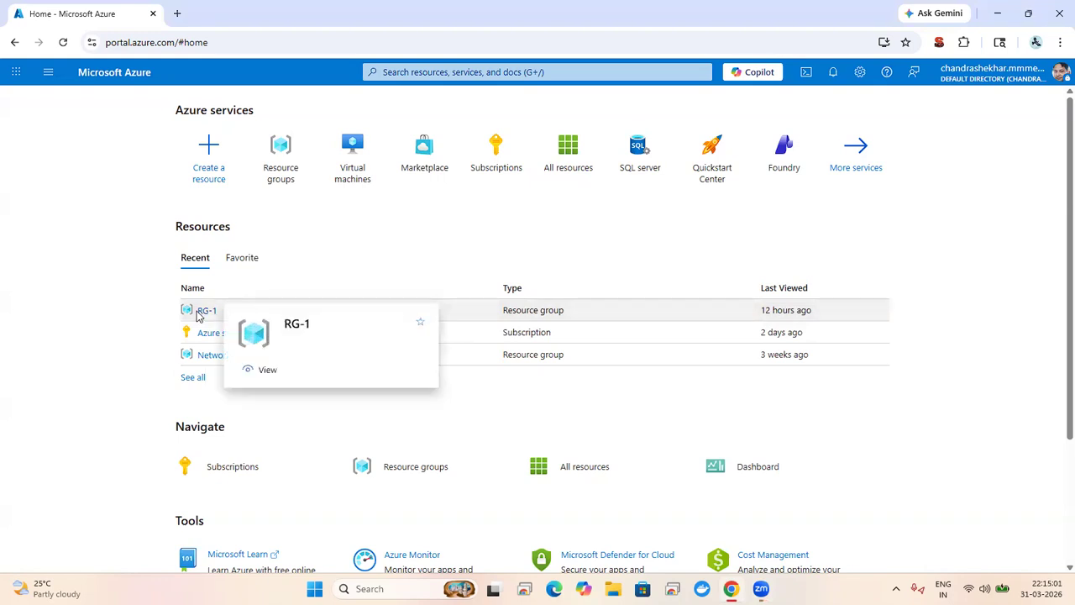
Step: Open RG-1's overview with Essentials expanded (Central US, two tags), then show the Microsoft Cloud apps list
click(199, 310)
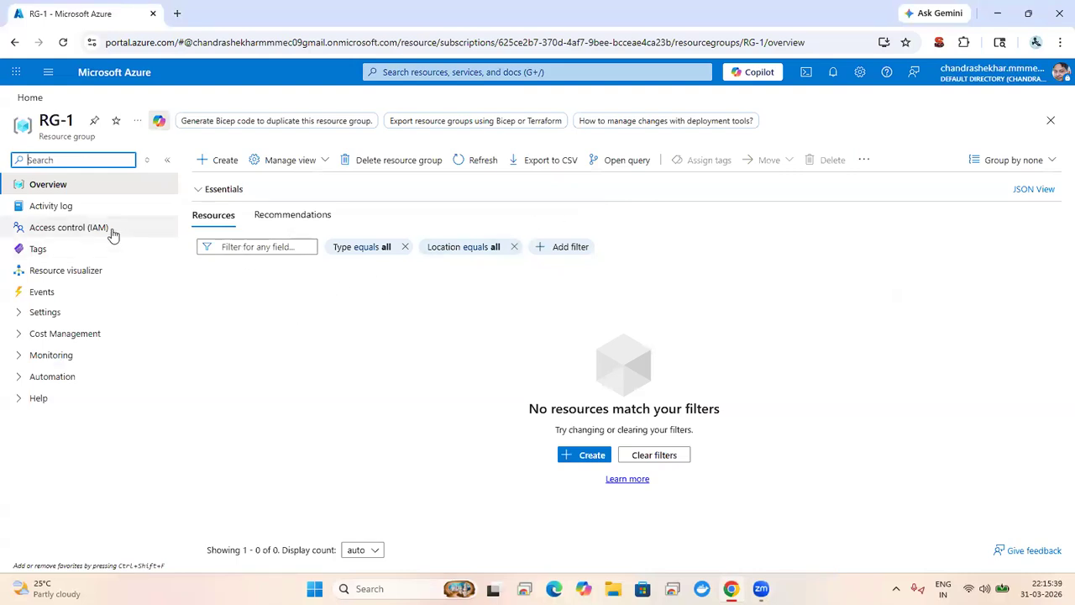
click(336, 196)
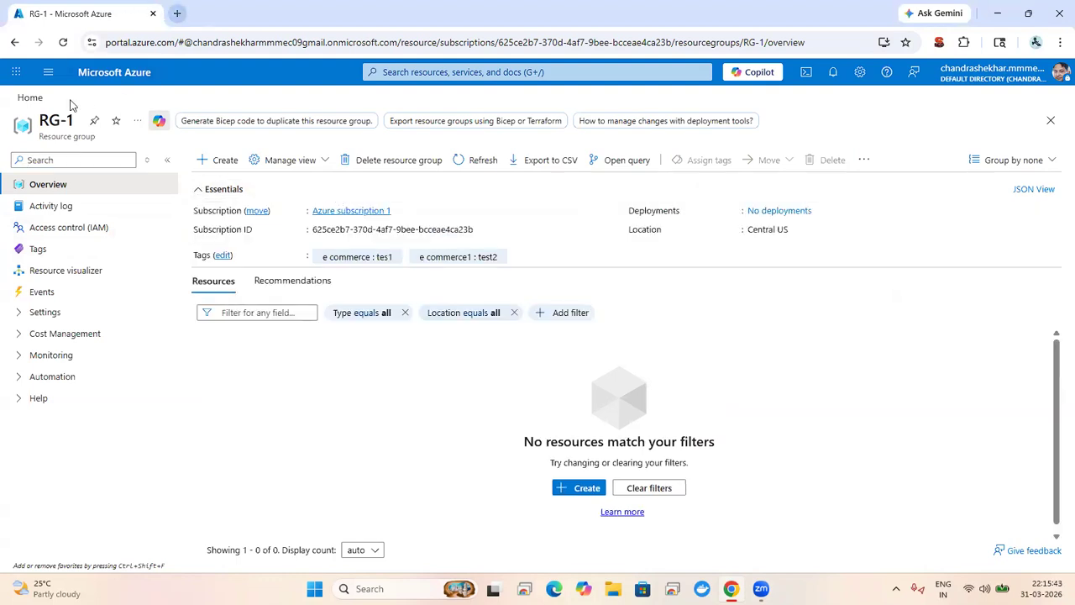
click(16, 72)
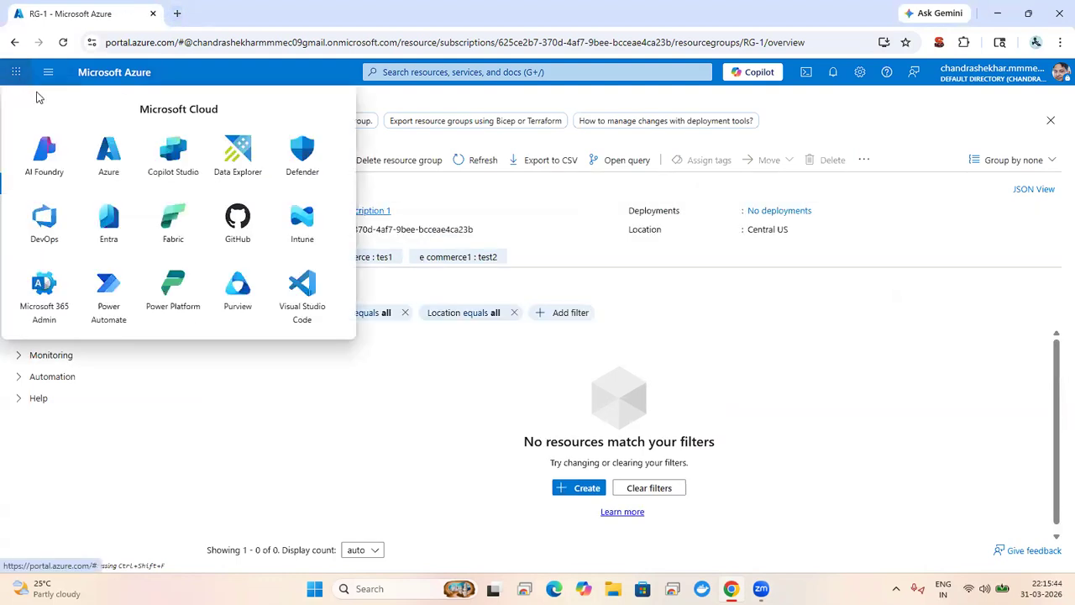
Step: Open Azure DevOps with the personal Microsoft account and sign in to the owned organization's Projects home
click(48, 232)
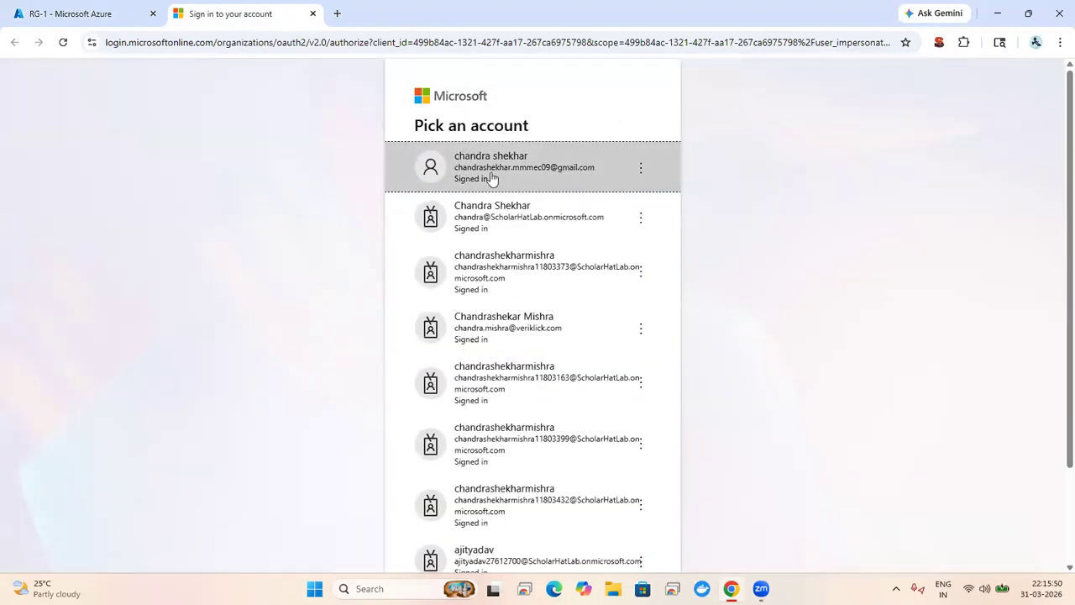
click(487, 162)
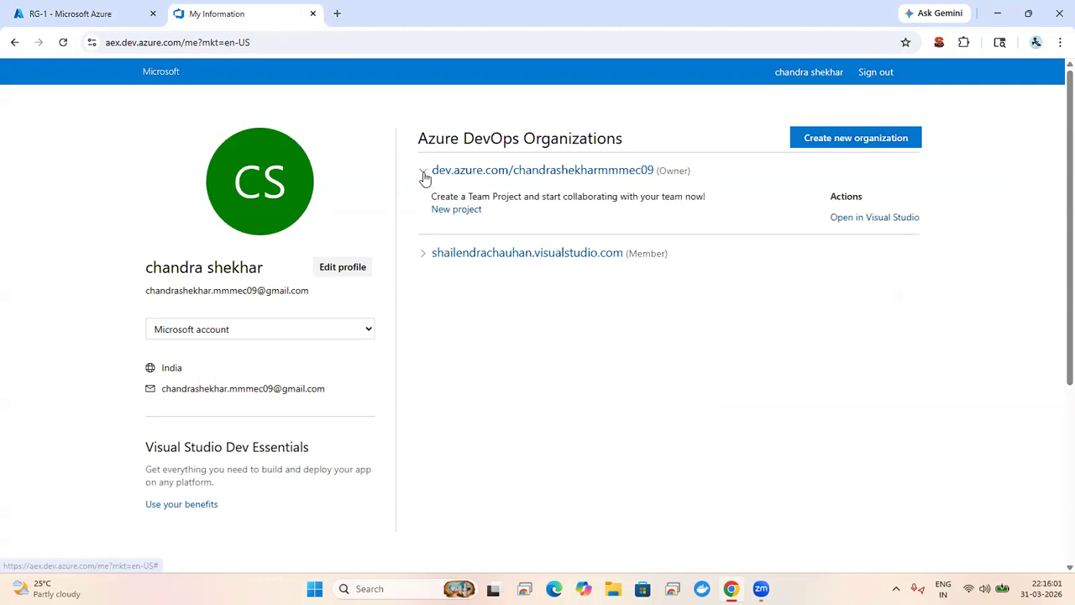
click(821, 137)
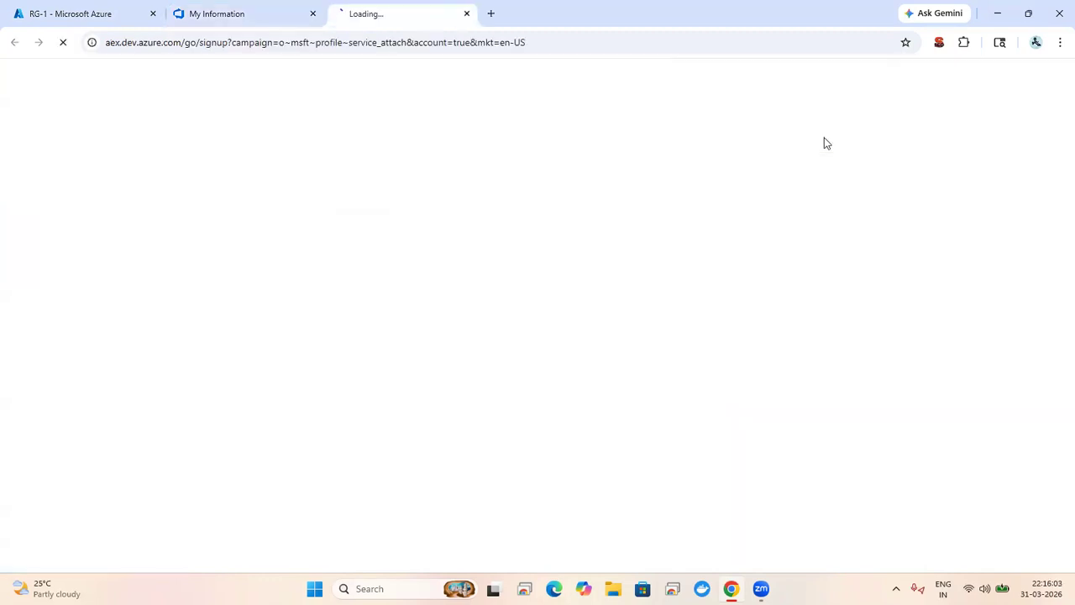
click(473, 13)
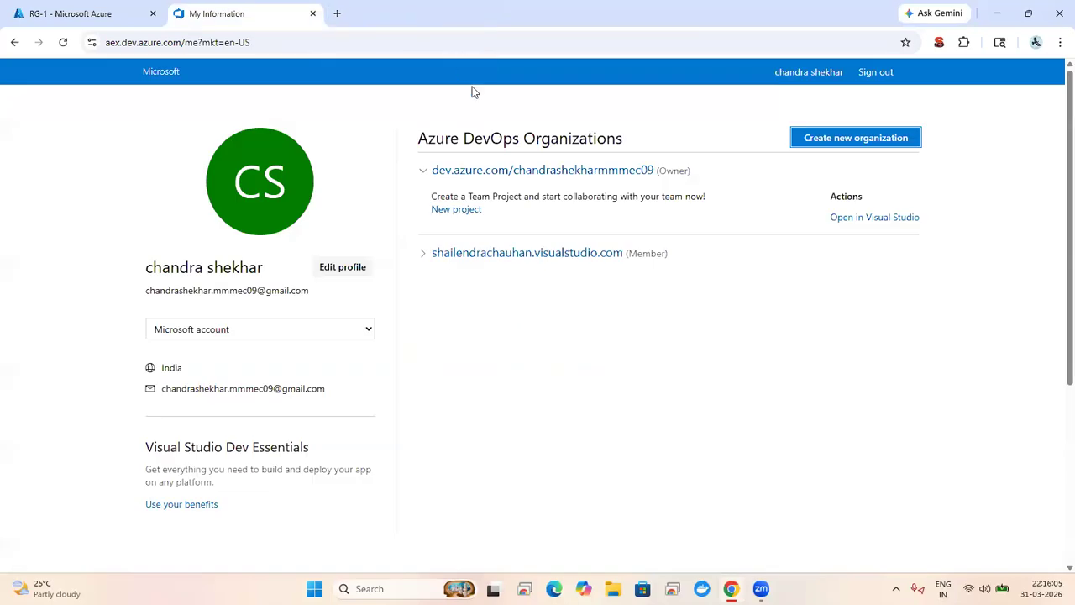
click(504, 168)
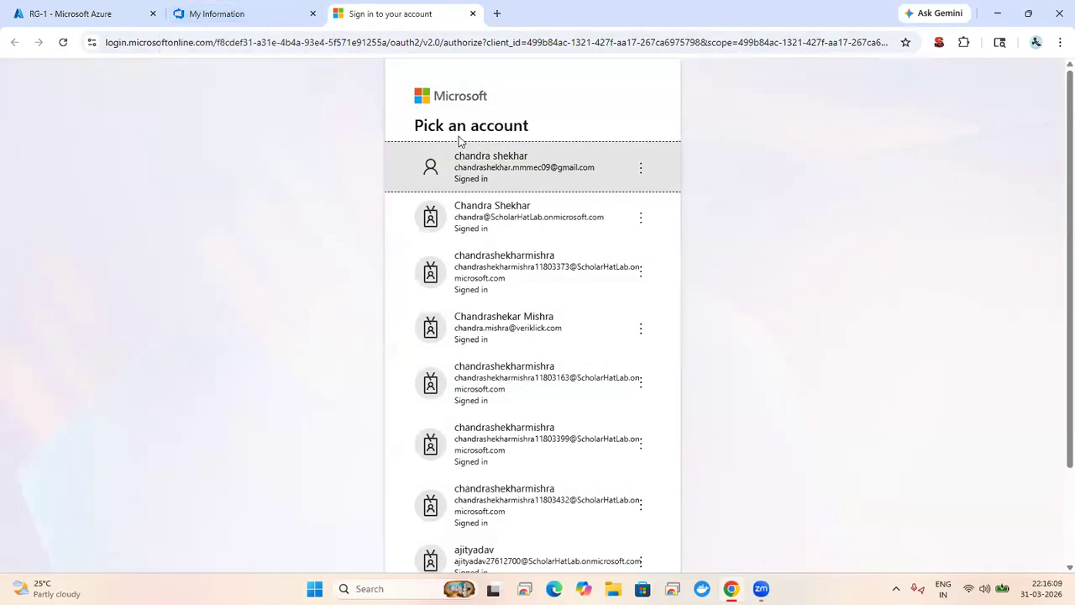
click(512, 168)
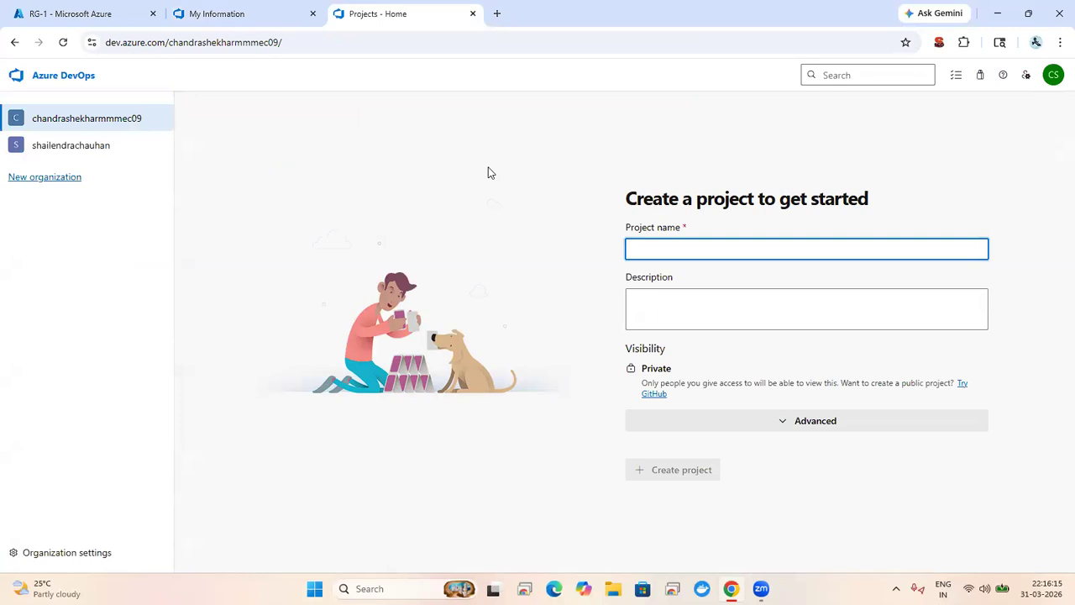
Step: Create the private project 'Angular10' with Git version control and the Agile process
text(A)
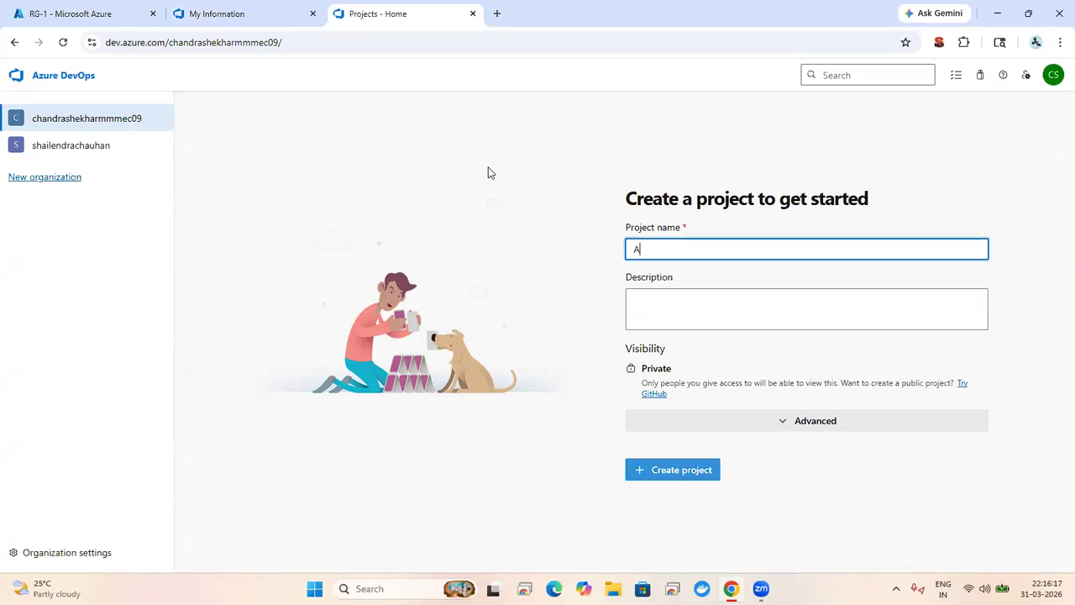
text(ngular)
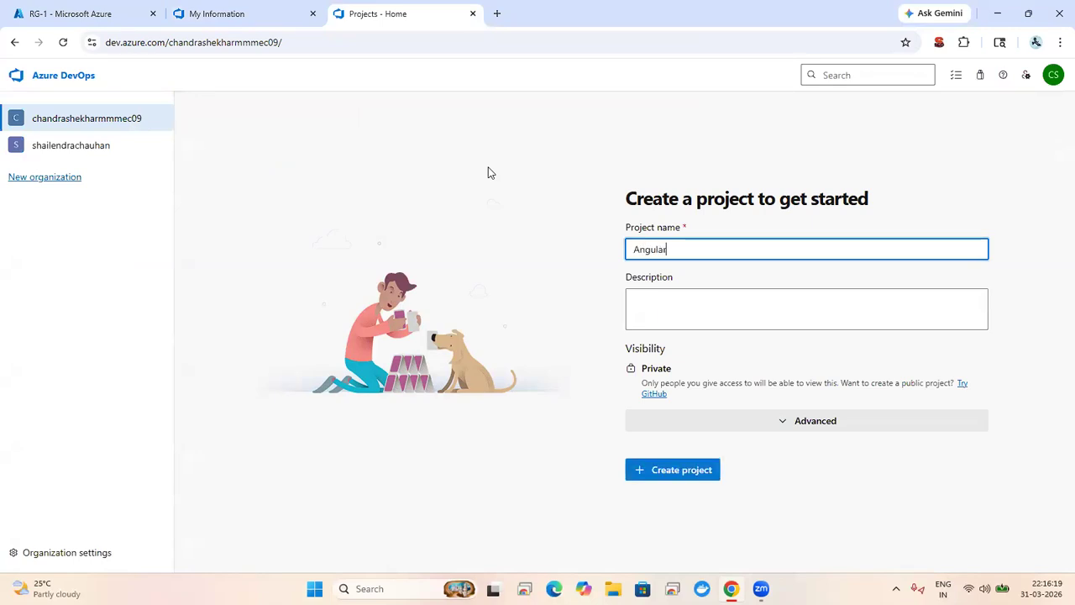
text(10)
click(797, 418)
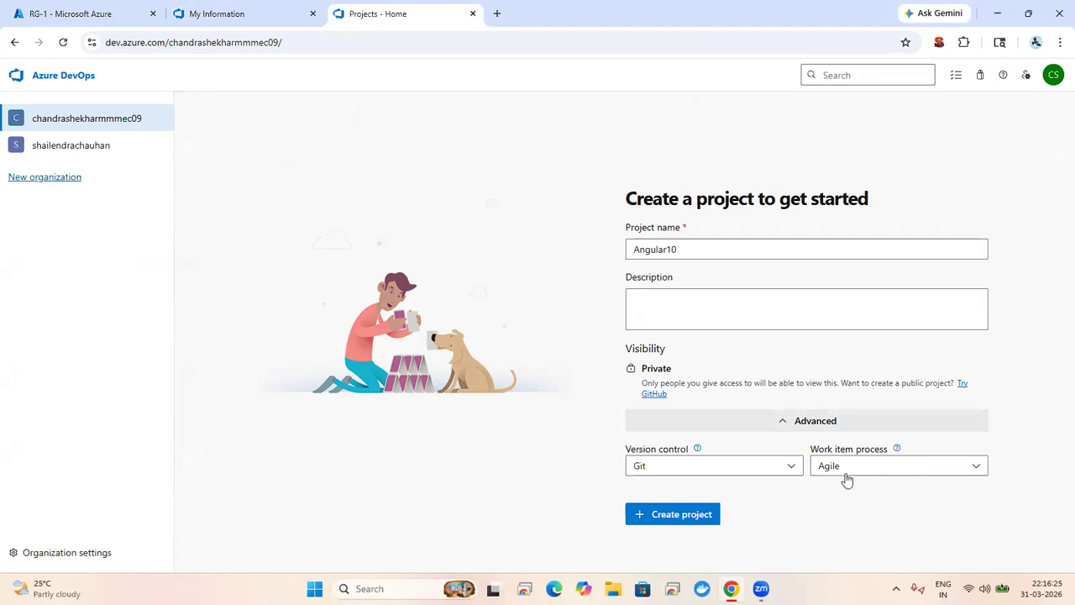
click(678, 514)
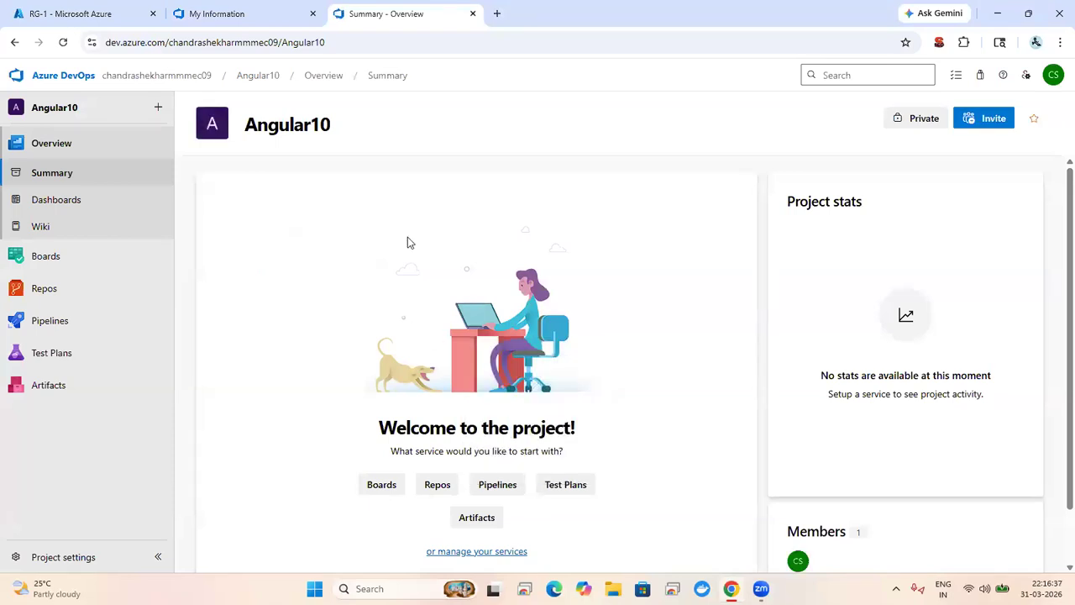
Step: Launch 'cmd' as administrator from Windows search, then reveal the desktop
click(374, 588)
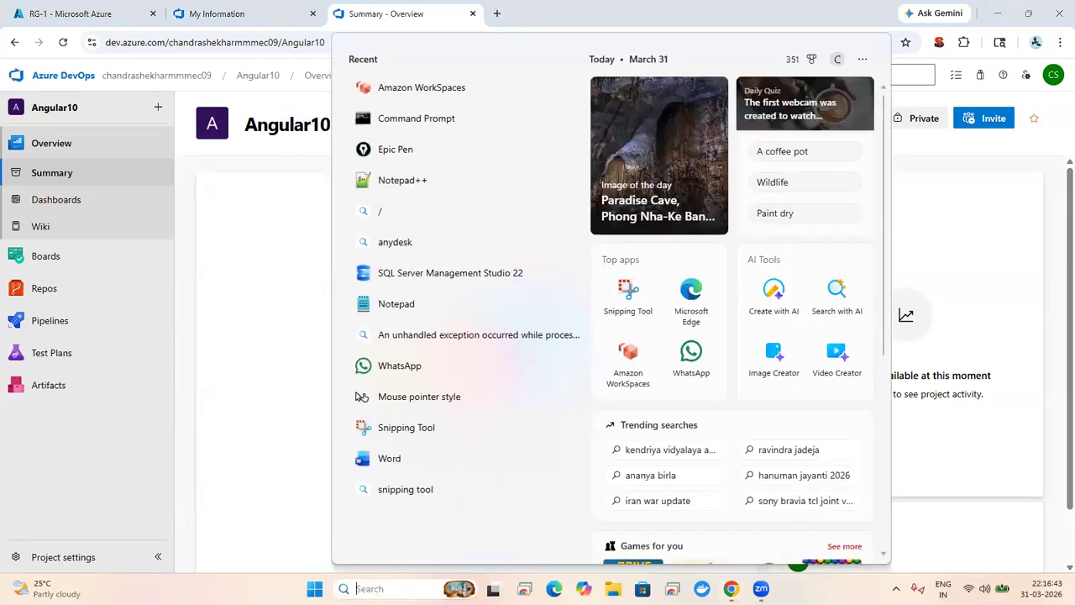
text(cmd)
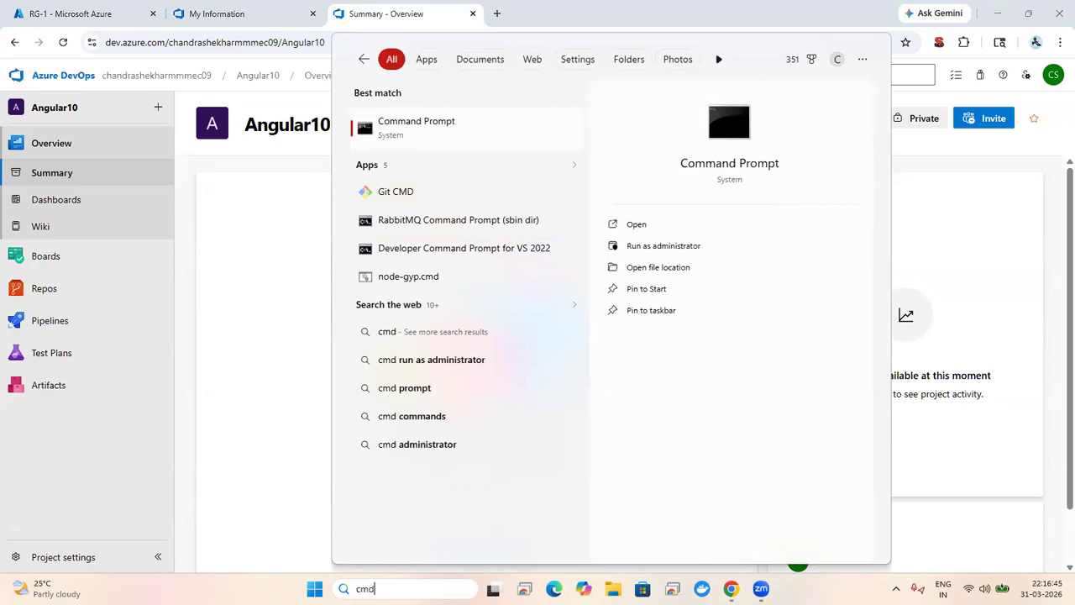
click(677, 248)
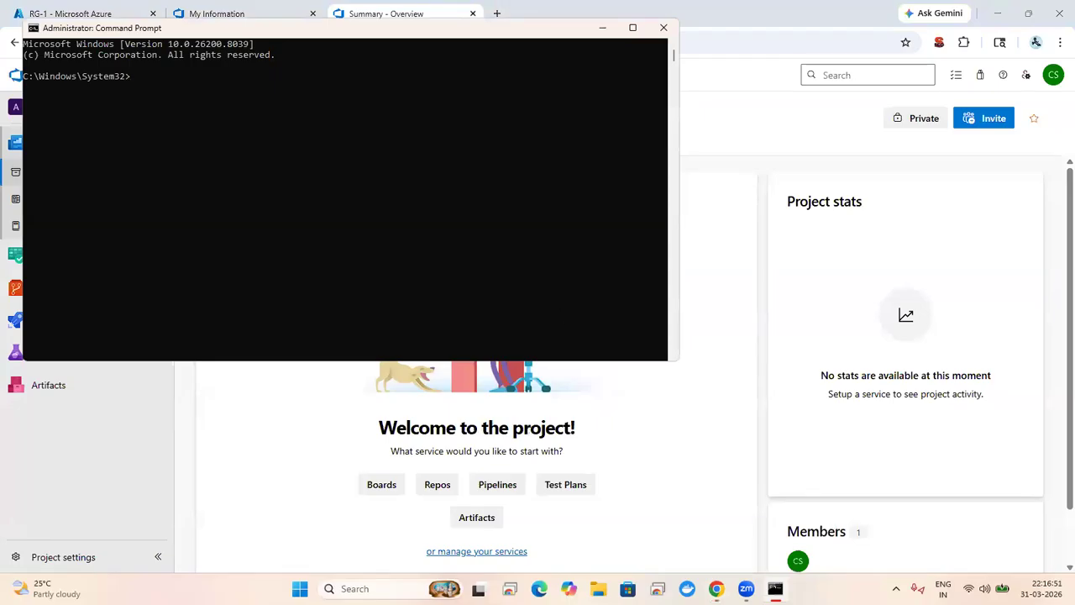
click(1073, 590)
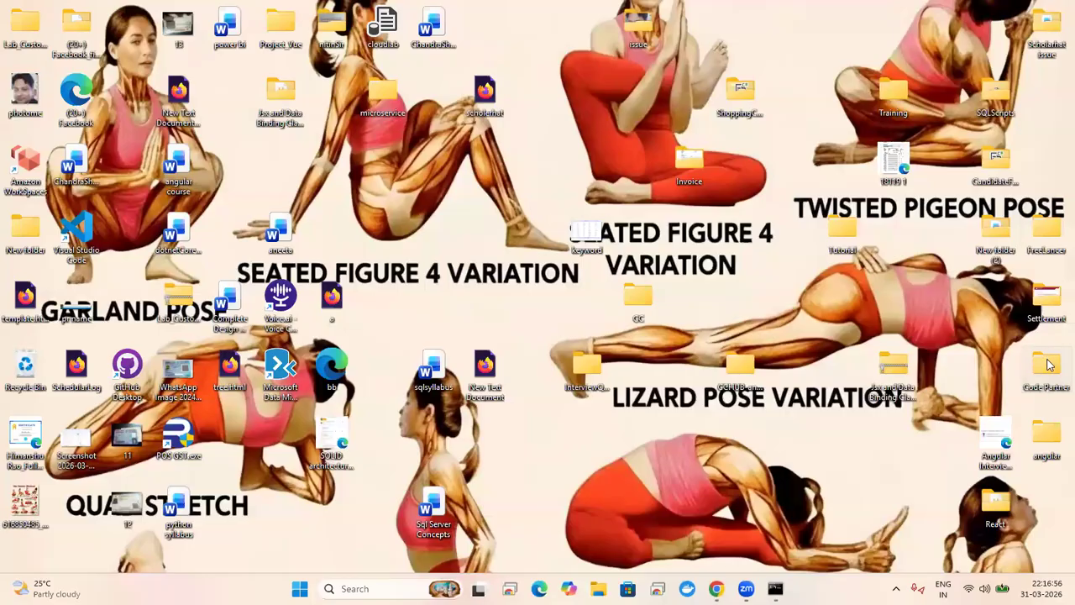
Step: Open the Code Partner > Azure DevOps > Session folder in File Explorer
double_click(1048, 363)
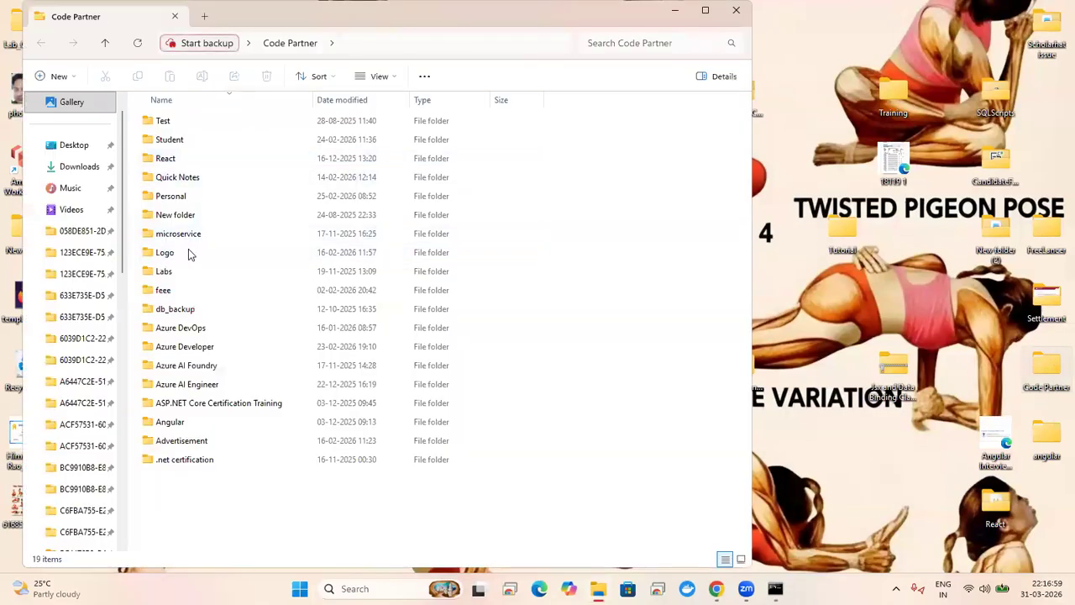
double_click(199, 329)
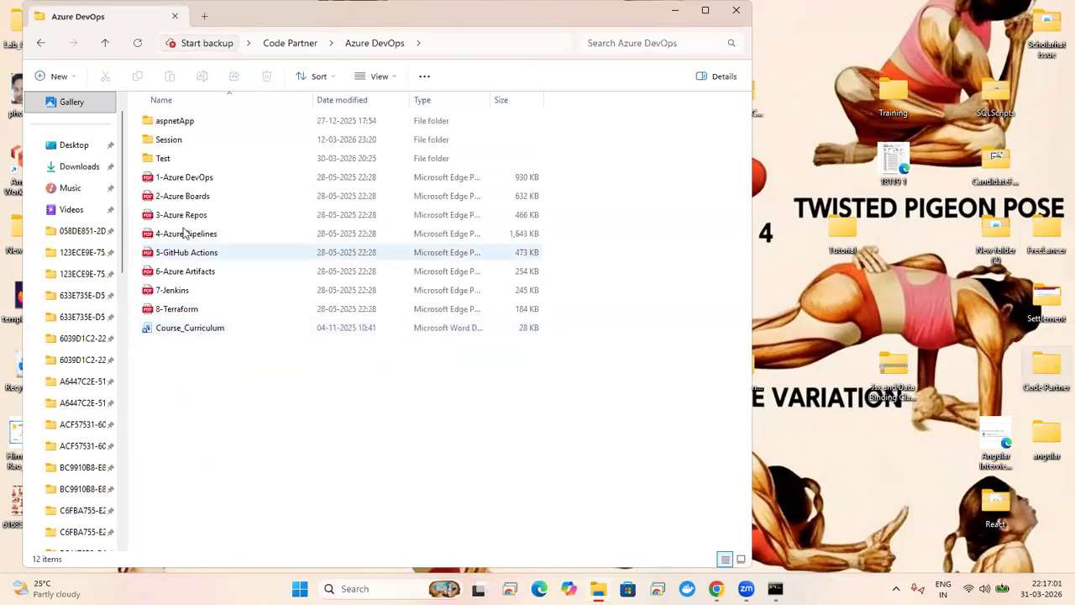
double_click(187, 141)
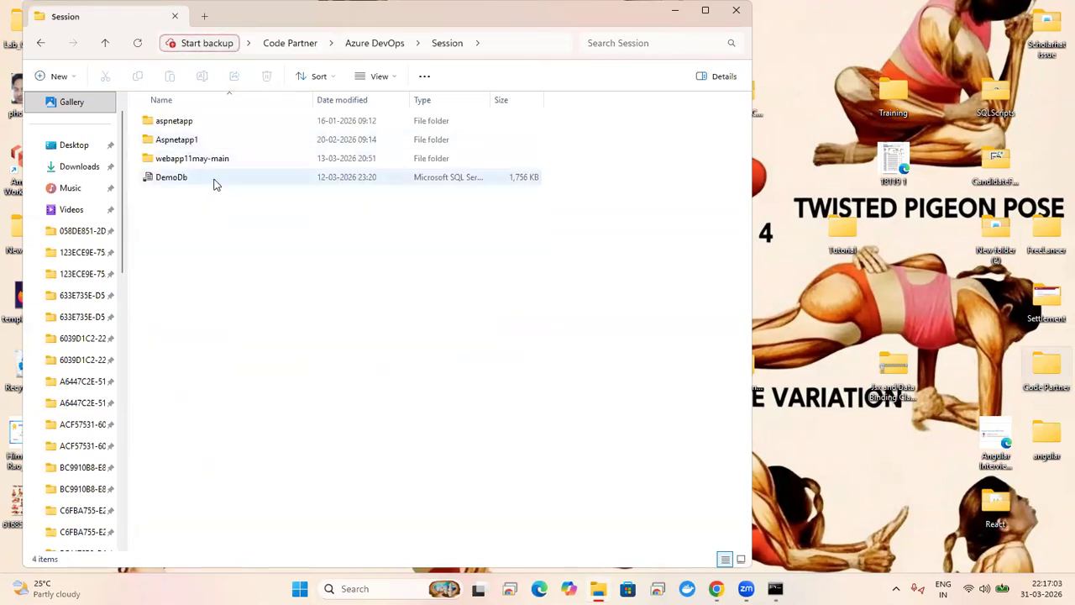
Step: Copy the Session folder path and cd into it in Command Prompt
click(514, 49)
key(ctrl+c)
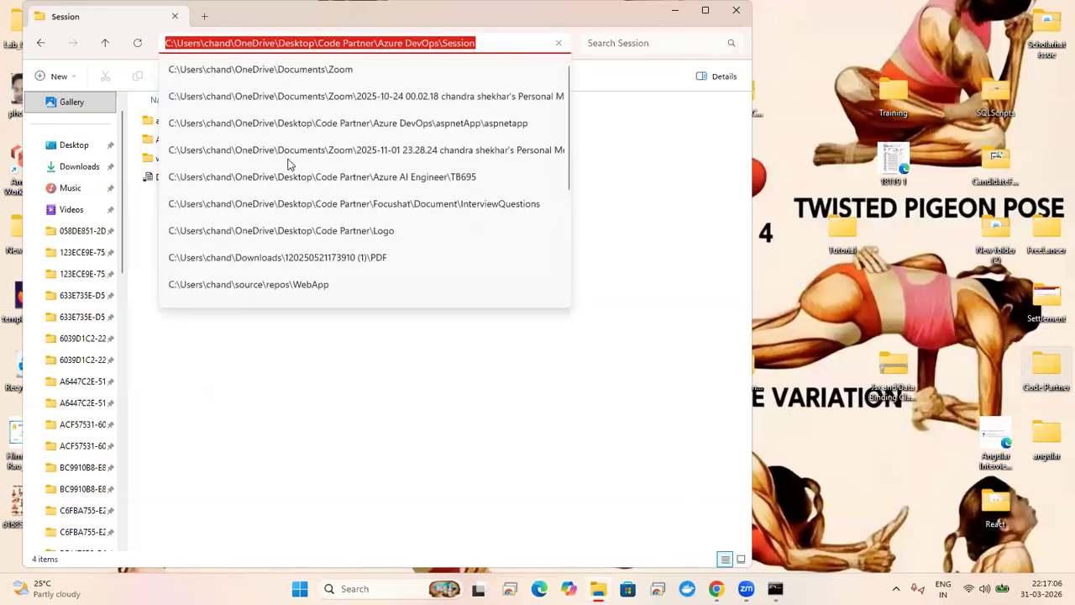
key(alt+Tab)
text(cd)
key(ctrl+v)
key(Return)
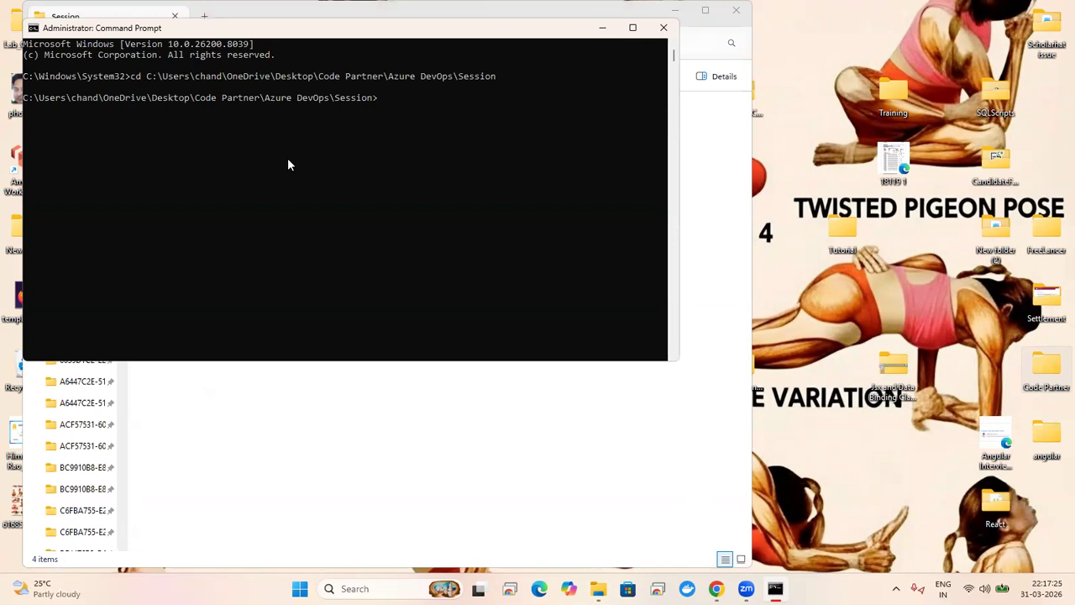
text(npm i @angular/cli -g)
key(Return)
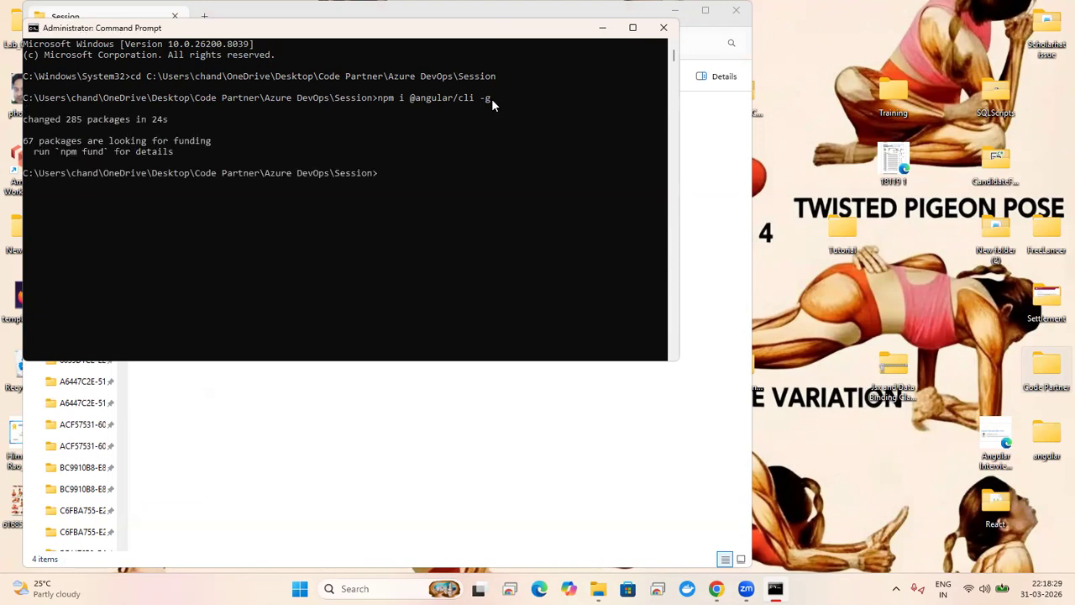
Step: Run 'ng new angular31march' in Command Prompt
text(nw)
key(BackSpace)
key(BackSpace)
text(new)
key(BackSpace)
key(BackSpace)
key(BackSpace)
key(BackSpace)
text(ng new)
text(angular31march)
key(Return)
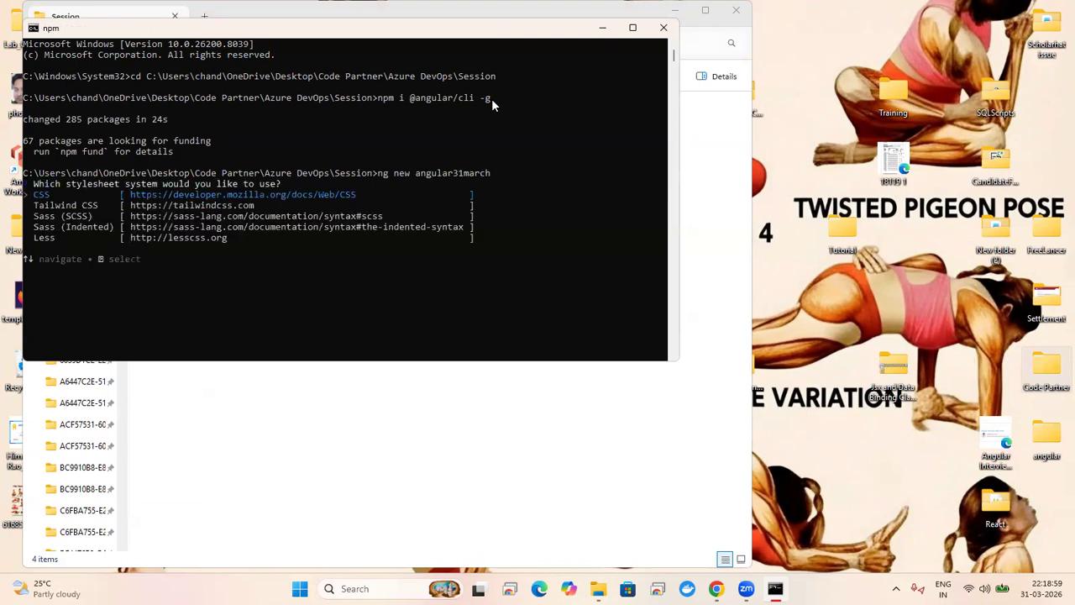
Step: Choose CSS, no SSR/SSG and no AI tools to generate the project, then view Angular10's empty repository
key(Return)
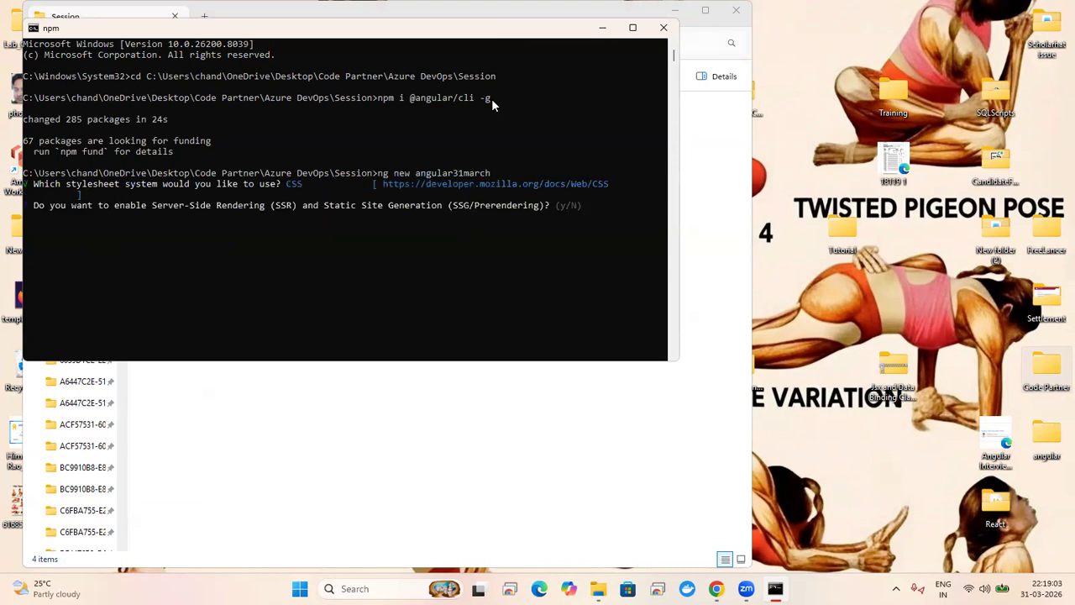
key(Return)
key(Down)
key(Down)
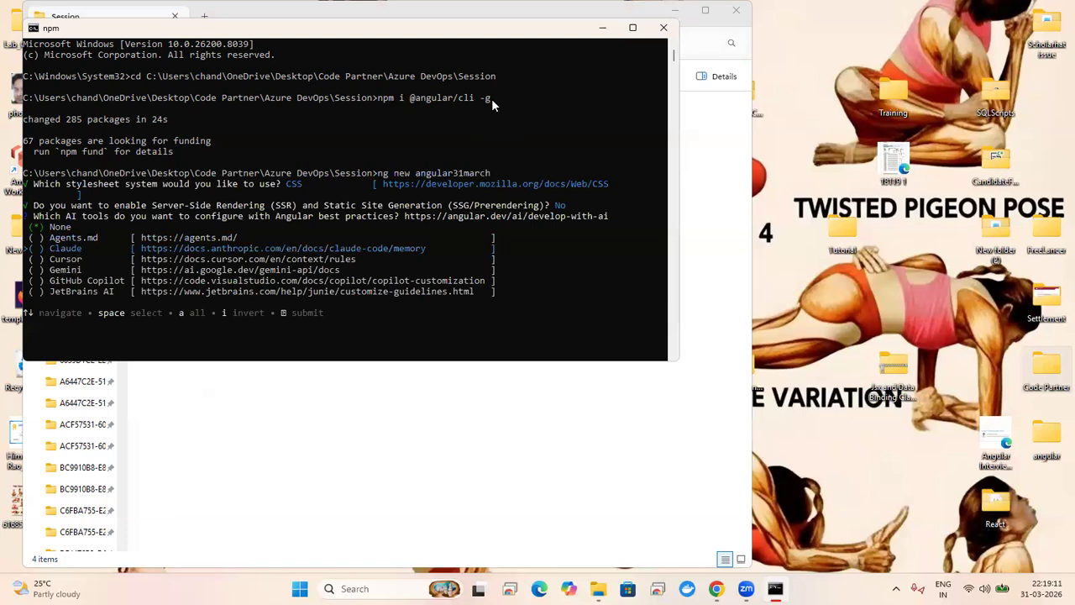
key(Down)
key(Down)
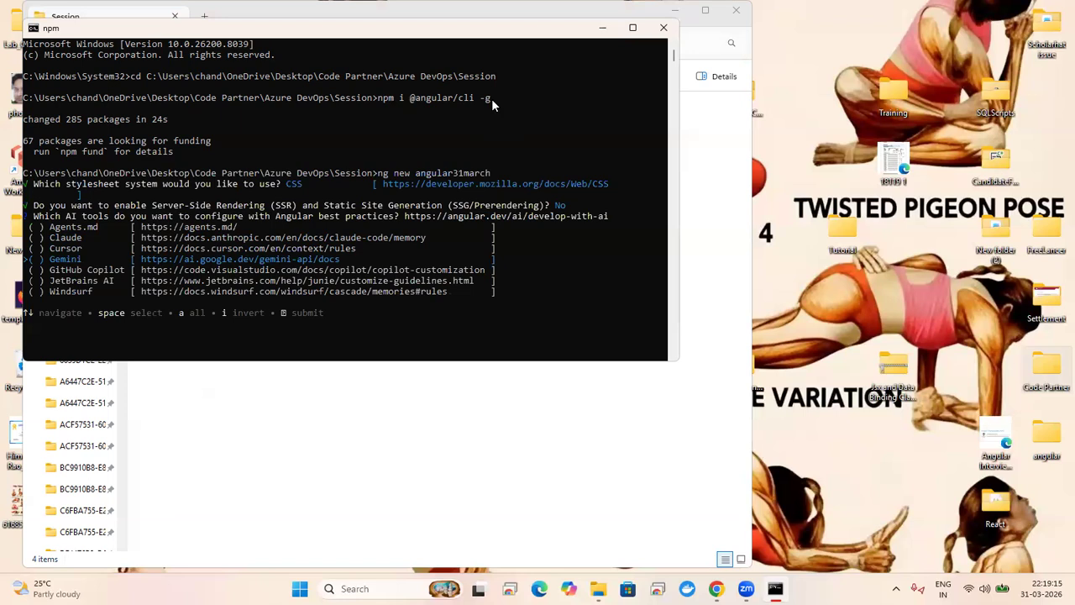
key(Down)
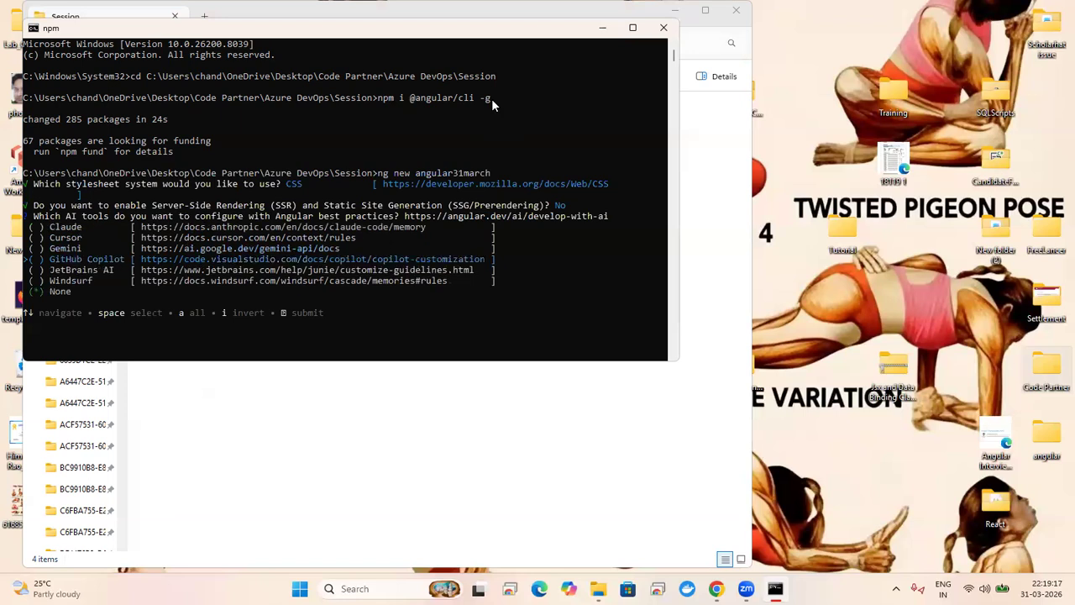
key(Return)
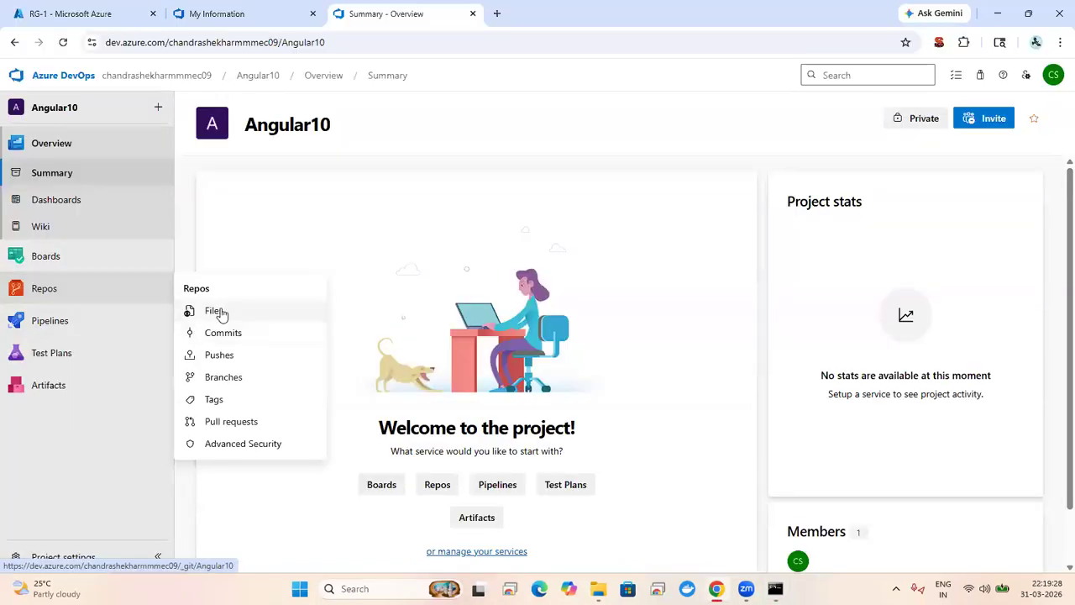
click(216, 311)
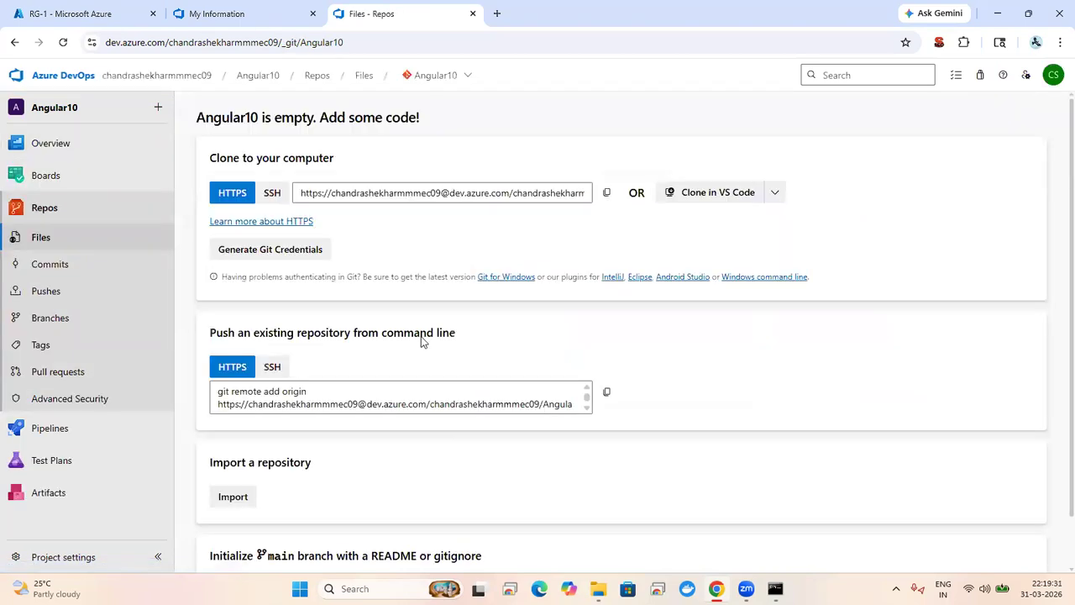
Step: Copy Angular10's push-an-existing-repository commands, then return to the RG-1 tab in the Azure portal
click(444, 399)
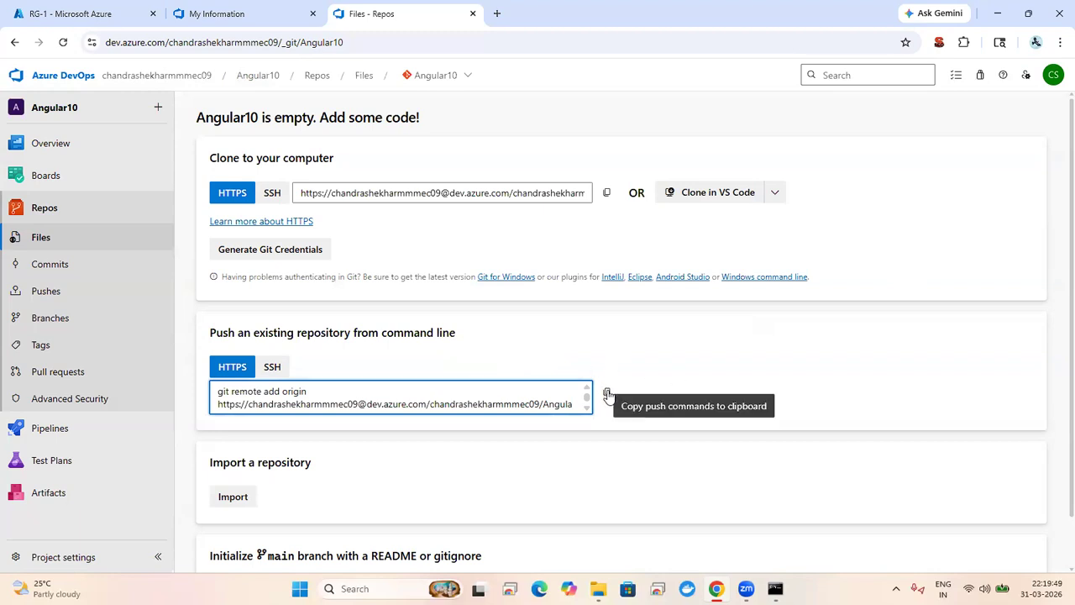
click(608, 393)
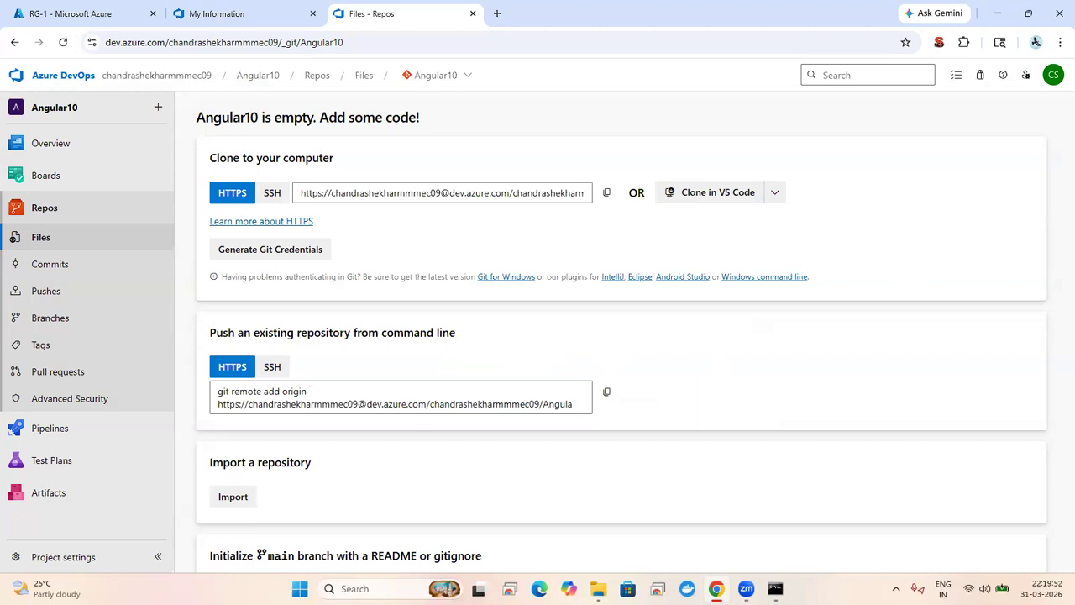
mouse_move(775, 588)
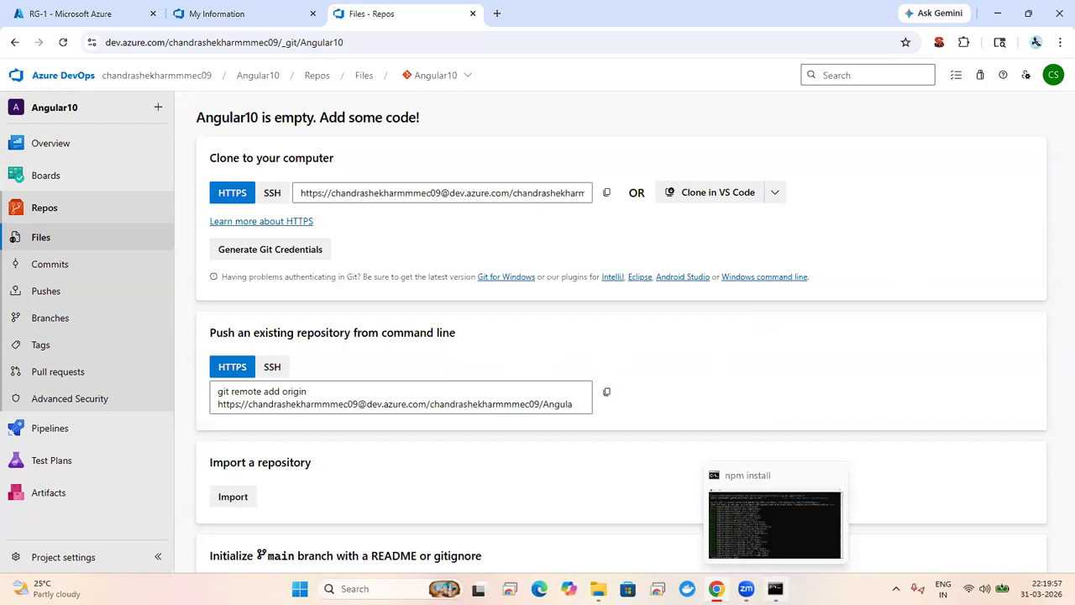
click(220, 14)
click(63, 10)
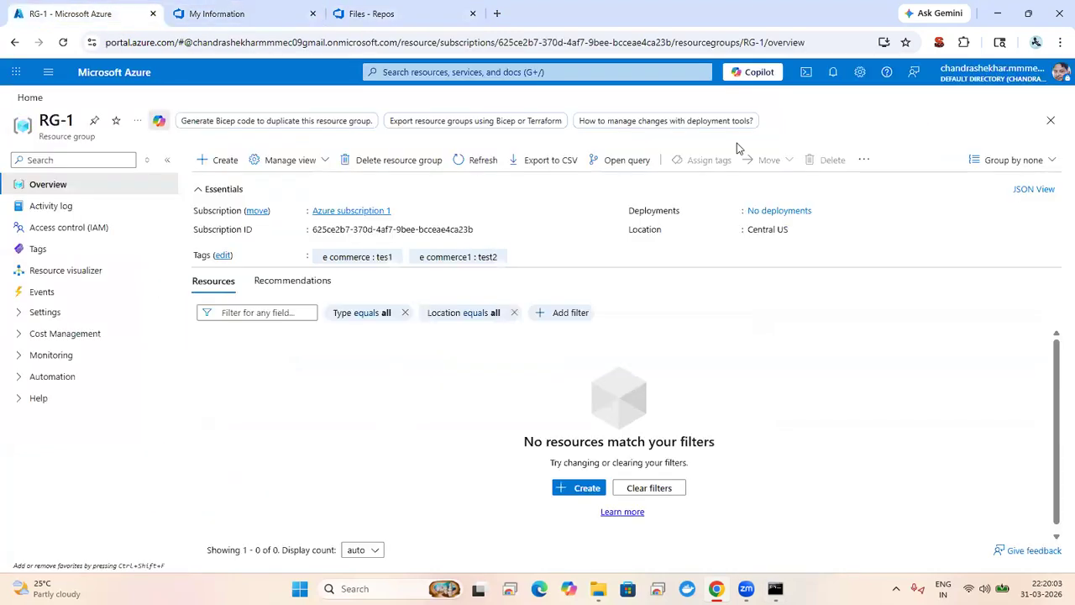
click(807, 73)
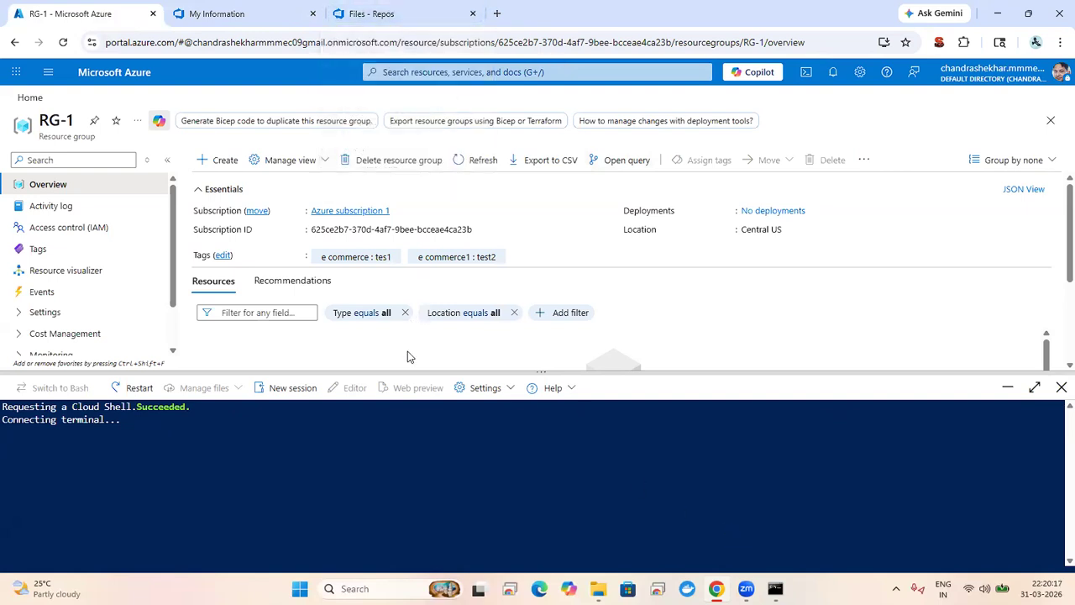
key(alt+Tab)
text(c)
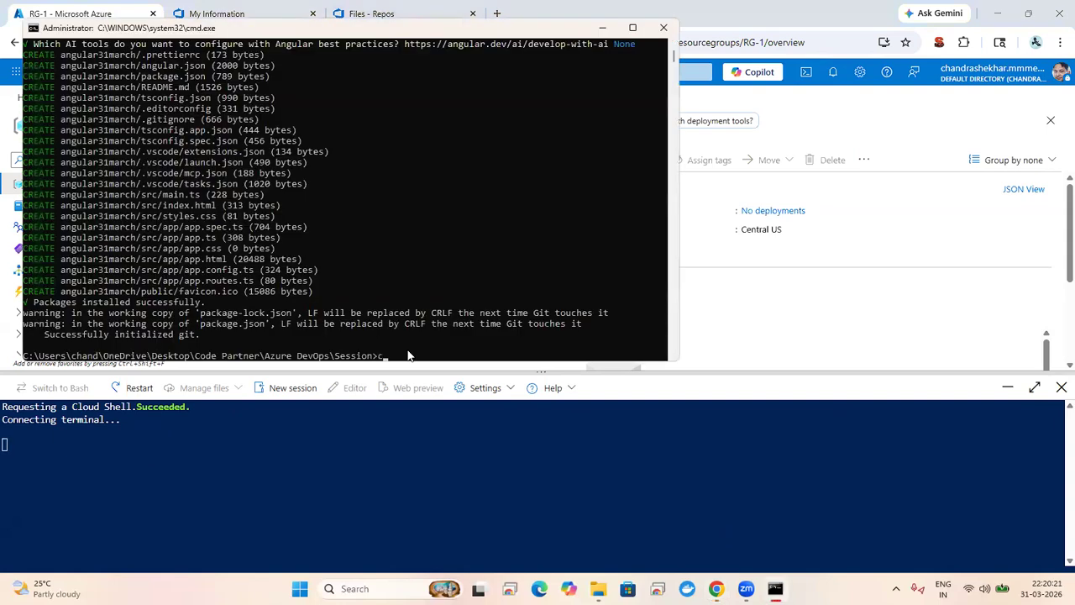
text(d angular)
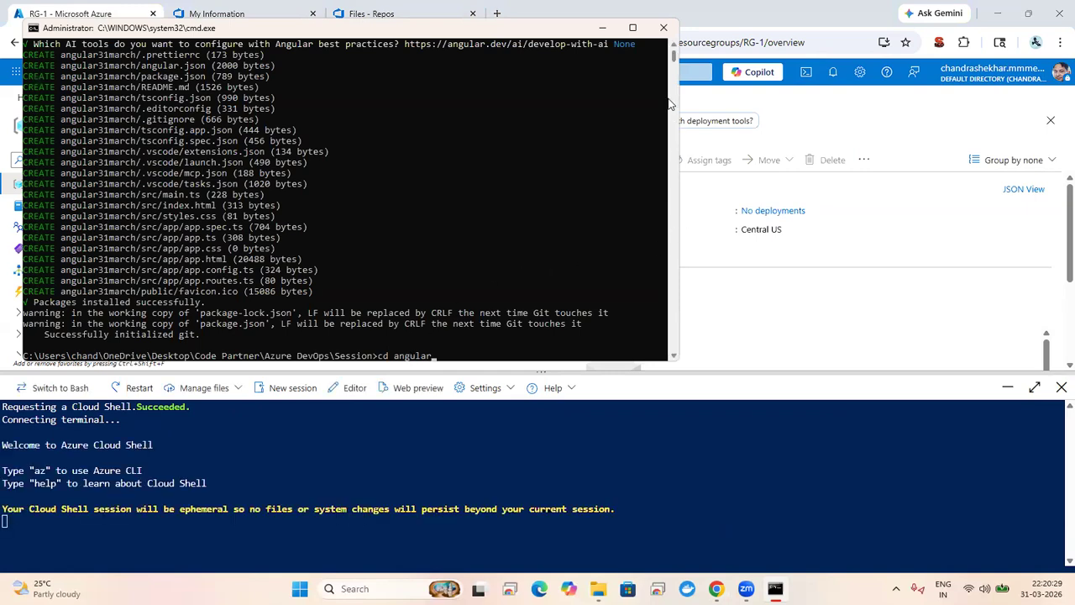
scroll(672, 48, up, 1)
scroll(673, 48, up, 1)
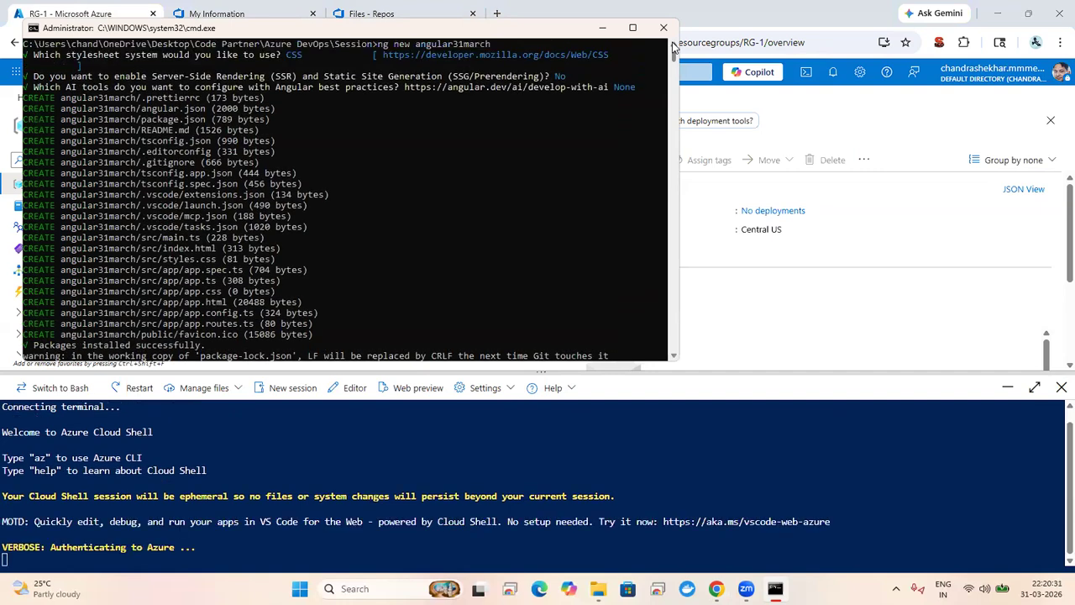
scroll(673, 48, up, 1)
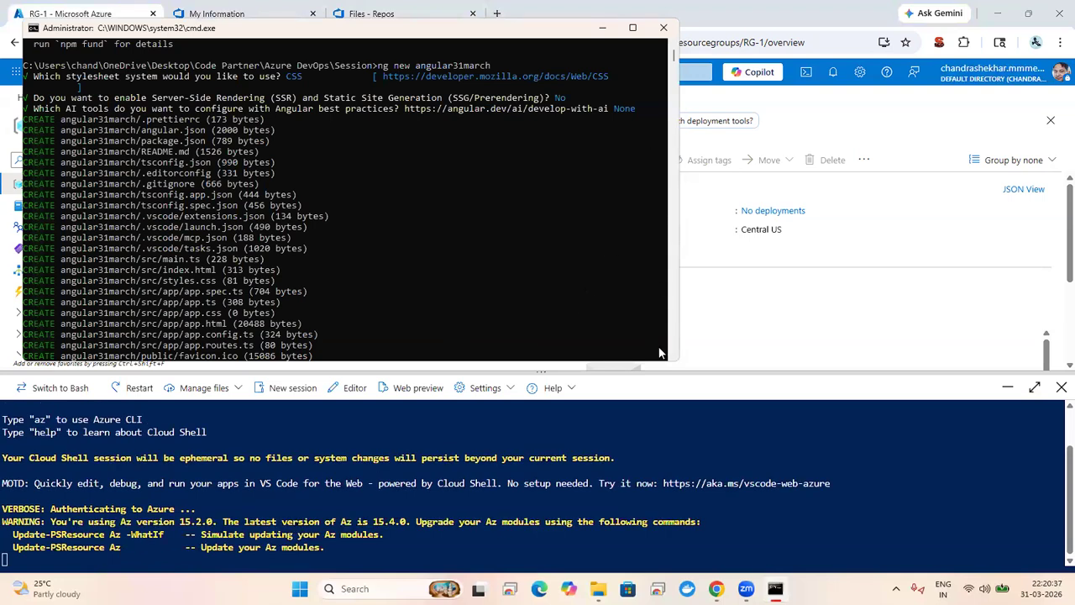
click(1061, 389)
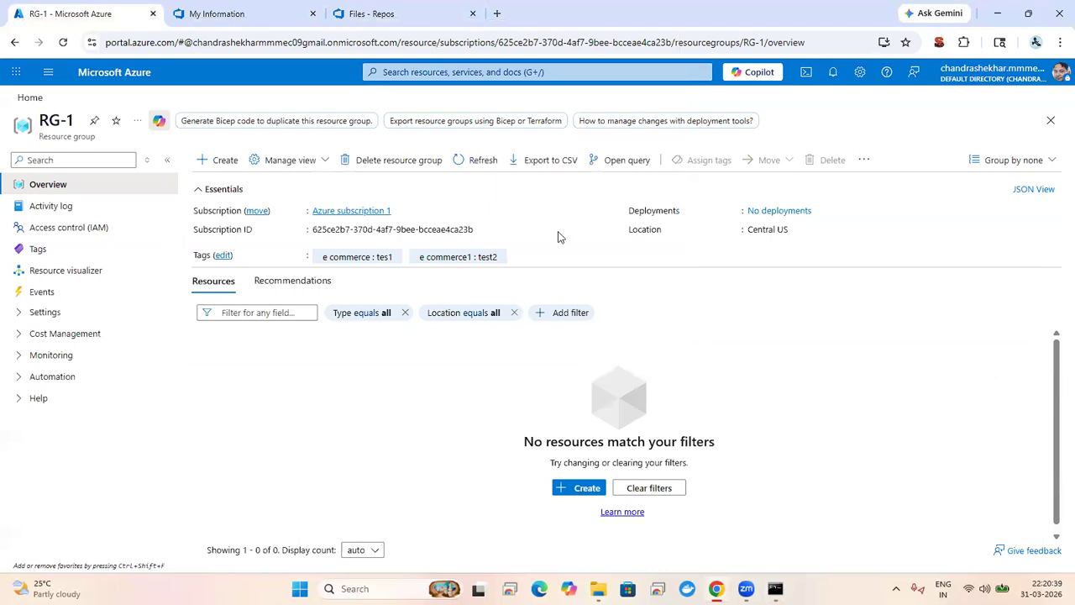
Step: Change into the angular31march folder in Command Prompt and enter 'ng s --o'
key(alt+Tab)
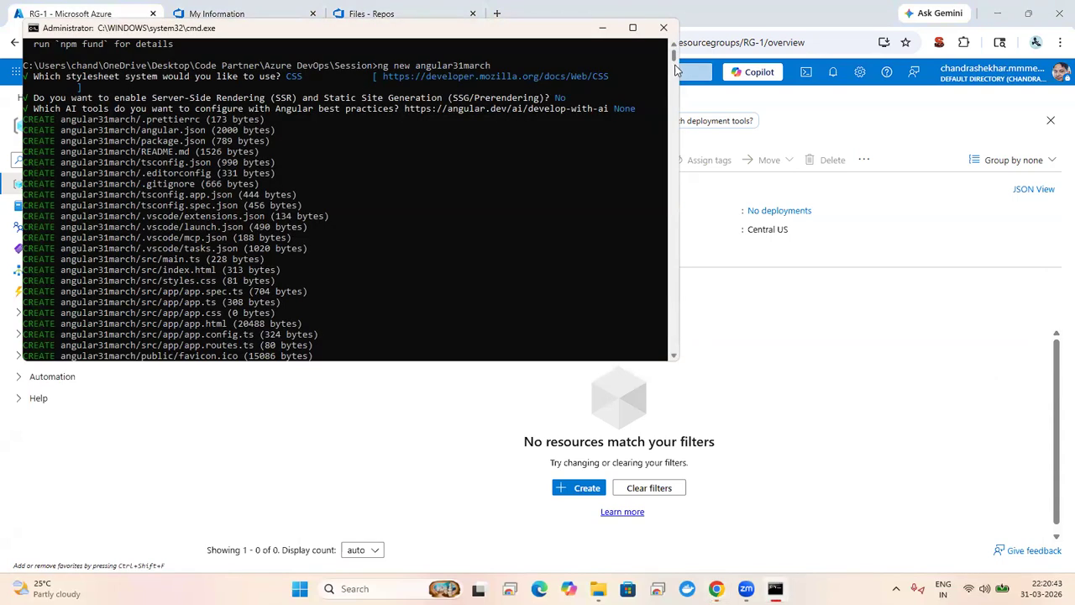
click(674, 68)
text(31march)
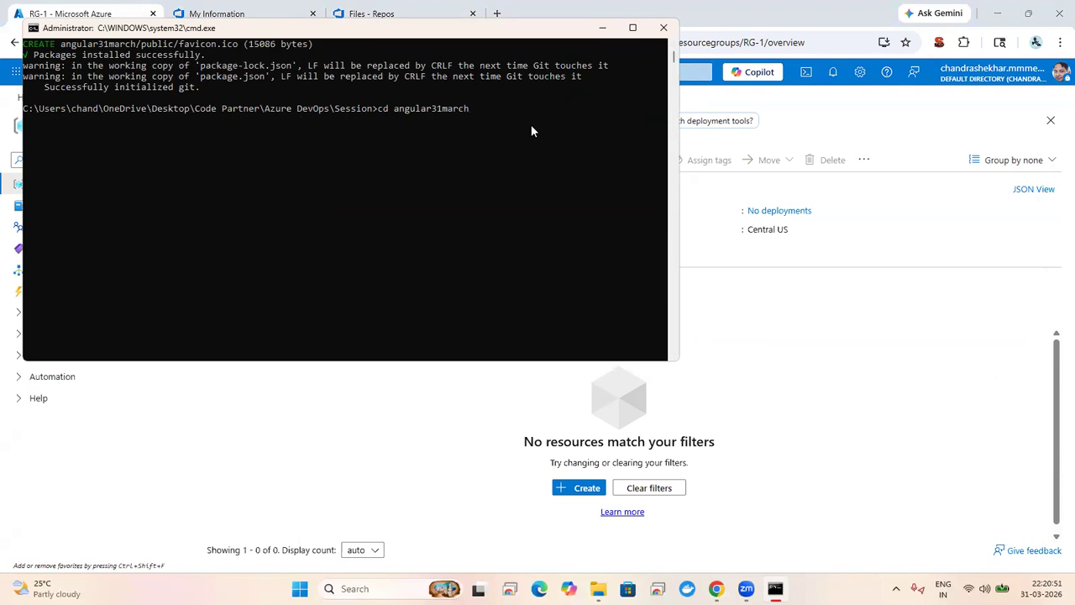
key(Return)
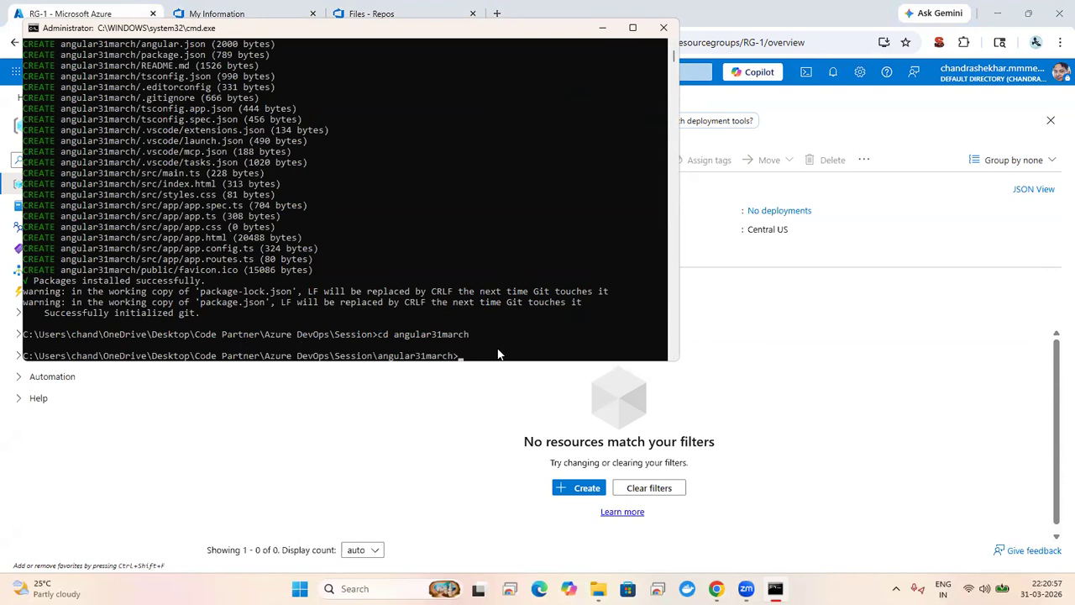
text(ng s --o)
Step: Start the dev server with 'ng s --o', answering y to analytics, so the app opens at localhost:4200
key(Return)
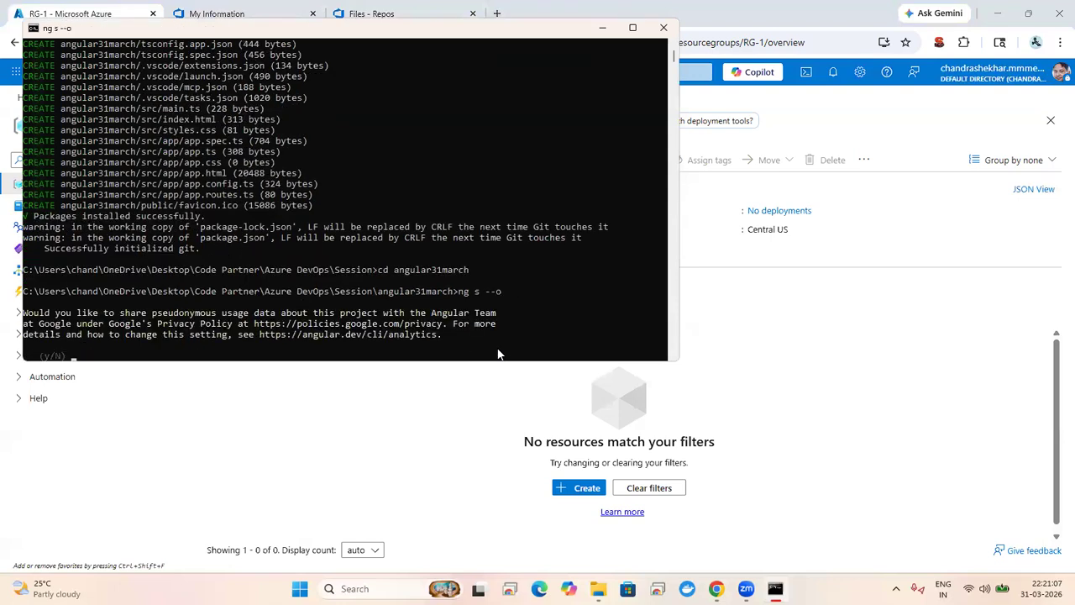
text(y)
key(Return)
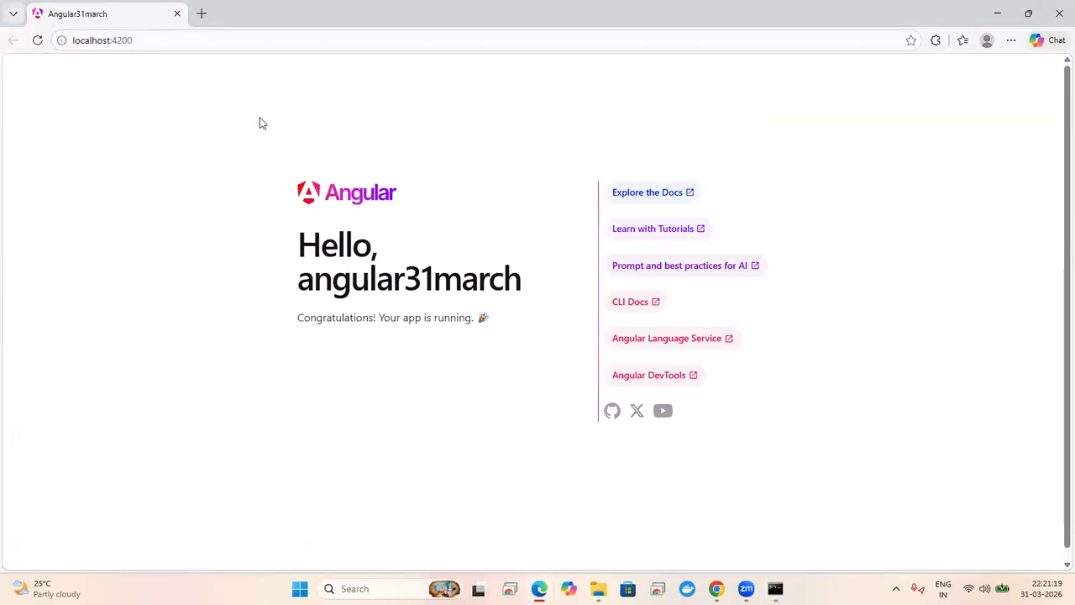
Step: Confirm the angular31march app is served at localhost:4200 in Edge, then return to its PowerShell terminal
double_click(143, 41)
click(7, 218)
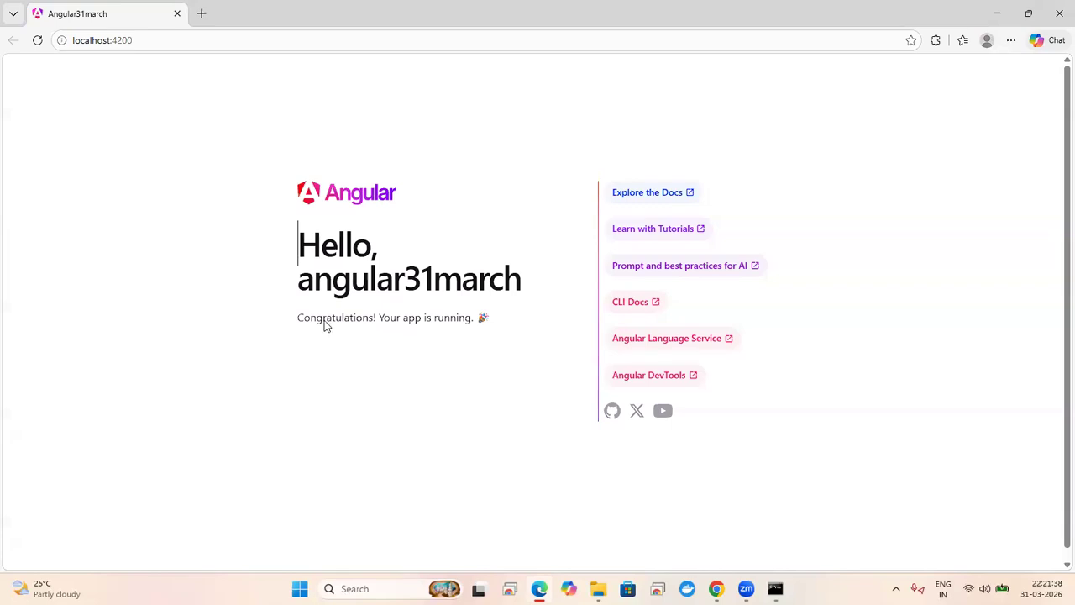
key(alt+Tab)
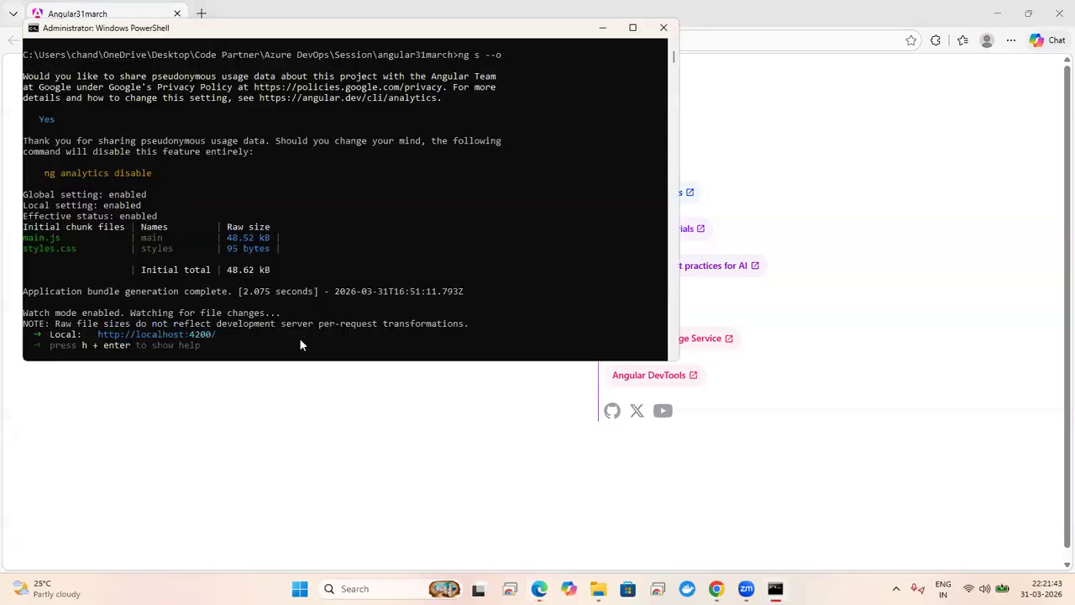
Step: Stop the ng serve dev server with Ctrl+C, clear the console with cls, and enter git init
click(369, 261)
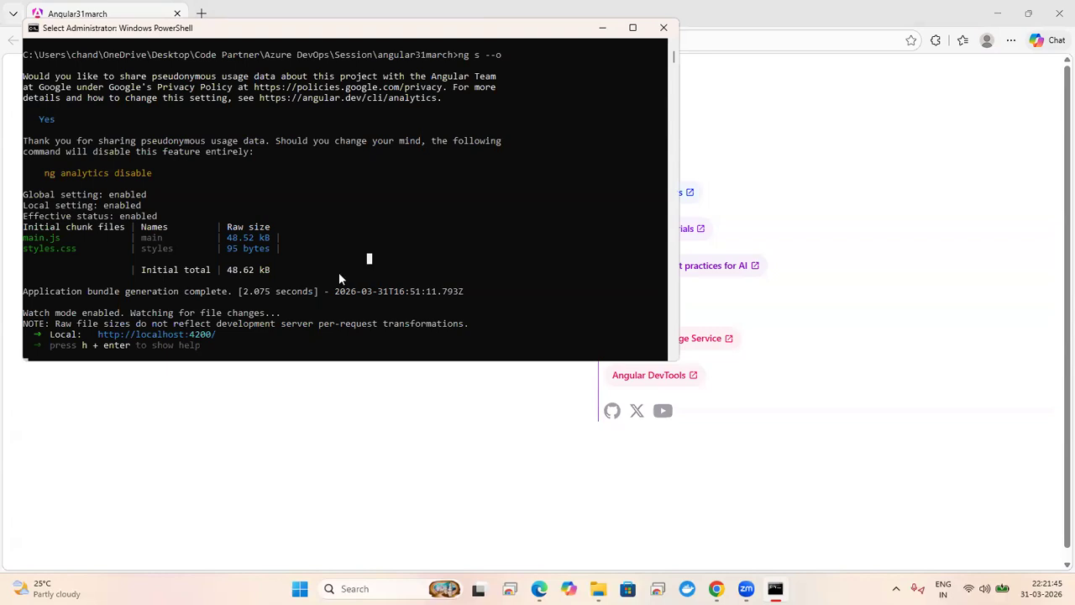
key(Escape)
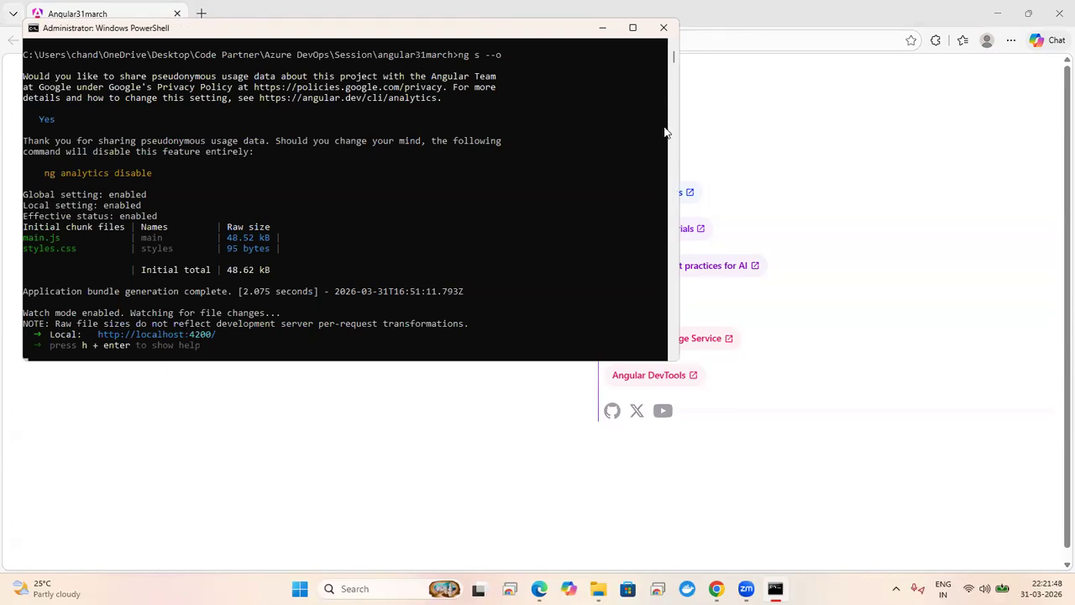
scroll(672, 64, down, 10)
click(672, 49)
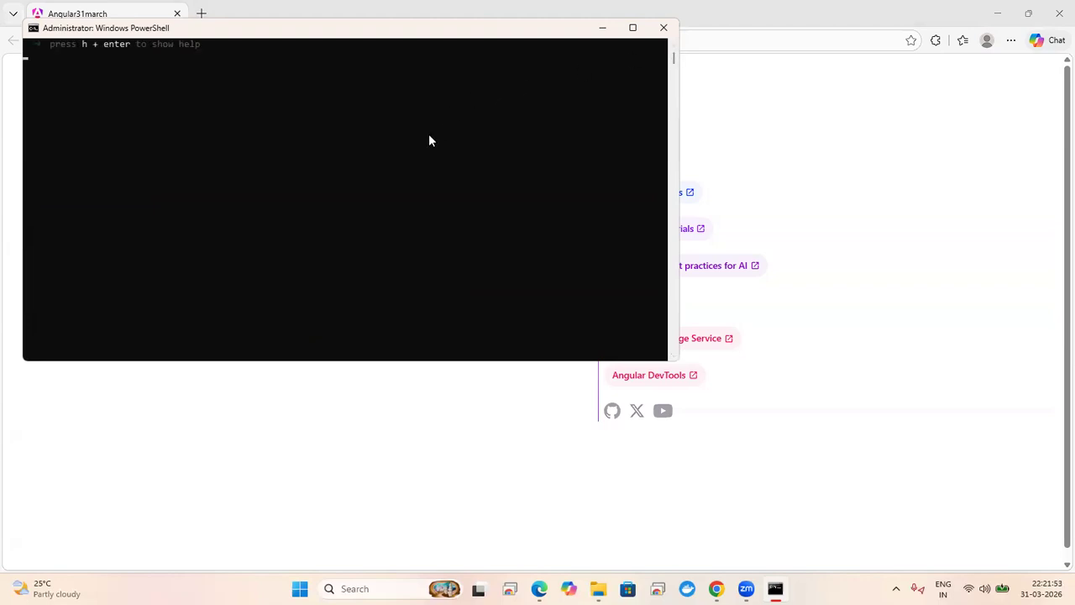
key(ctrl+c)
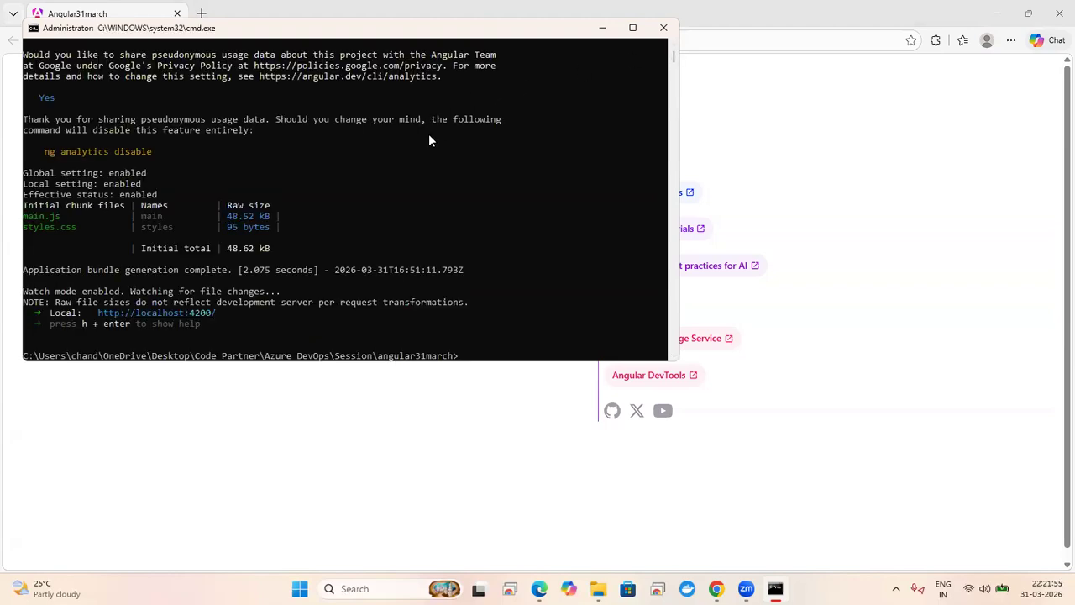
text(cls)
key(Return)
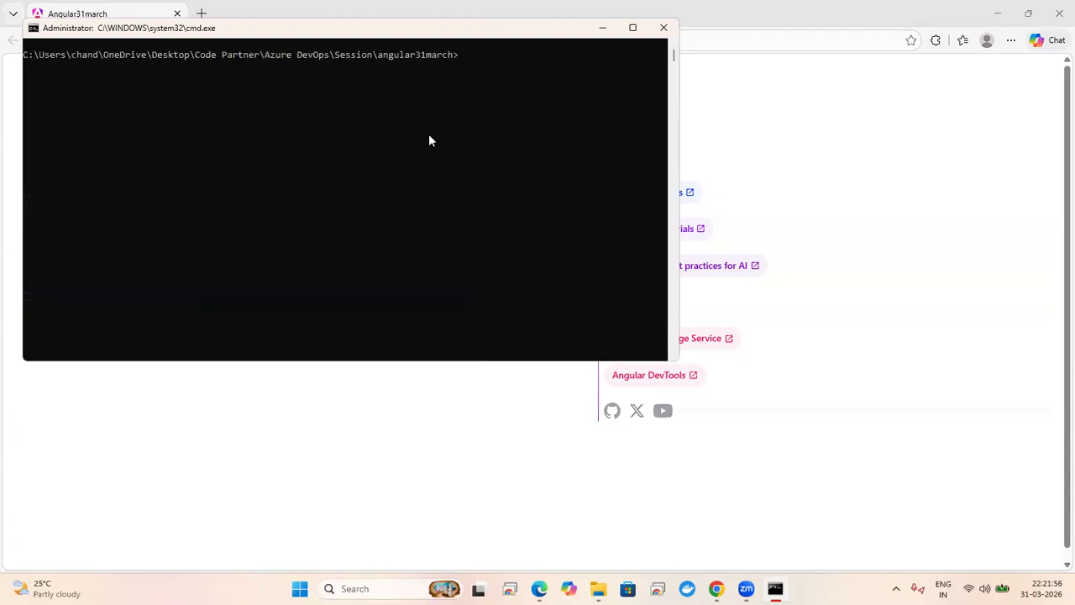
text(git init)
Step: Reinitialize the project's Git repository and fetch the Angular10 repo URL from Azure DevOps
key(Return)
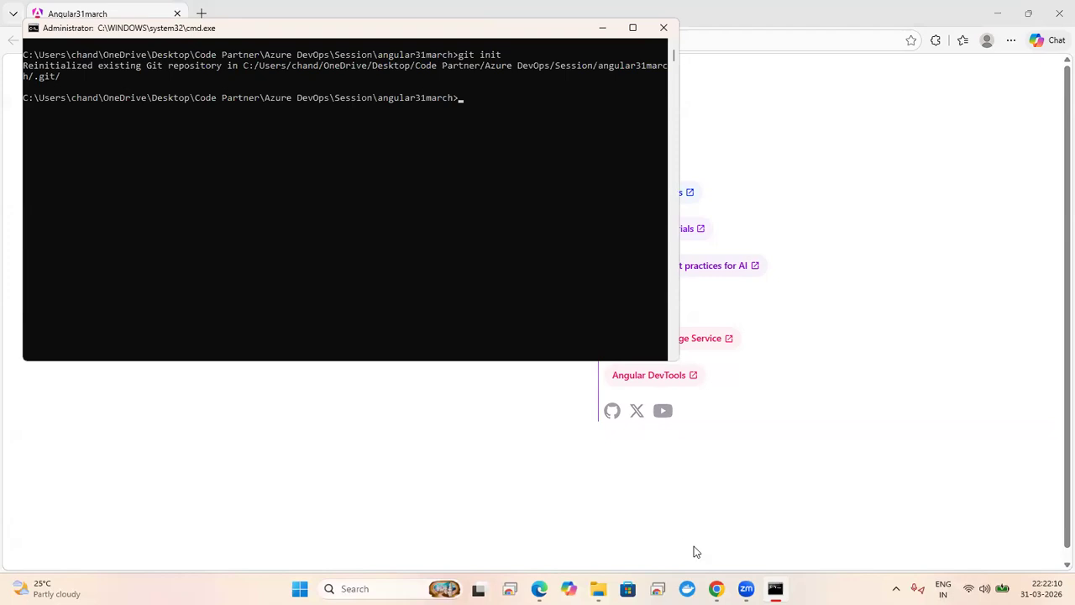
click(716, 589)
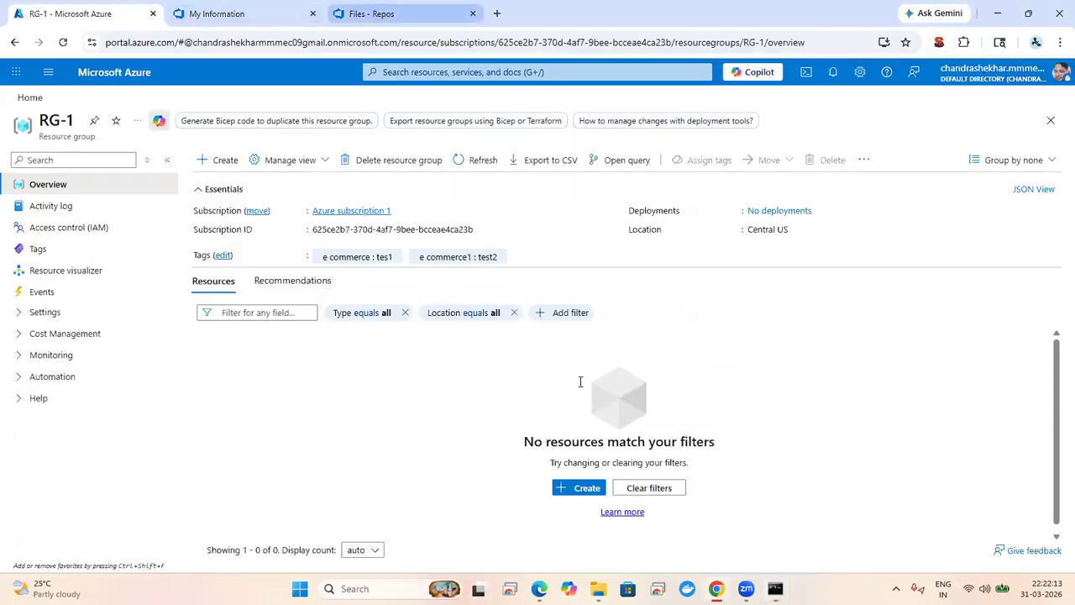
click(383, 16)
click(716, 589)
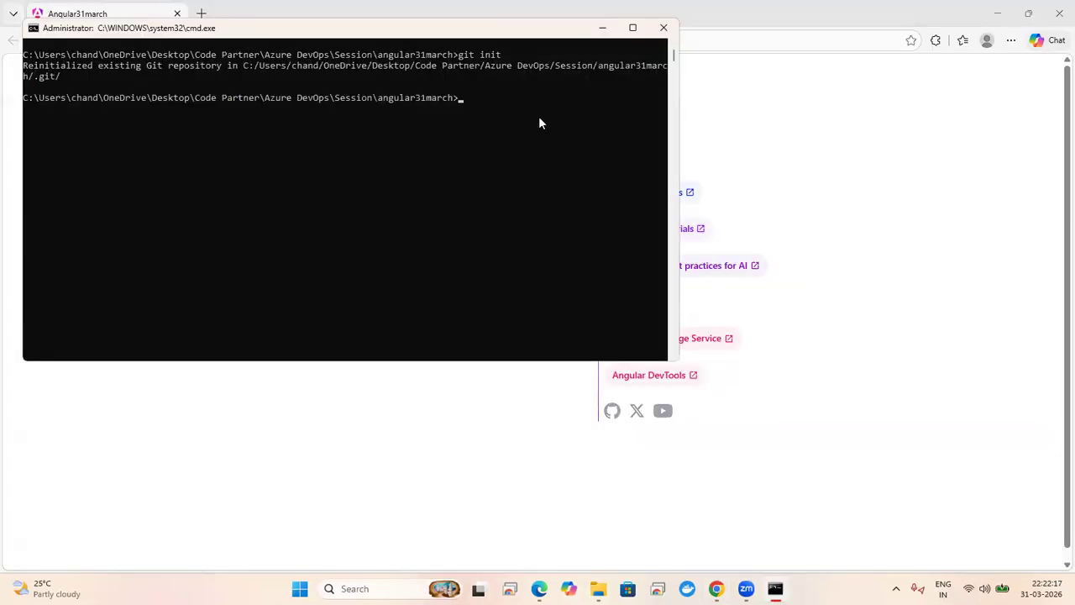
Step: Add the Angular10 repo as origin and push master with git push -u origin --all
key(ctrl+v)
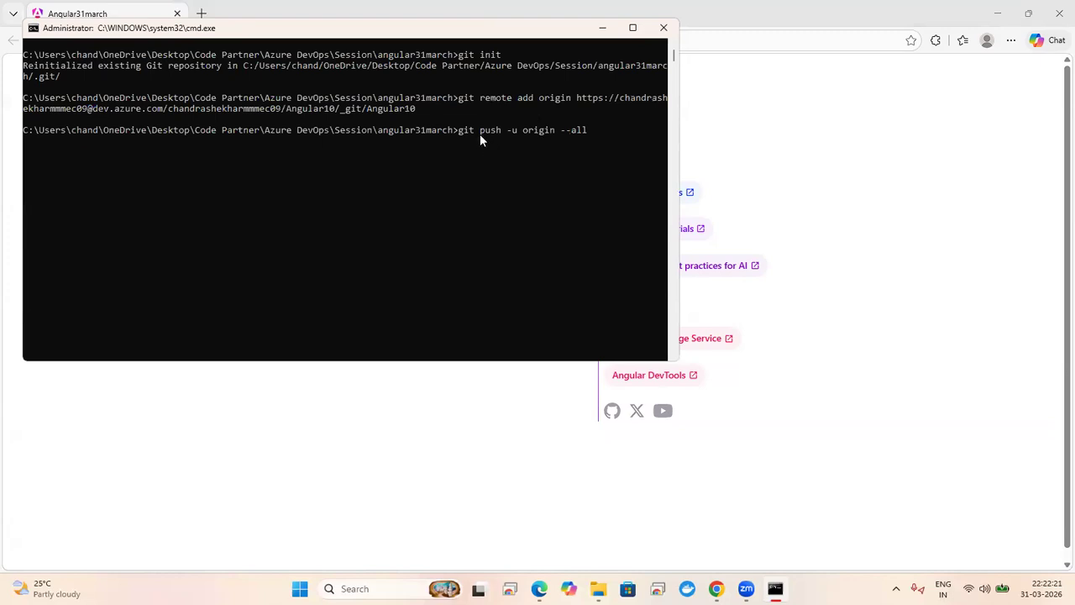
key(Return)
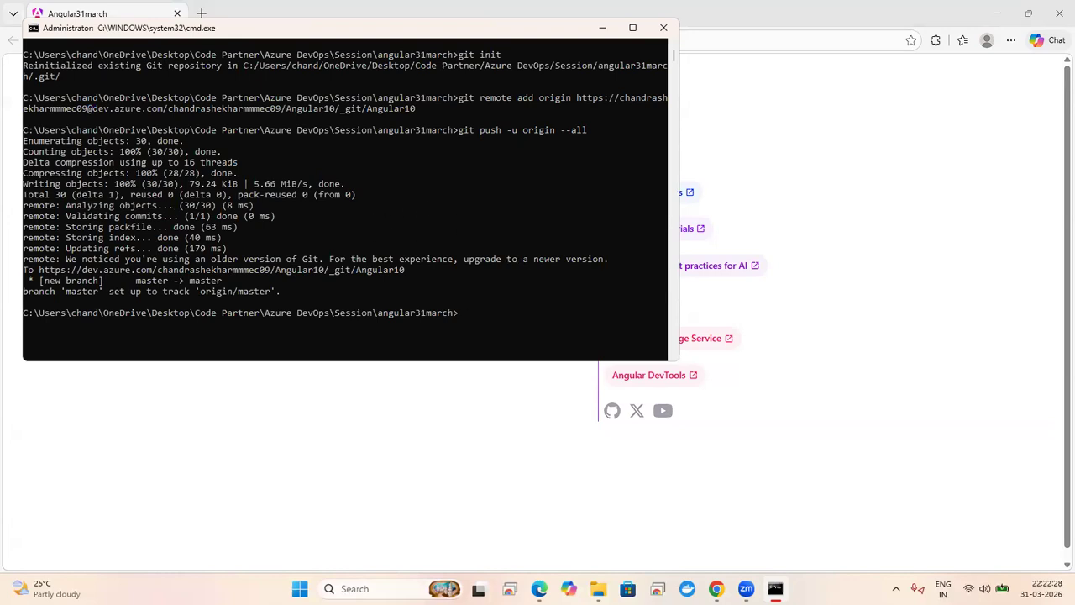
key(alt+Tab)
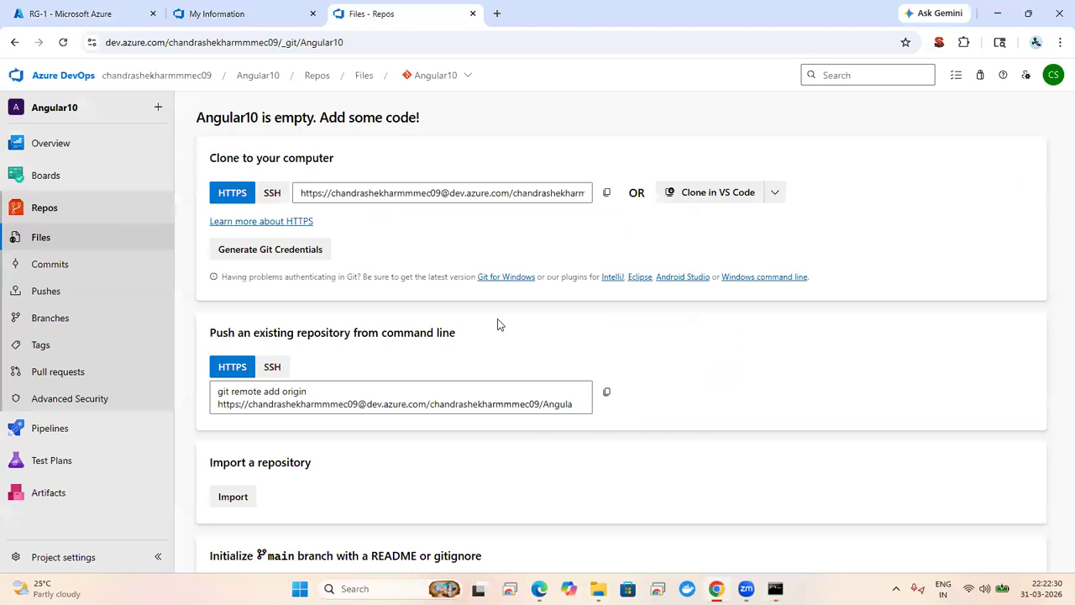
Step: Check the pushed files on the Angular10 master branch, then switch to the RG-1 portal tab
click(74, 318)
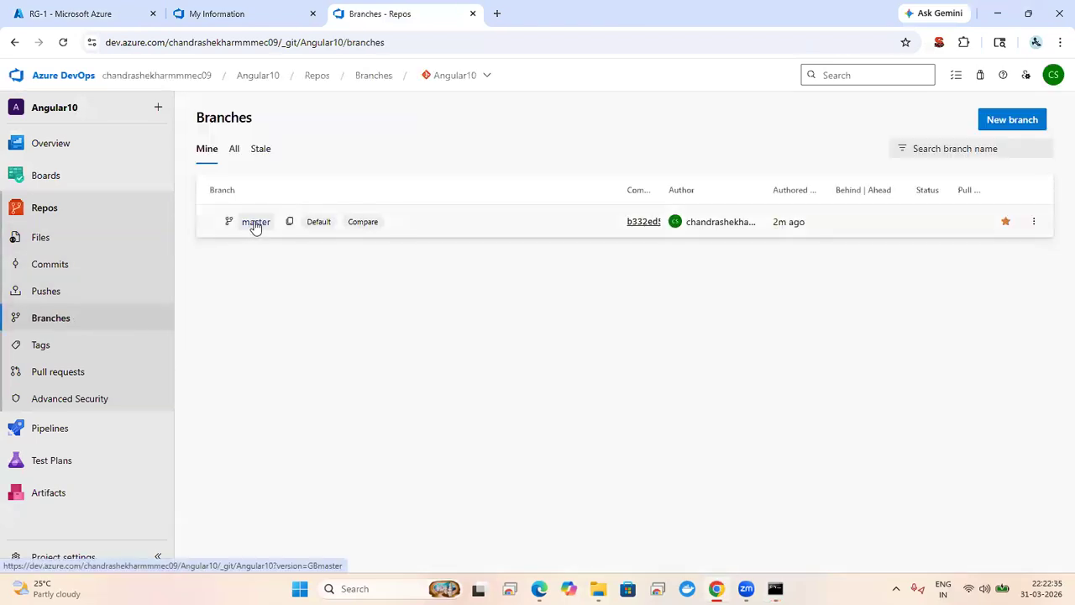
click(574, 230)
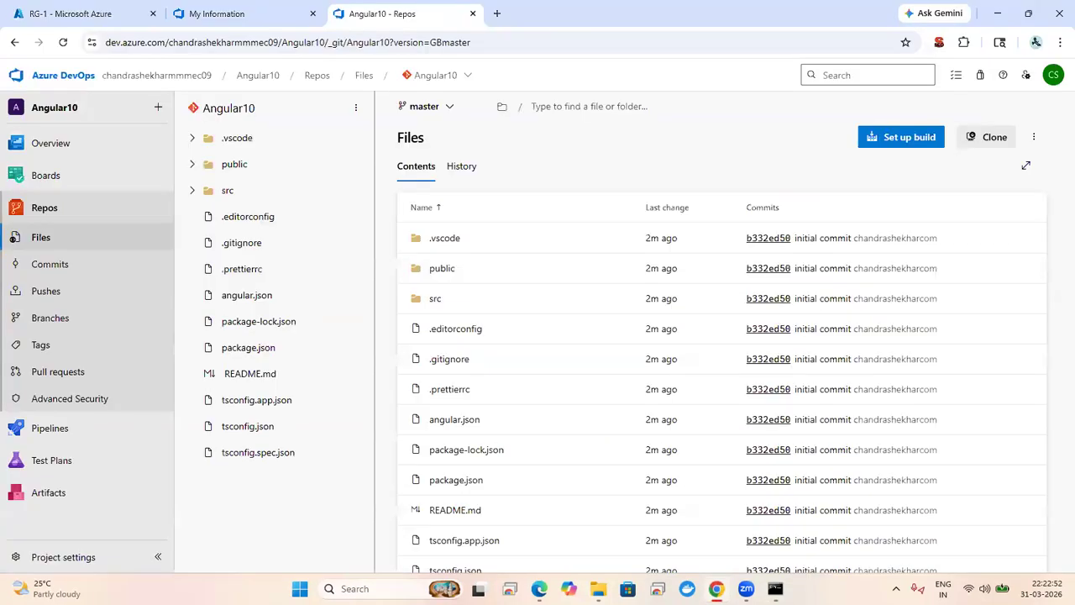
click(73, 8)
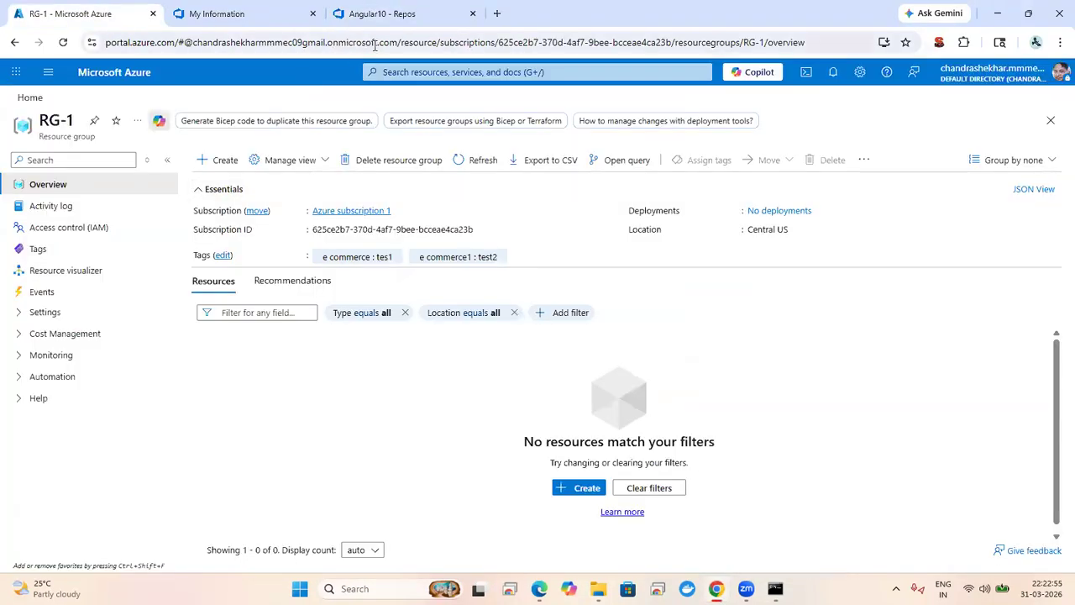
Step: Search the Azure portal for 'web app' and open the Create Web App form
click(396, 72)
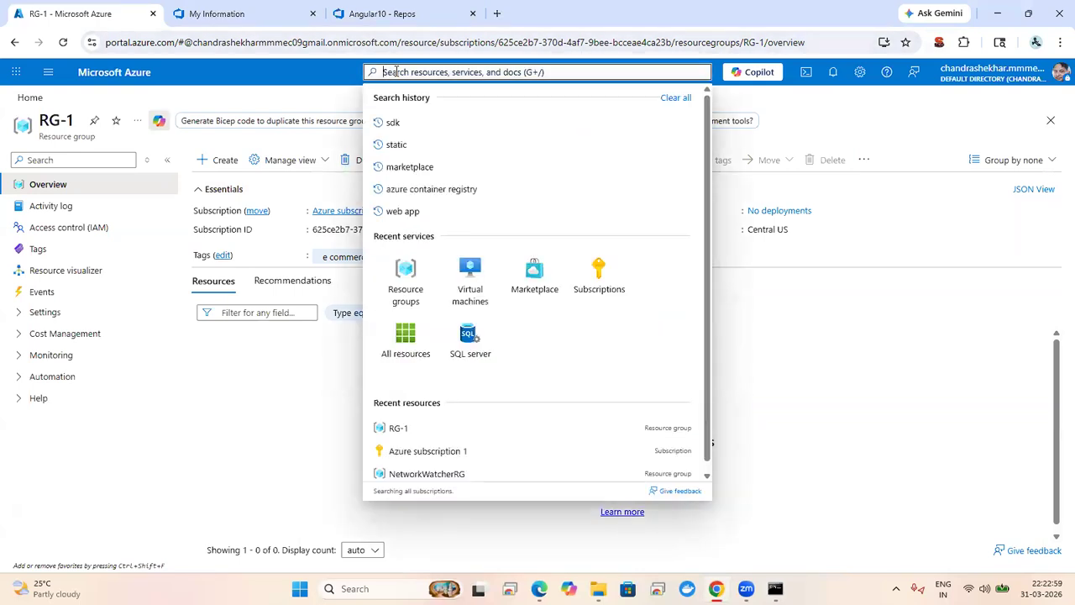
text(web)
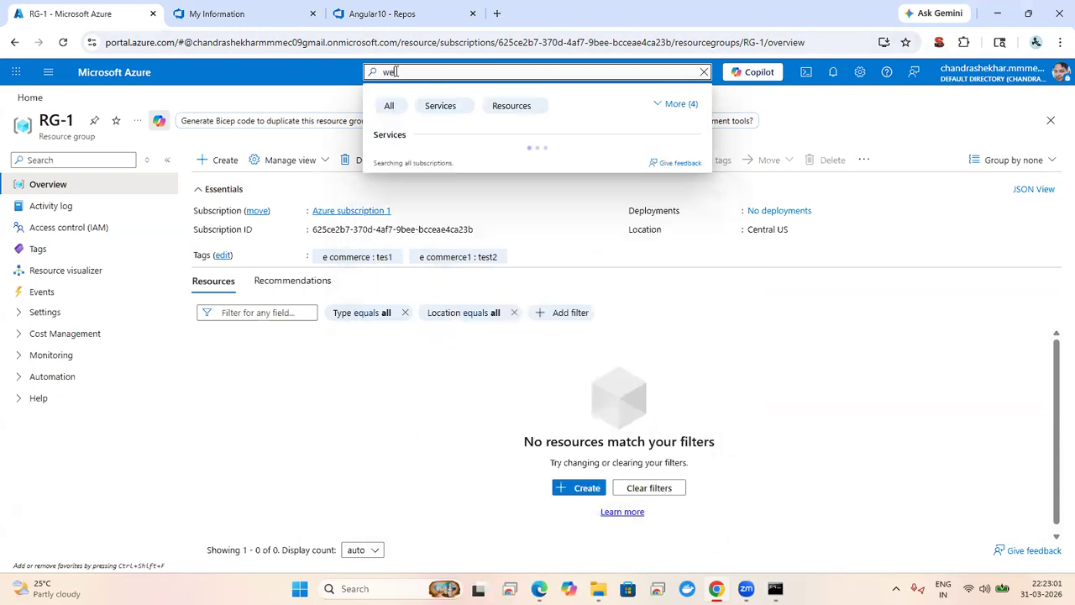
text( app)
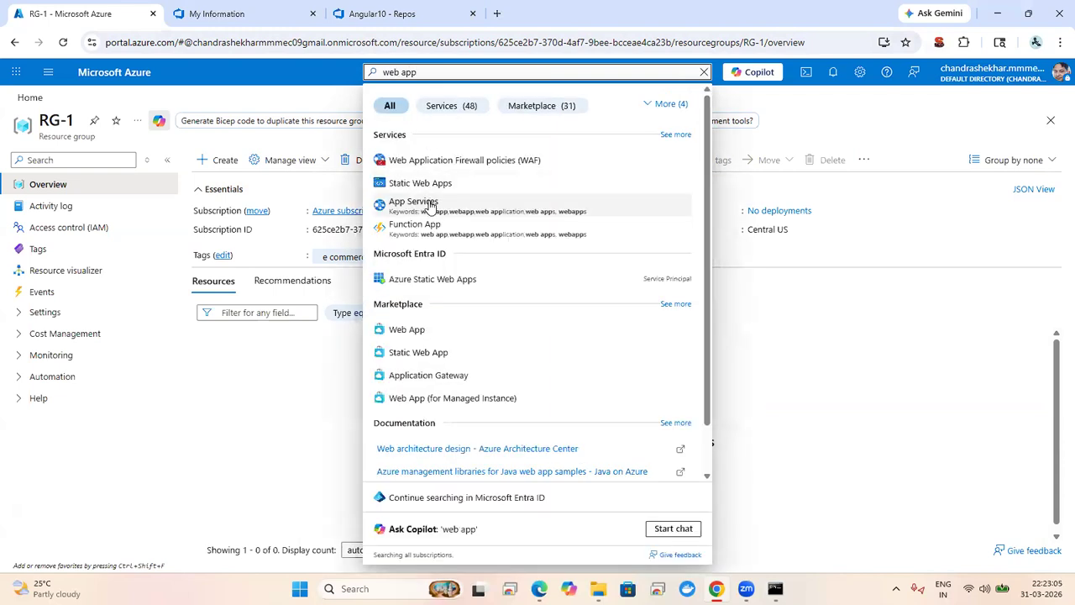
click(431, 331)
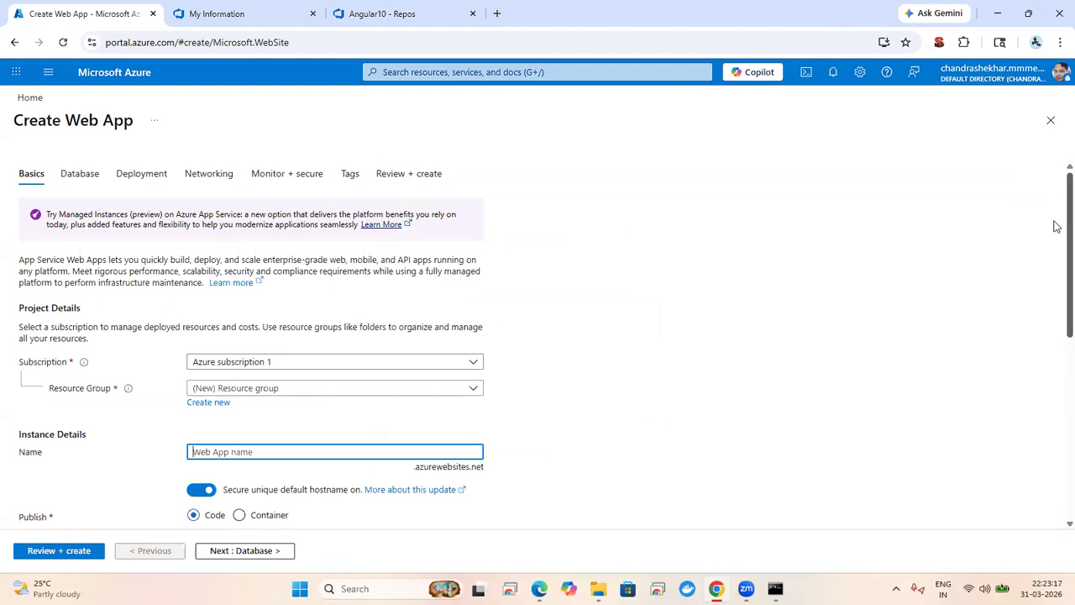
Step: Create a new resource group named focus-rg for the web app
scroll(1056, 268, down, 2)
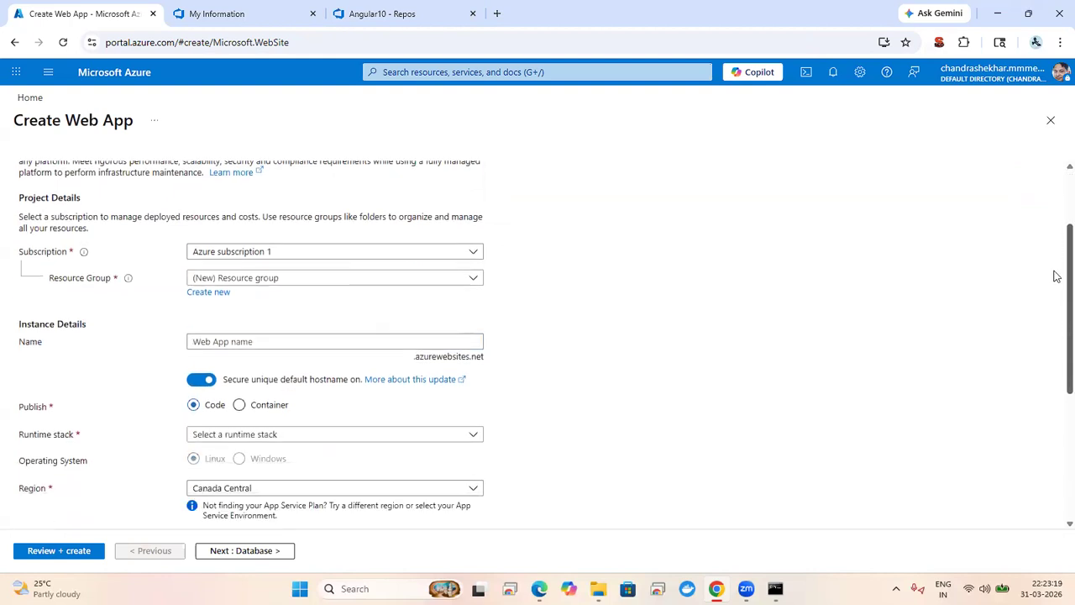
click(412, 258)
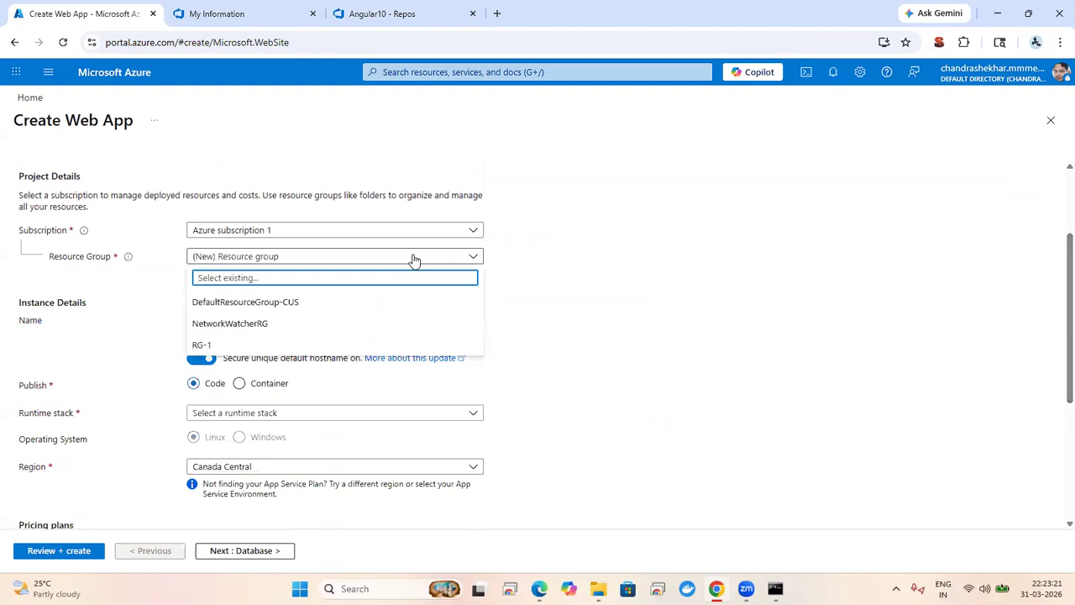
click(413, 257)
click(213, 272)
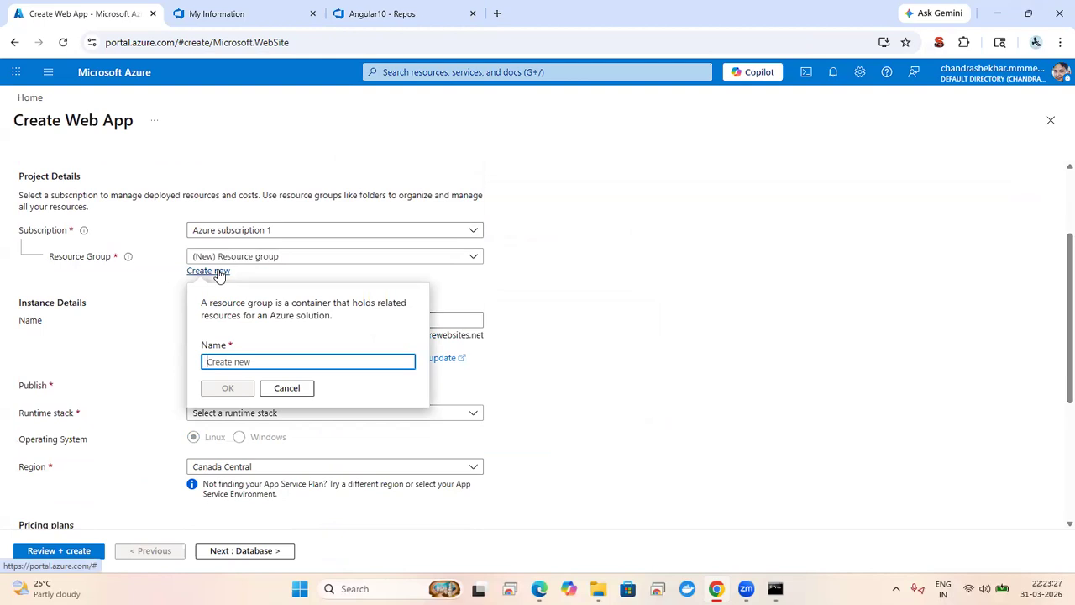
text(focus)
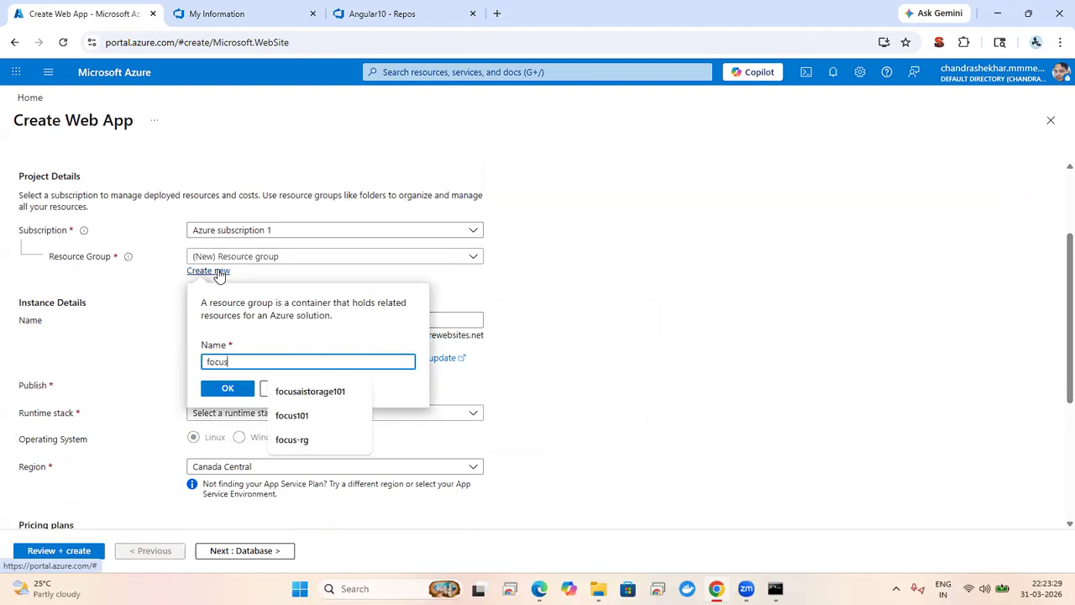
text(-rg)
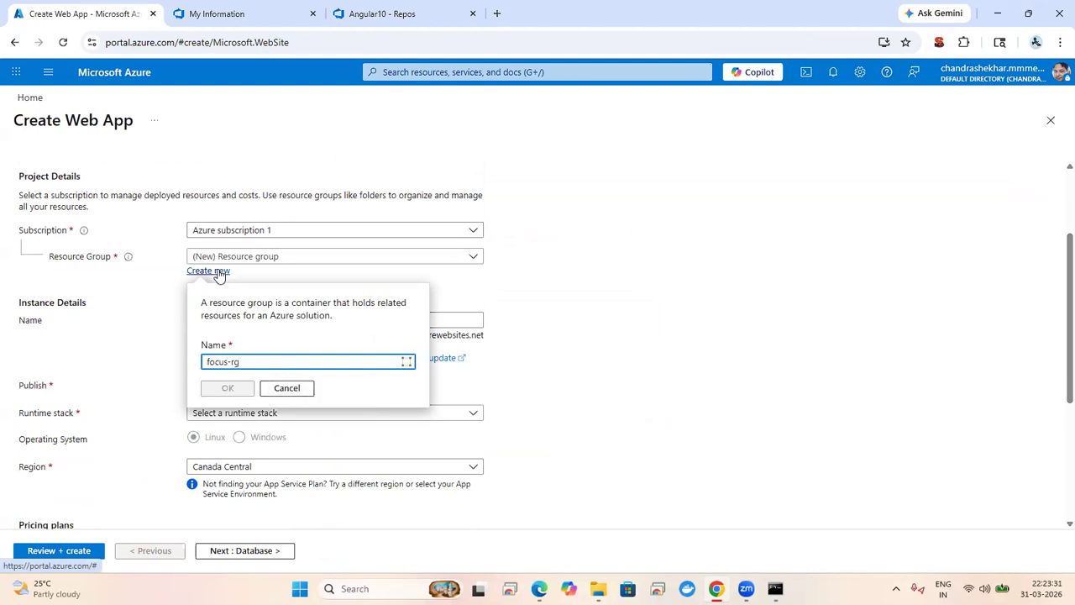
click(220, 388)
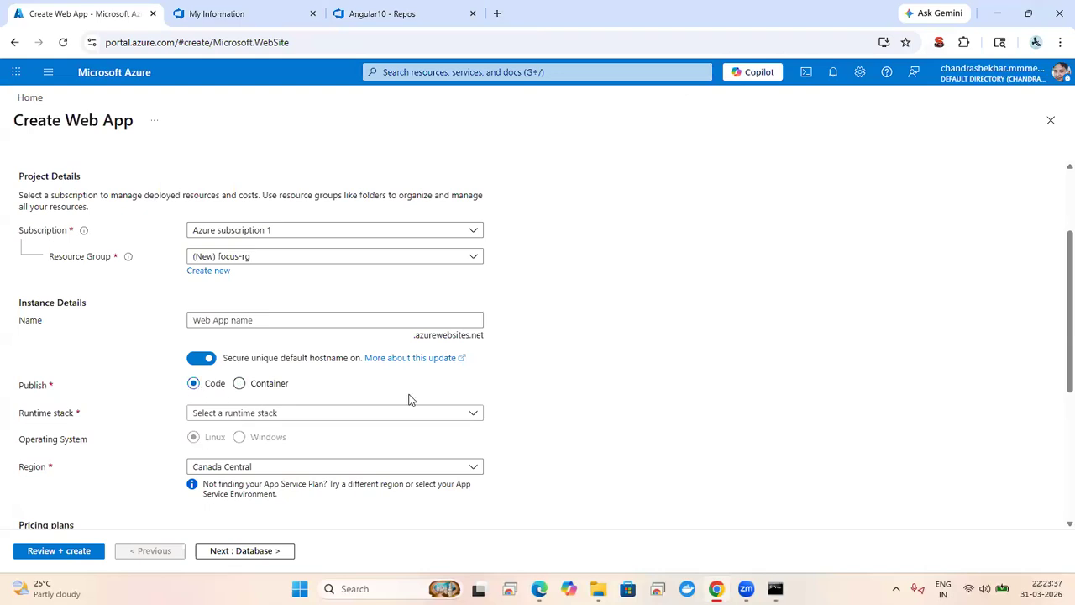
Step: Name the web app angularweb
click(436, 320)
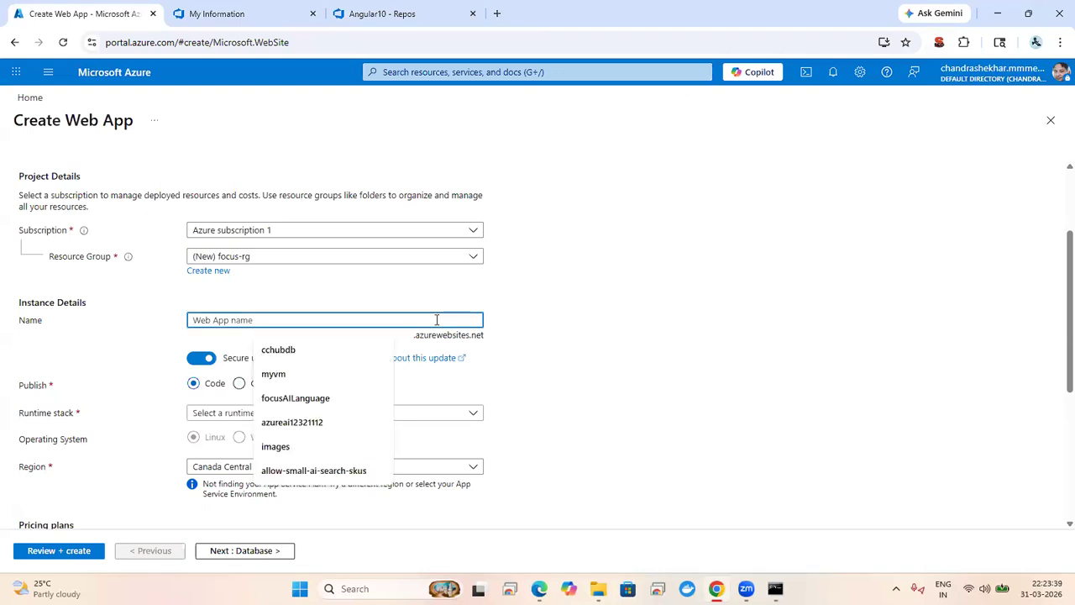
text(an)
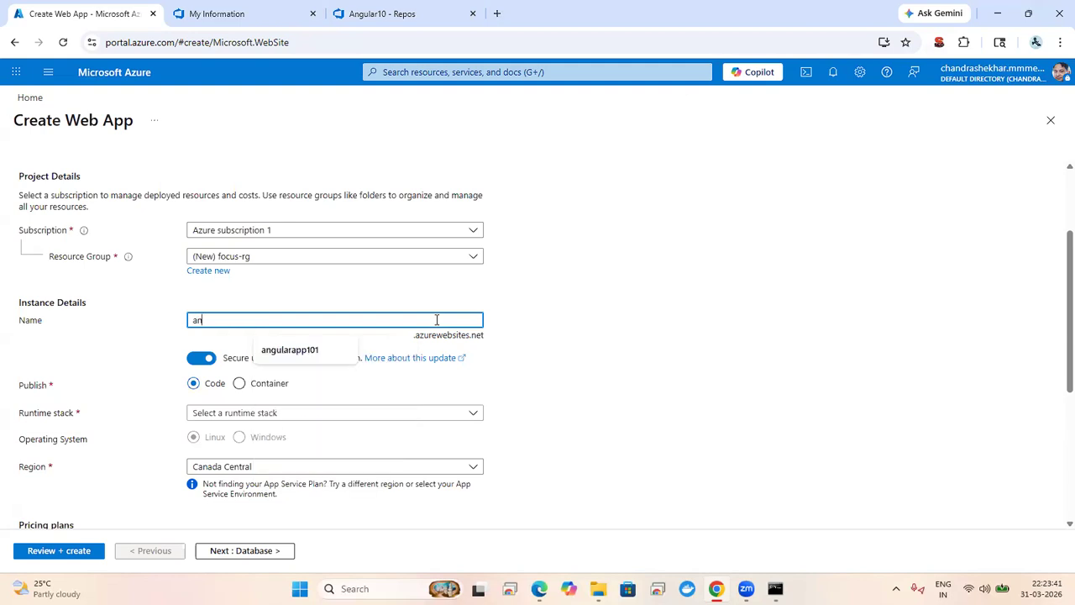
text(gularwe)
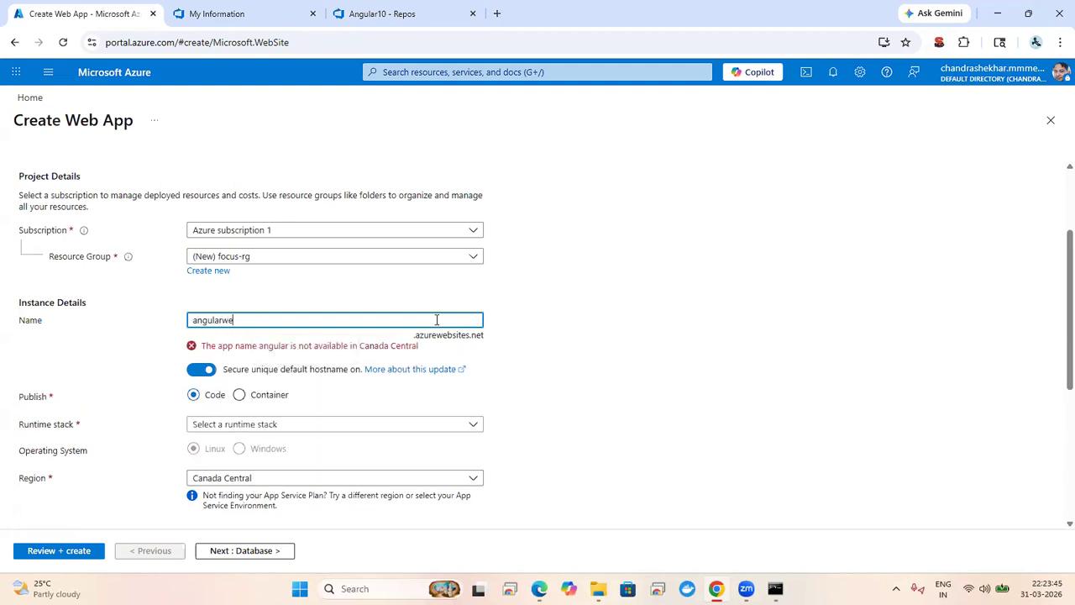
text(b)
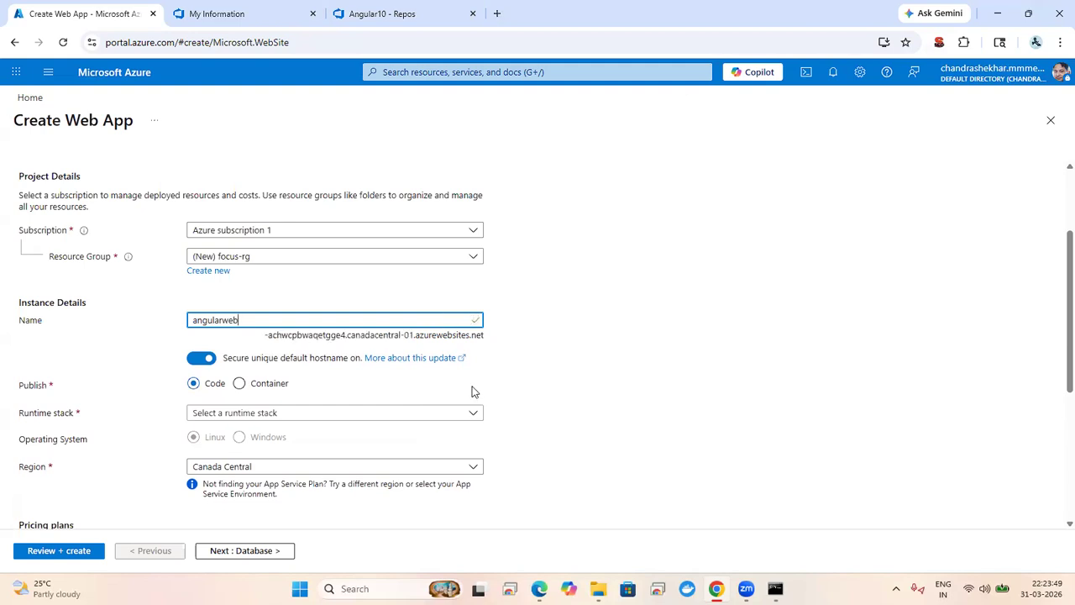
click(466, 412)
Step: Set the runtime stack to .NET 10 (LTS) and the region to Central US
click(609, 349)
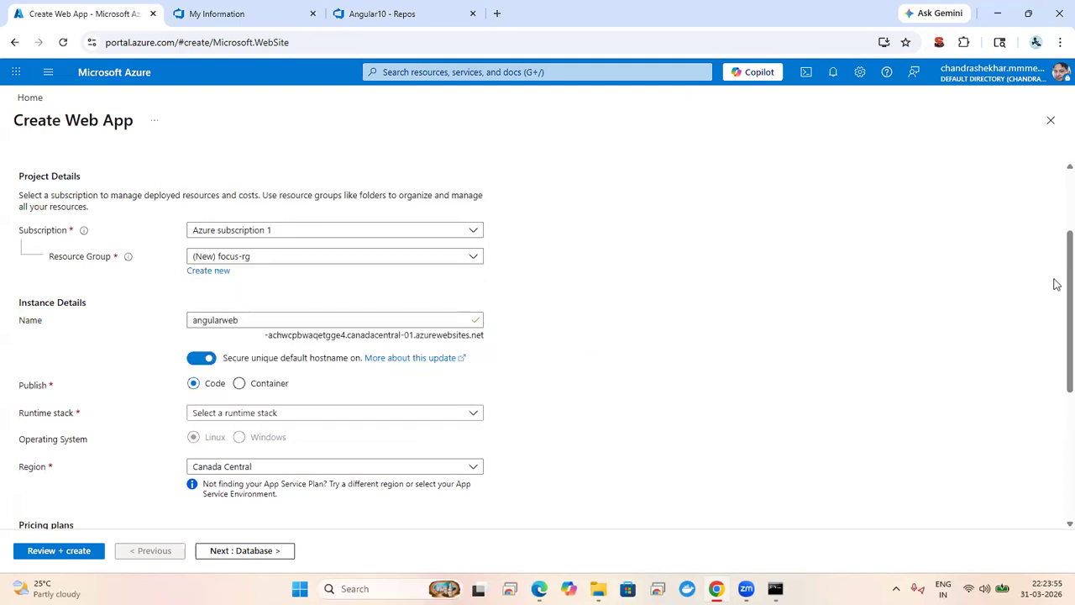
scroll(1055, 312, down, 1)
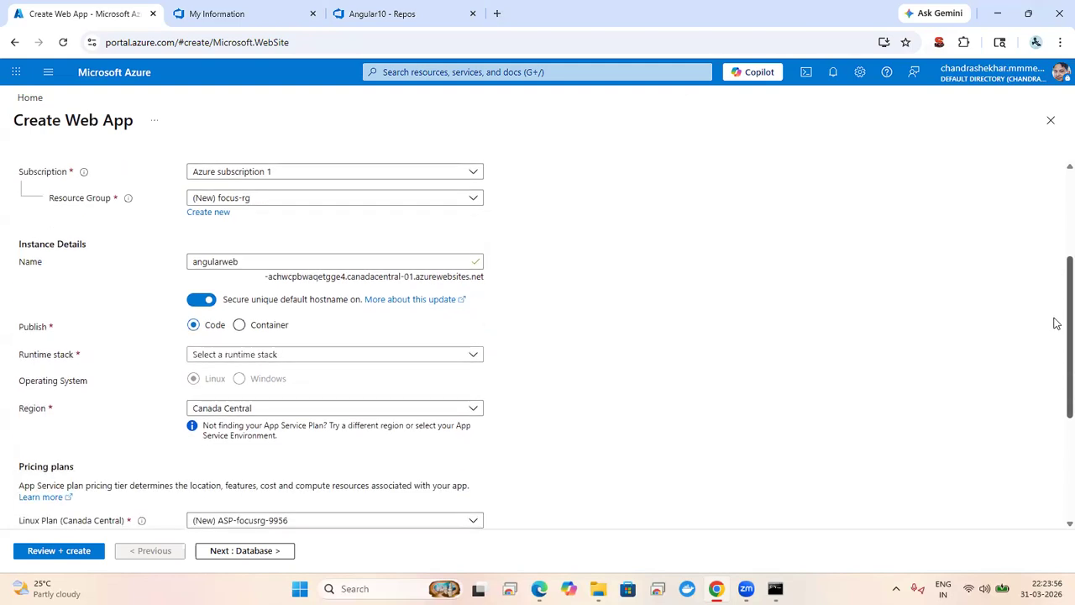
scroll(1056, 323, up, 2)
scroll(1056, 312, down, 2)
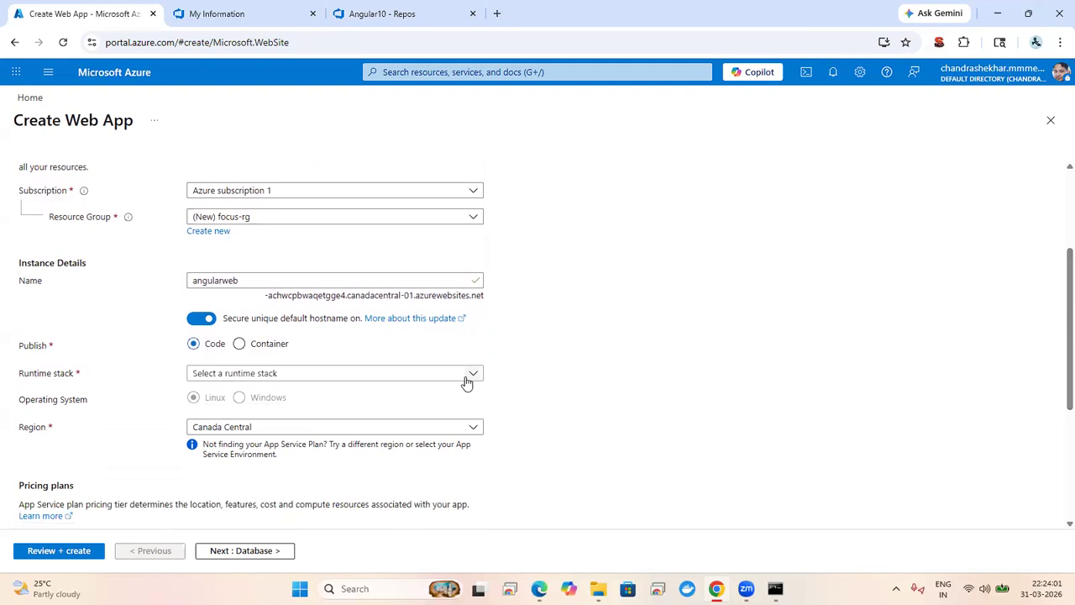
click(467, 383)
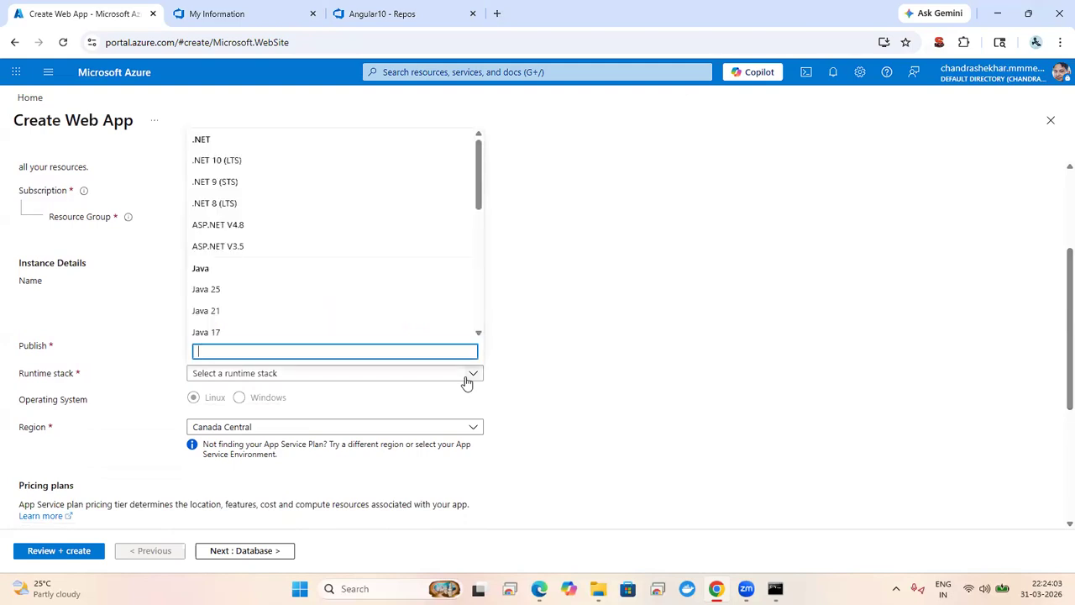
click(254, 163)
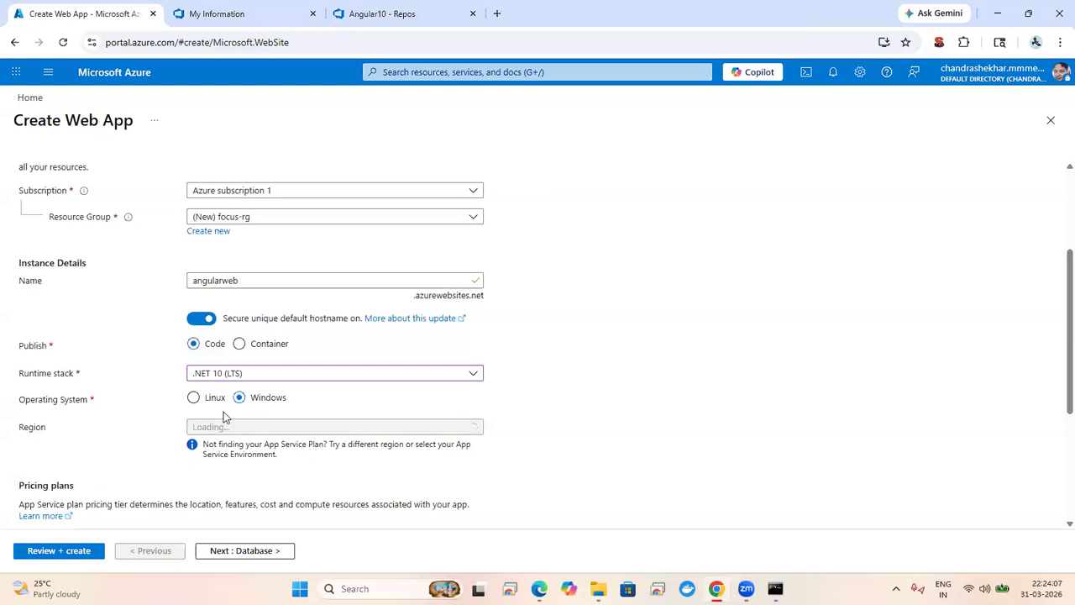
click(347, 429)
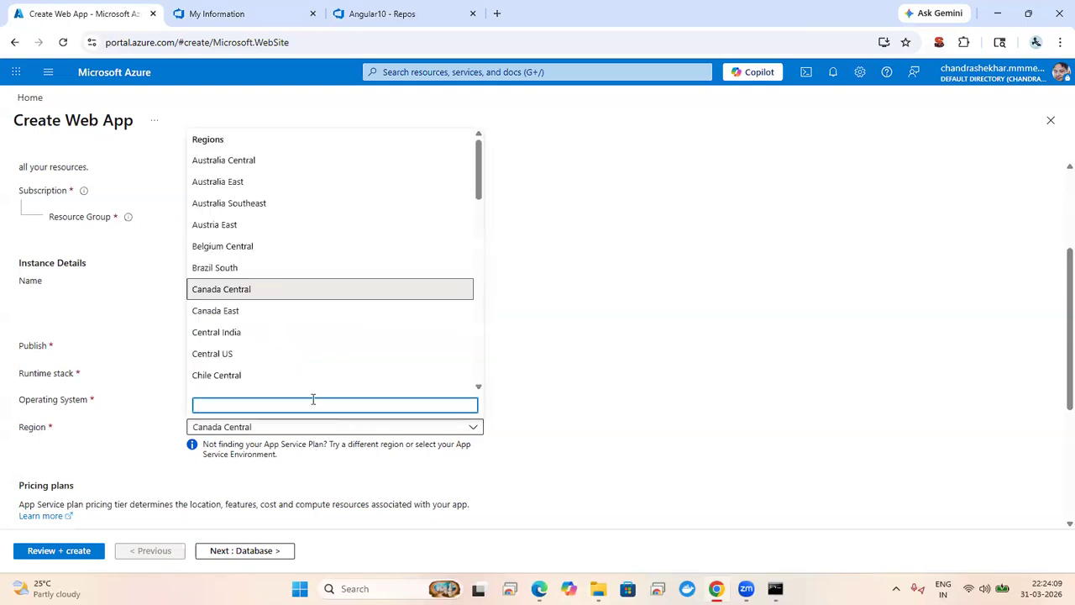
click(241, 357)
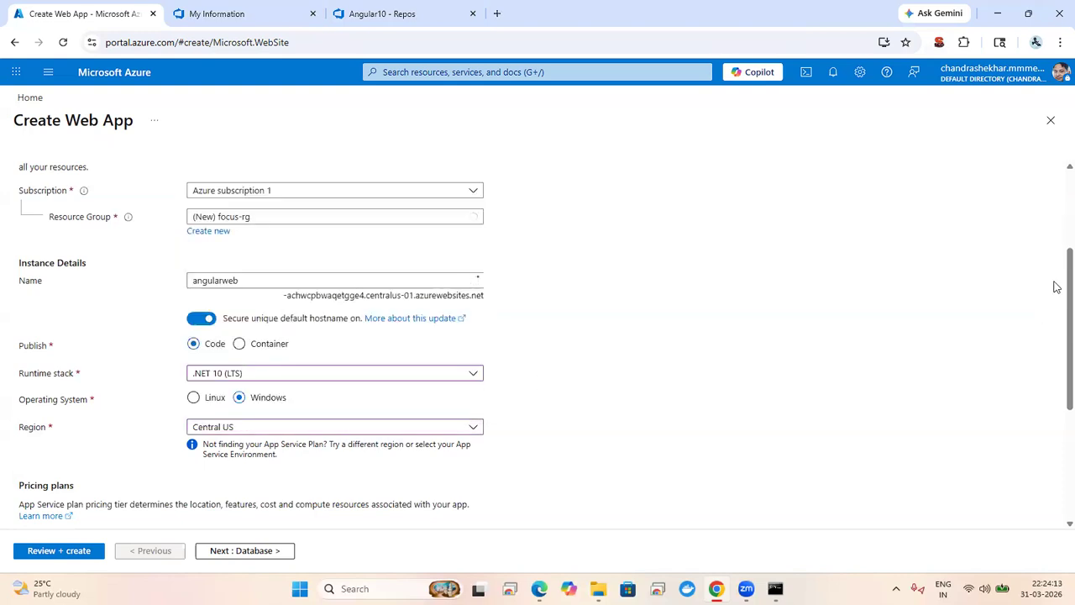
Step: Choose the Basic B1 pricing plan and continue to the Database tab
drag(1056, 269, 1056, 362)
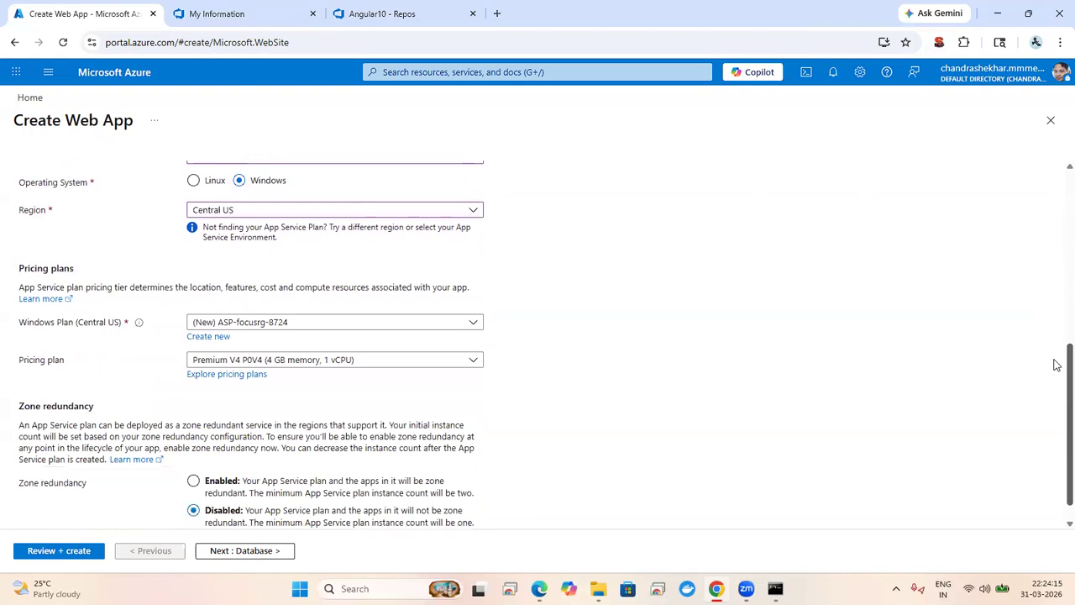
click(438, 358)
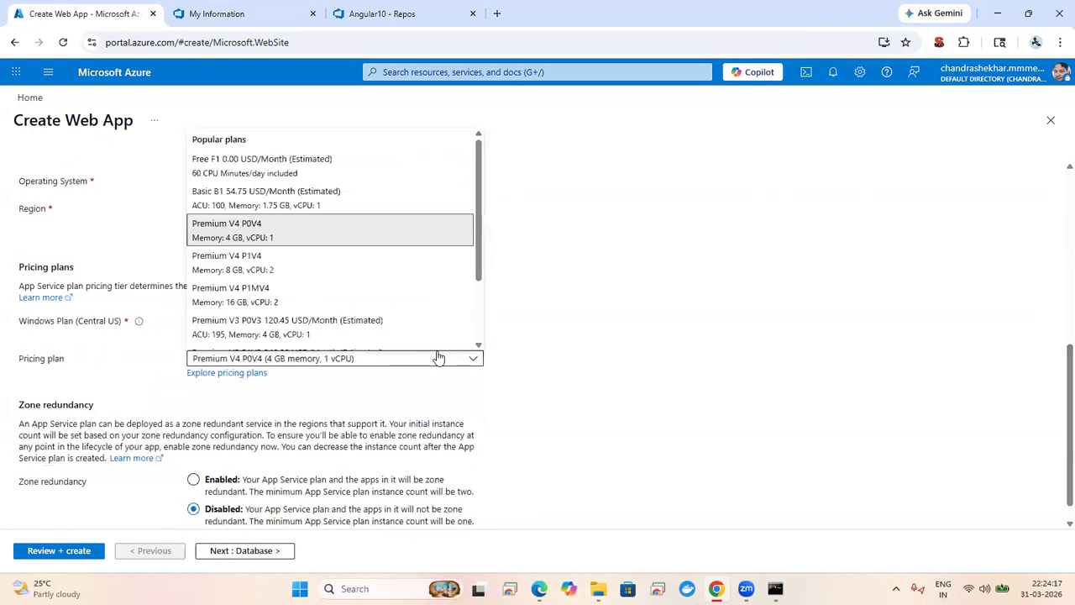
click(304, 193)
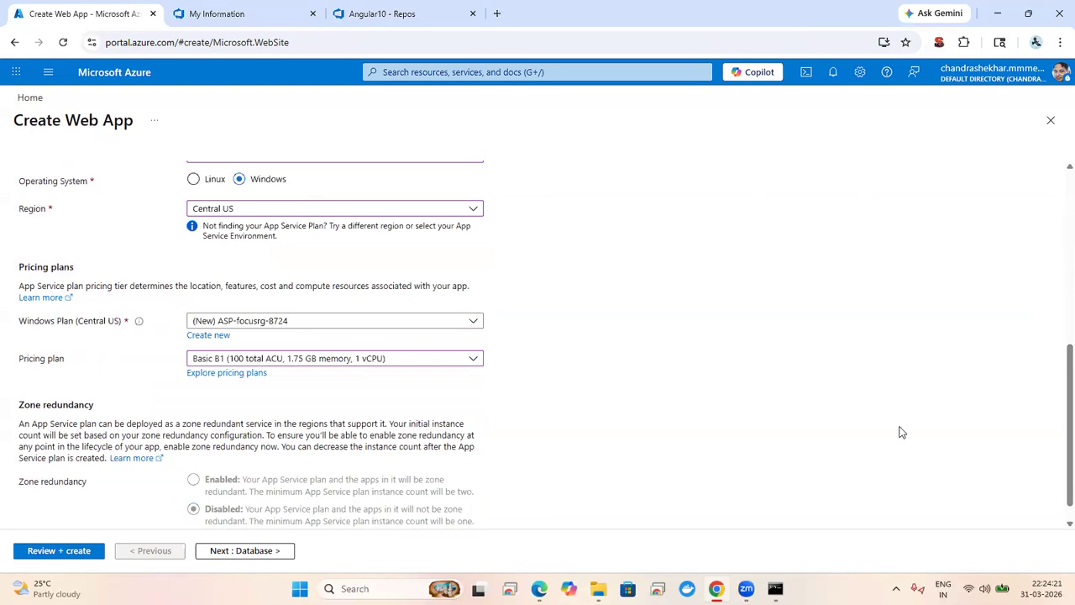
scroll(1057, 378, down, 1)
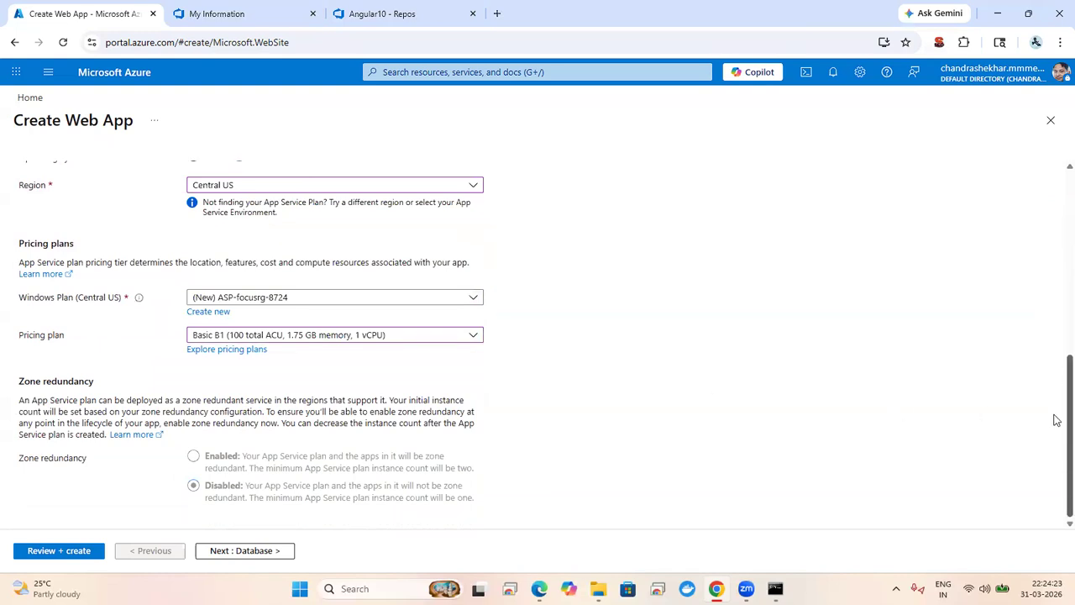
click(265, 552)
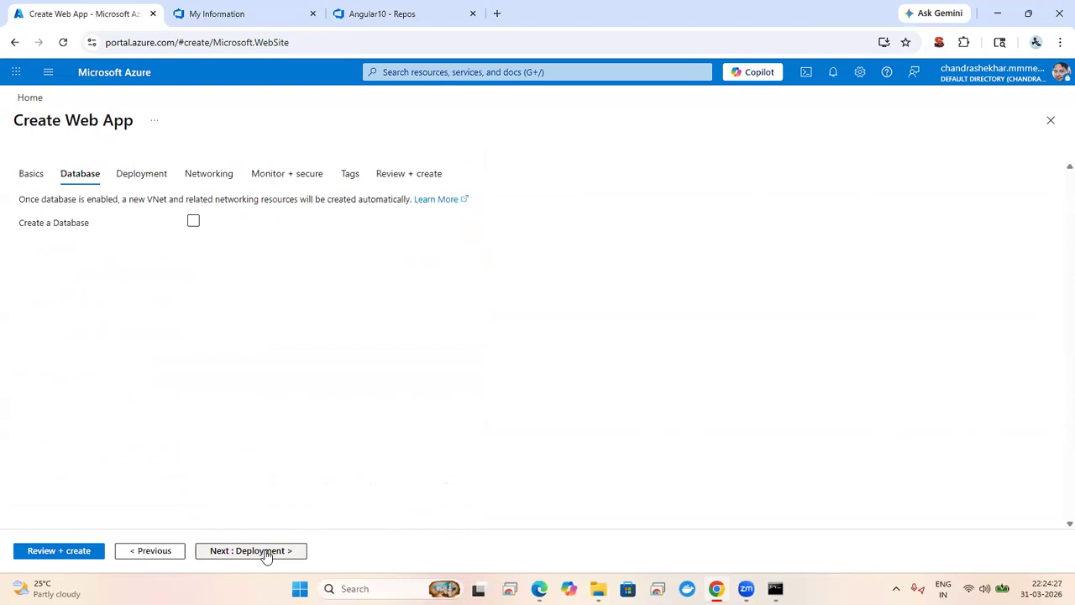
Step: Allow basic authentication for deployment and advance through Networking to Monitor + secure
click(265, 552)
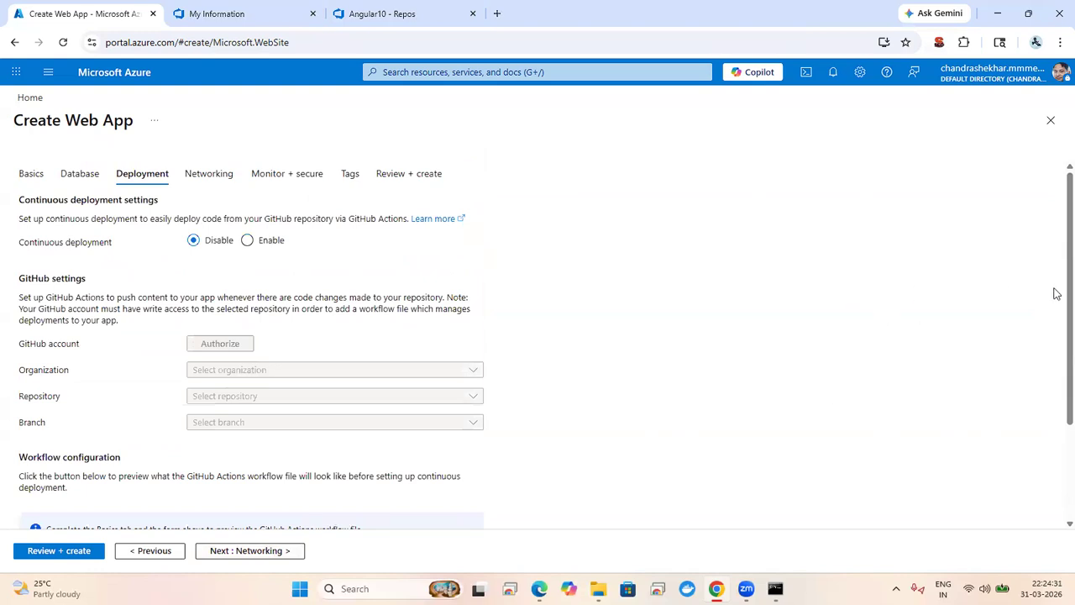
scroll(1056, 300, down, 3)
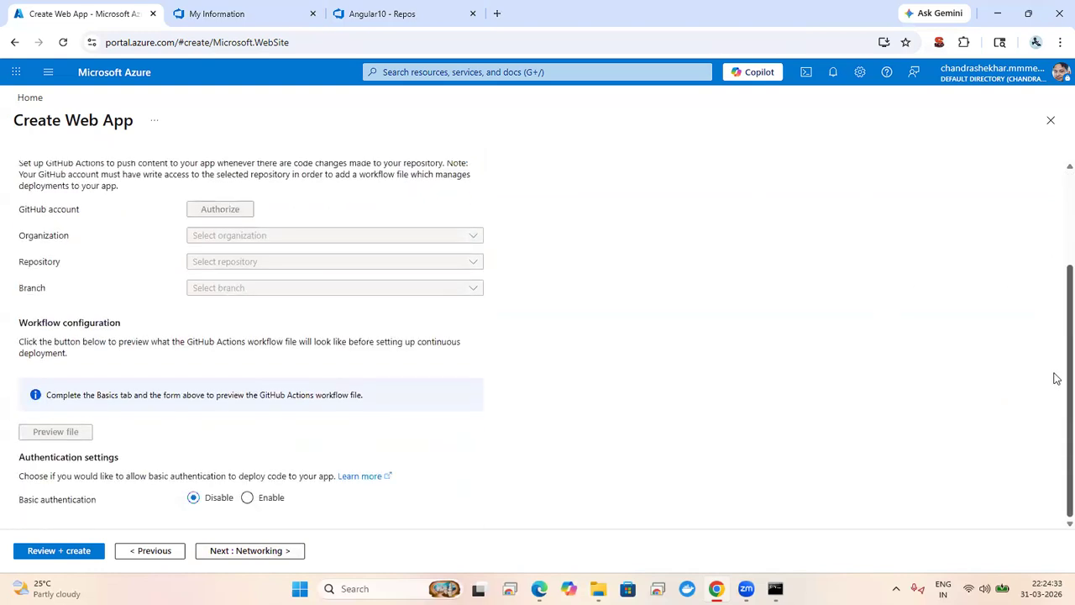
click(268, 502)
click(236, 551)
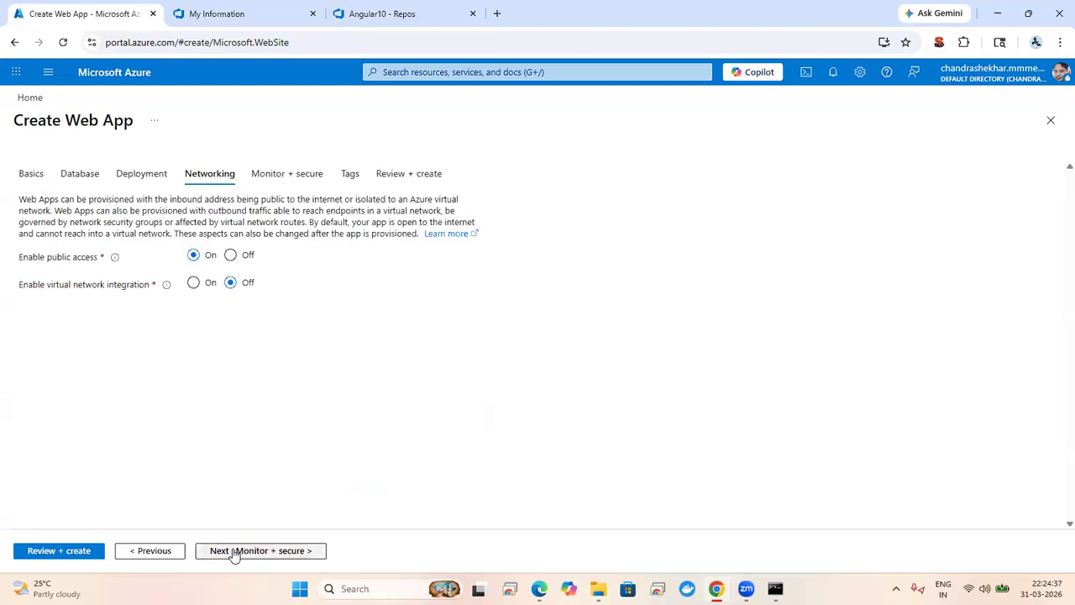
click(235, 551)
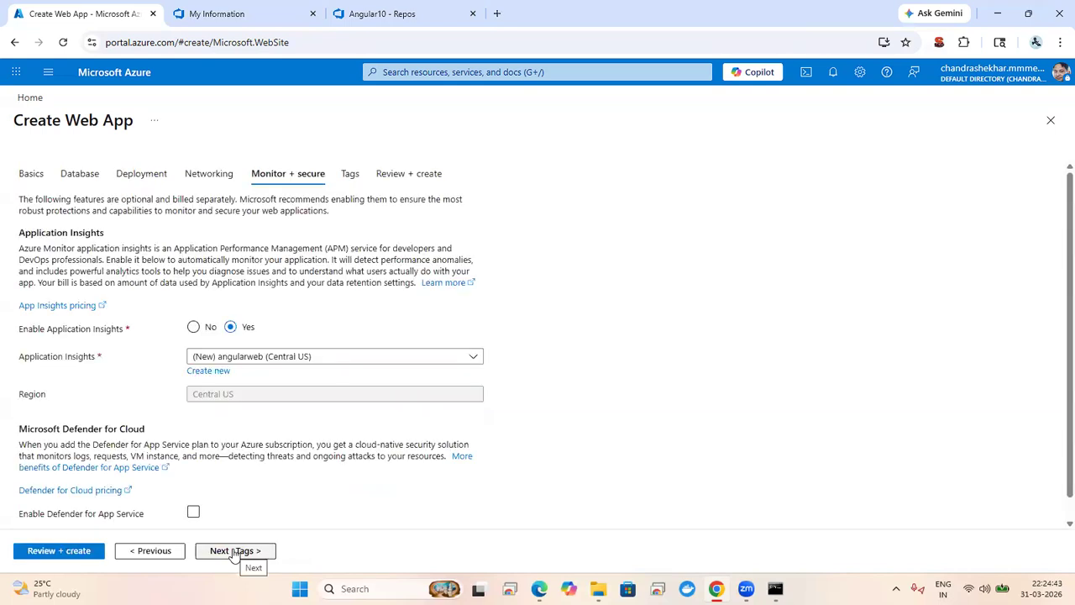
click(234, 552)
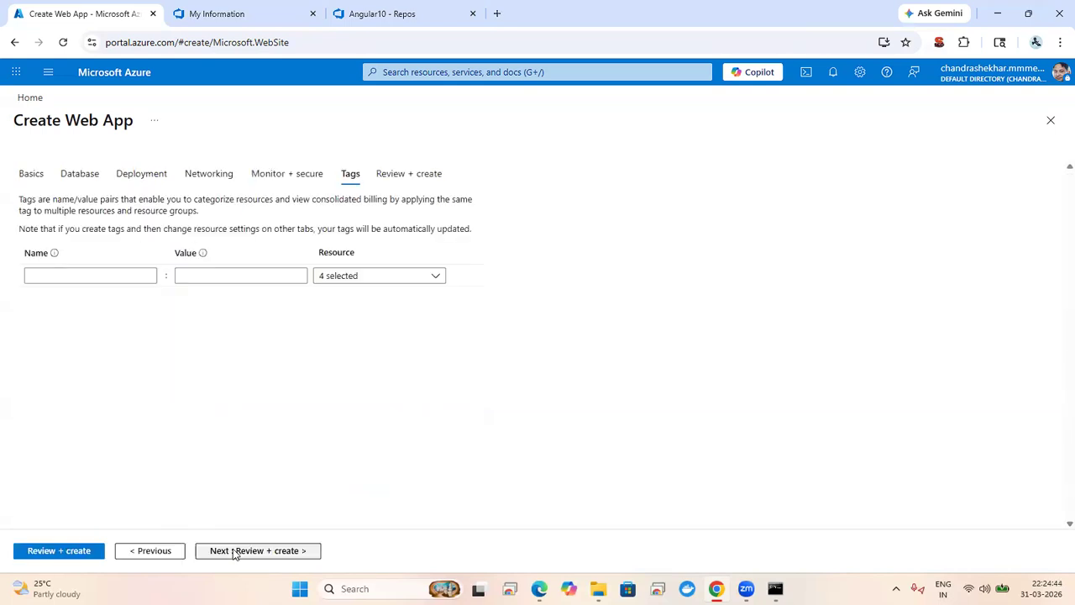
click(139, 552)
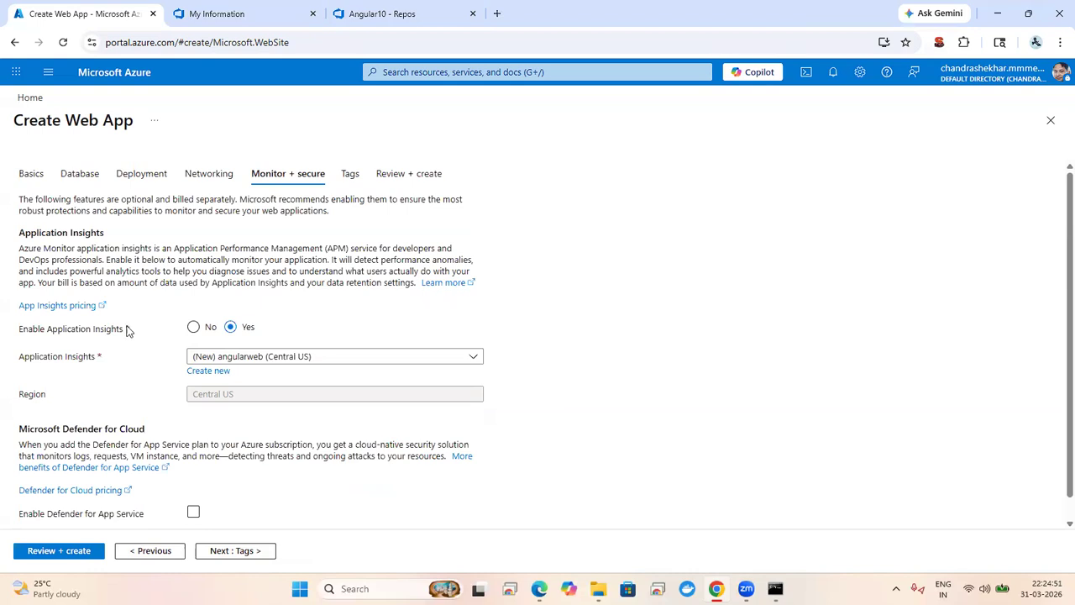
Step: Set Enable Application Insights to No, review, and create the angularweb web app
click(193, 328)
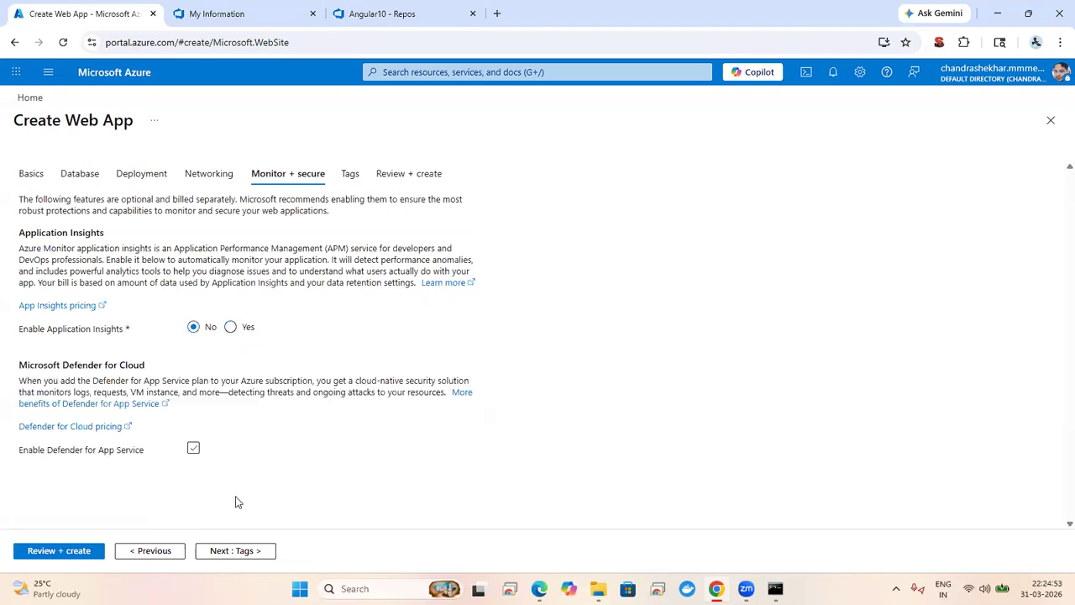
click(237, 551)
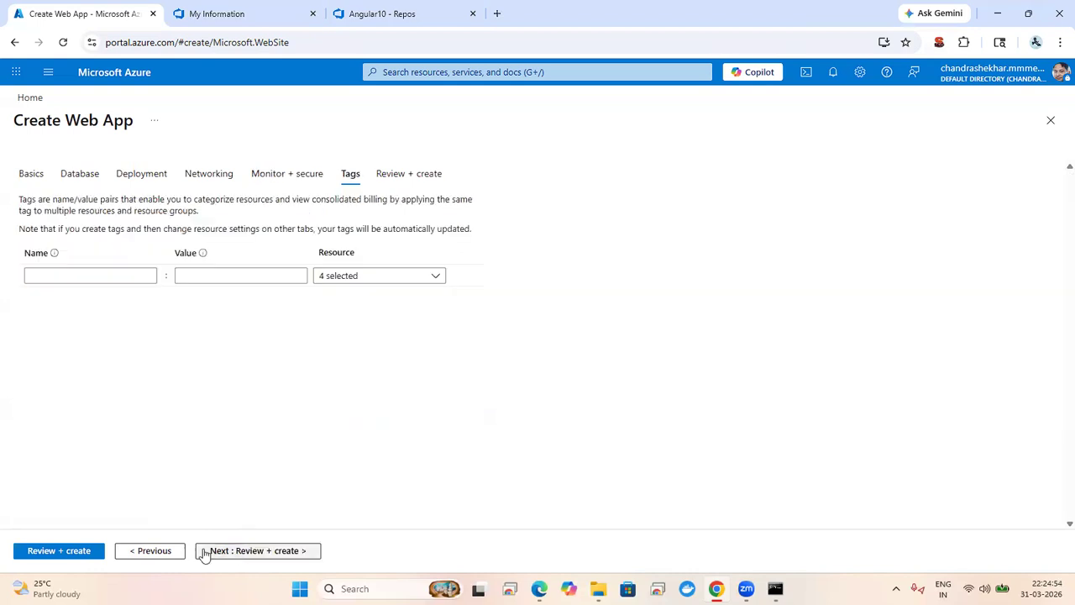
click(74, 551)
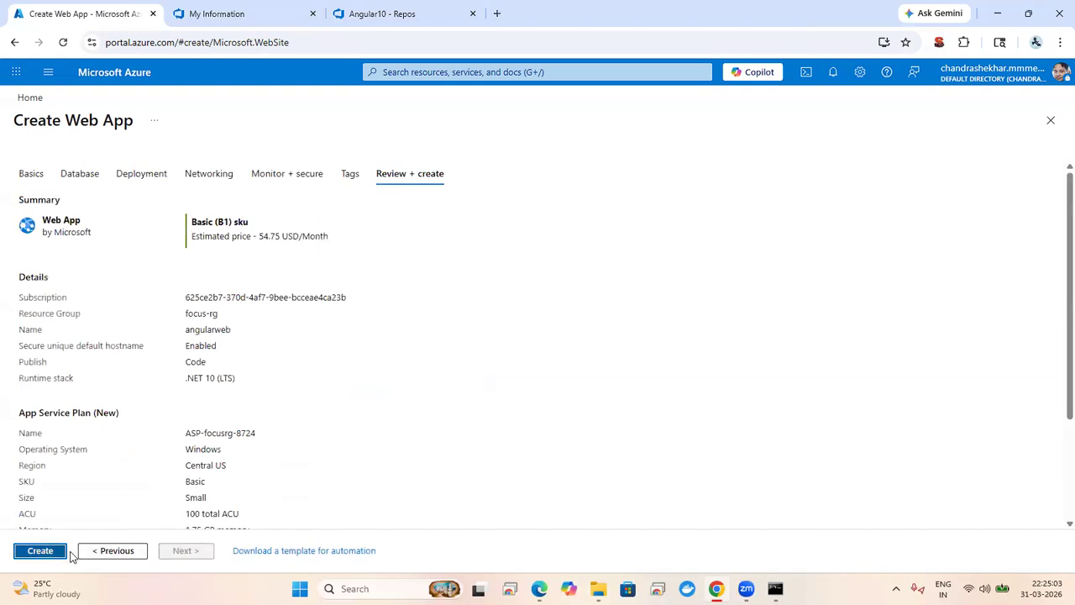
click(40, 551)
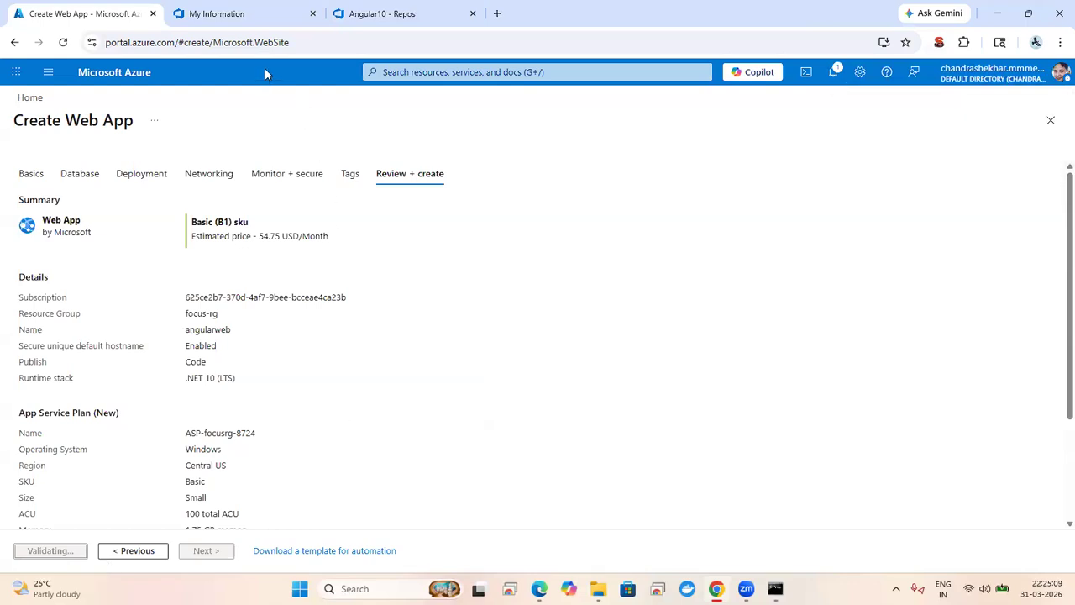
Step: Open Angular10's Pipelines page, try Azure Repos Git > Angular10, then restart the new-pipeline wizard
click(391, 16)
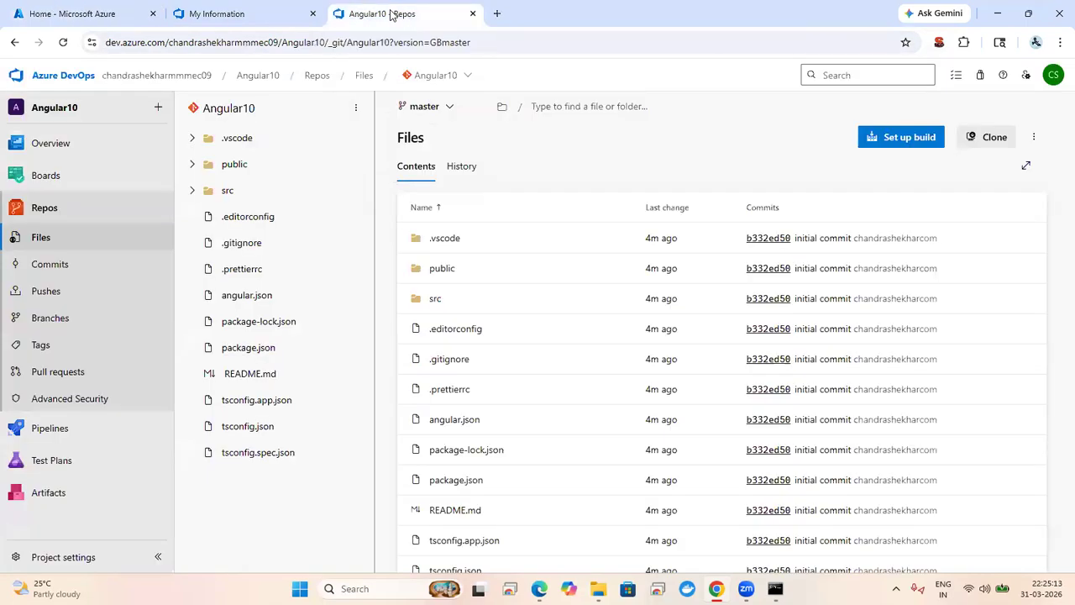
click(45, 436)
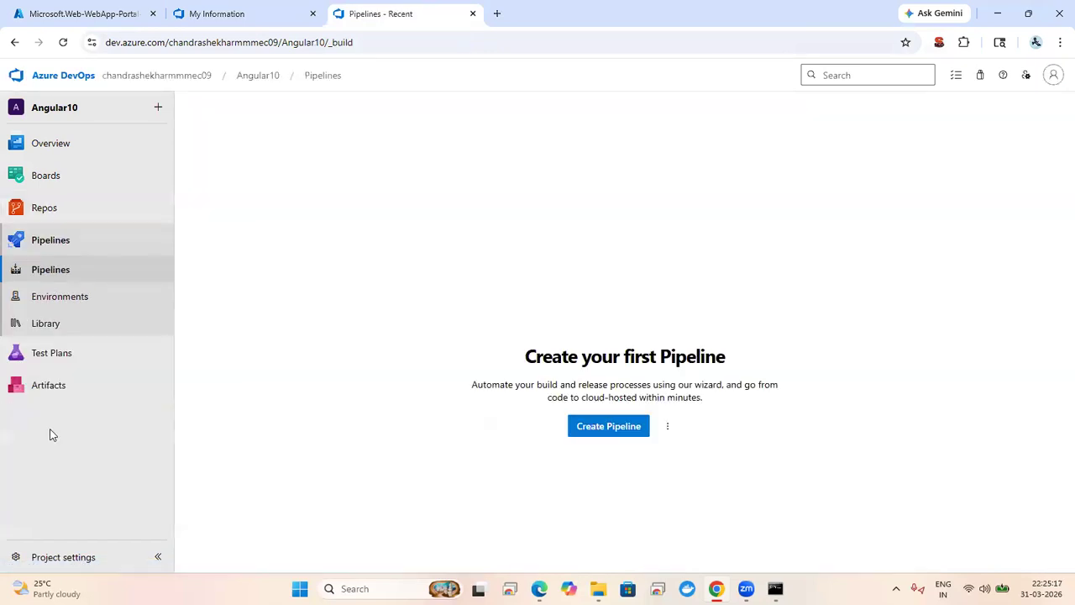
click(616, 428)
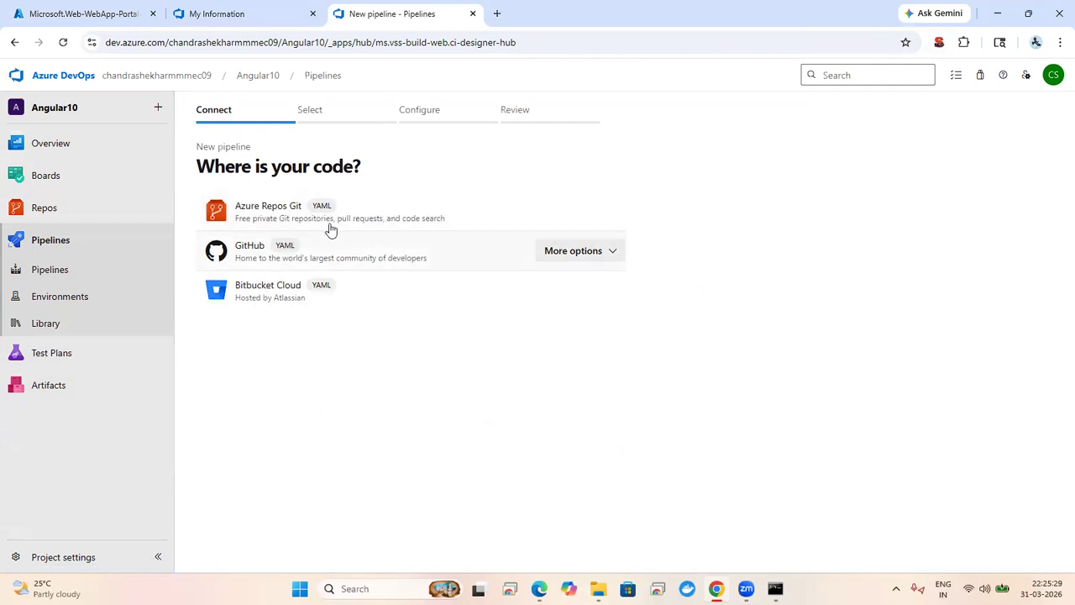
click(405, 210)
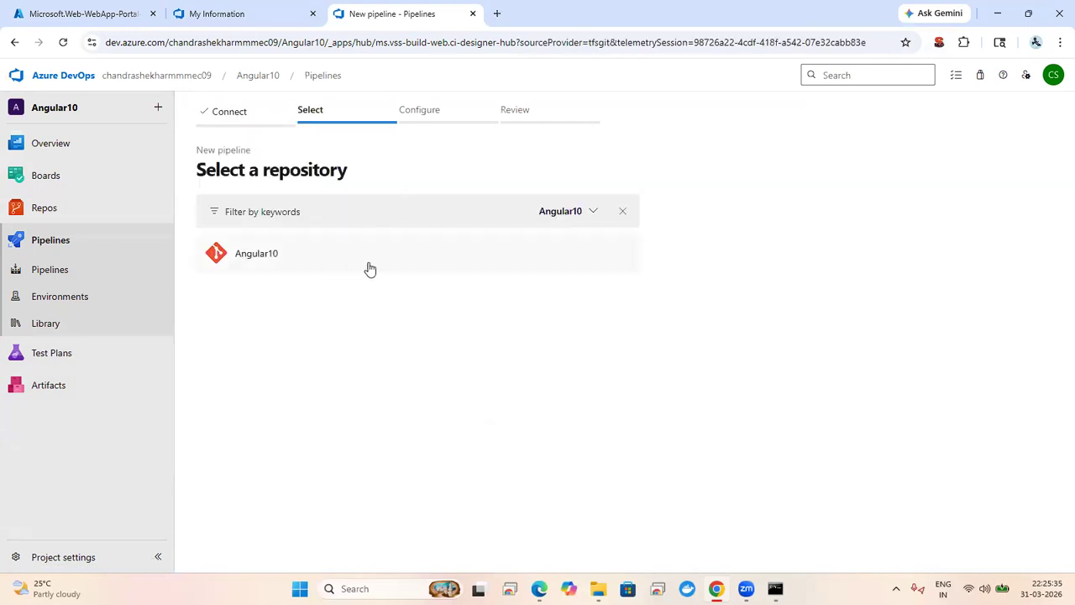
click(388, 268)
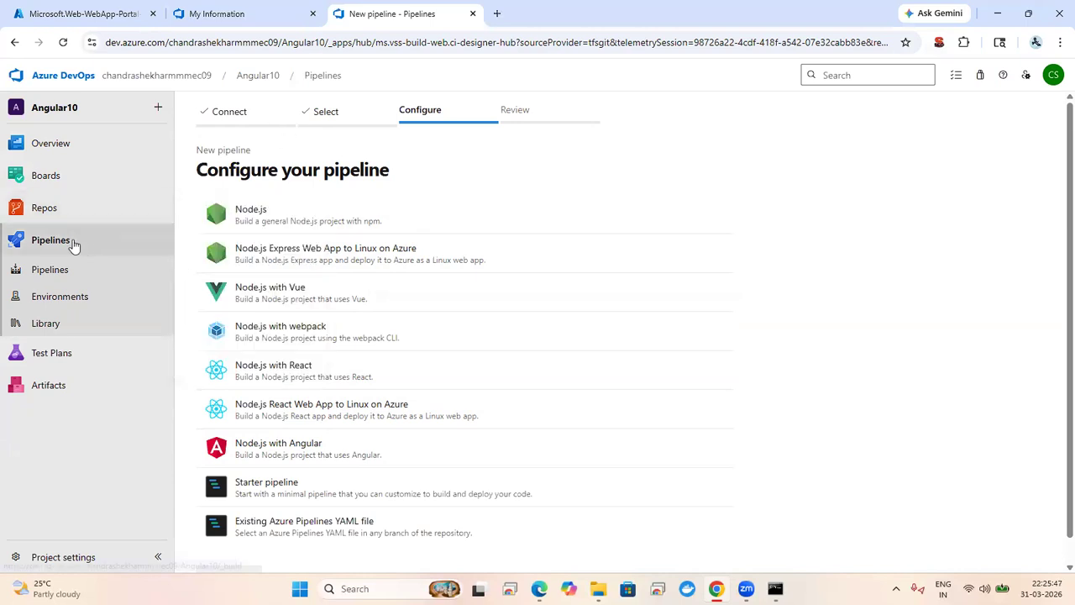
click(73, 244)
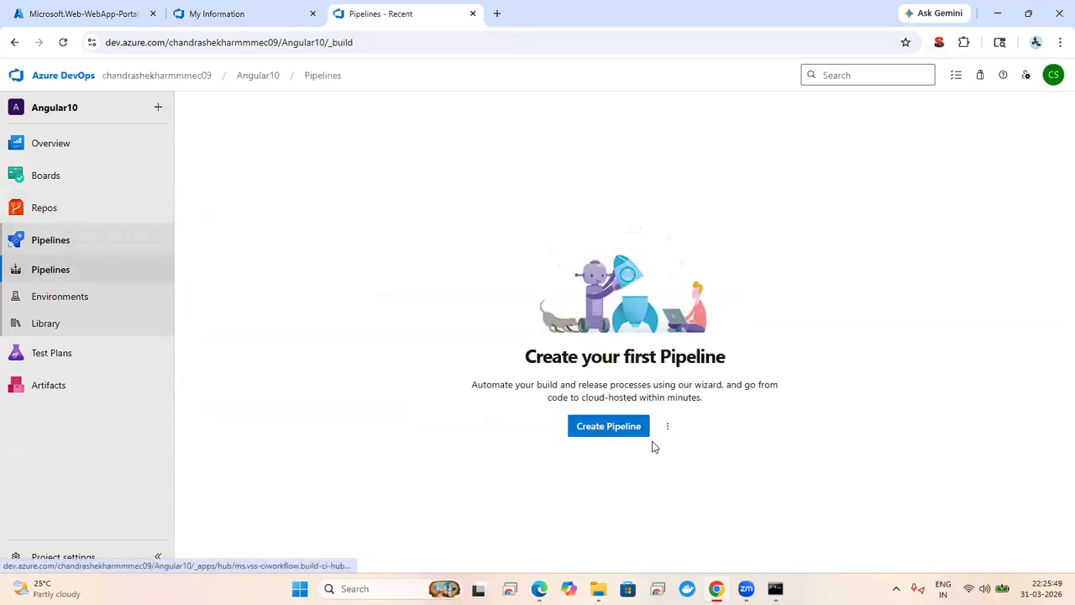
click(609, 428)
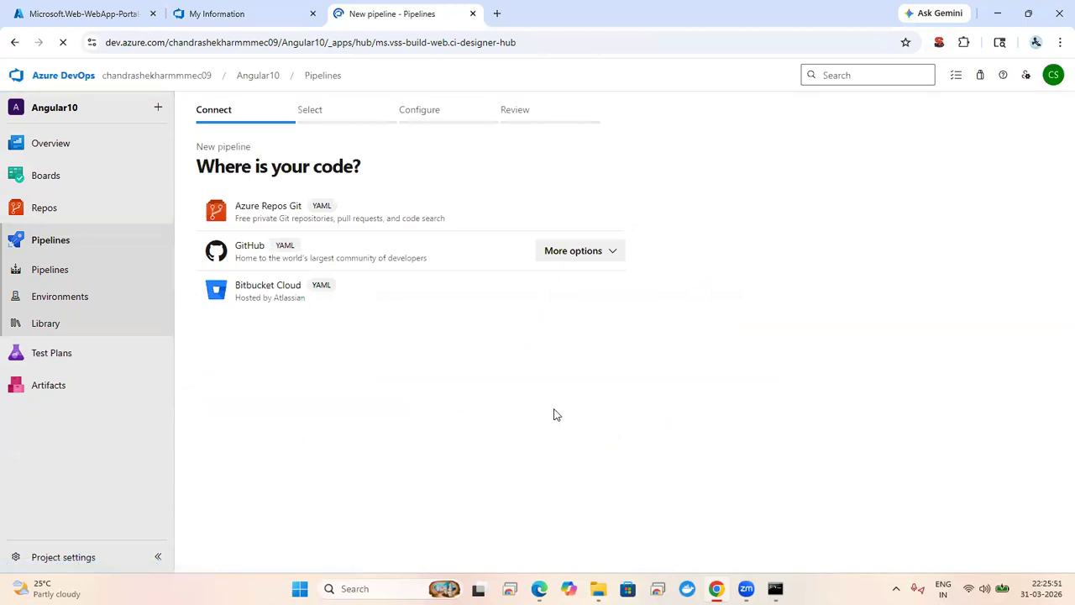
Step: Create a pipeline for the Angular10 Azure Repos Git repository from the Node.js with Angular template
click(390, 213)
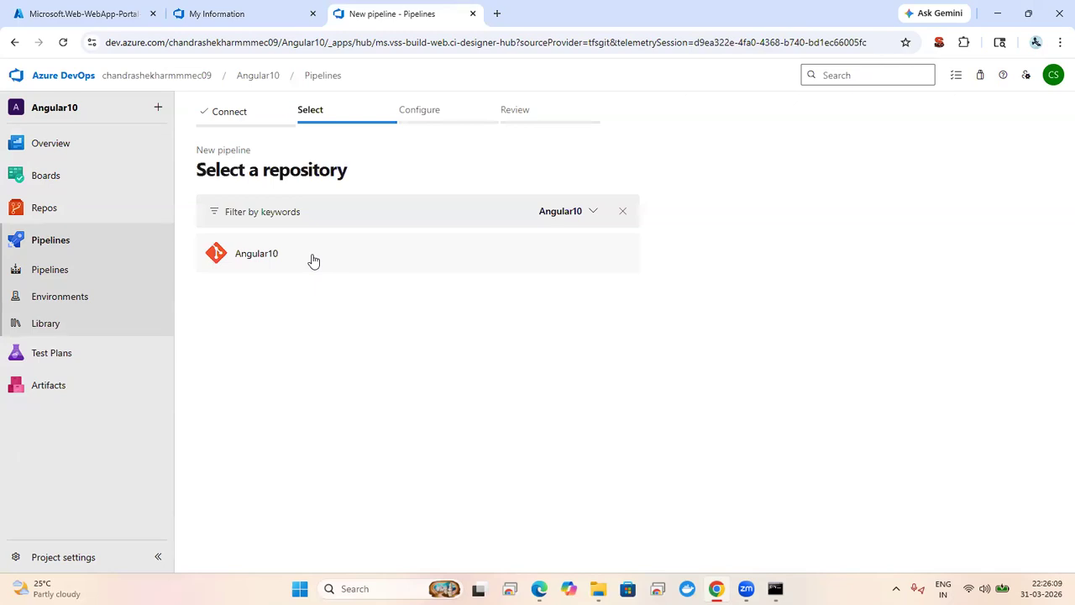
click(369, 258)
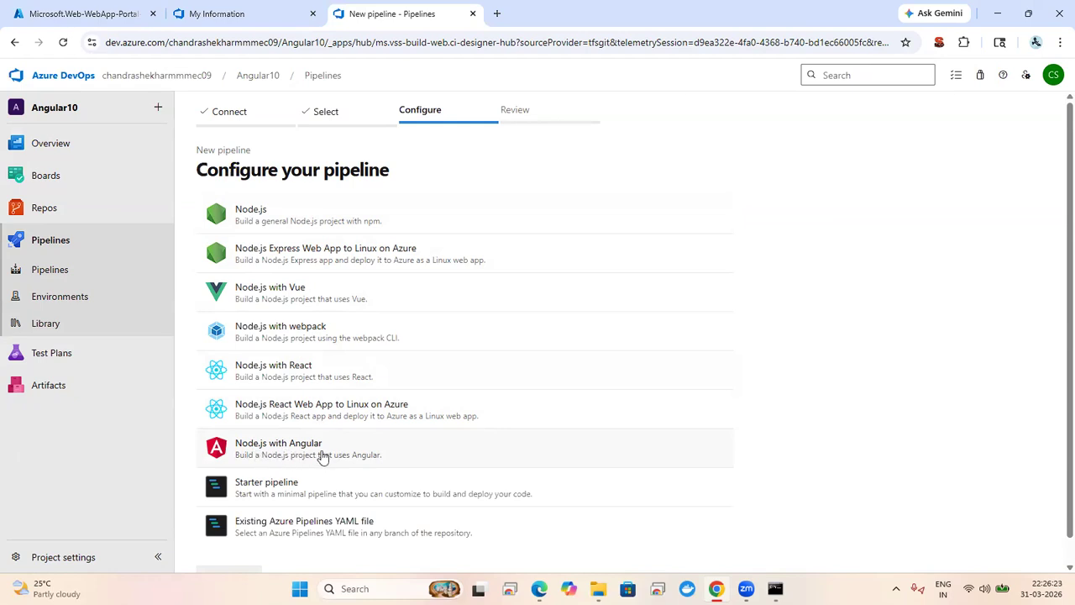
click(322, 457)
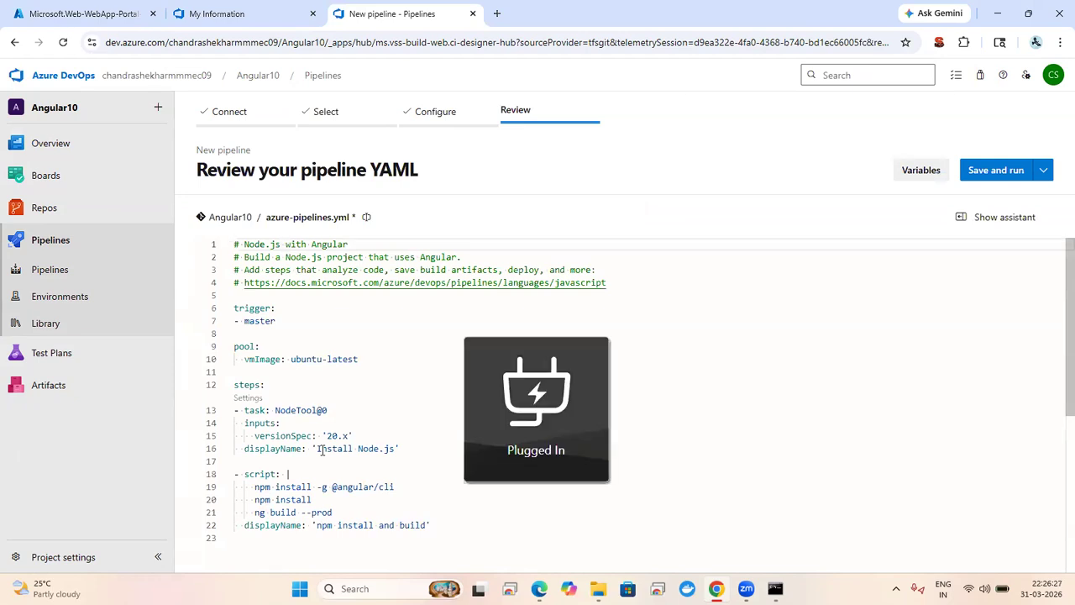
click(314, 377)
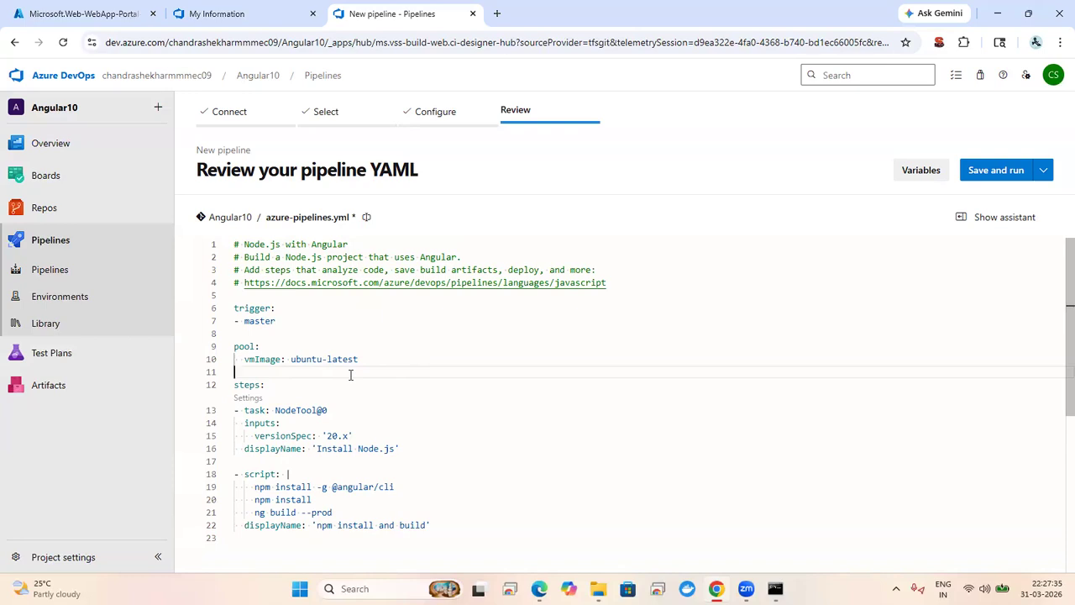
click(71, 14)
click(262, 361)
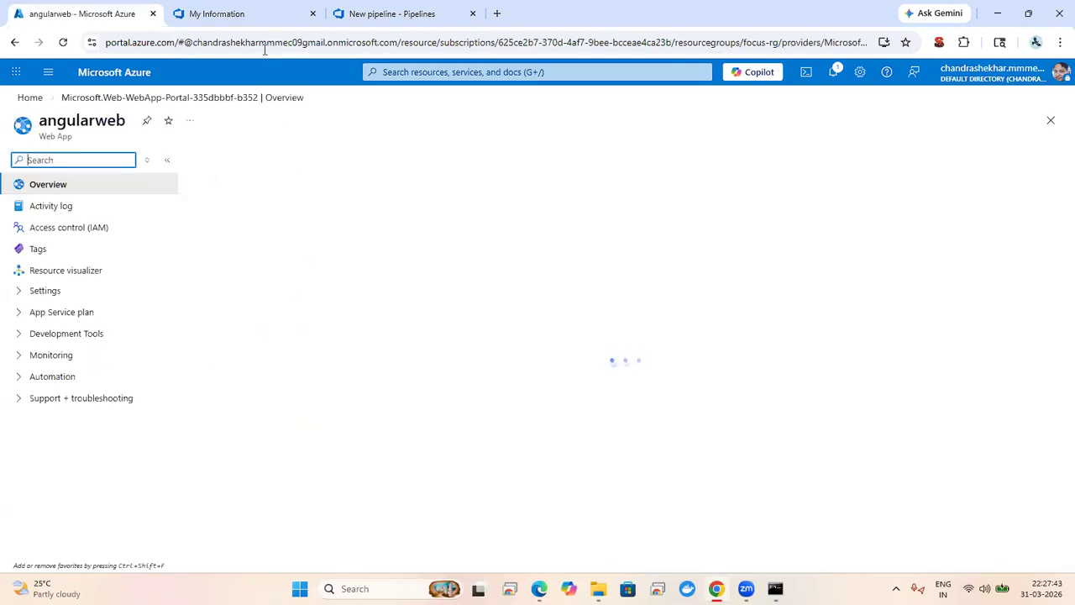
click(391, 14)
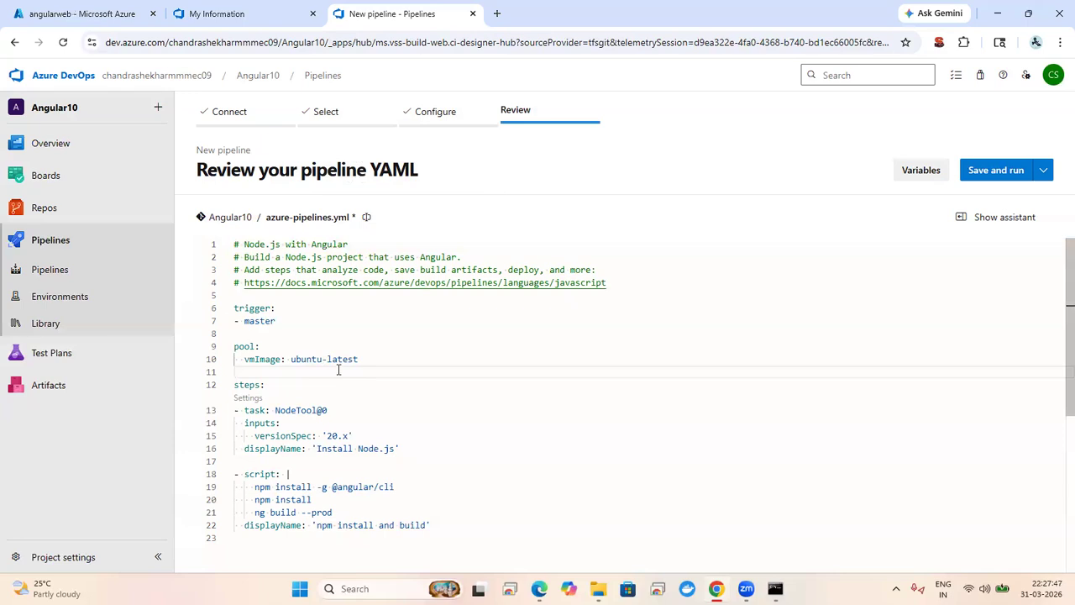
key(Down)
key(Down)
key(Down)
key(Down)
key(Down)
key(Down)
key(Down)
key(Down)
key(Down)
key(Down)
key(Down)
key(Down)
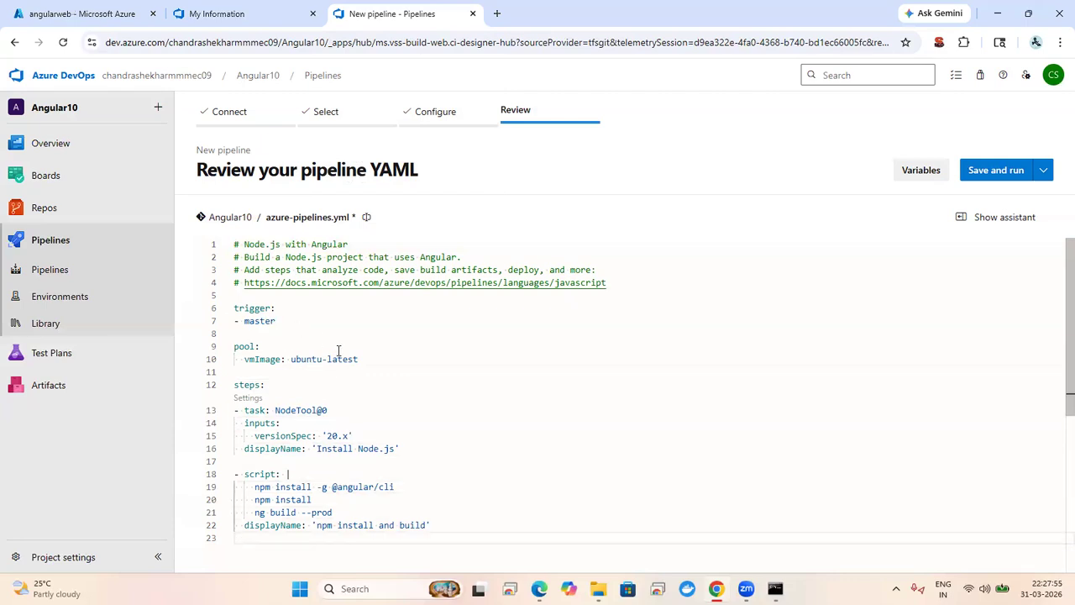
click(339, 359)
click(304, 410)
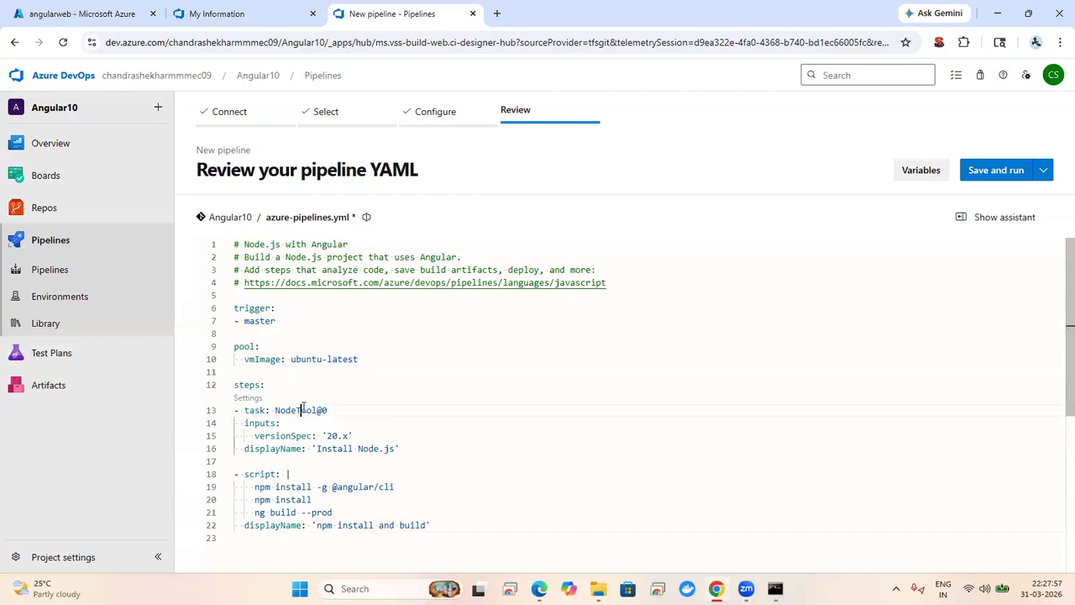
key(Down)
key(Down)
key(Down)
key(Down)
key(Down)
key(Down)
key(Down)
key(Down)
key(Down)
key(Down)
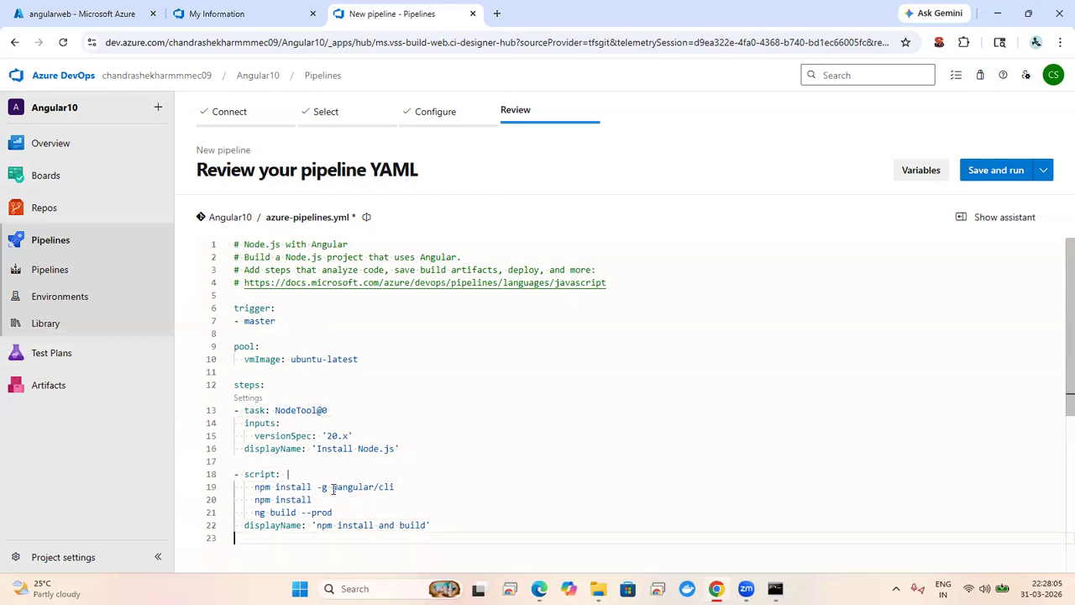
click(404, 488)
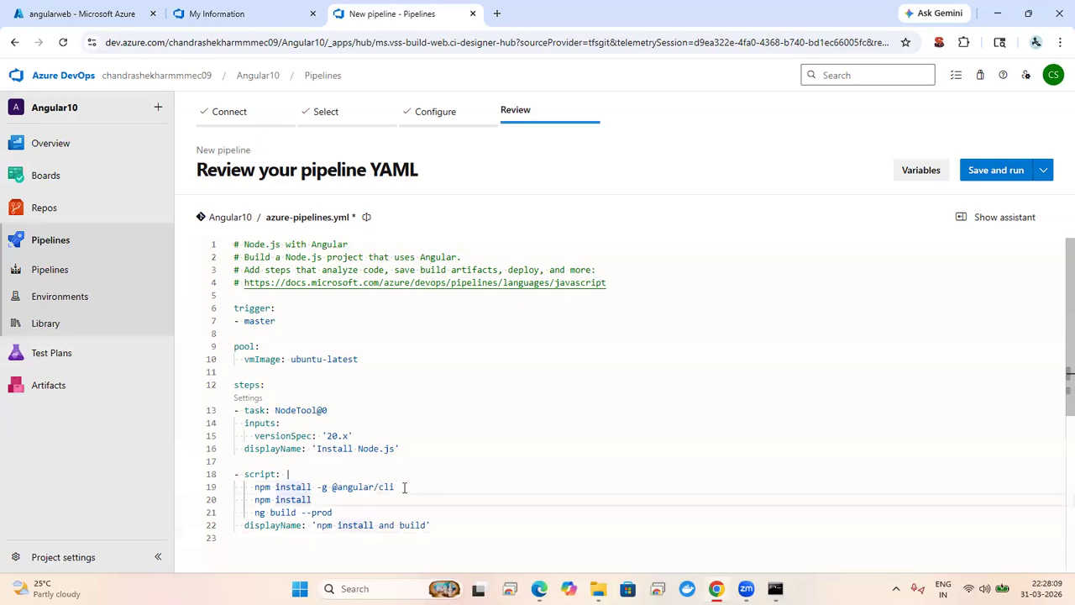
key(Down)
key(Up)
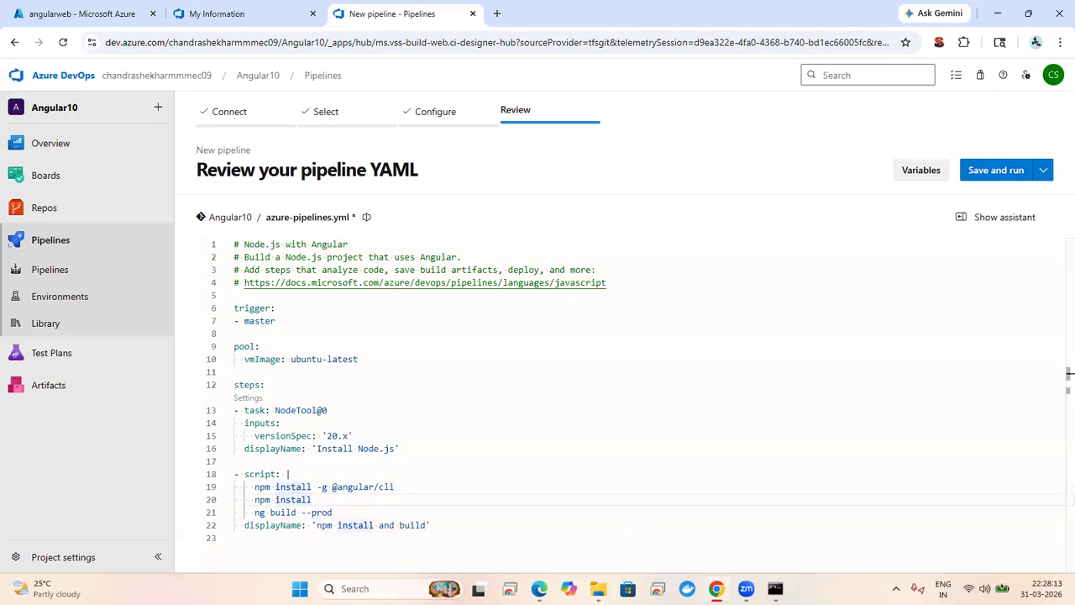
click(775, 589)
click(775, 588)
click(598, 589)
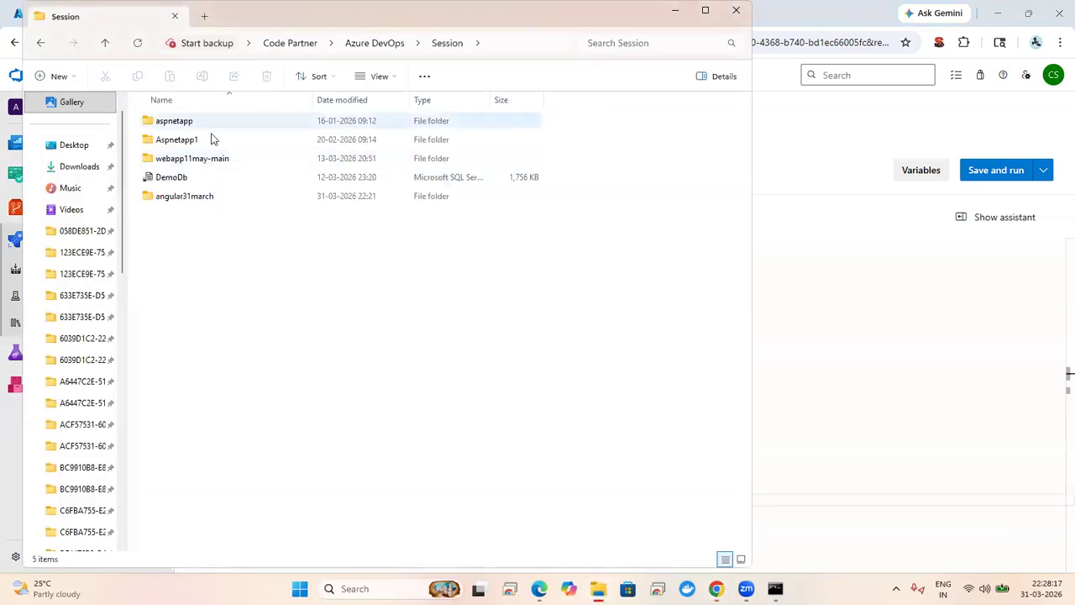
Step: Open the angular31march folder and launch Visual Studio Code as administrator
double_click(211, 197)
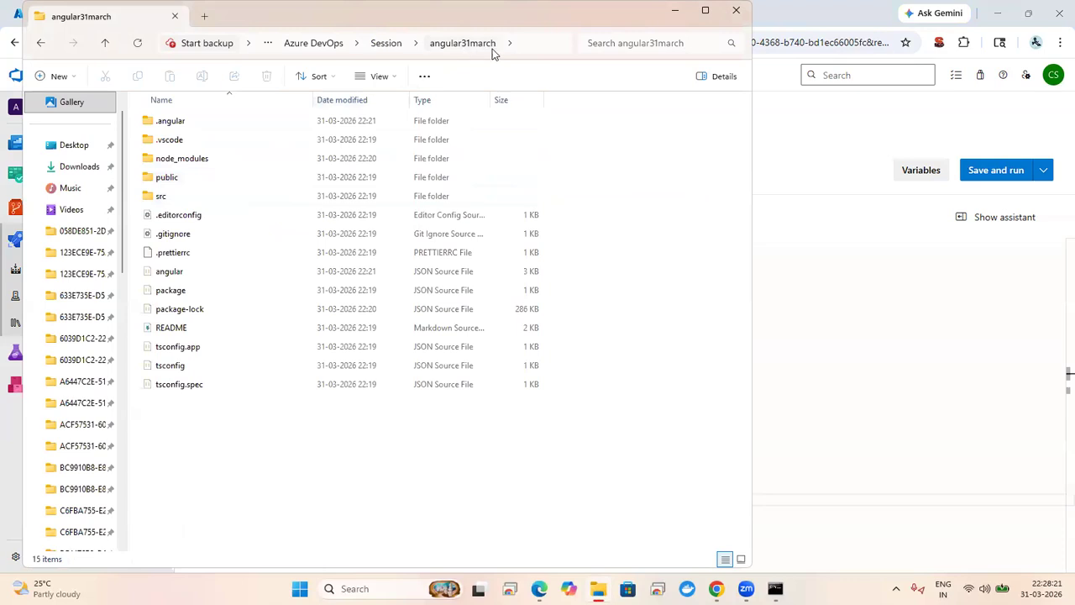
click(531, 47)
key(ctrl+c)
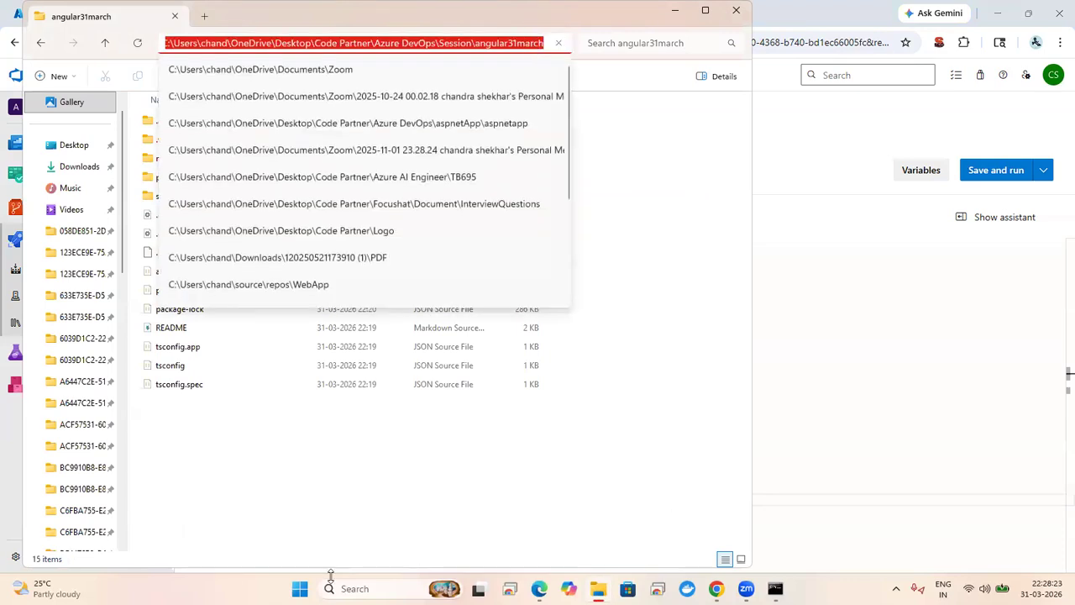
click(362, 588)
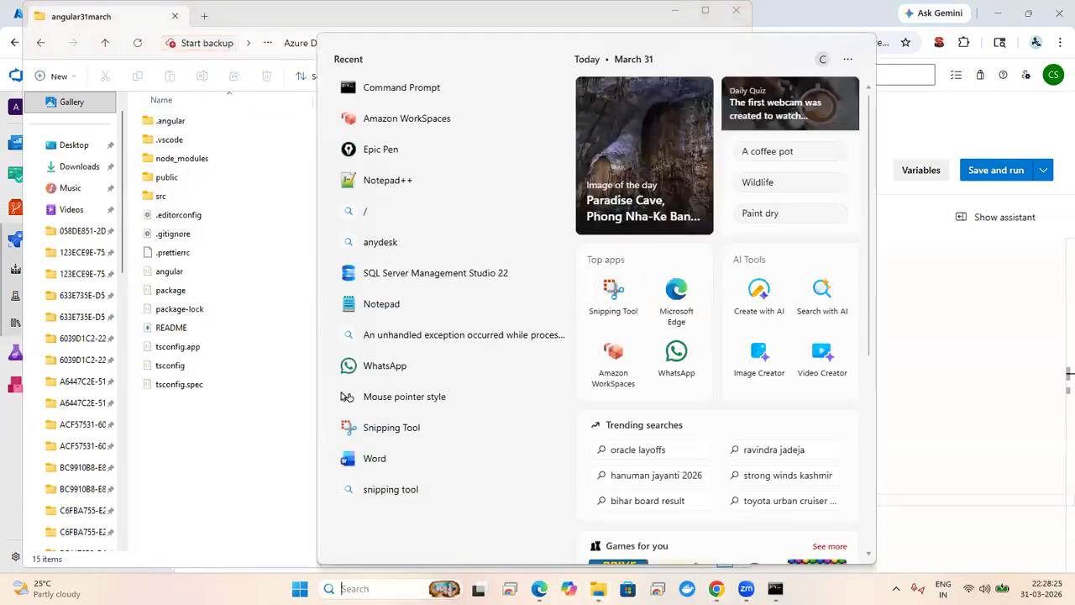
text(vs)
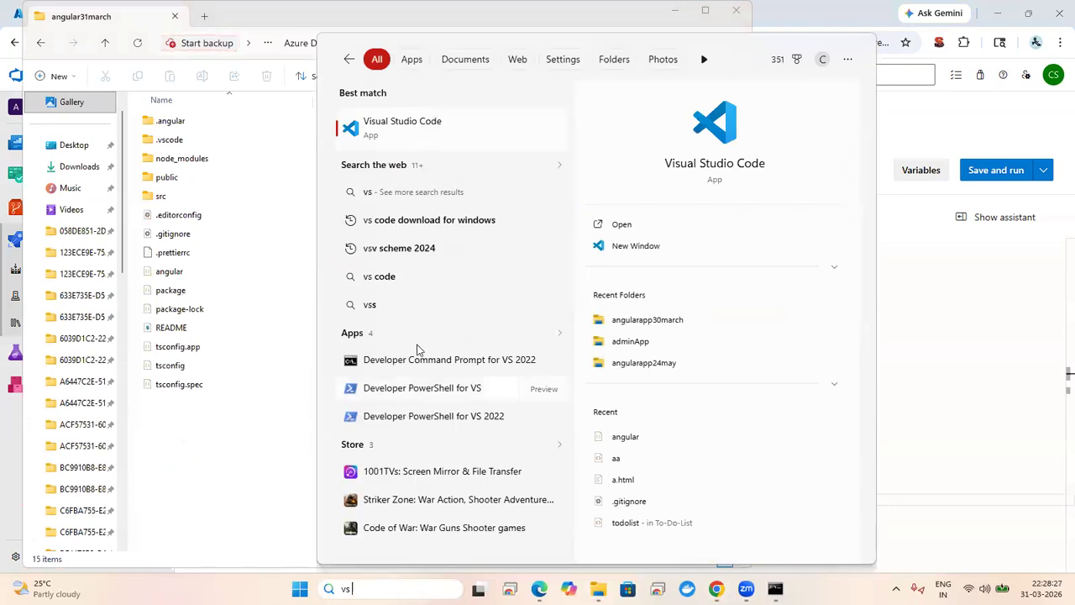
right_click(432, 125)
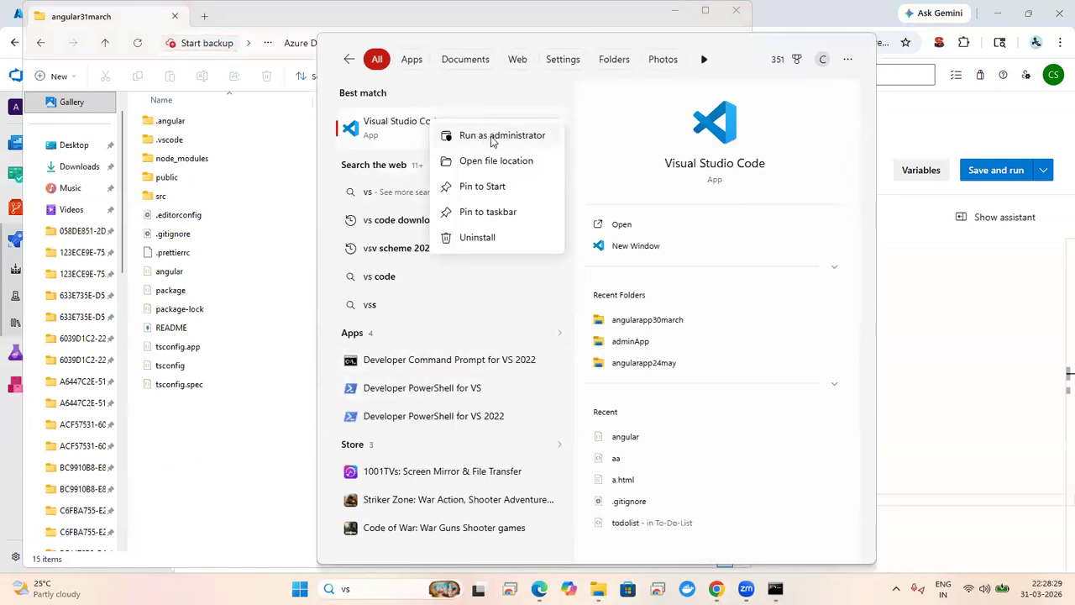
click(492, 143)
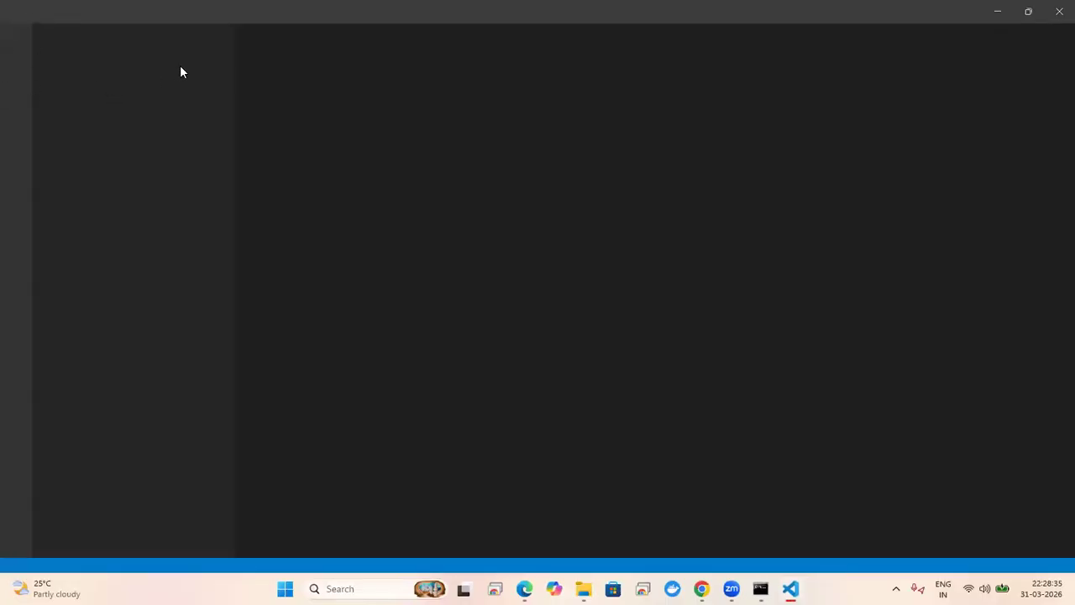
Step: Open the pasted angular31march path as a trusted folder in VS Code and open angular.json
click(35, 11)
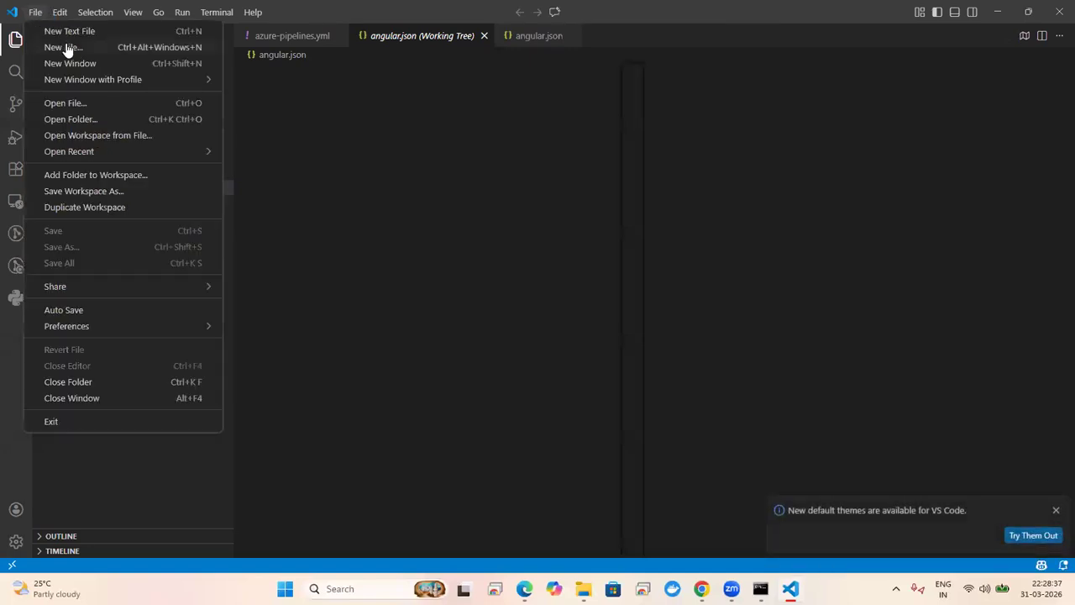
click(100, 120)
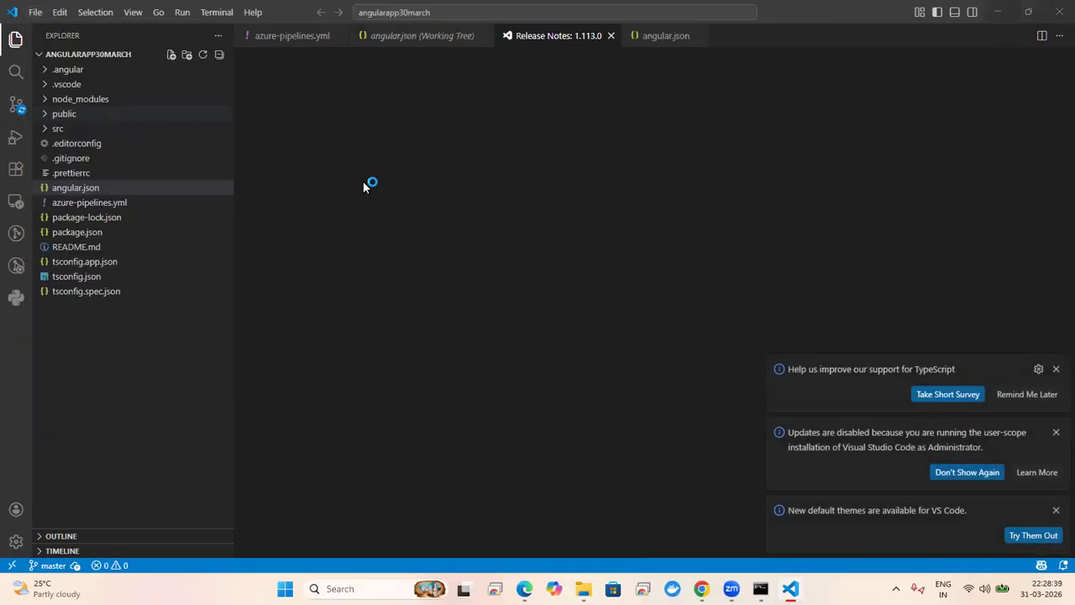
key(ctrl+v)
key(Return)
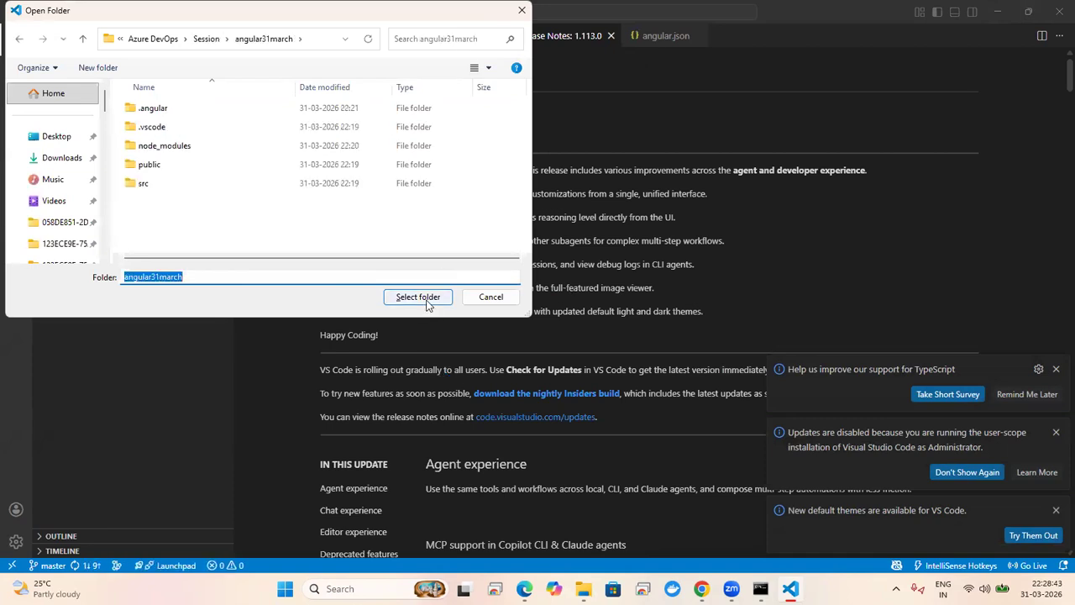
click(418, 297)
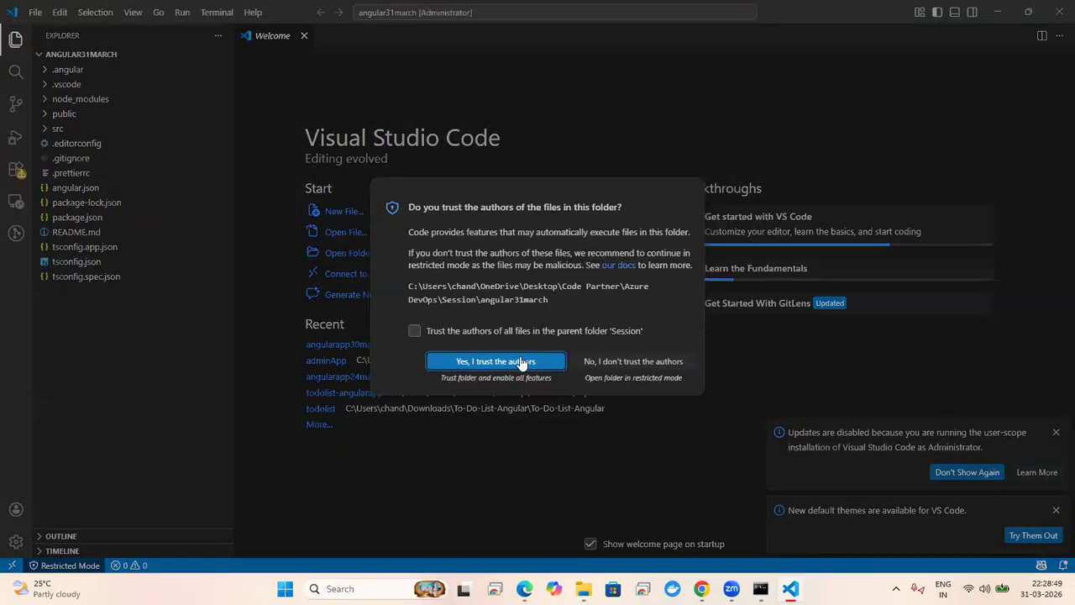
click(522, 363)
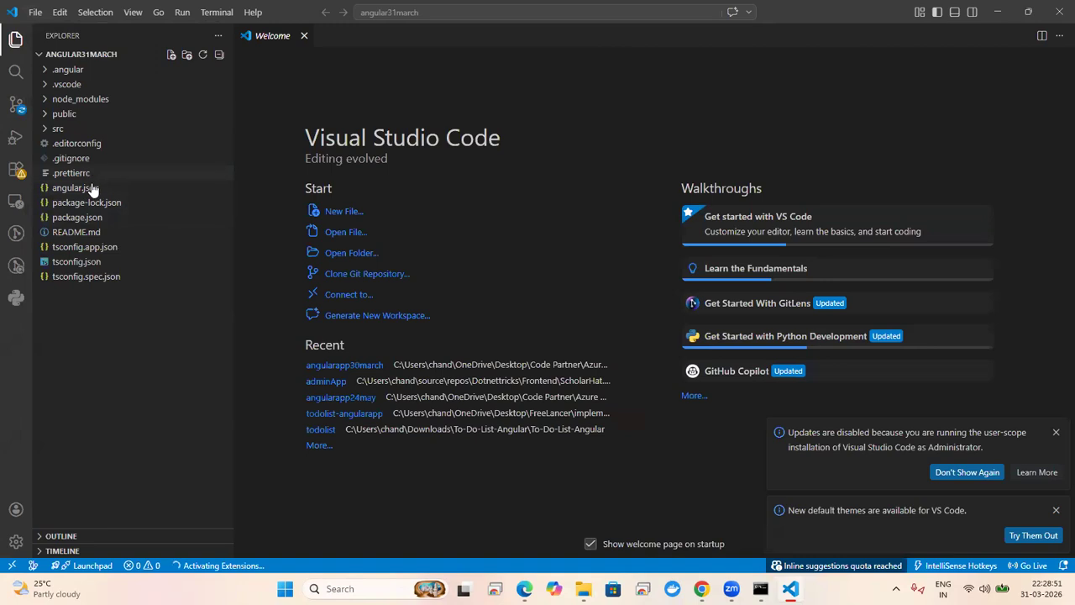
click(97, 189)
click(476, 277)
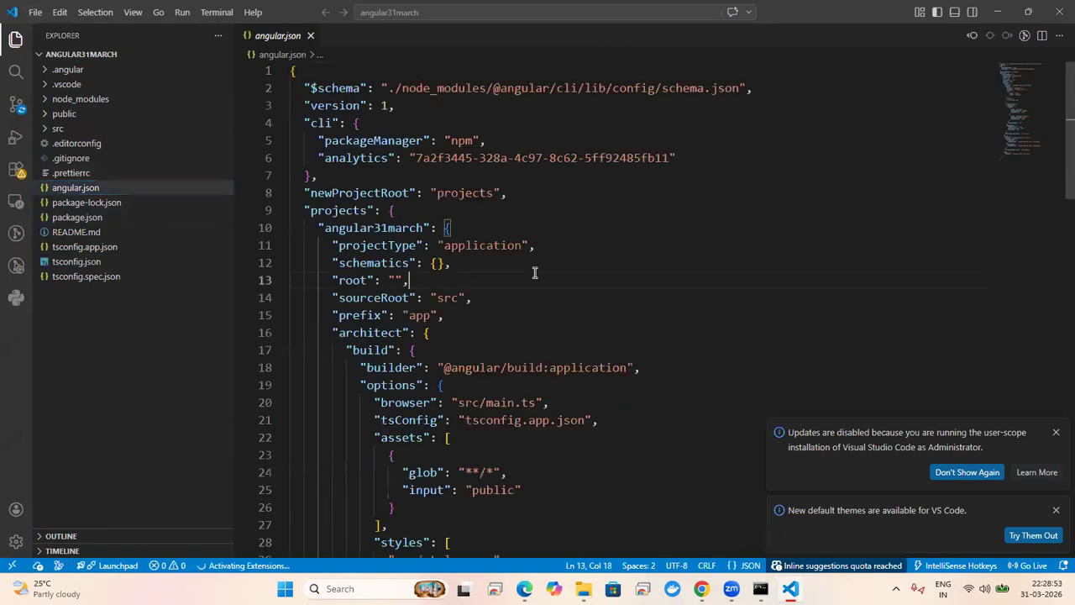
Step: Review angular.json's projectType, sourceRoot and build options down to the assets entry
click(403, 261)
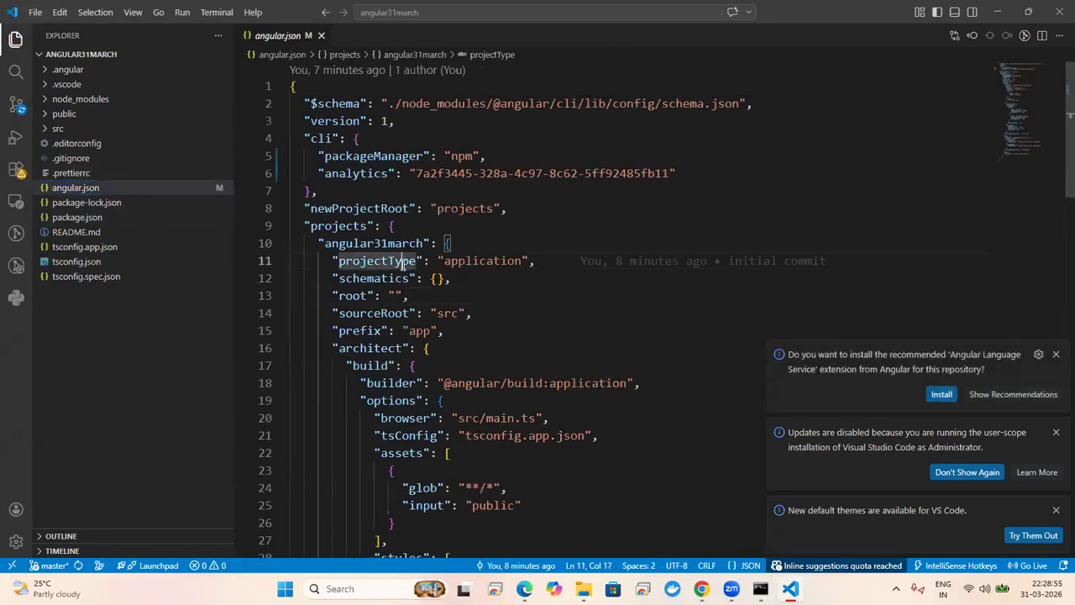
click(378, 314)
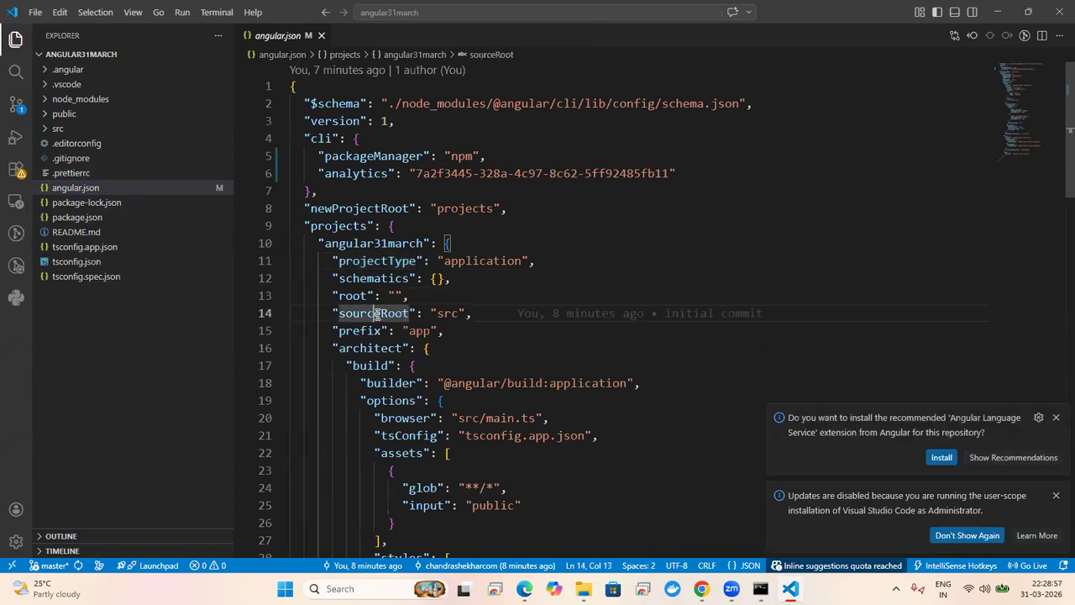
click(382, 366)
click(401, 401)
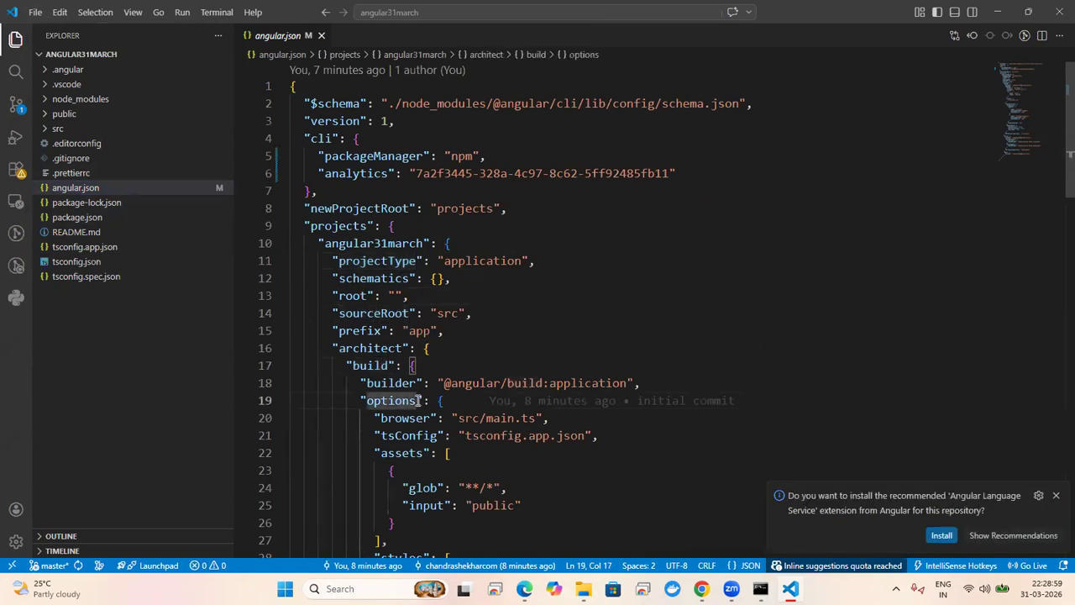
click(454, 403)
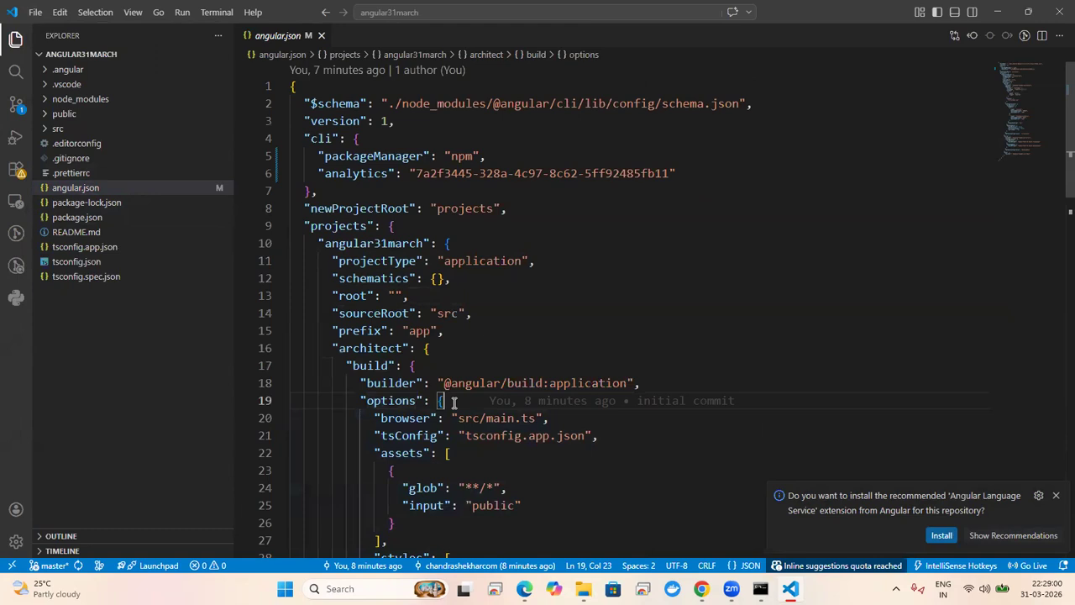
key(Down)
key(Down)
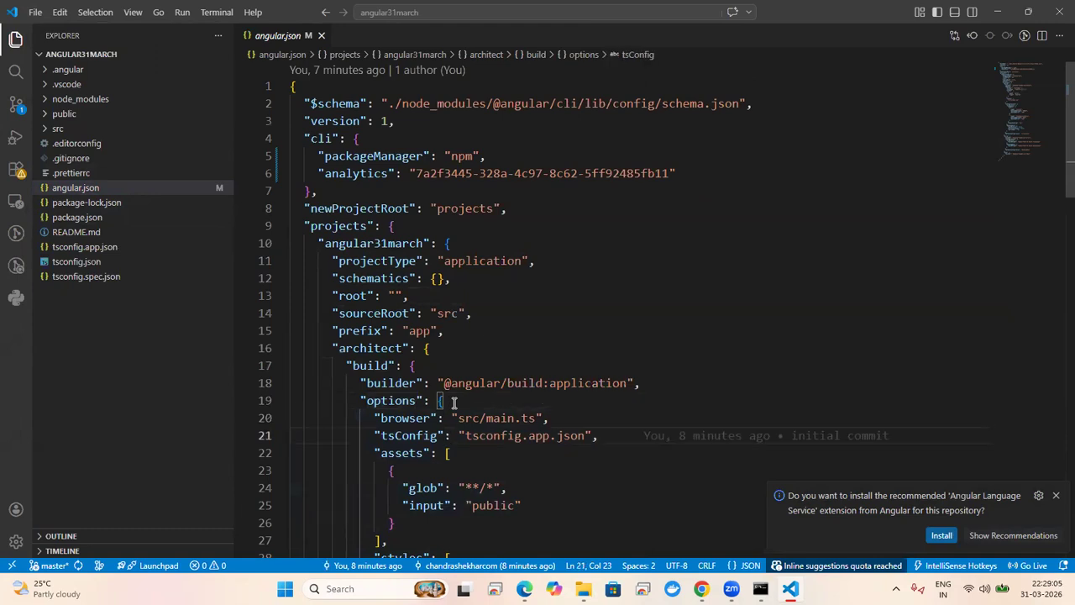
click(473, 398)
key(Down)
key(Down)
key(Down)
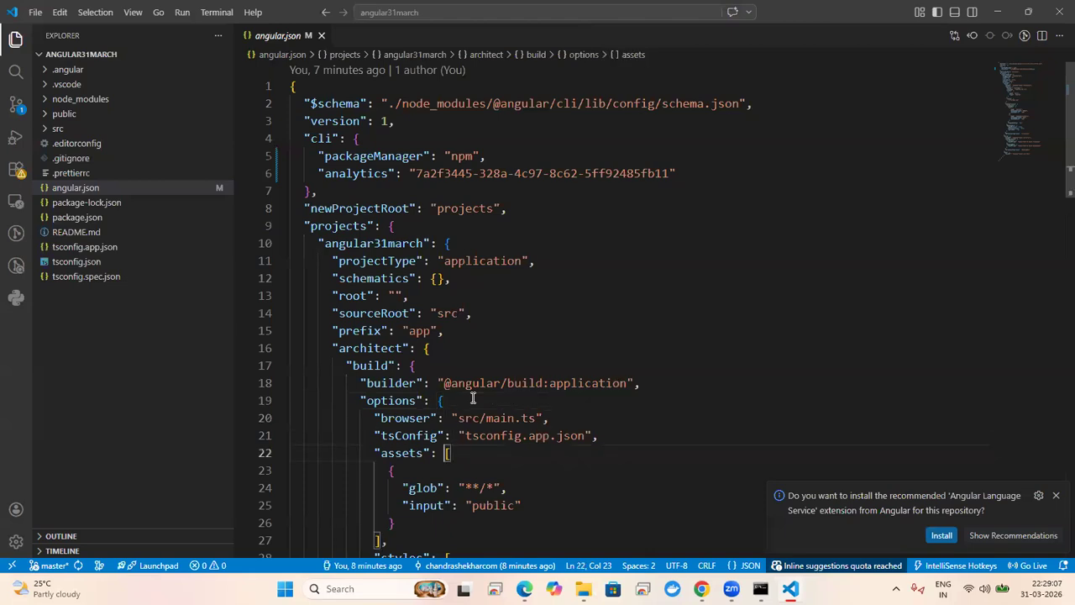
key(Down)
key(Down)
key(Down)
key(Down)
scroll(473, 398, down, 1)
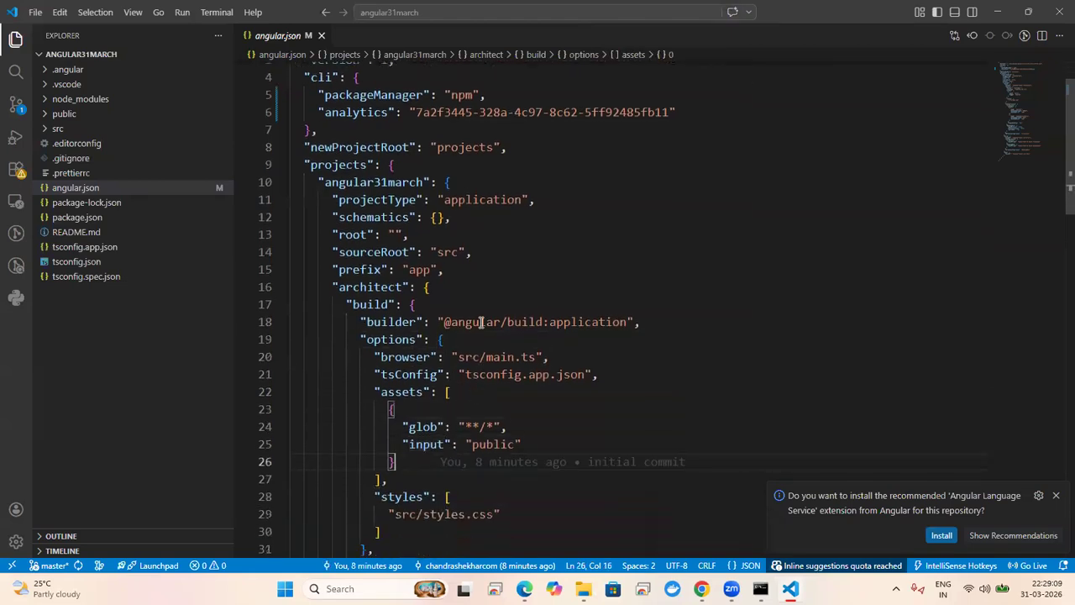
click(474, 337)
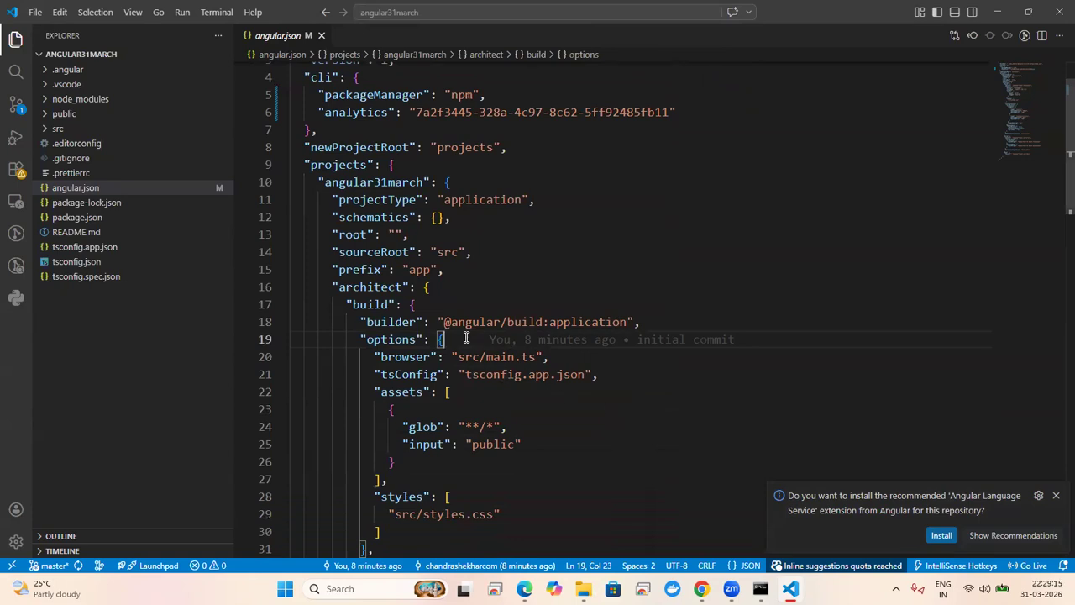
Step: Add "outputPath": "dist/browser" to the build options and save angular.json
key(Return)
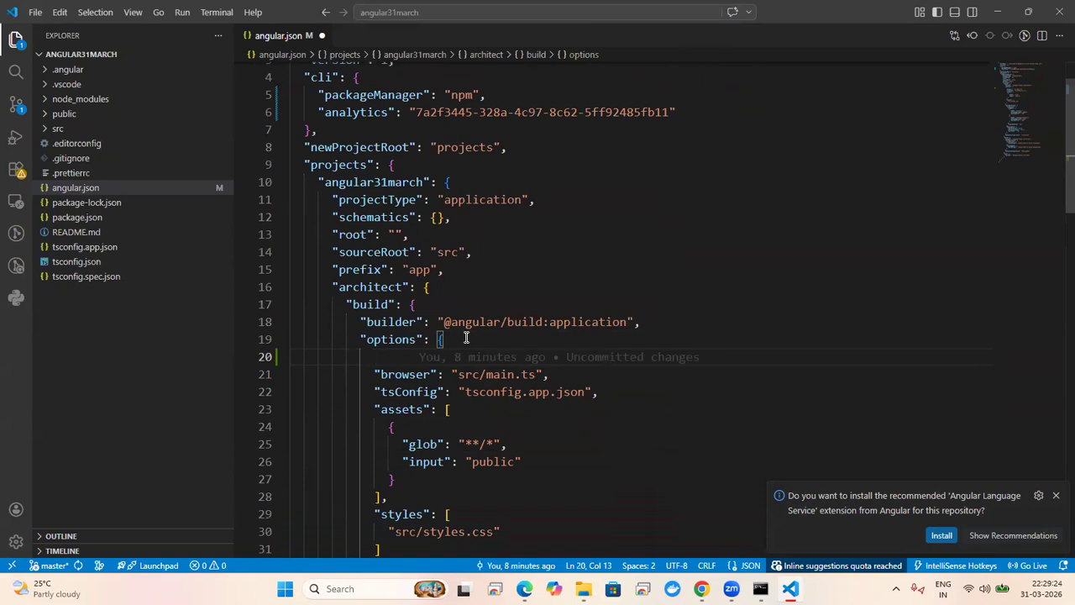
text(")
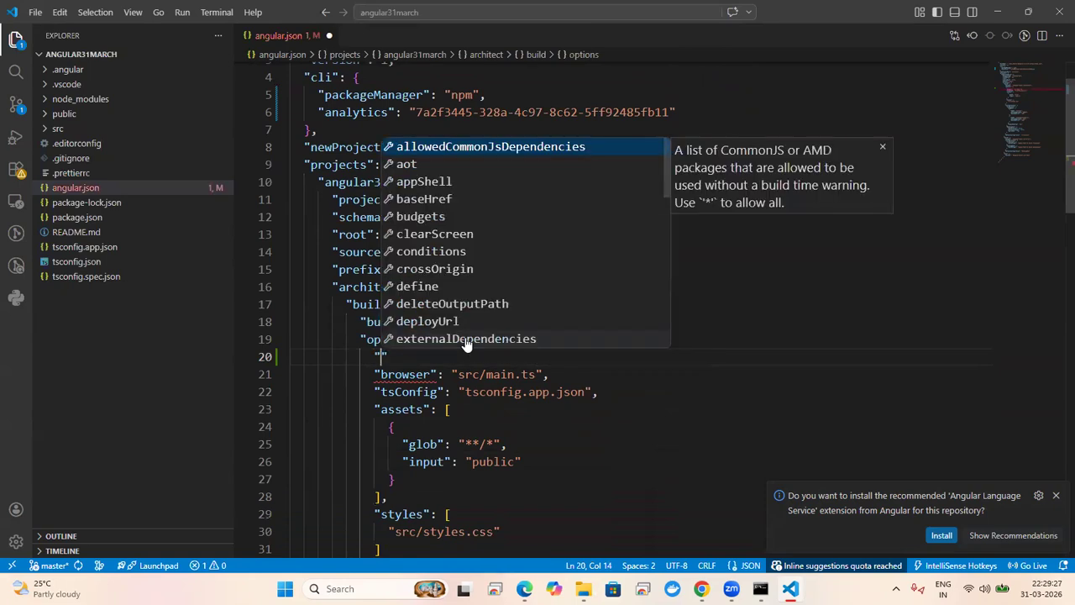
text(out)
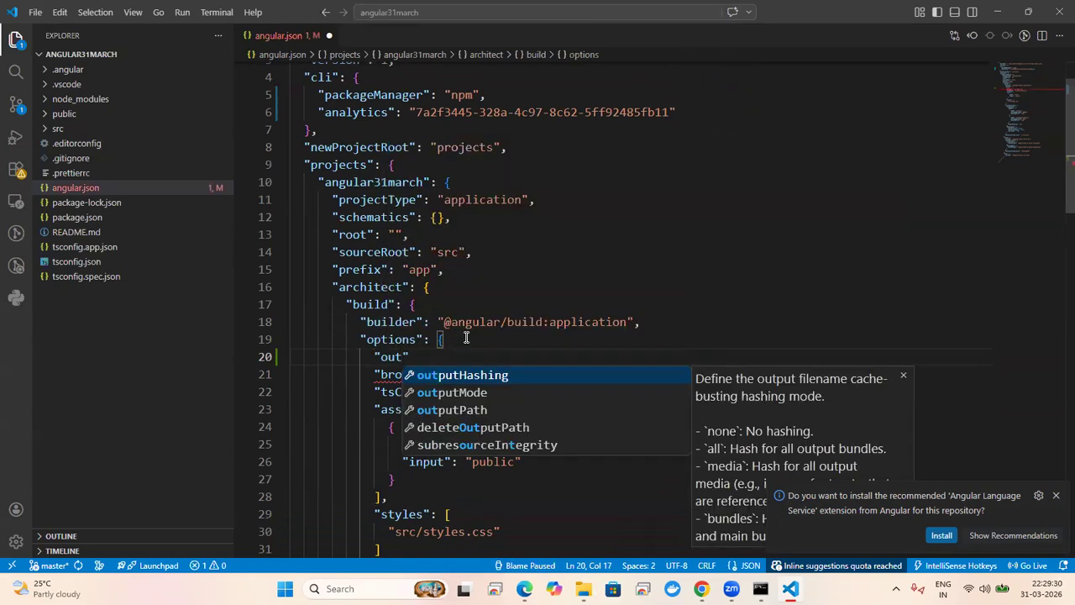
click(479, 409)
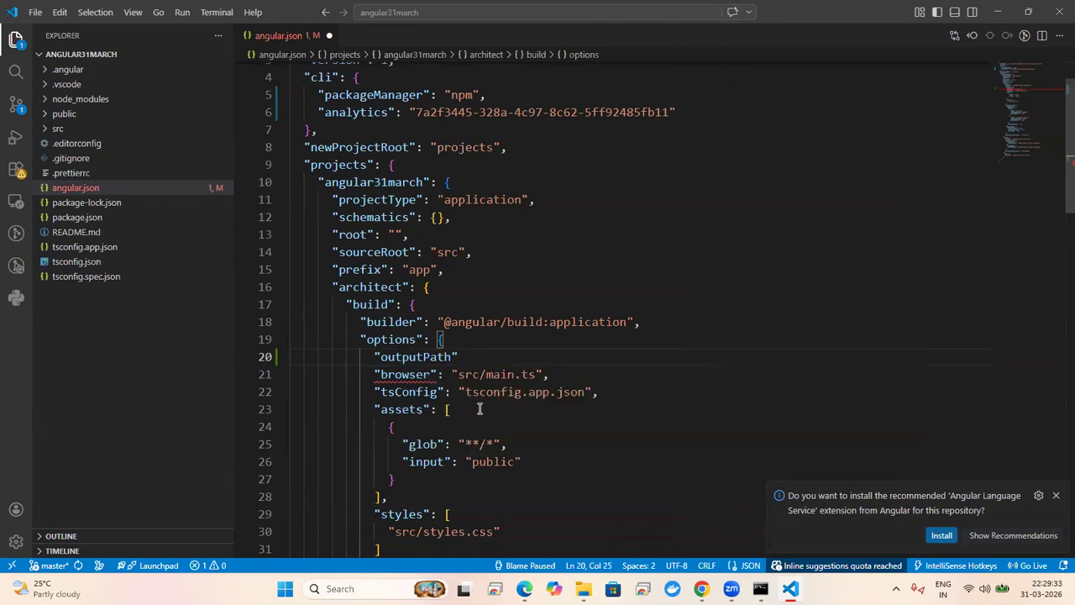
text(:")
text(dist/)
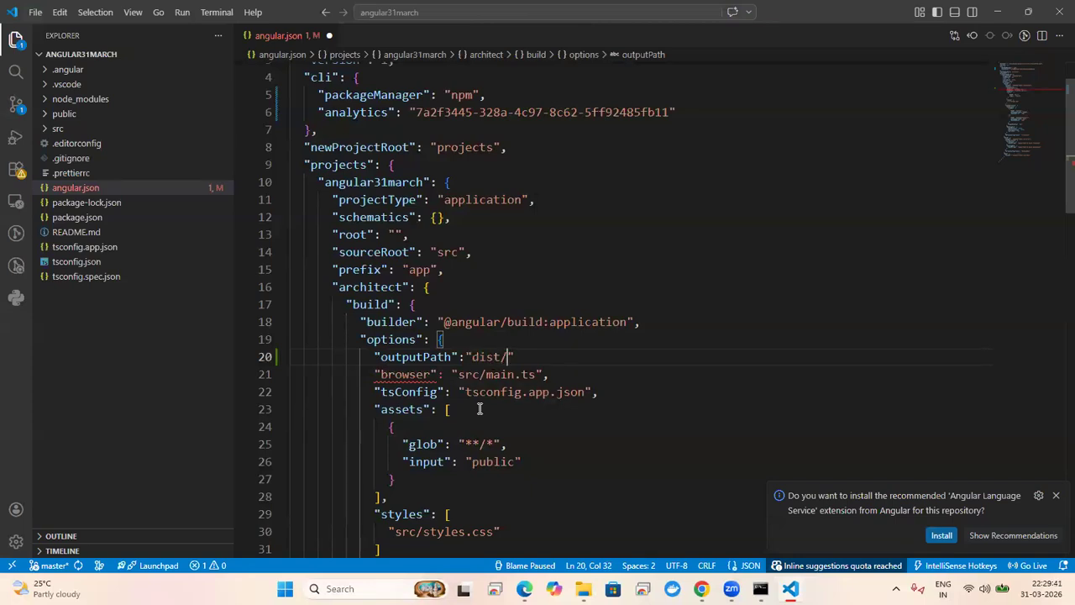
text(browser)
key(ctrl+s)
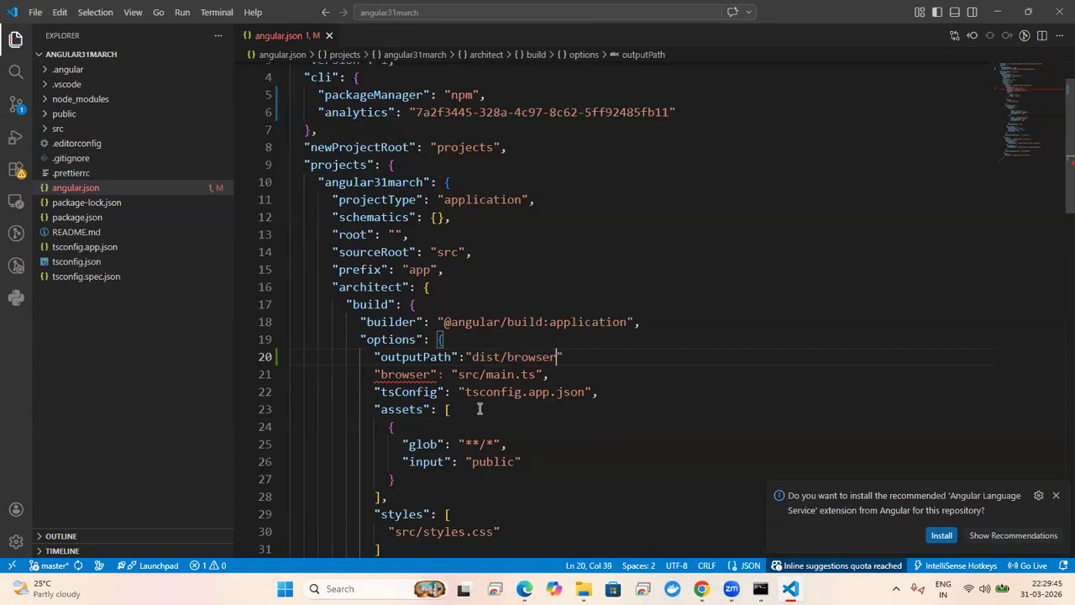
click(593, 357)
text(,)
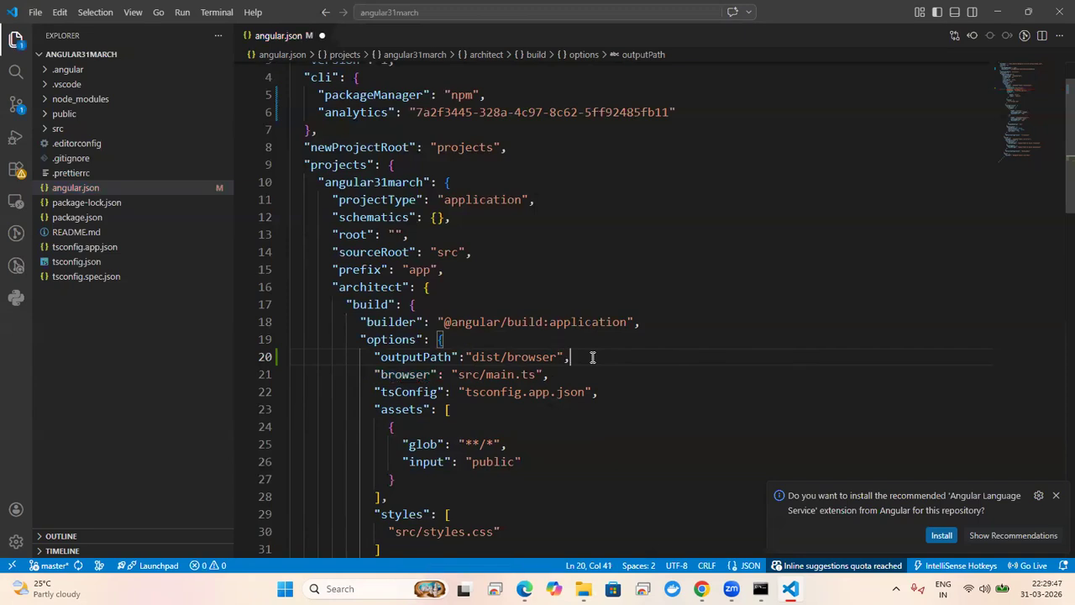
Step: Expand the .angular and .vscode folders, then reveal the public folder in File Explorer
click(42, 72)
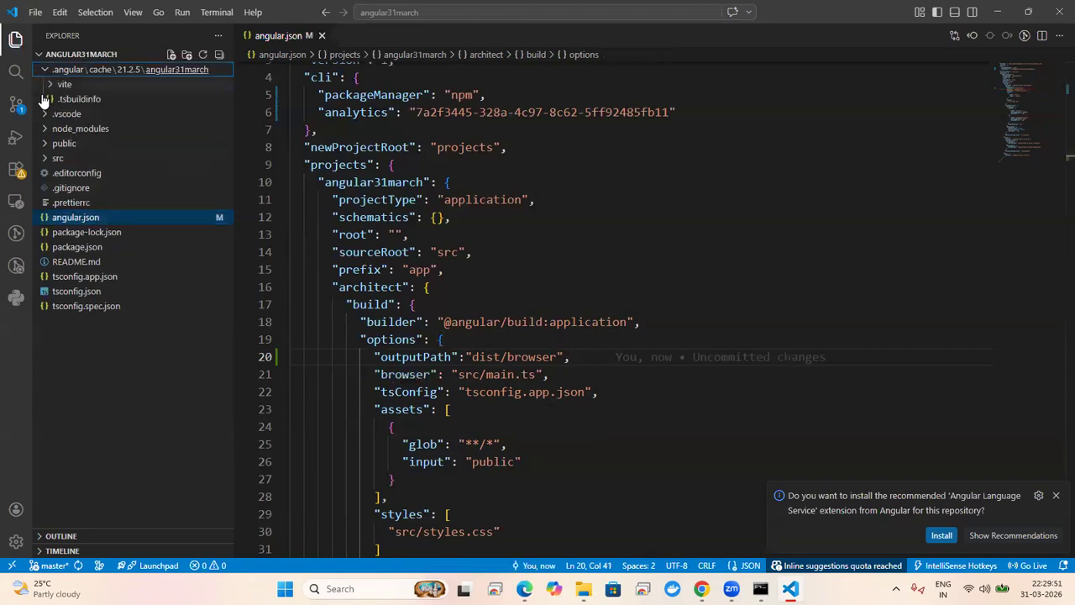
click(44, 114)
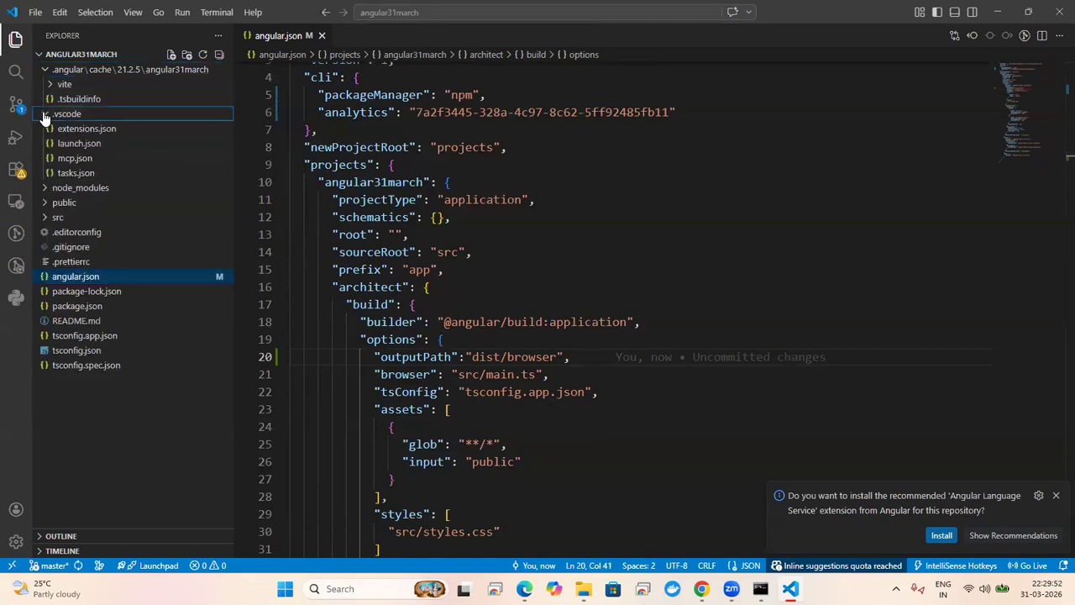
right_click(97, 55)
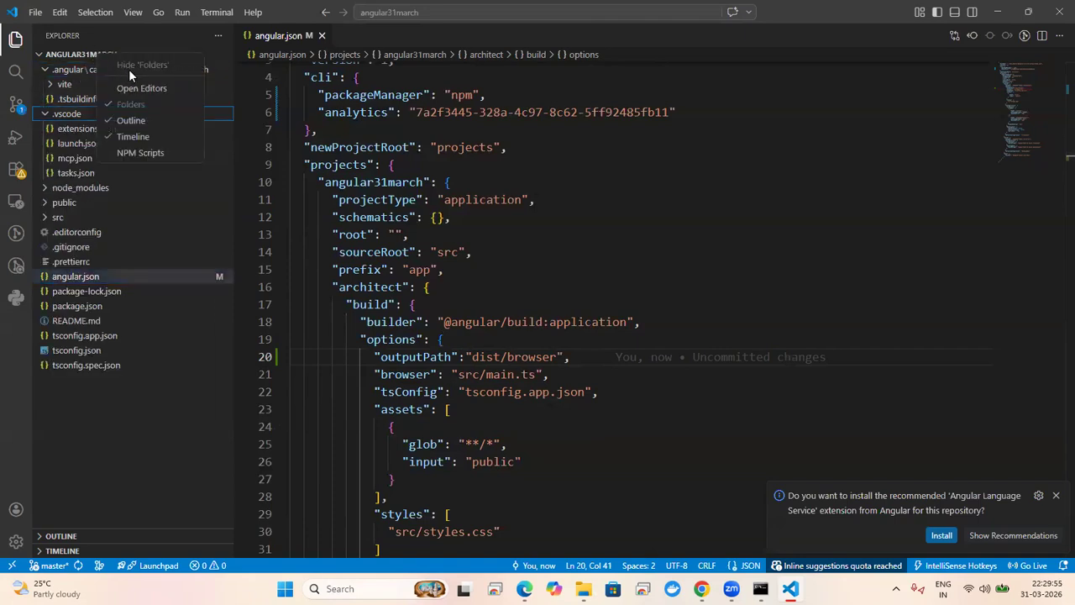
right_click(75, 202)
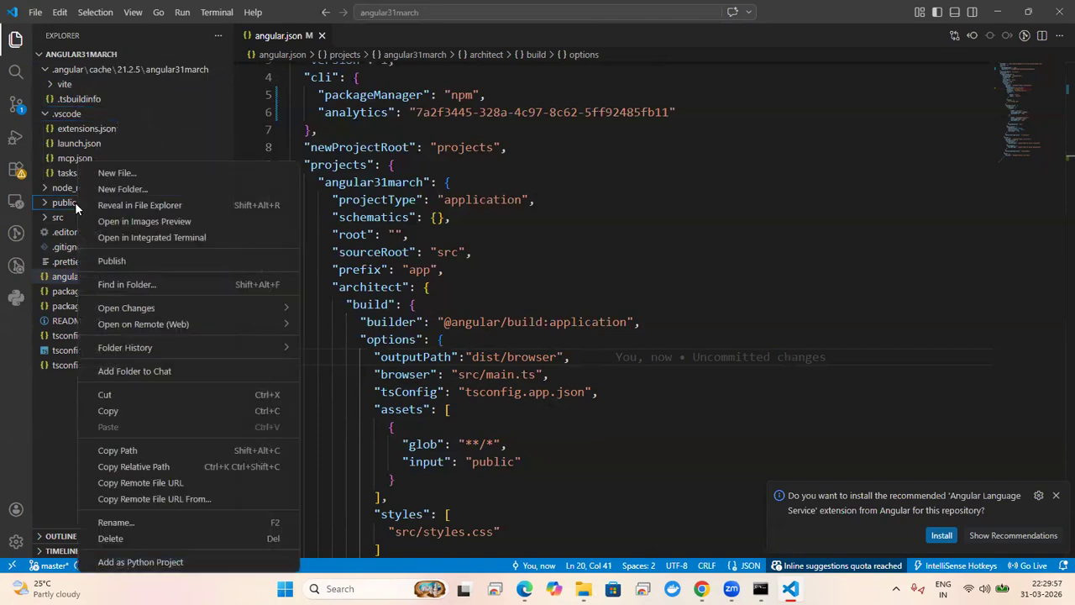
click(153, 209)
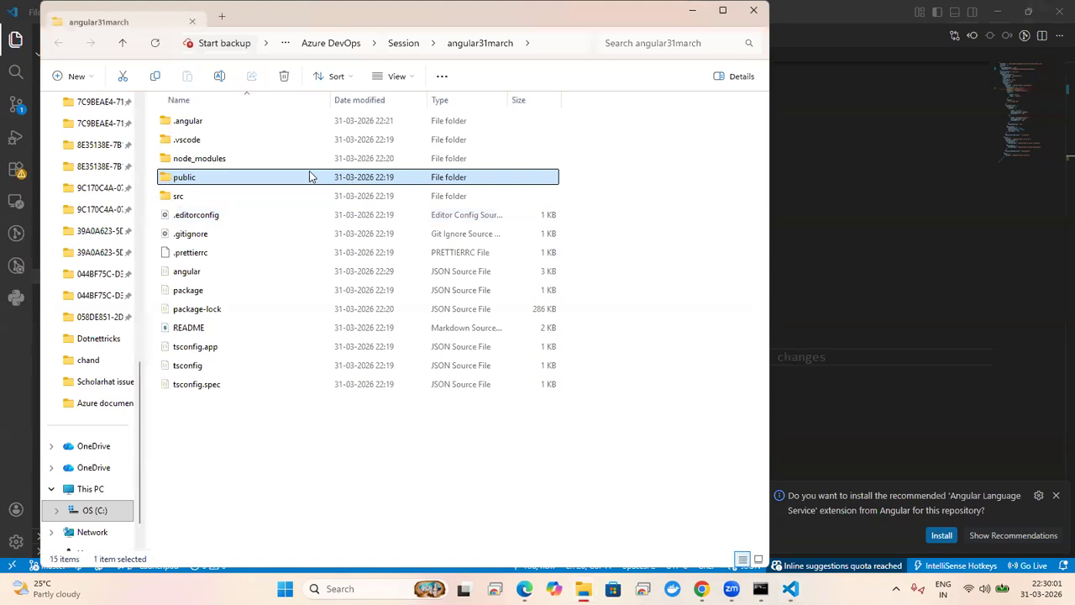
Step: Browse the .angular, .vscode, node_modules and public subfolders, then close File Explorer
double_click(209, 124)
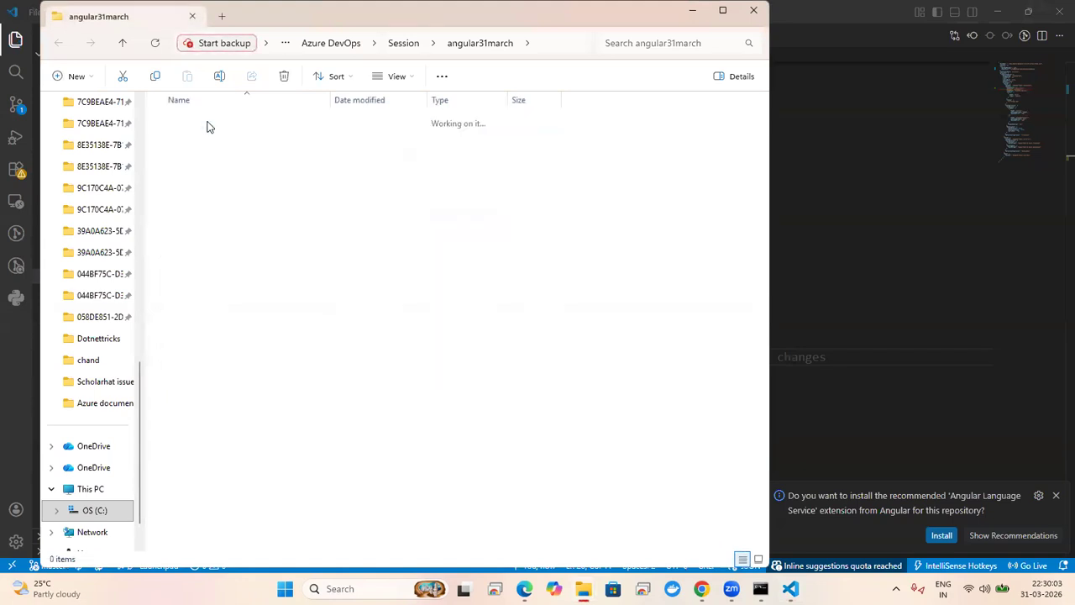
key(alt+Left)
key(Down)
key(Return)
key(alt+Left)
key(Down)
key(Return)
key(alt+Left)
key(Down)
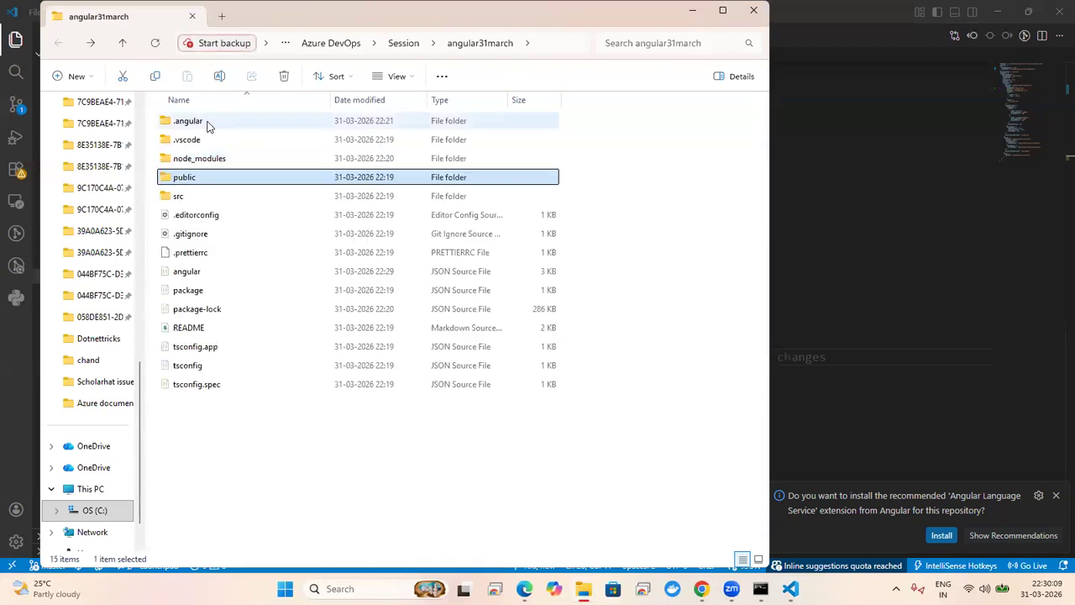
key(Return)
key(alt+Left)
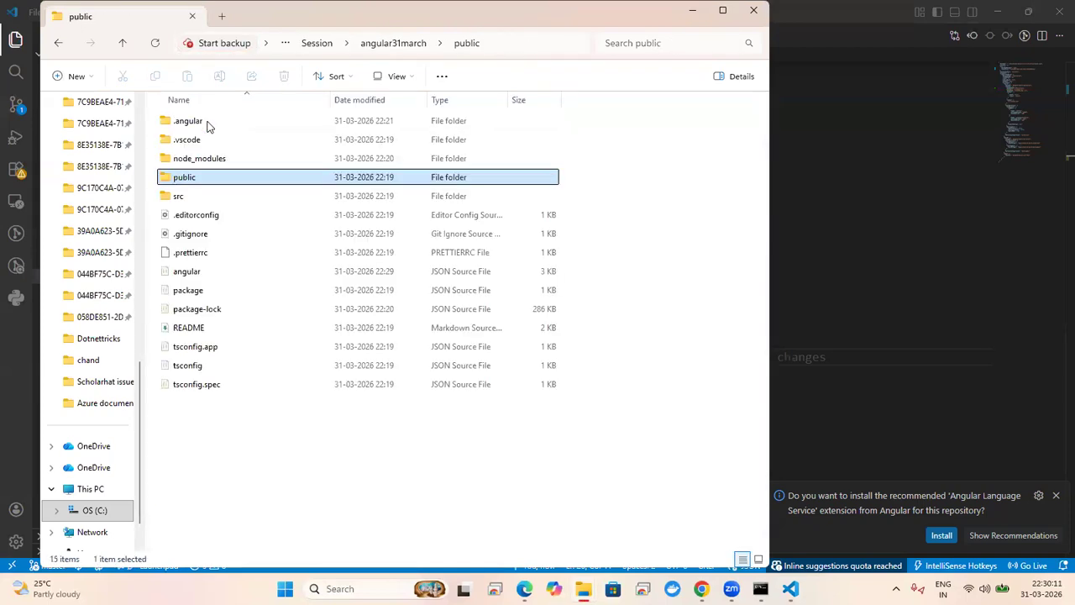
click(755, 11)
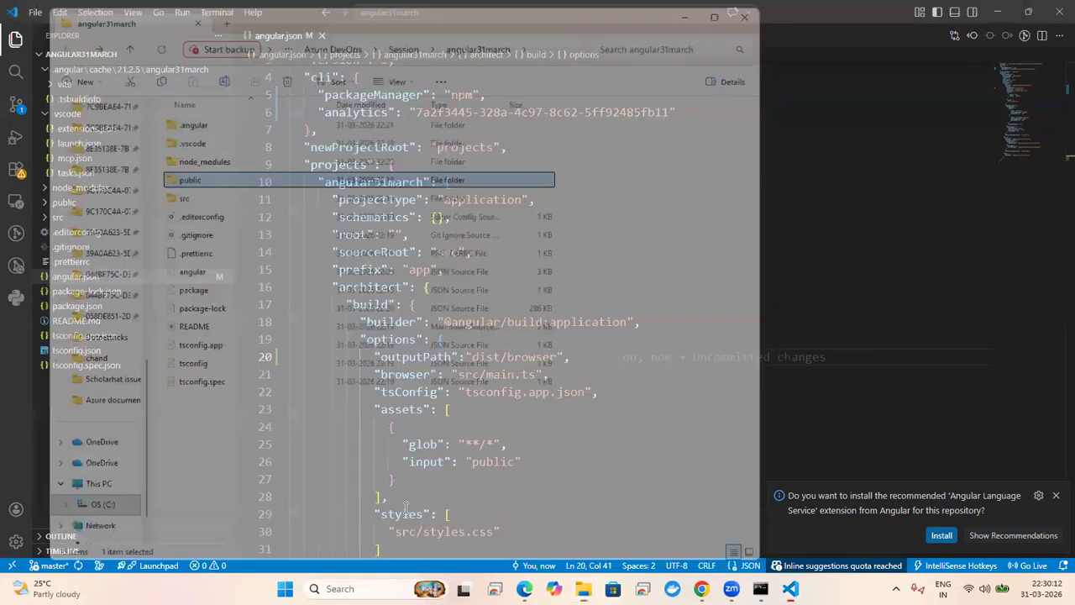
Step: Open a new terminal and collapse the Ports and Output views
click(214, 12)
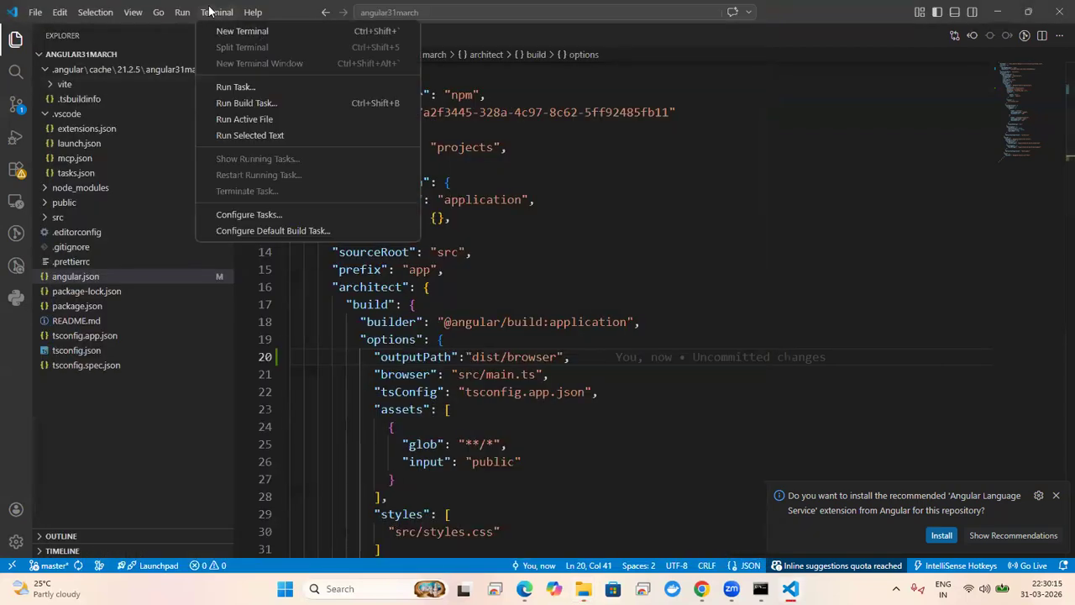
click(245, 32)
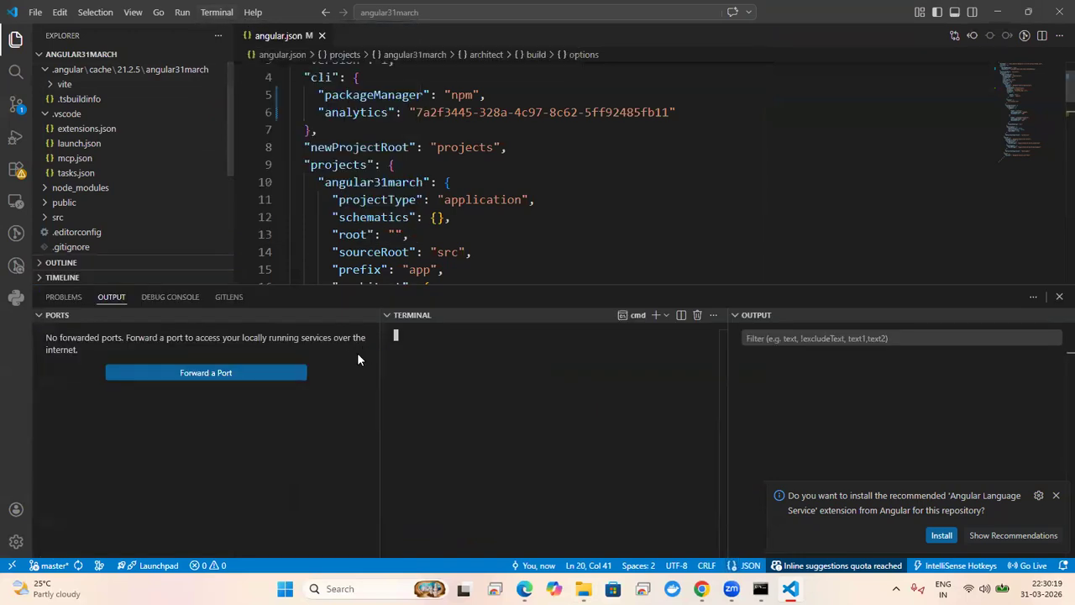
click(37, 316)
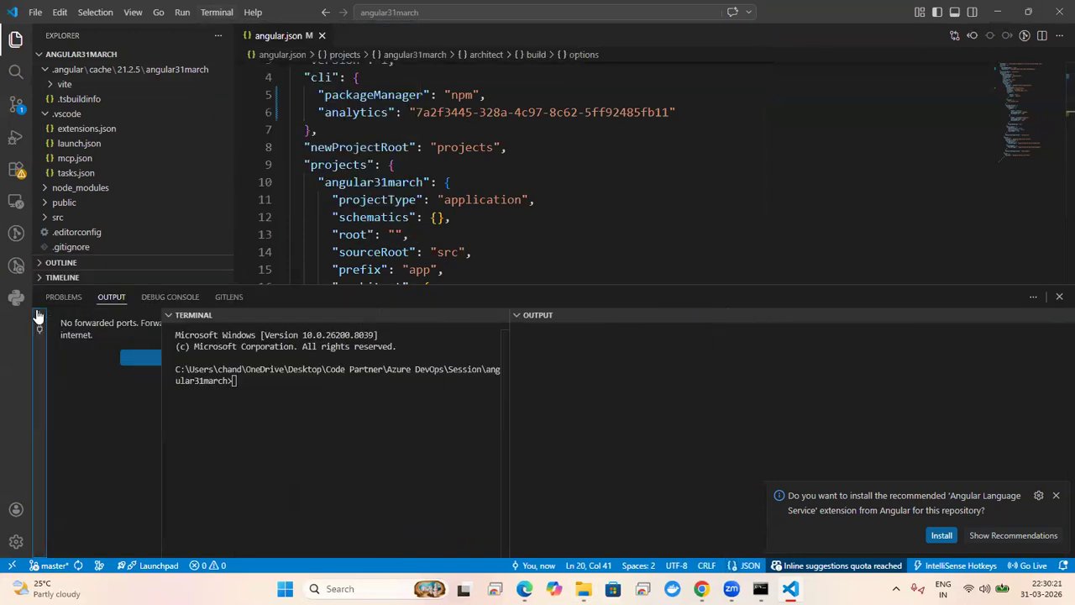
drag(205, 387, 351, 326)
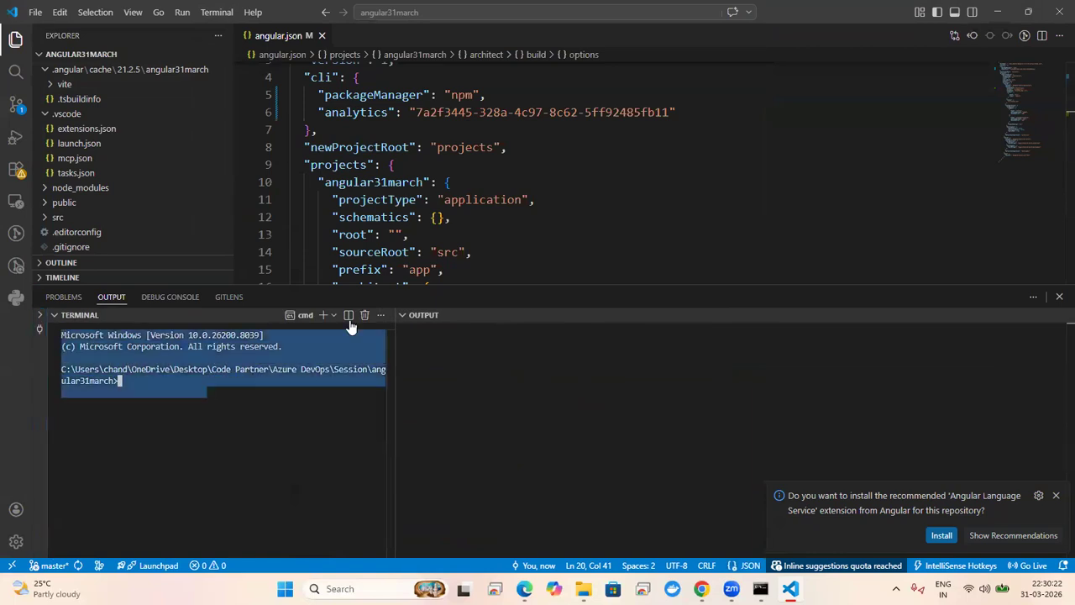
click(408, 316)
click(421, 382)
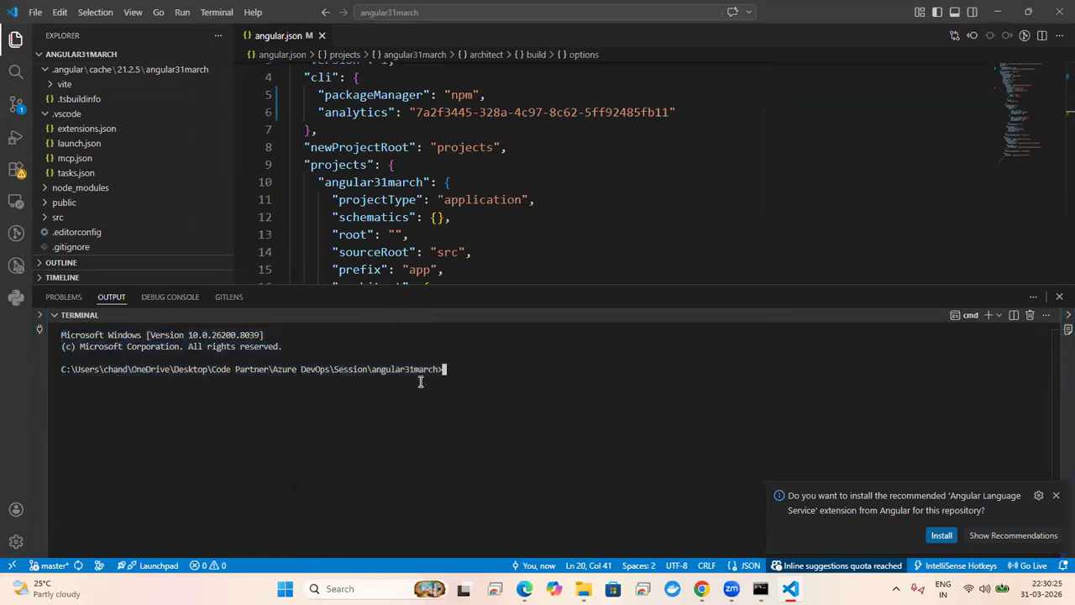
Step: Run ng build in the terminal and expand the newly created dist folder
text(ng)
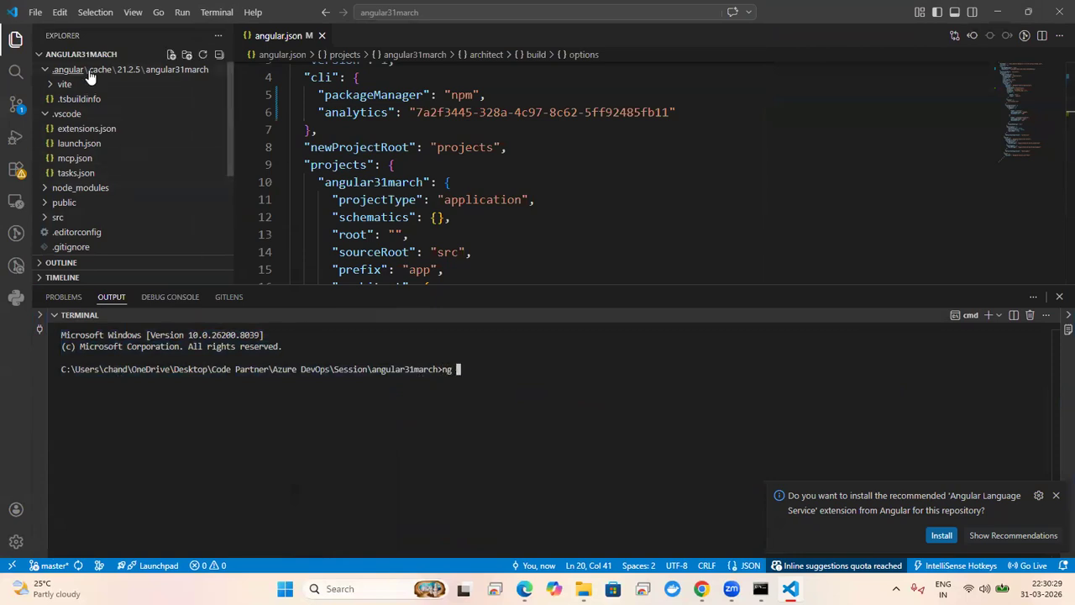
click(48, 115)
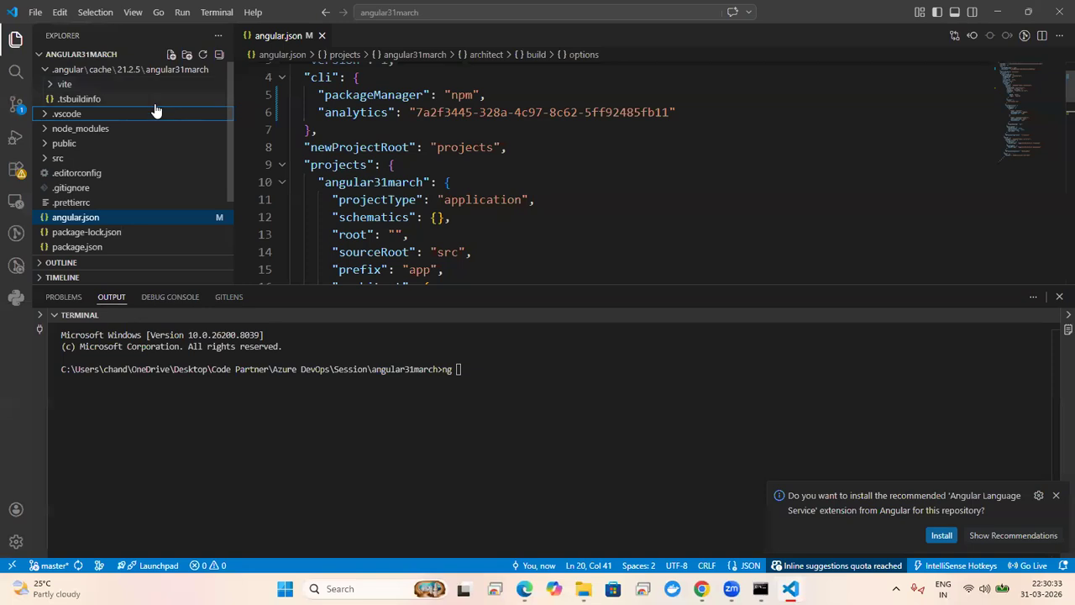
click(45, 71)
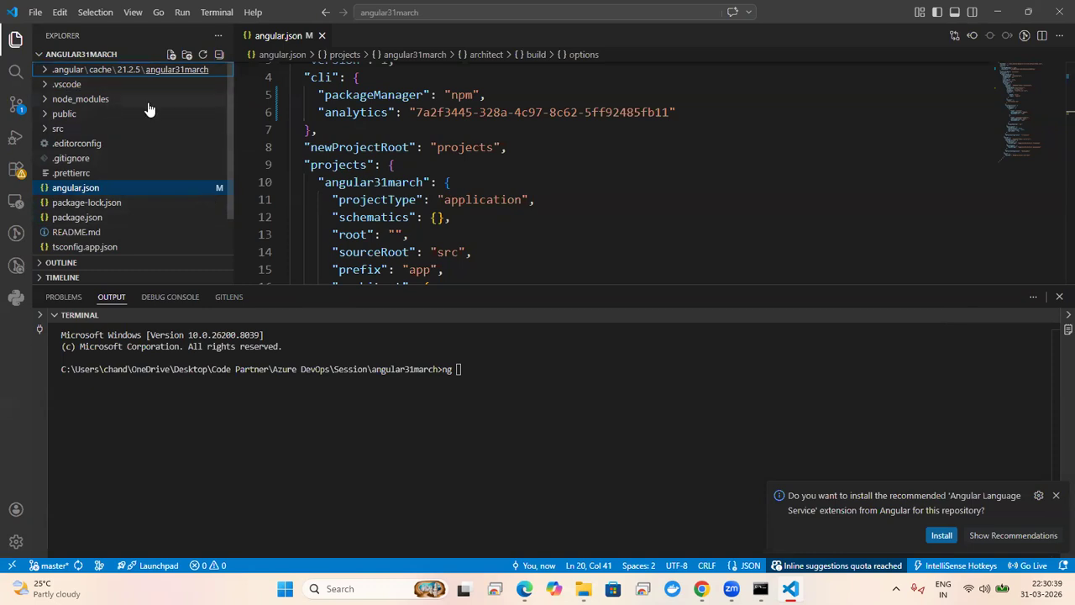
click(513, 379)
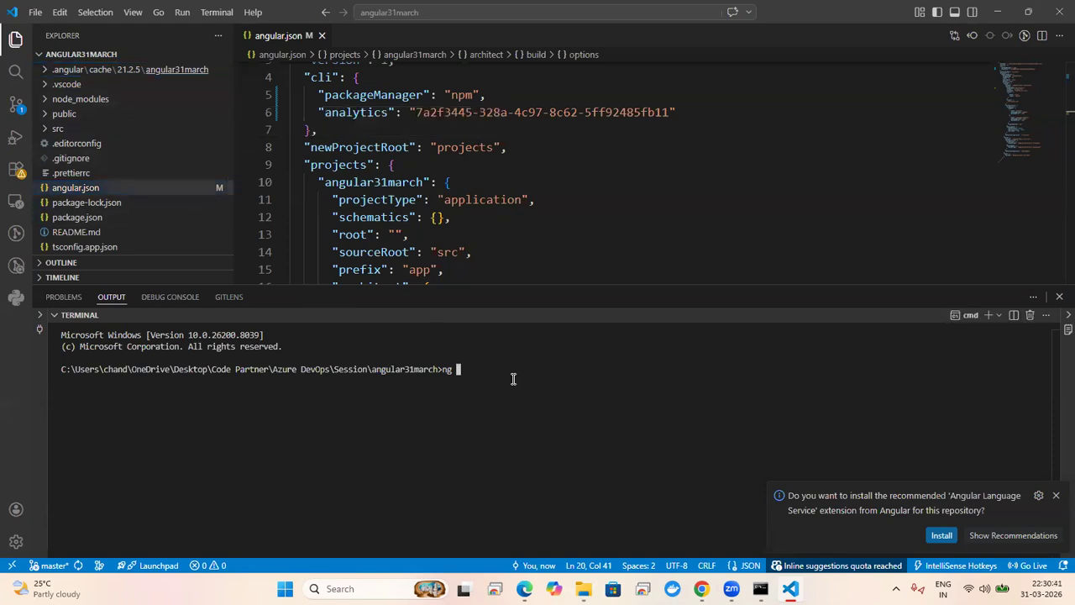
text(ng buil)
key(Return)
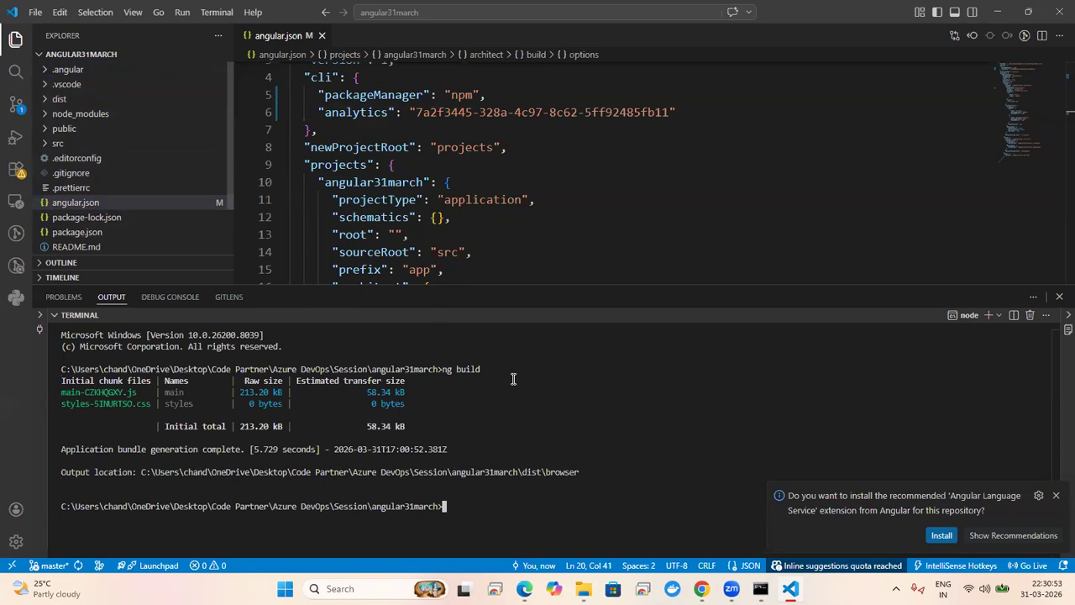
click(64, 100)
Step: Reveal dist in File Explorer and browse into dist\browser\browser to see the build output
right_click(63, 98)
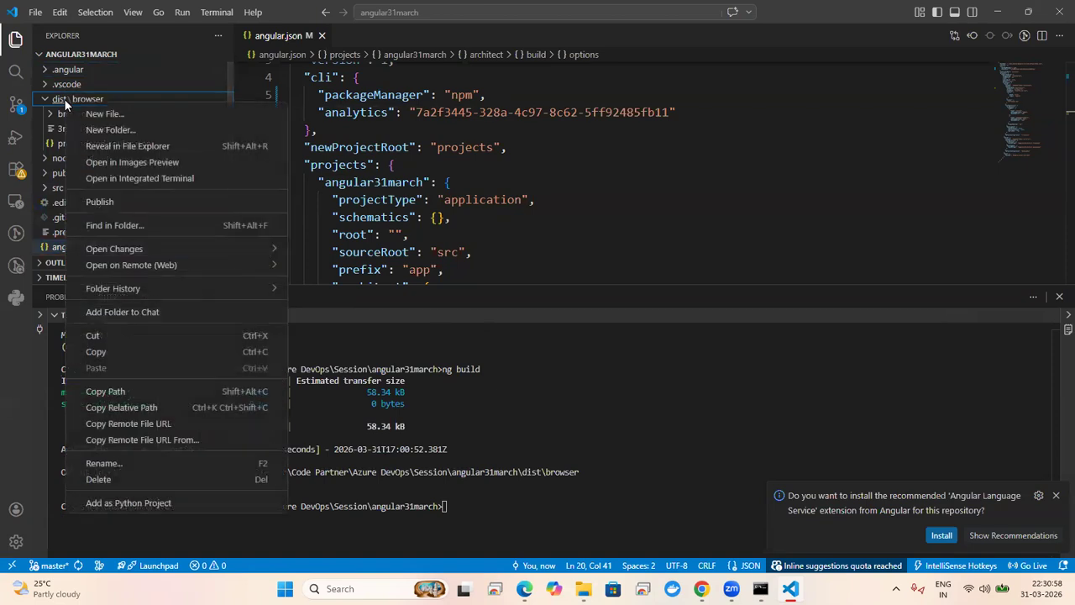
click(129, 158)
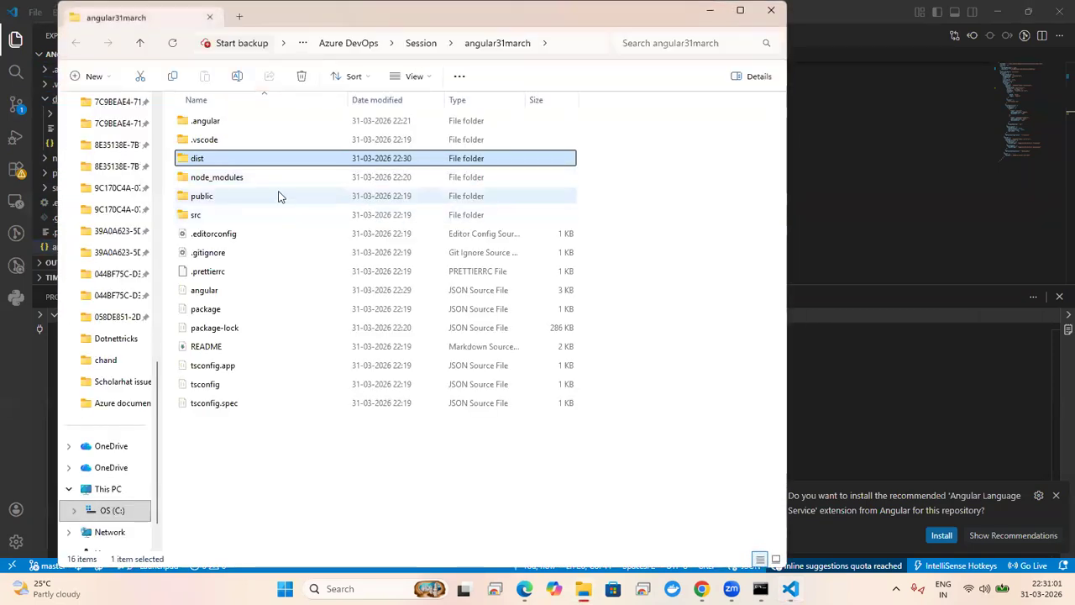
double_click(243, 163)
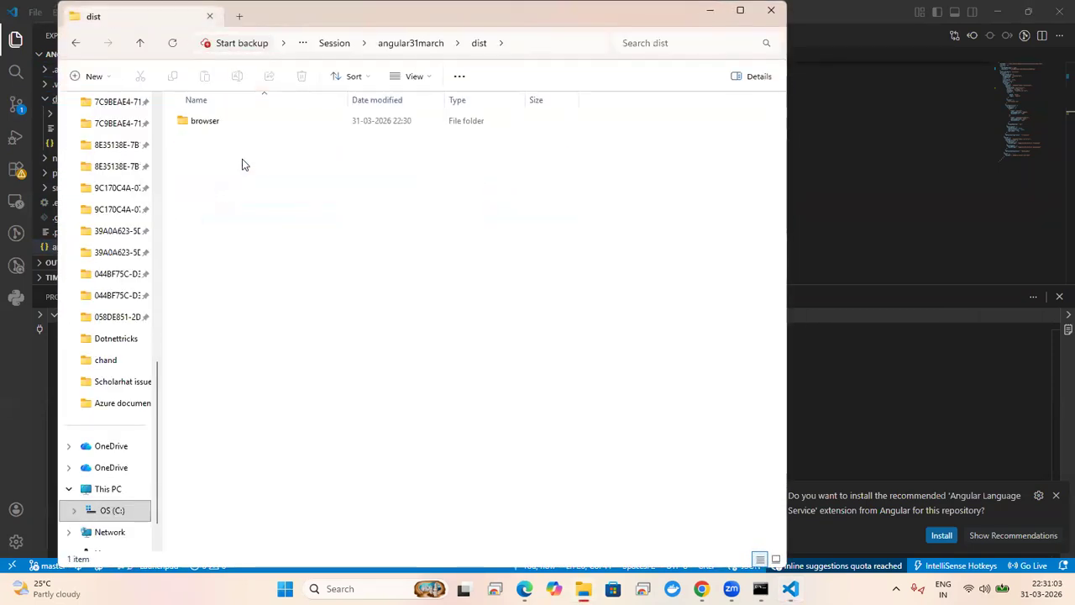
click(210, 129)
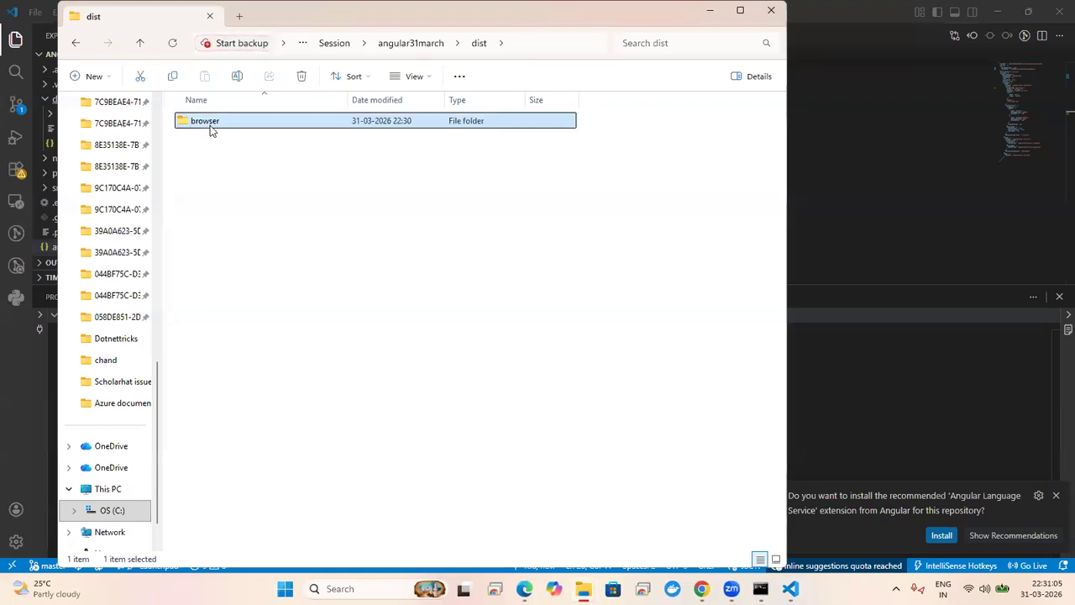
double_click(211, 128)
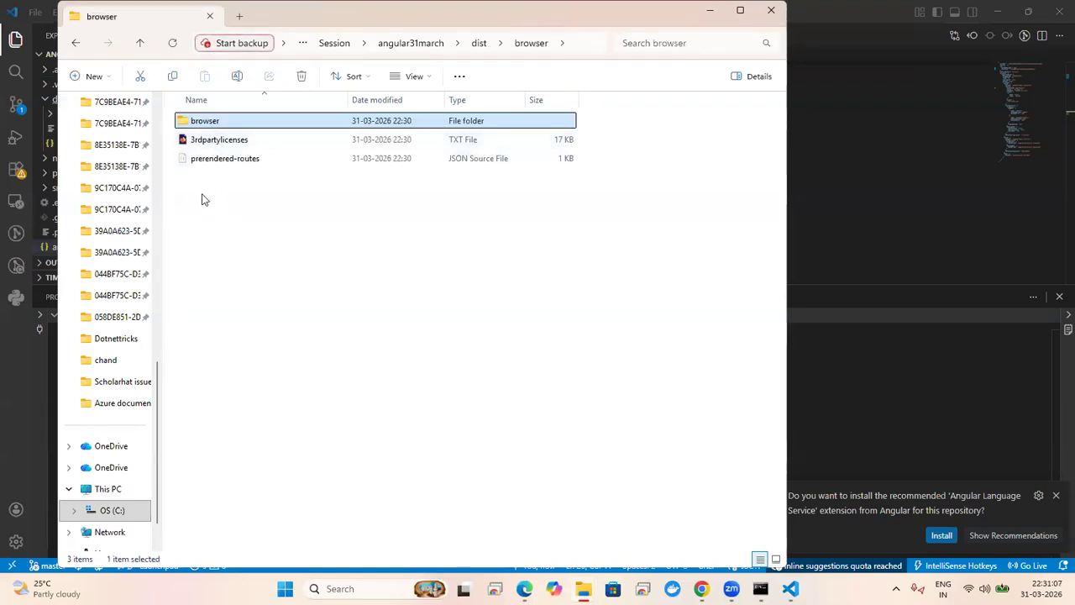
double_click(207, 121)
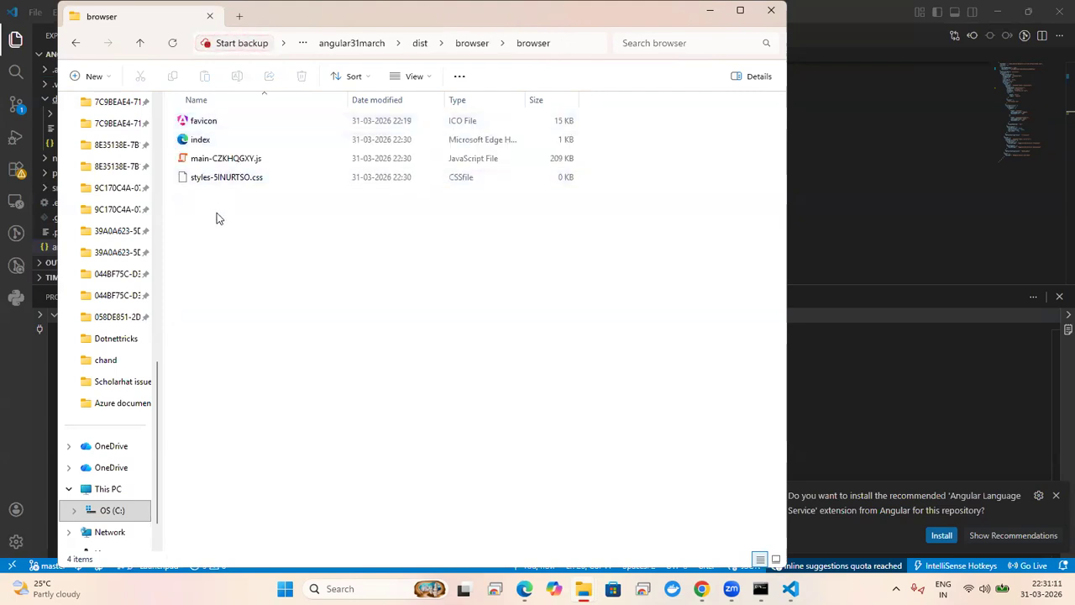
key(alt+Left)
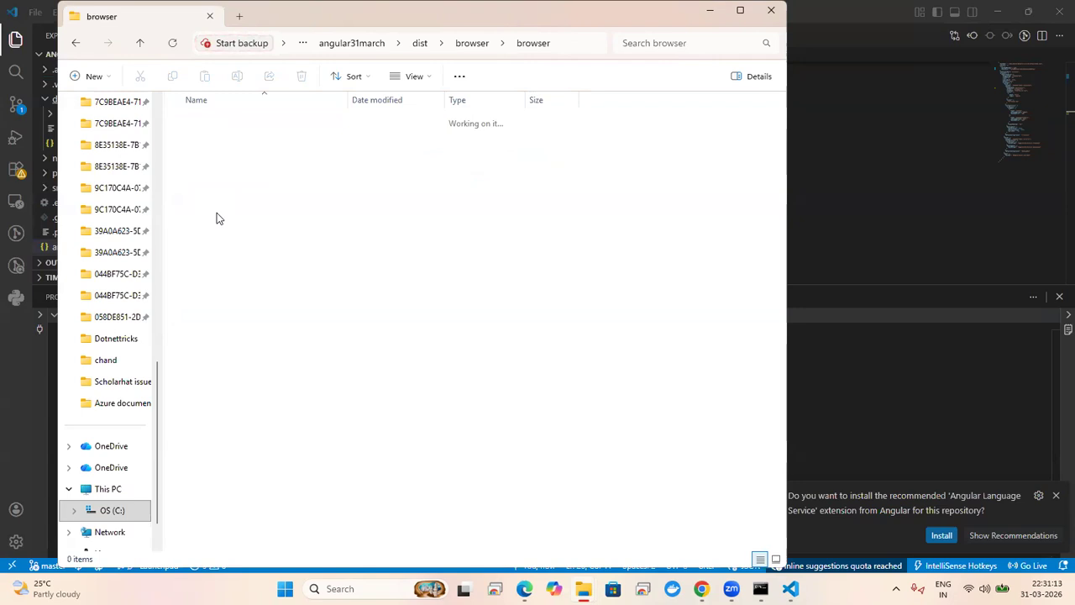
click(852, 185)
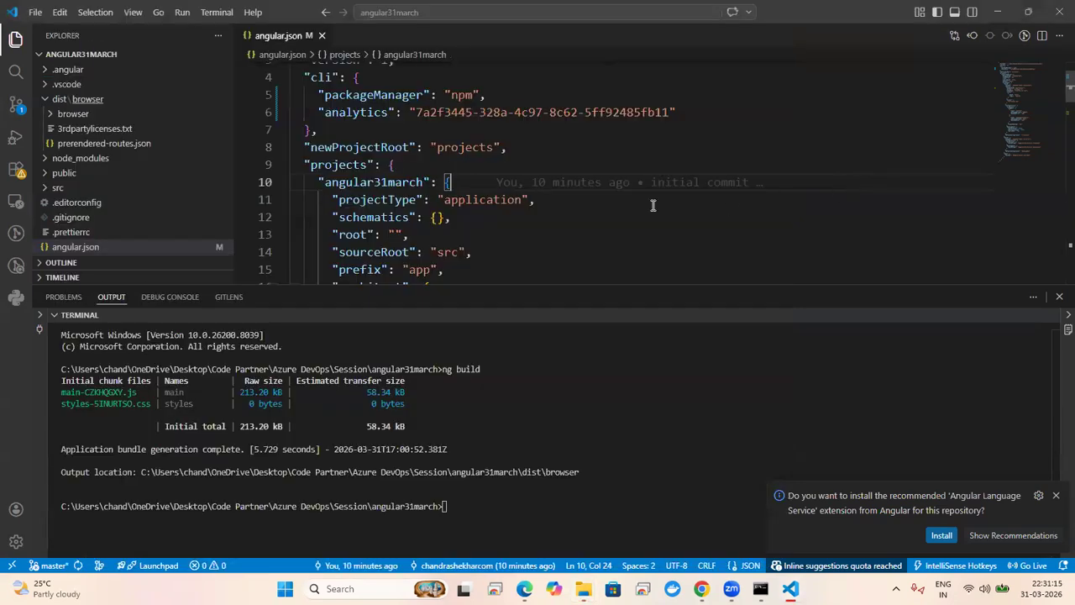
click(418, 216)
click(477, 182)
key(Down)
key(Down)
key(Down)
key(Down)
key(Down)
key(Down)
key(Down)
key(Down)
key(Down)
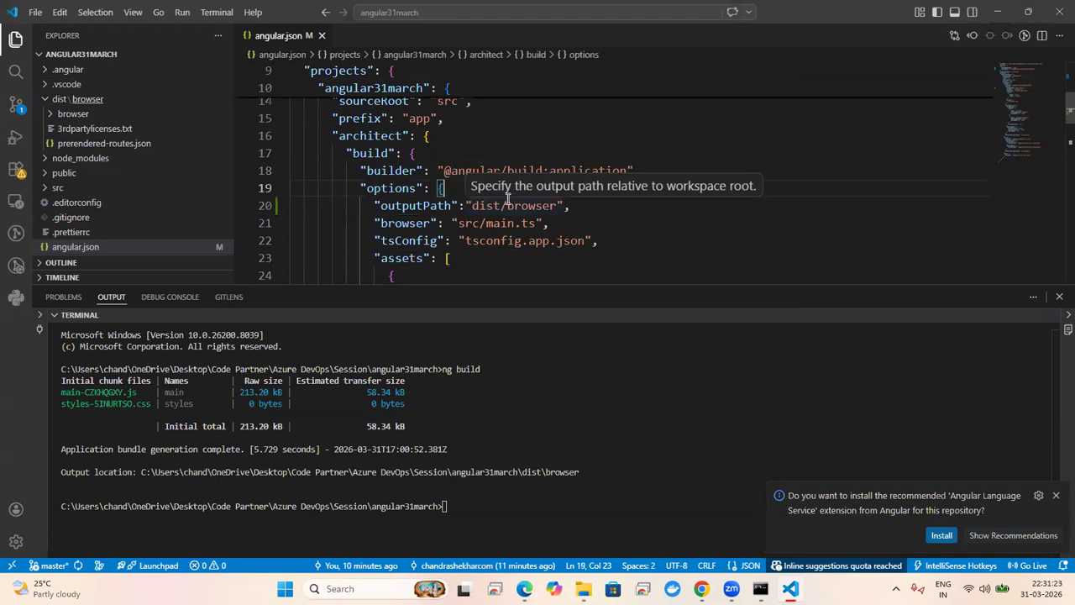
double_click(396, 205)
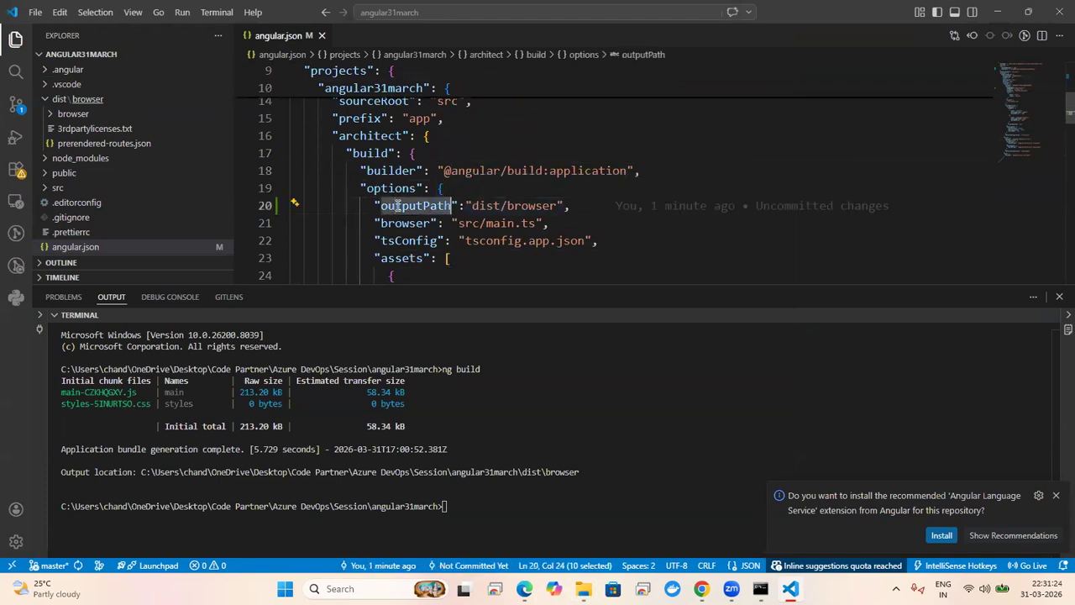
shift+click(595, 210)
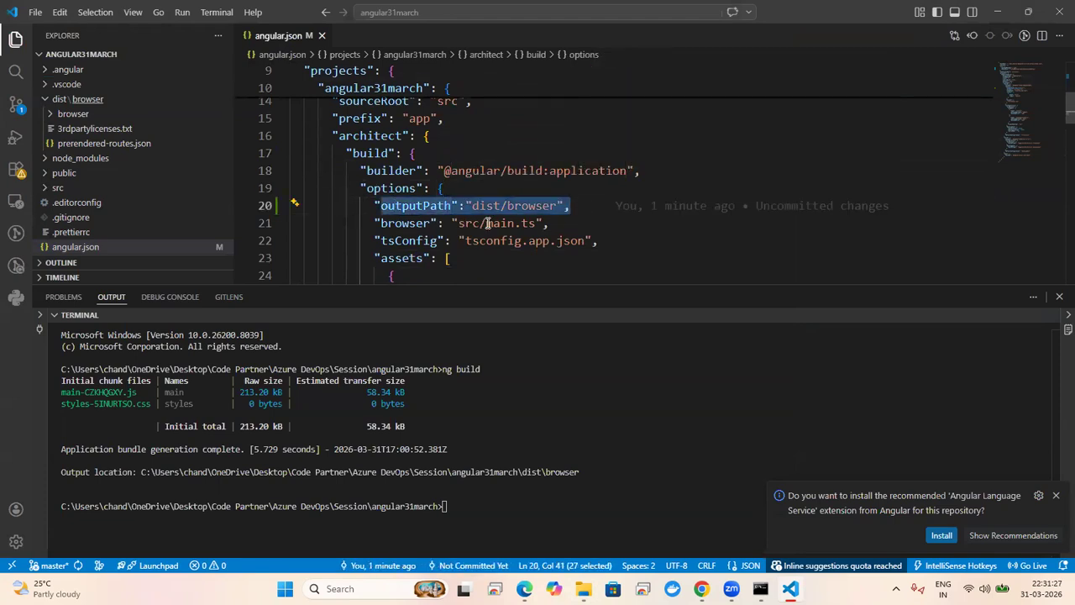
click(359, 213)
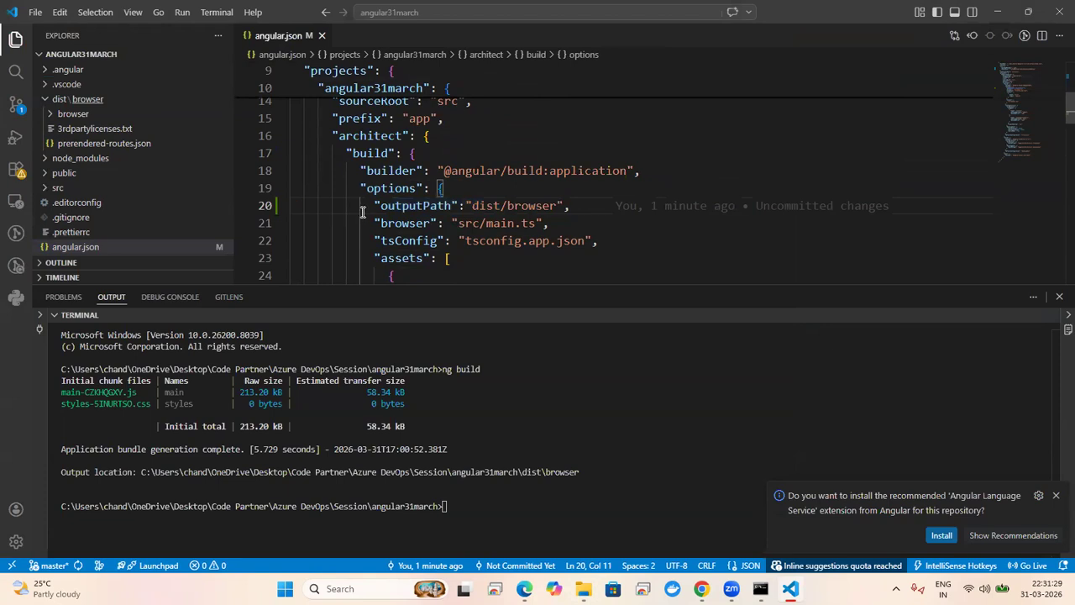
shift+click(594, 207)
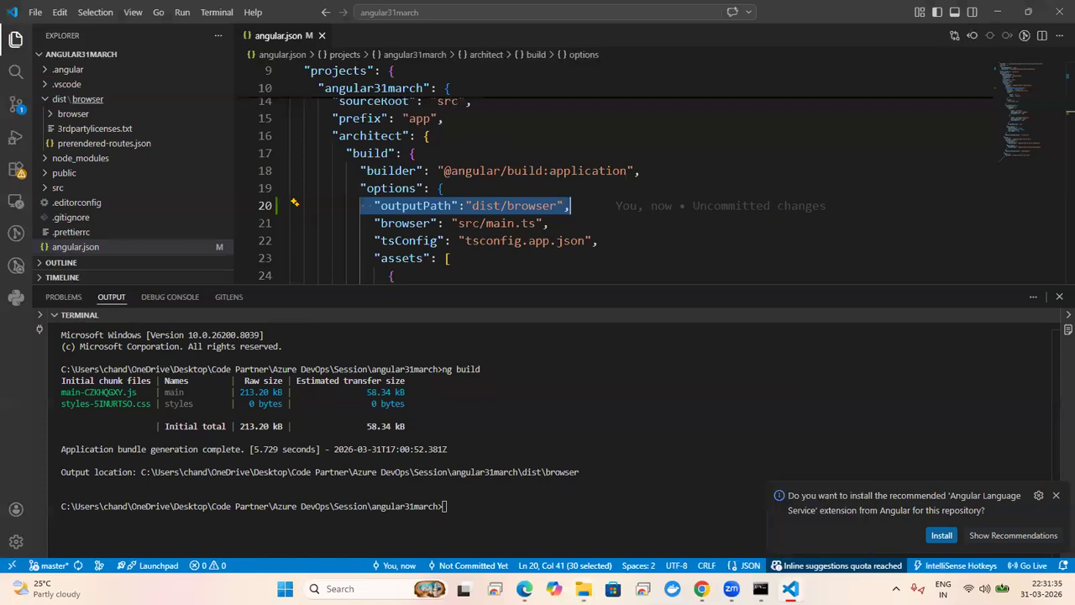
mouse_move(583, 588)
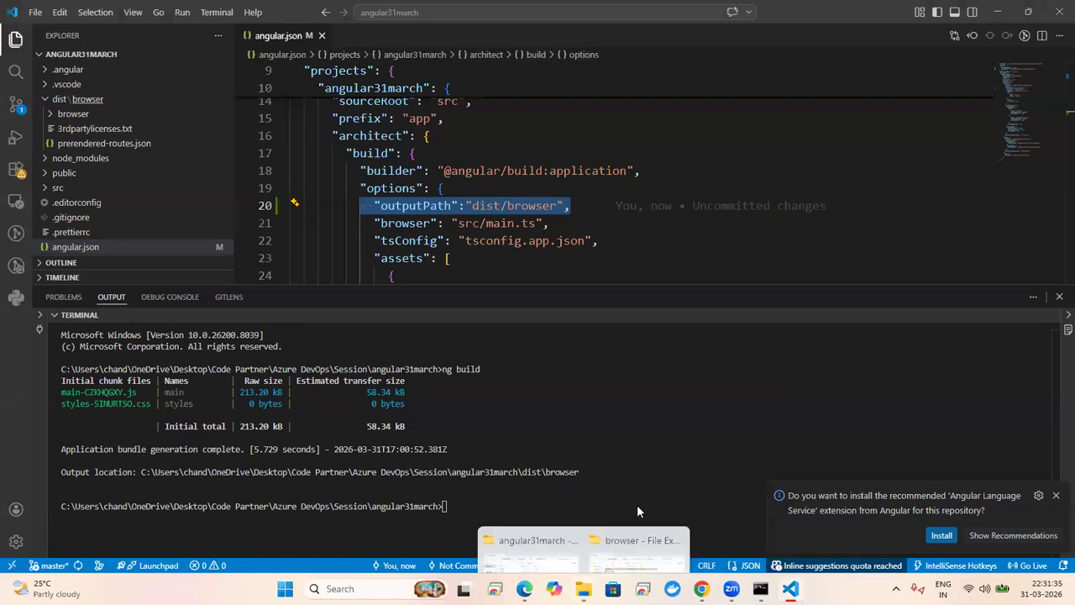
Step: Navigate up to Azure DevOps, then into Test\March30\angularapp30march
click(637, 542)
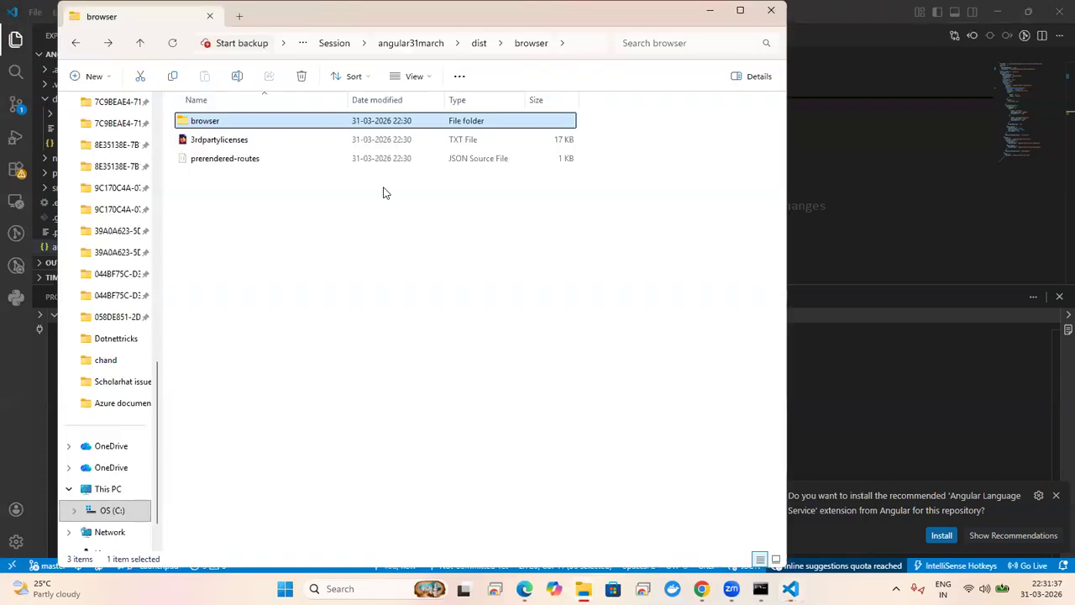
click(392, 52)
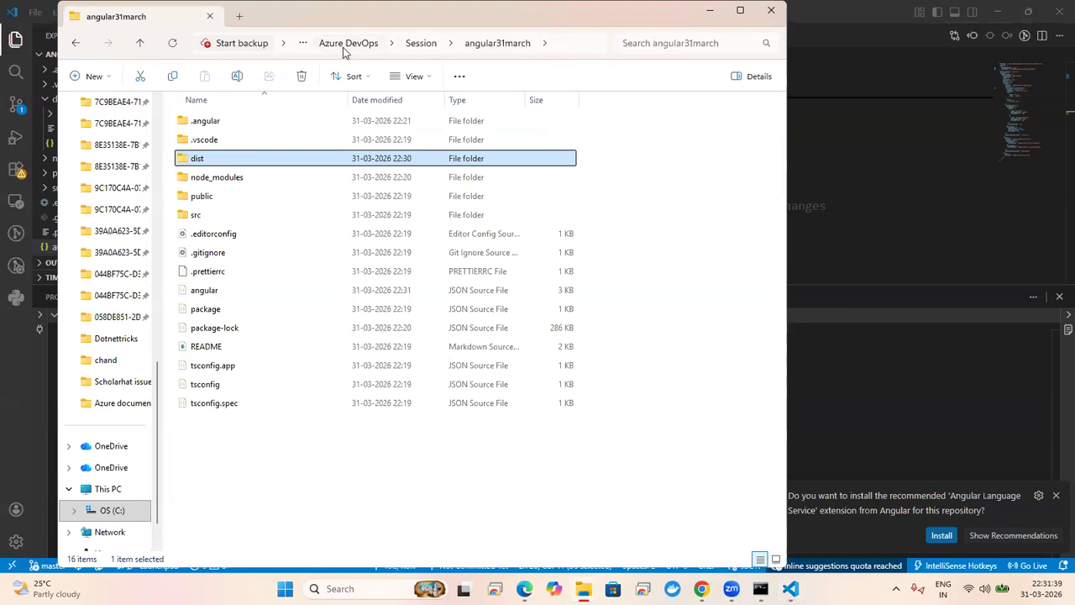
click(414, 47)
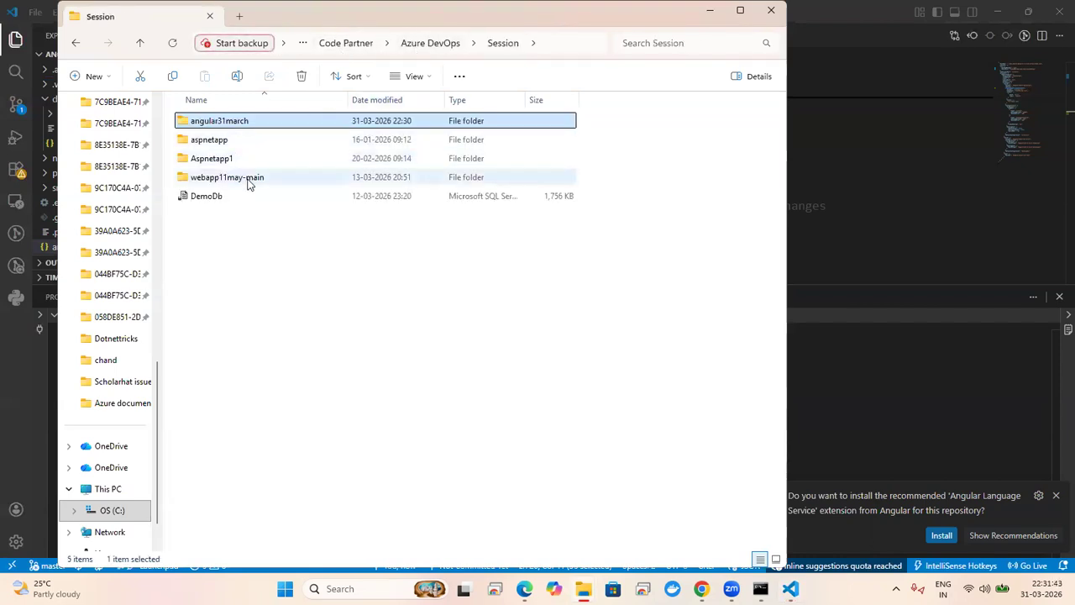
double_click(262, 125)
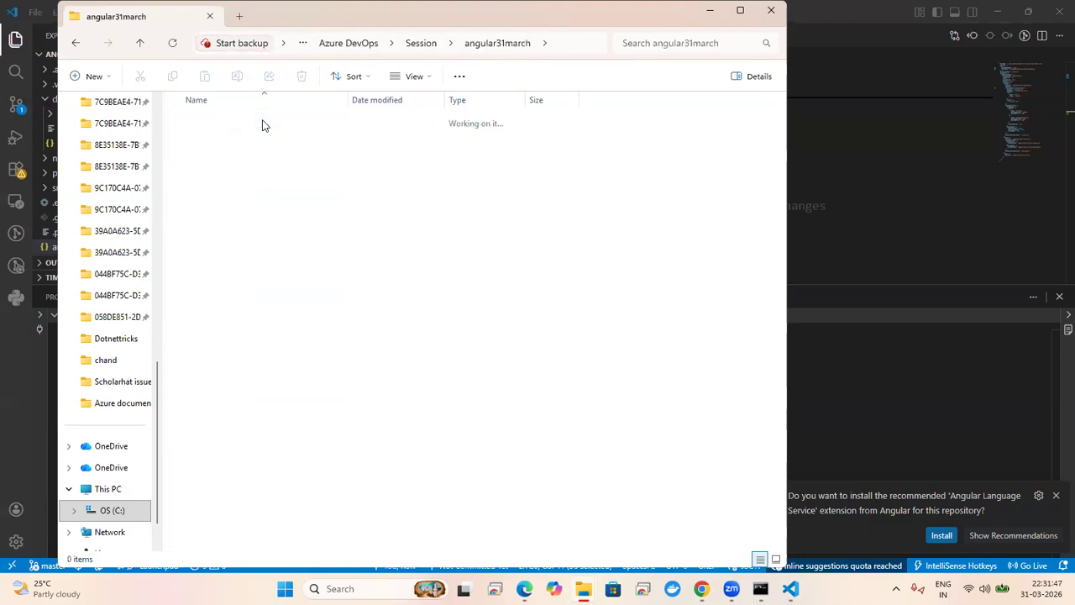
click(421, 44)
click(443, 49)
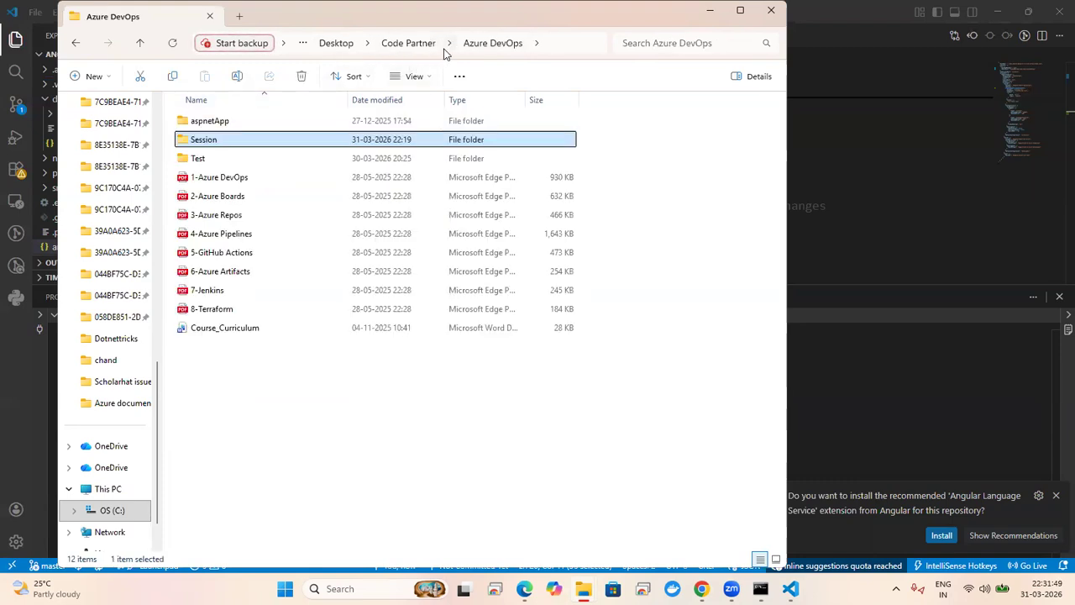
double_click(273, 159)
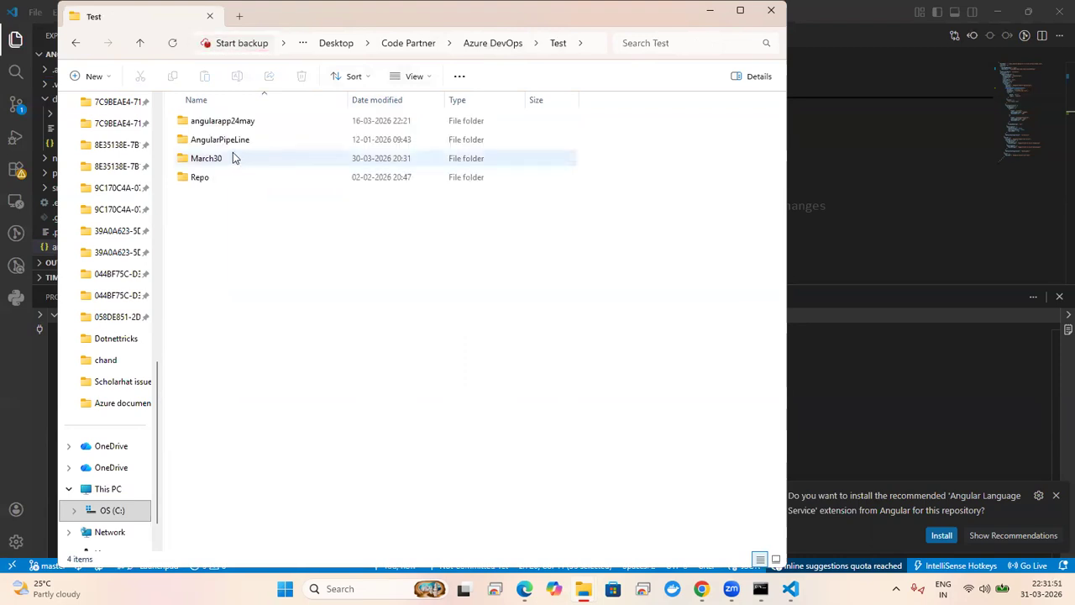
double_click(219, 158)
click(233, 125)
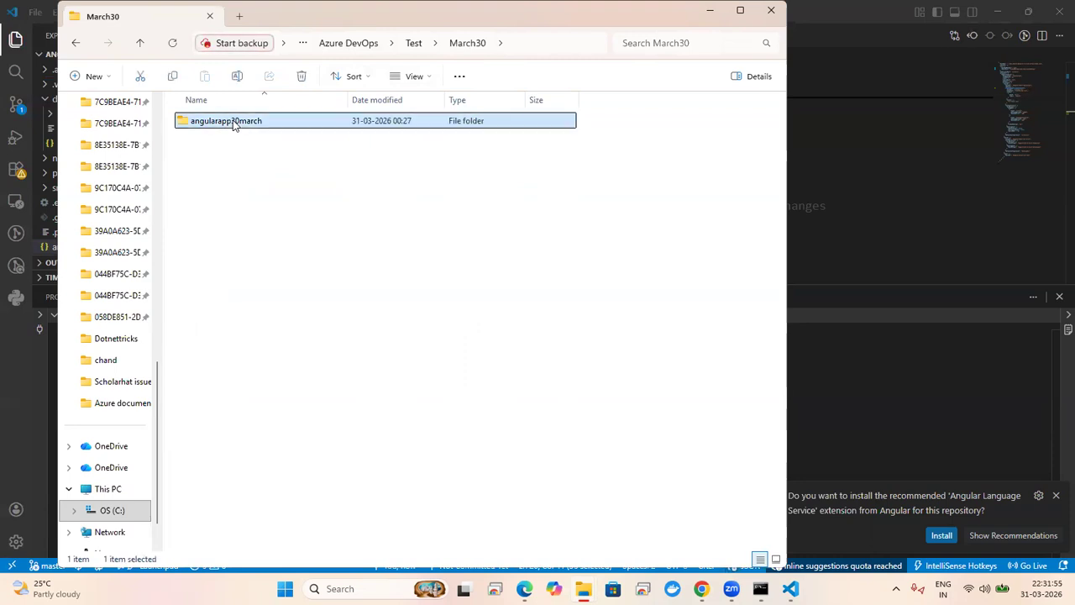
double_click(234, 125)
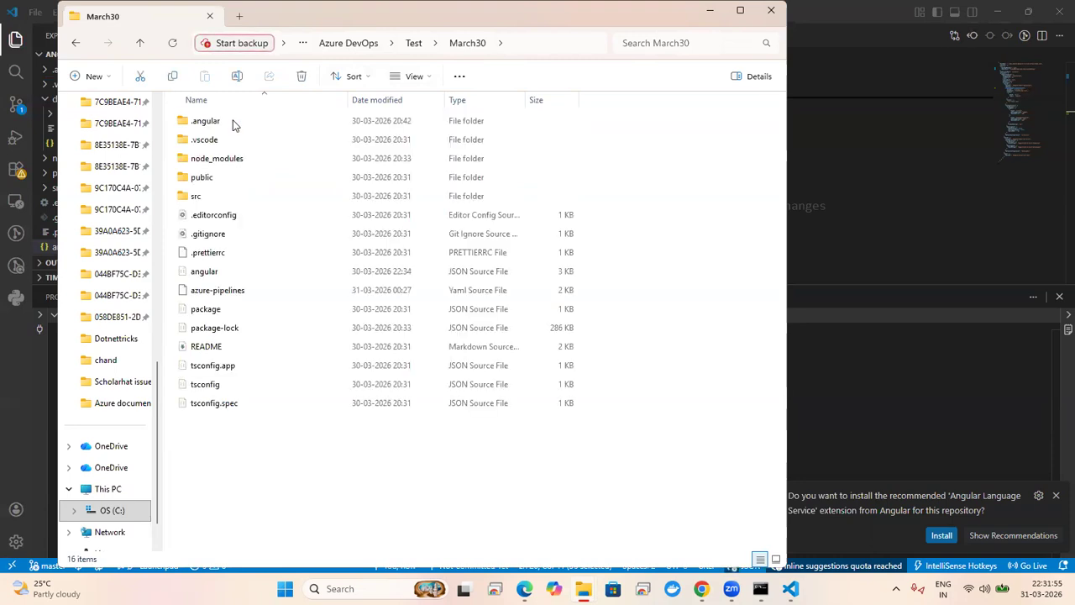
Step: Open angularapp30march's angular.json in Notepad++ after the Visual Studio Code attempt fails
click(238, 270)
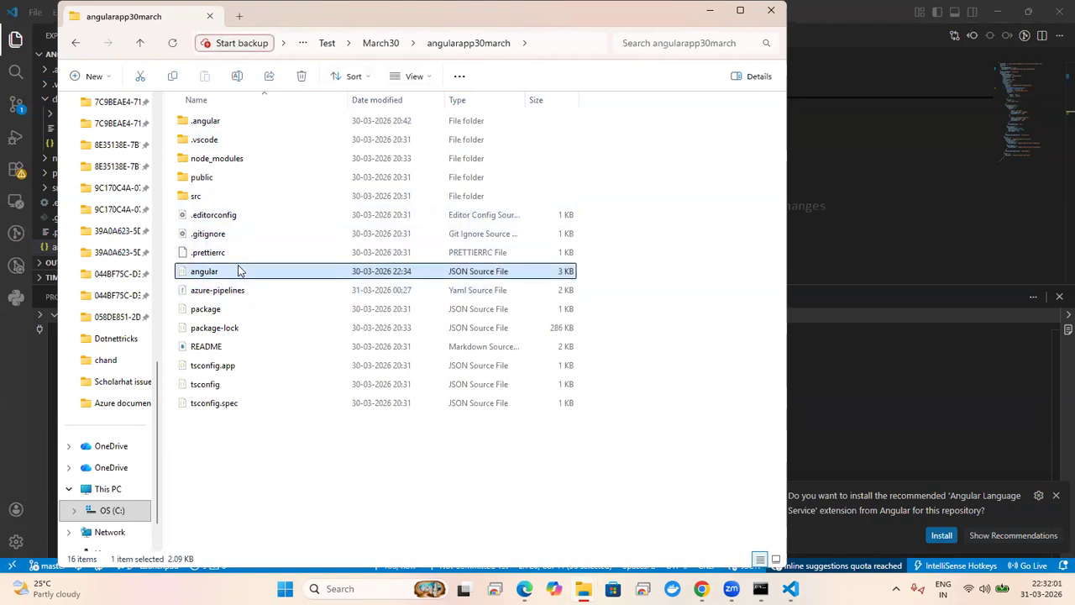
right_click(239, 270)
mouse_move(284, 252)
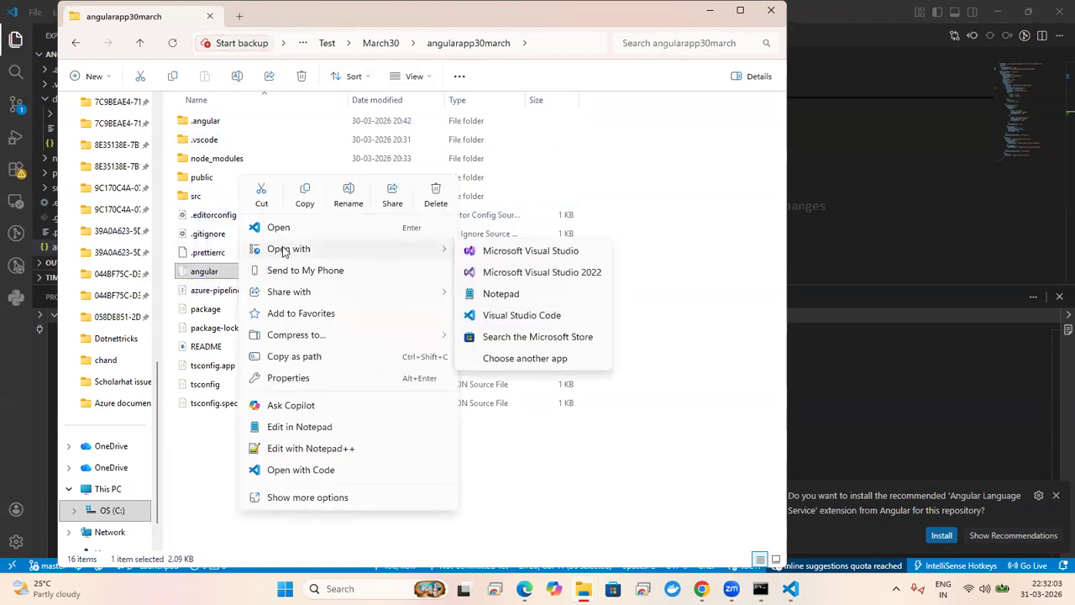
click(530, 313)
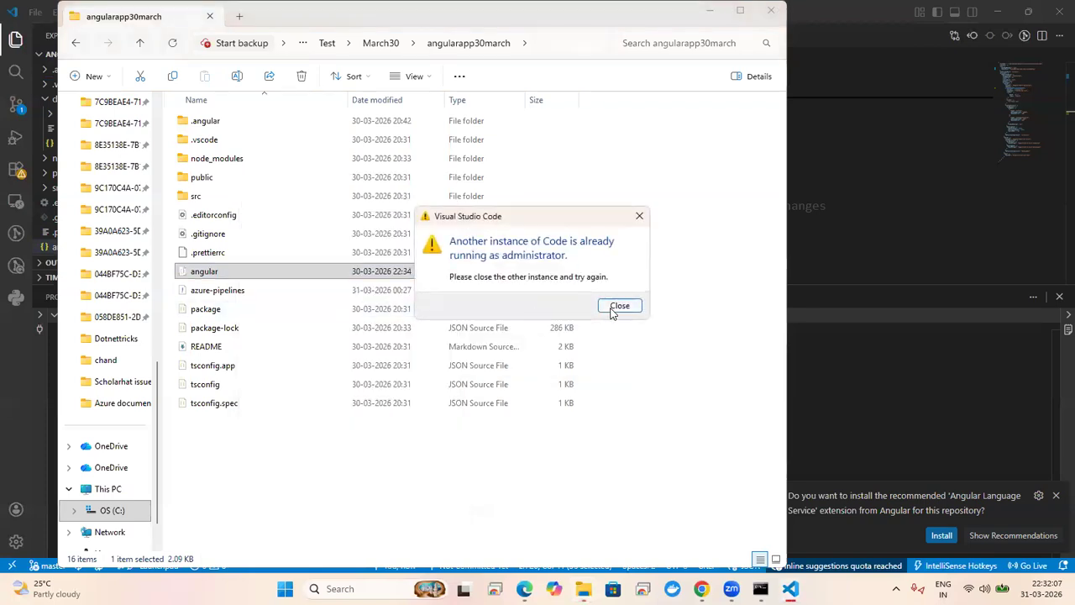
click(616, 305)
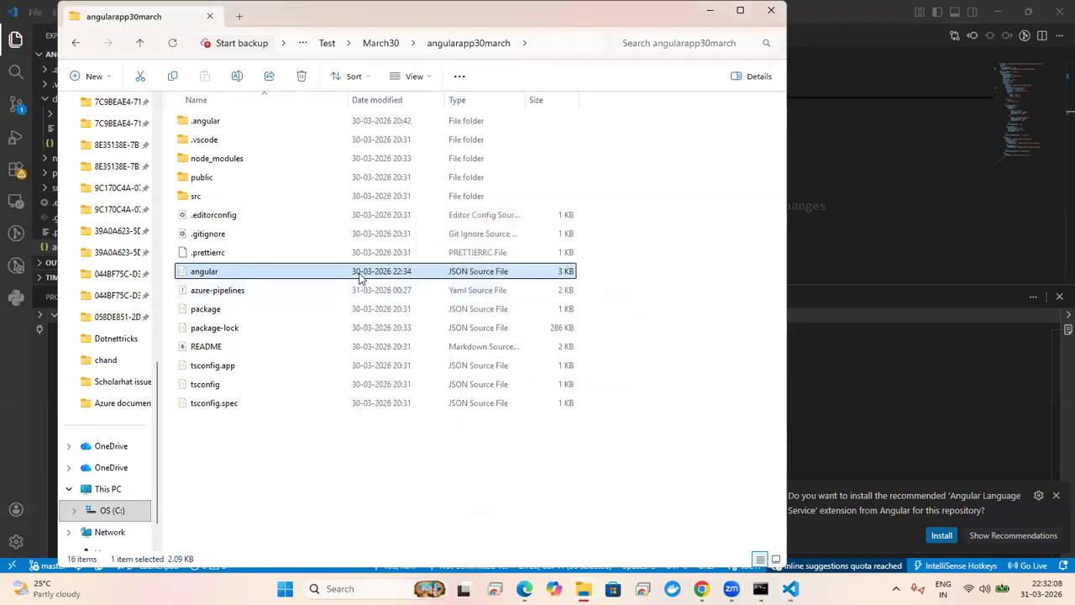
right_click(359, 277)
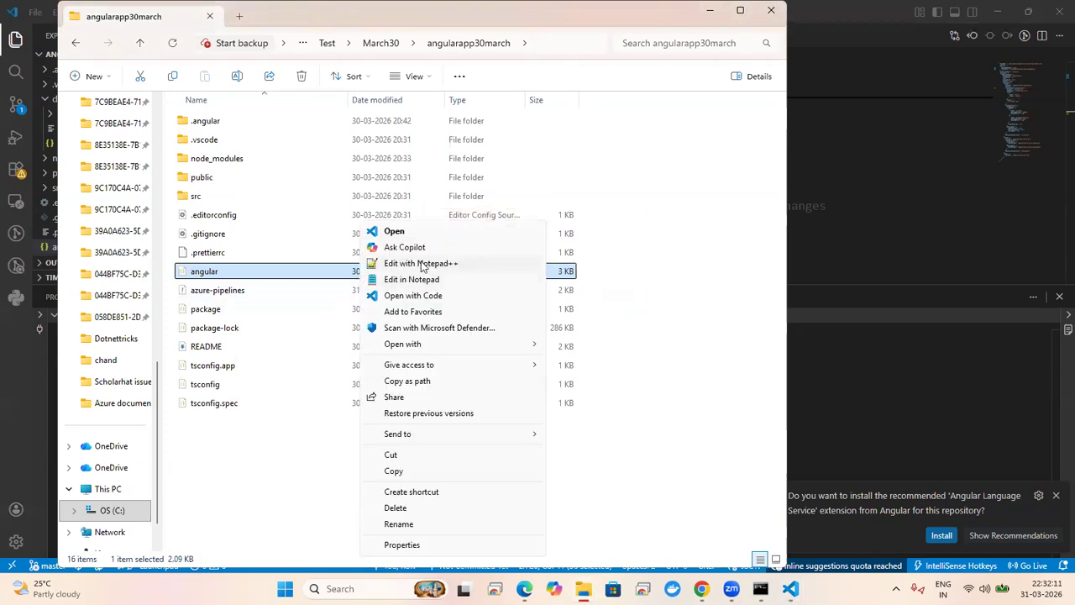
click(425, 266)
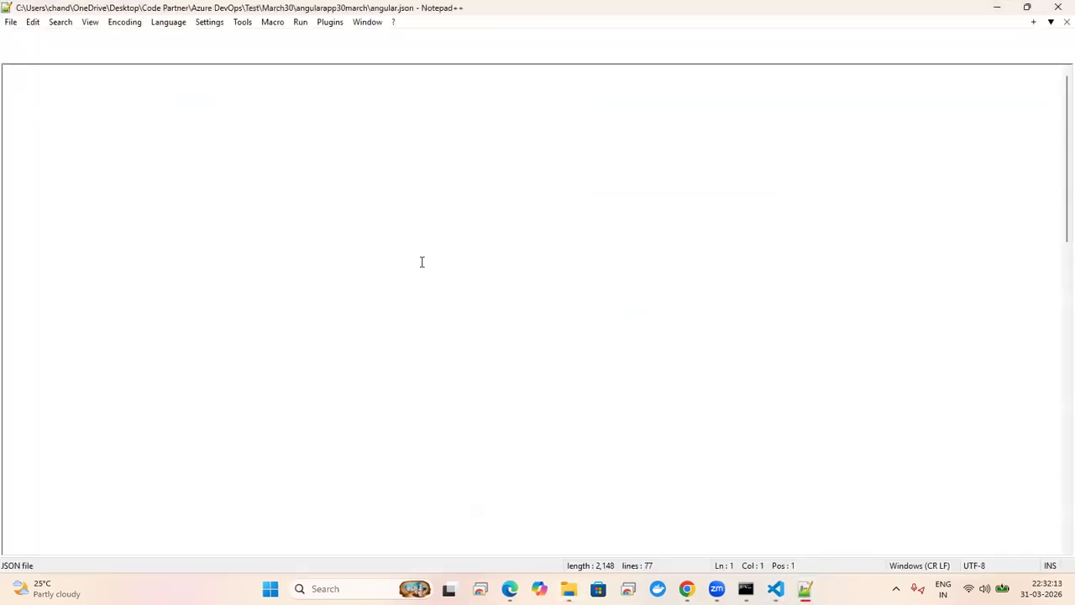
Step: Select the "index":"src/index.html", line 21, then close the file and minimise Notepad++
click(421, 263)
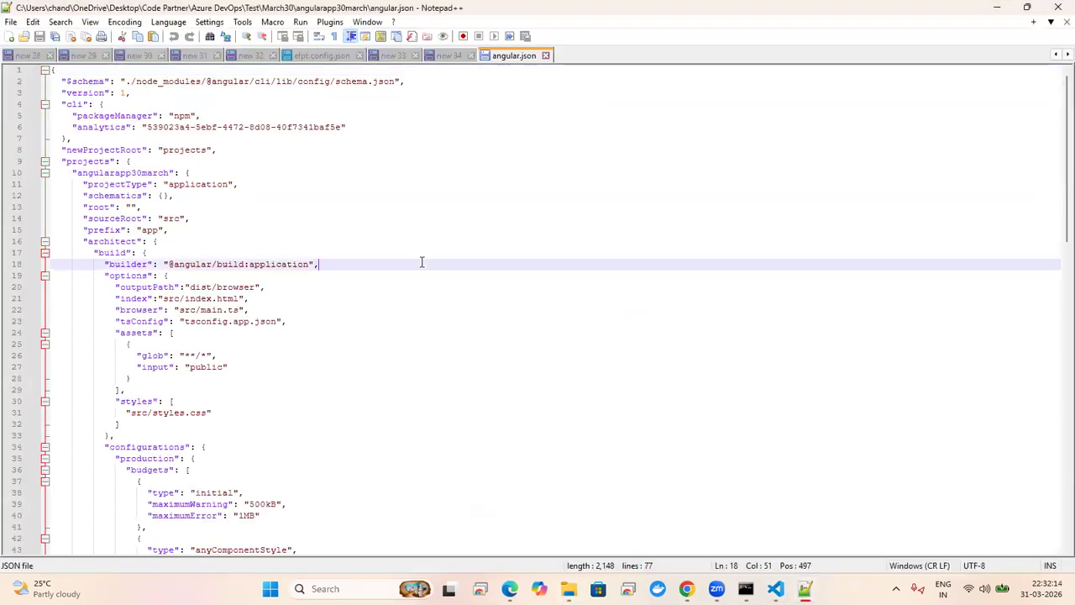
click(115, 298)
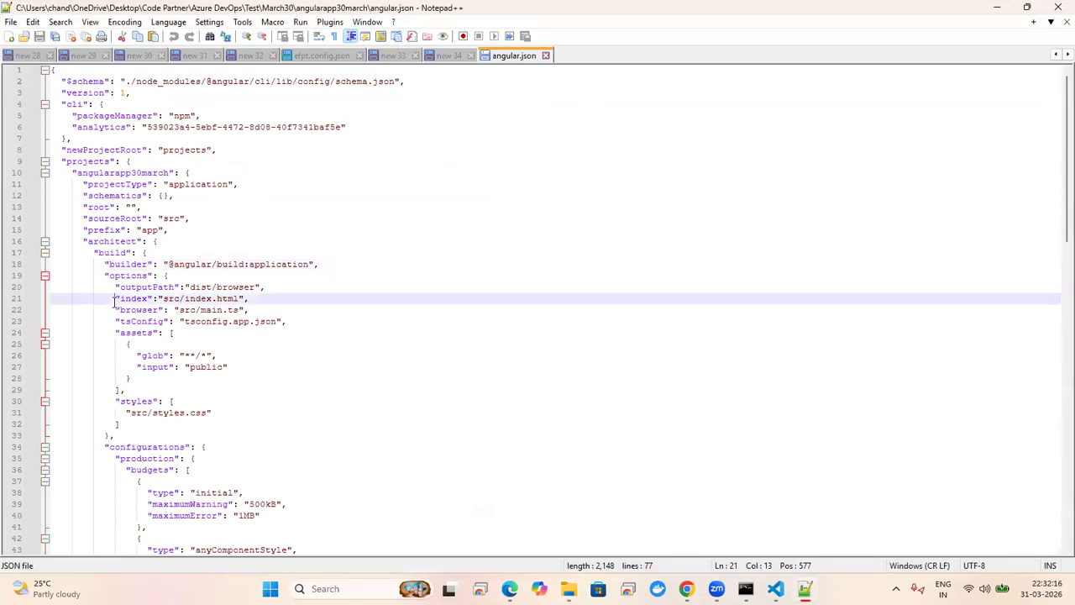
shift+click(271, 299)
key(ctrl+c)
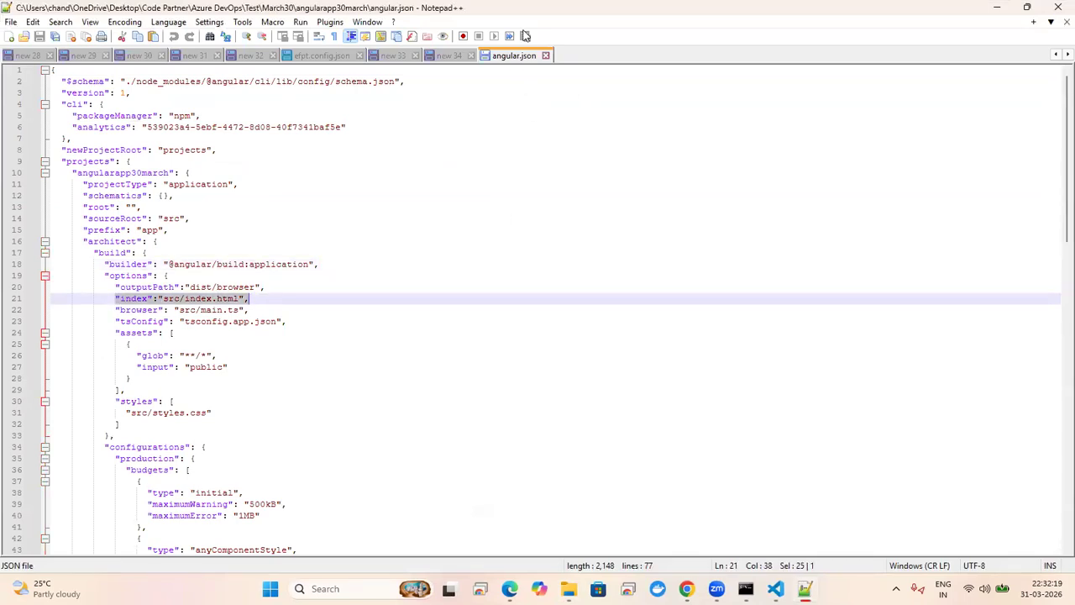
click(547, 54)
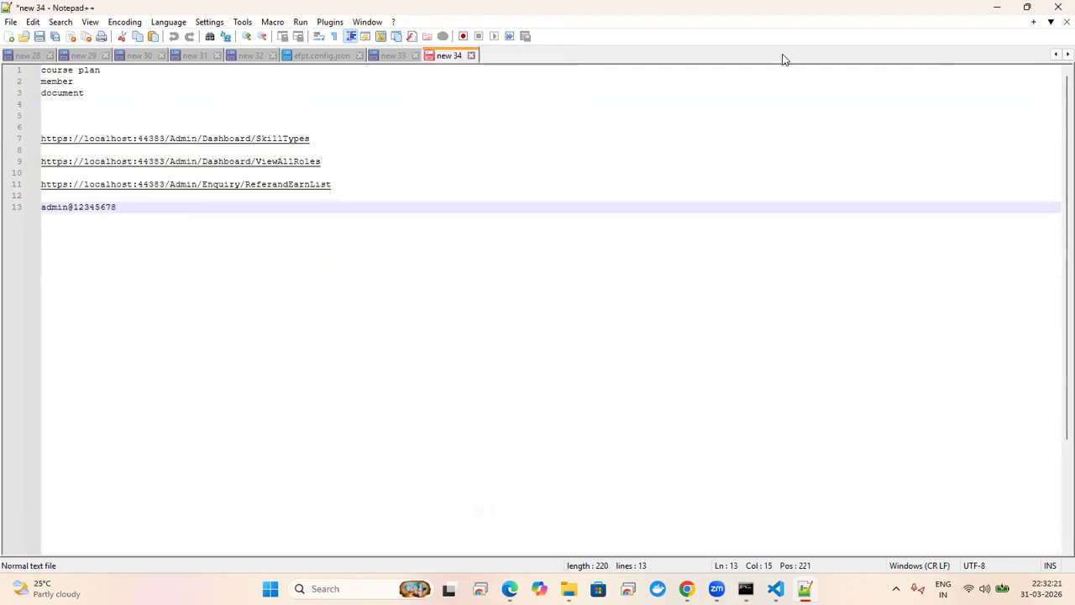
click(997, 8)
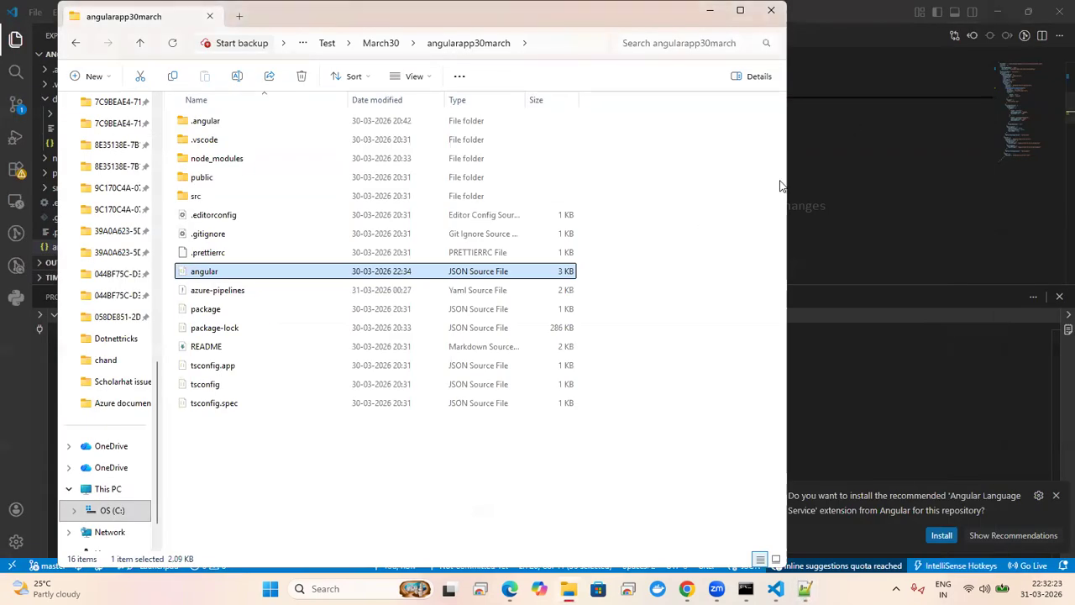
Step: Paste "index":"src/index.html" into the build options and close the terminal panel
click(852, 224)
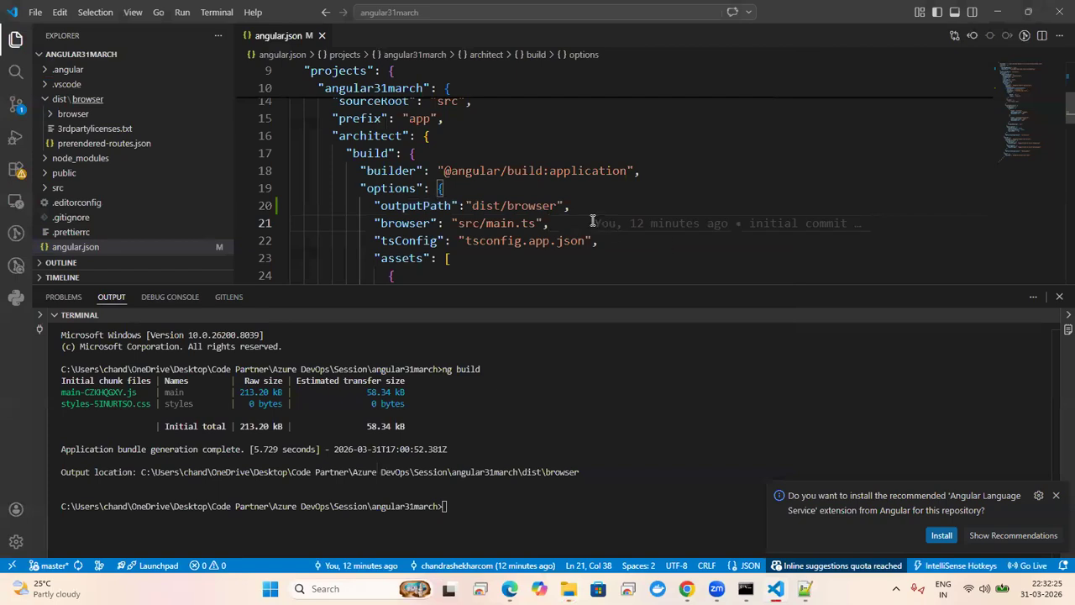
click(453, 190)
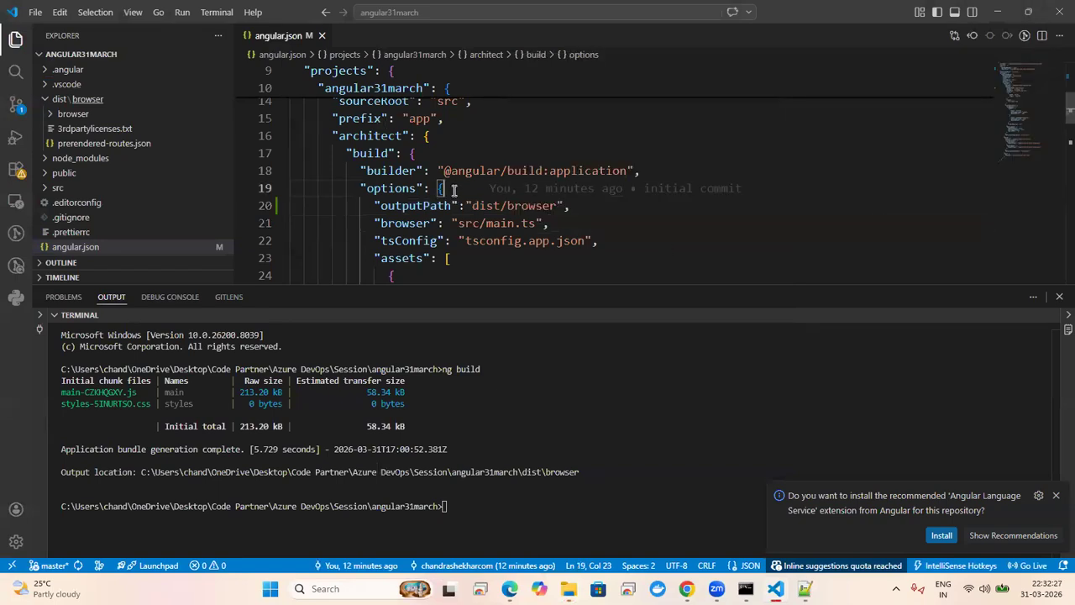
key(Return)
key(ctrl+v)
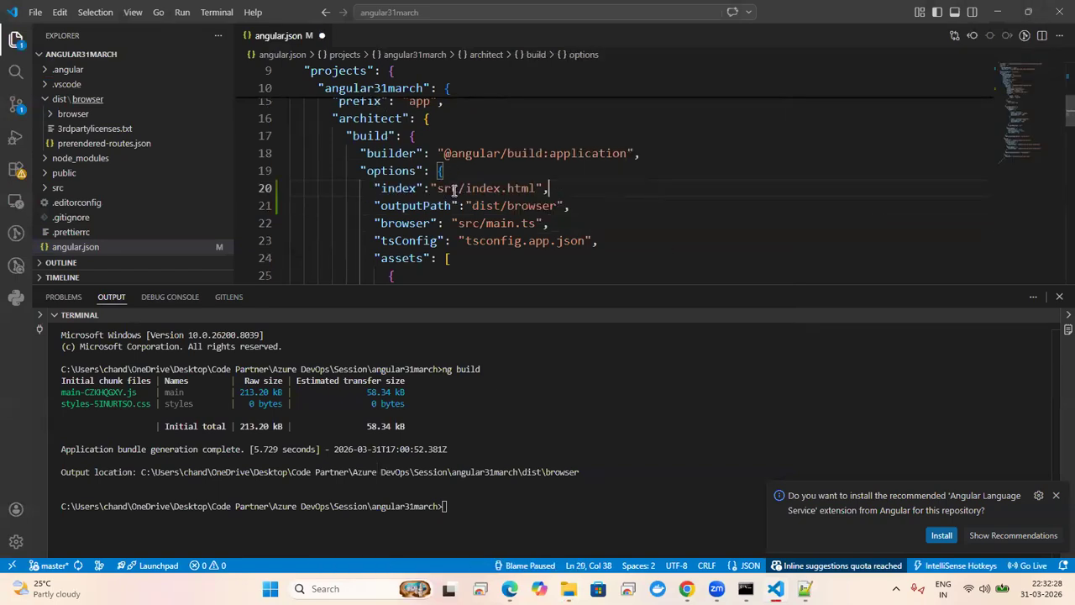
click(402, 188)
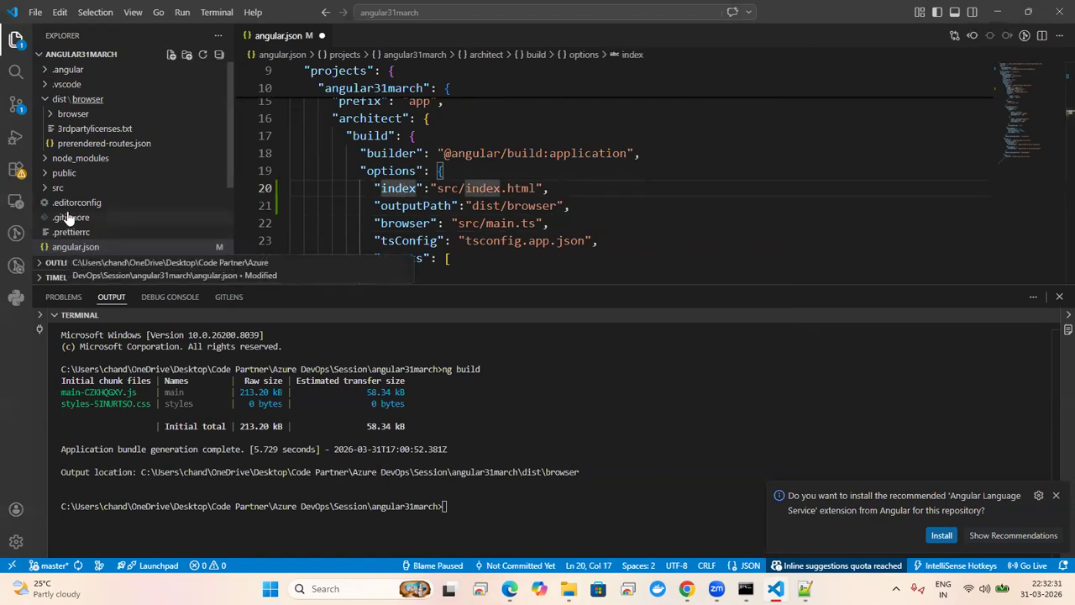
click(44, 102)
click(44, 101)
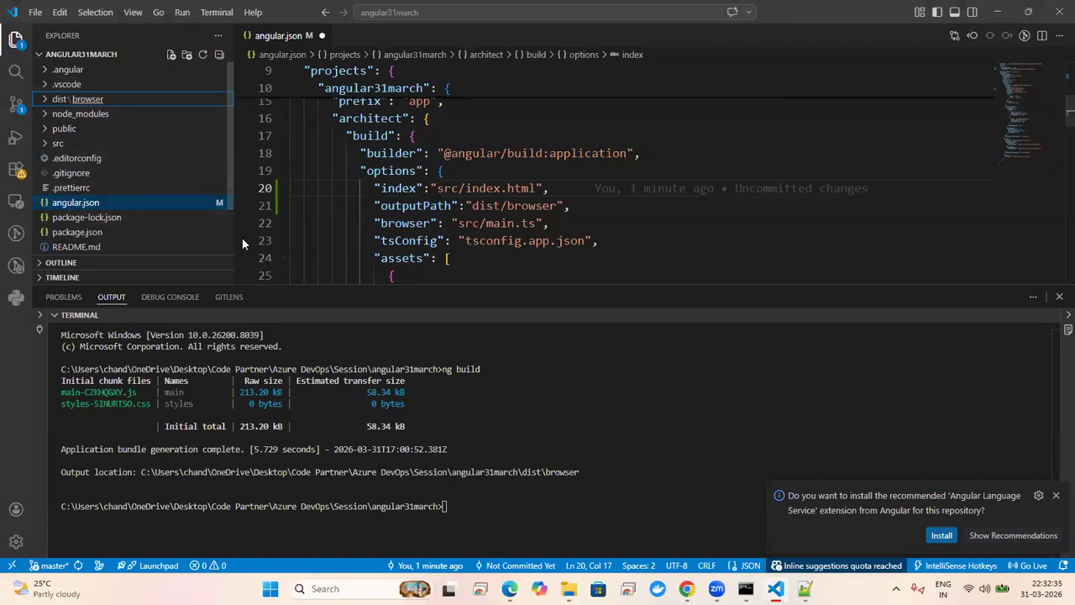
click(1059, 297)
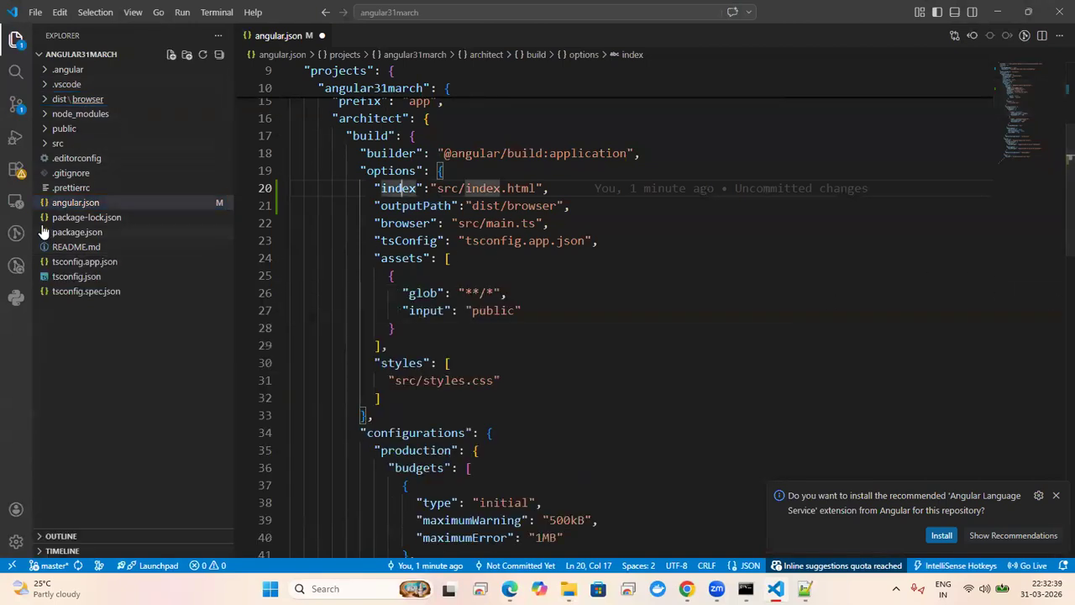
click(47, 146)
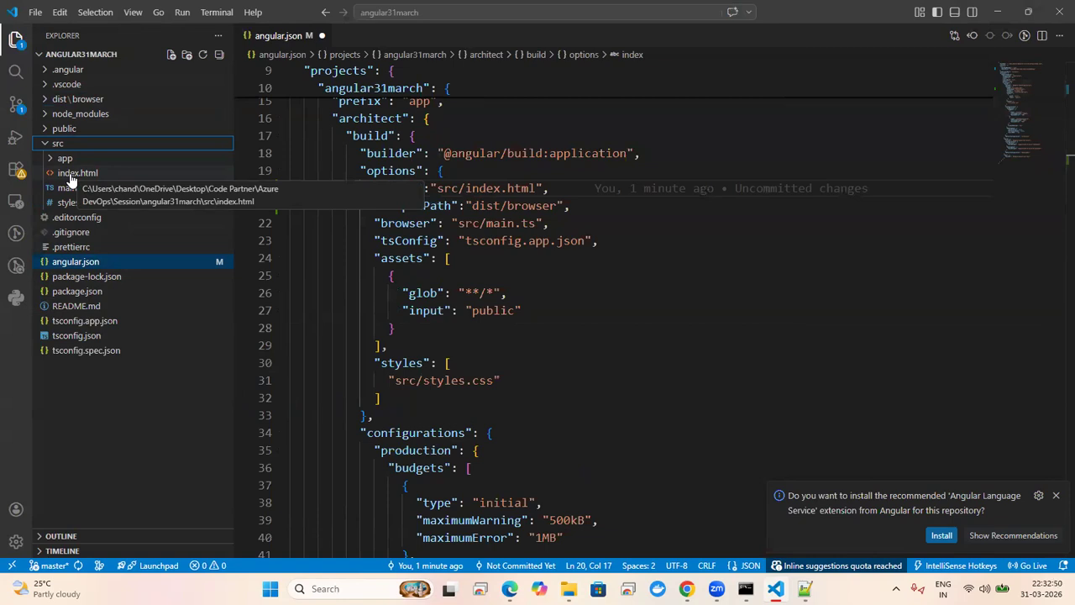
Step: Check the index line sits directly above outputPath "dist/browser" in the build options
double_click(416, 206)
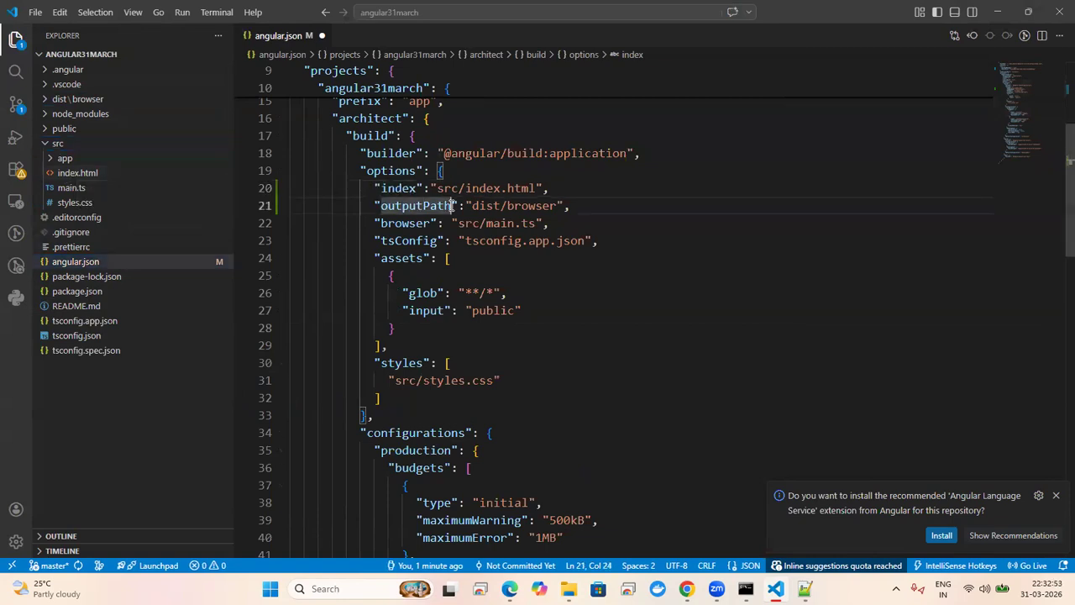
click(385, 173)
click(362, 189)
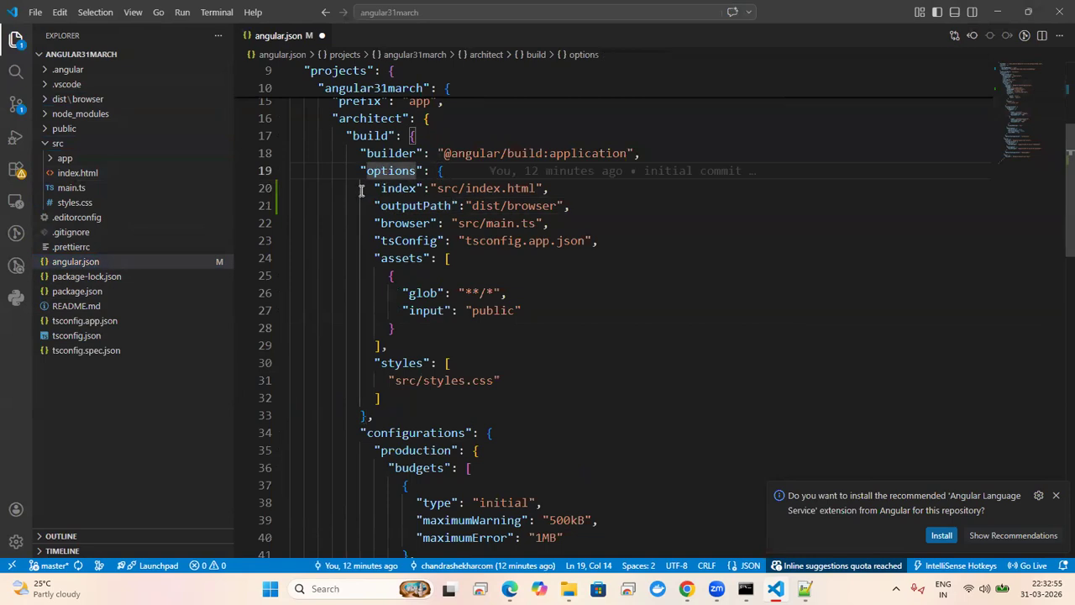
shift+click(573, 208)
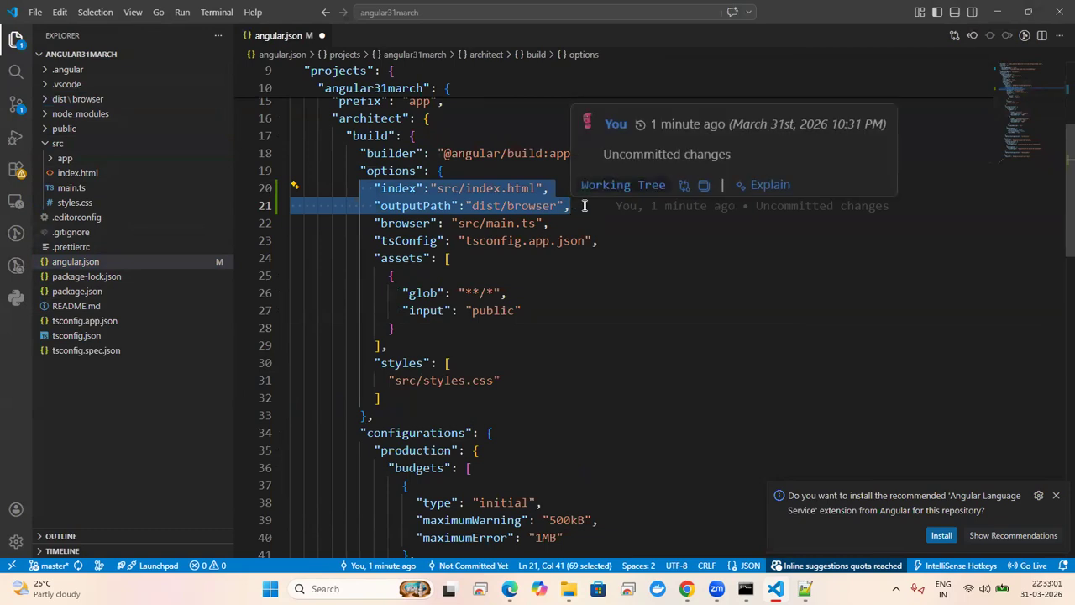
click(422, 209)
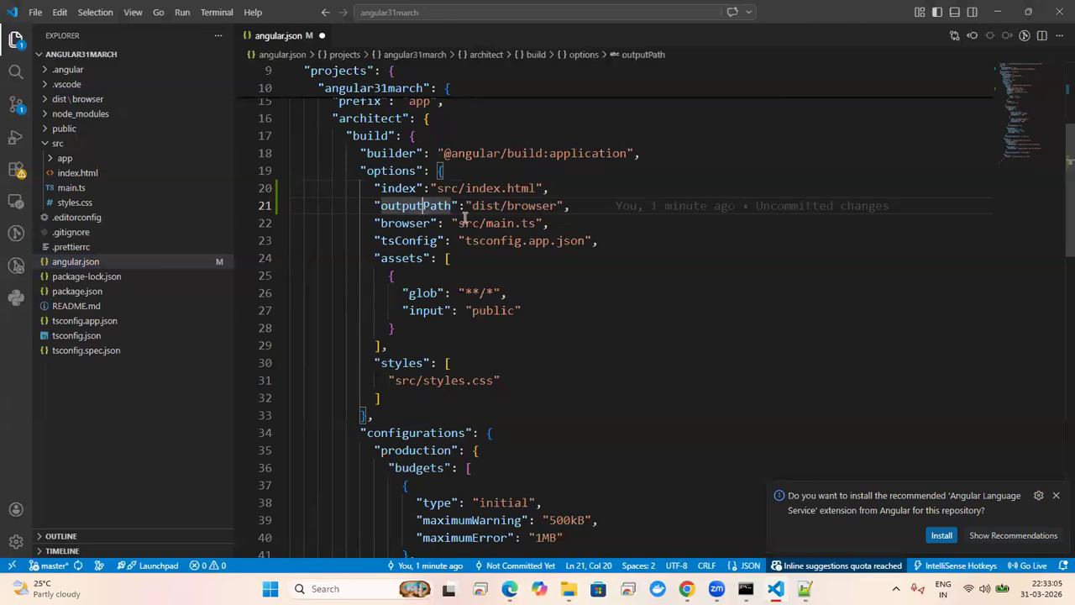
click(529, 205)
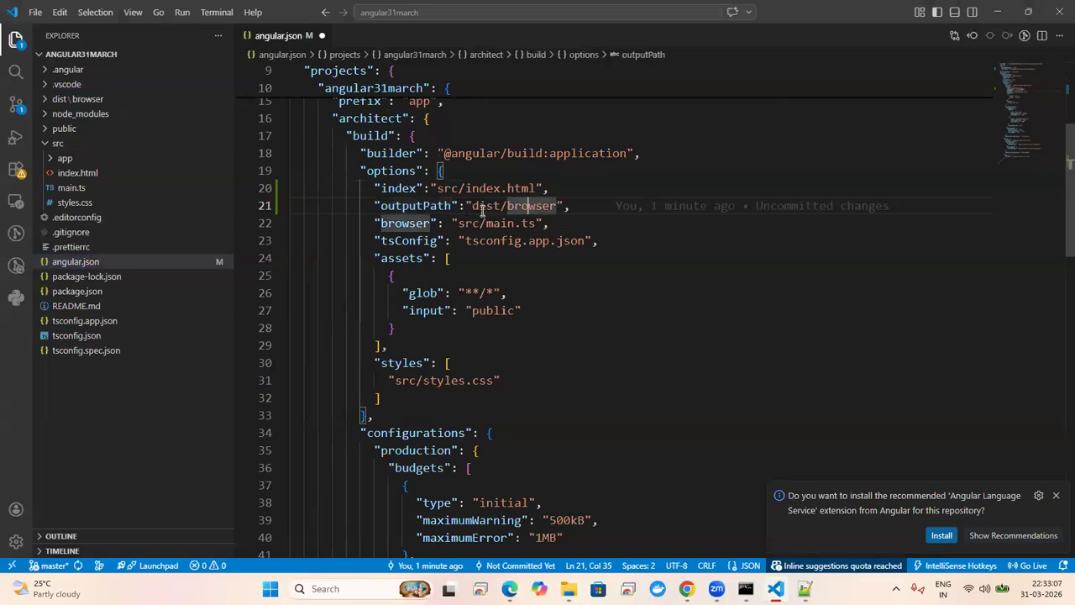
click(492, 208)
click(534, 207)
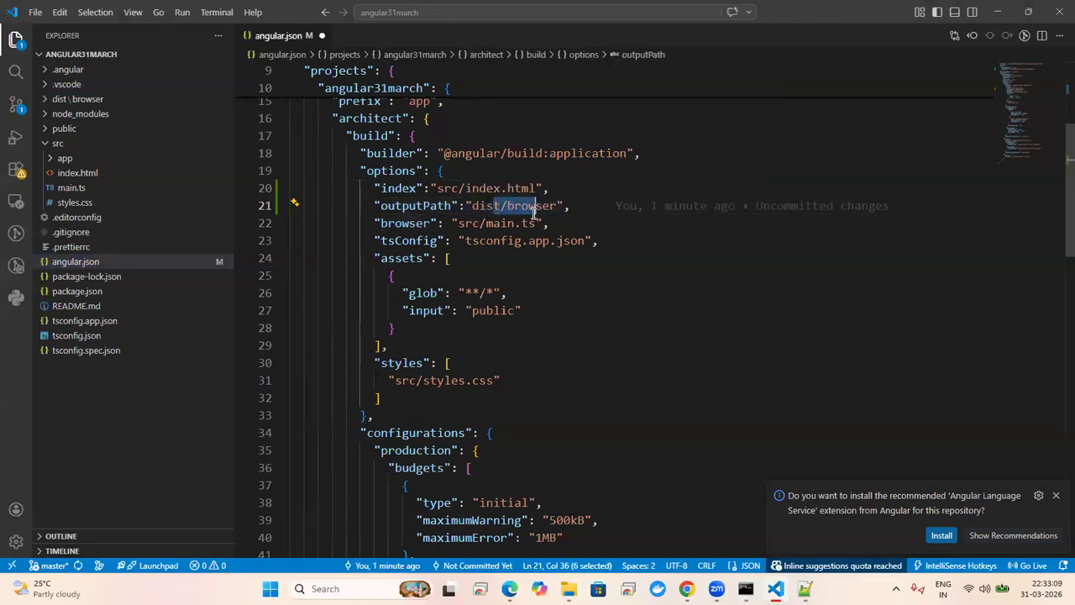
click(554, 188)
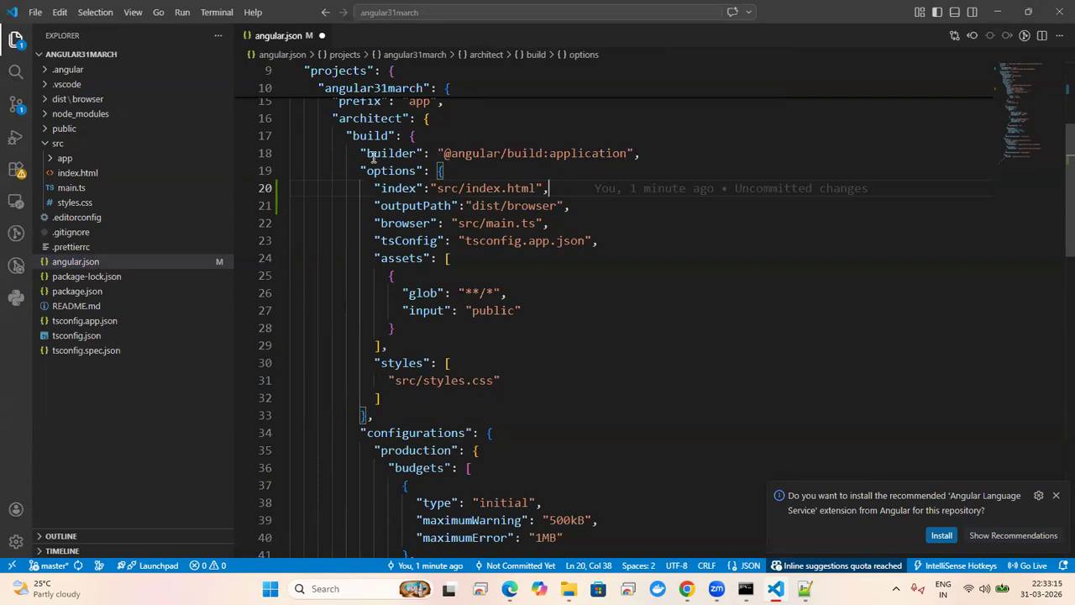
Step: Stage all changes and commit the angular.json edit with the message 'changes'
click(16, 107)
click(588, 207)
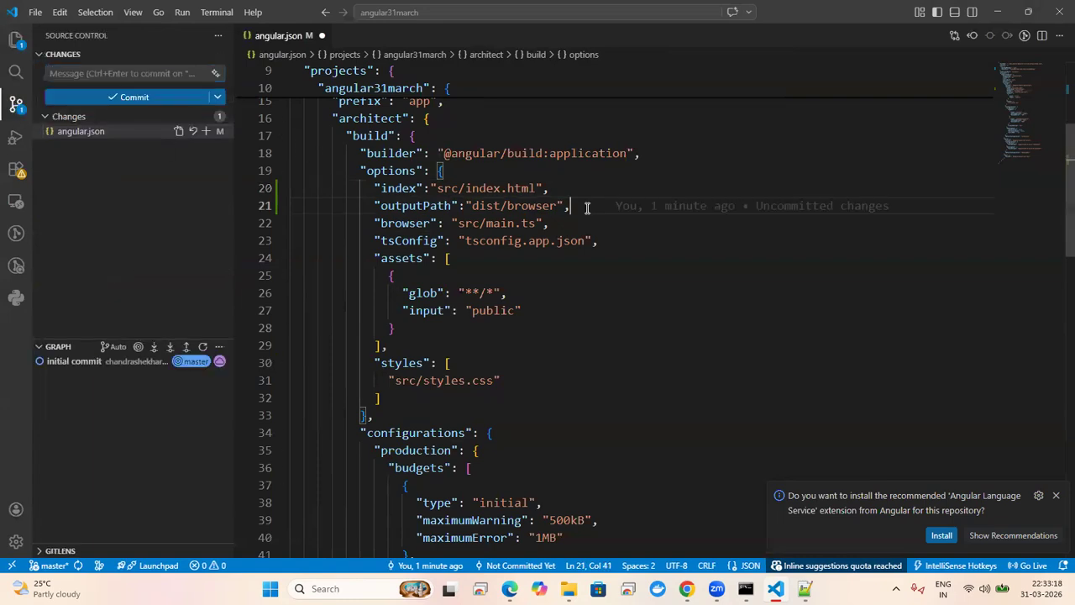
click(126, 74)
text(changes)
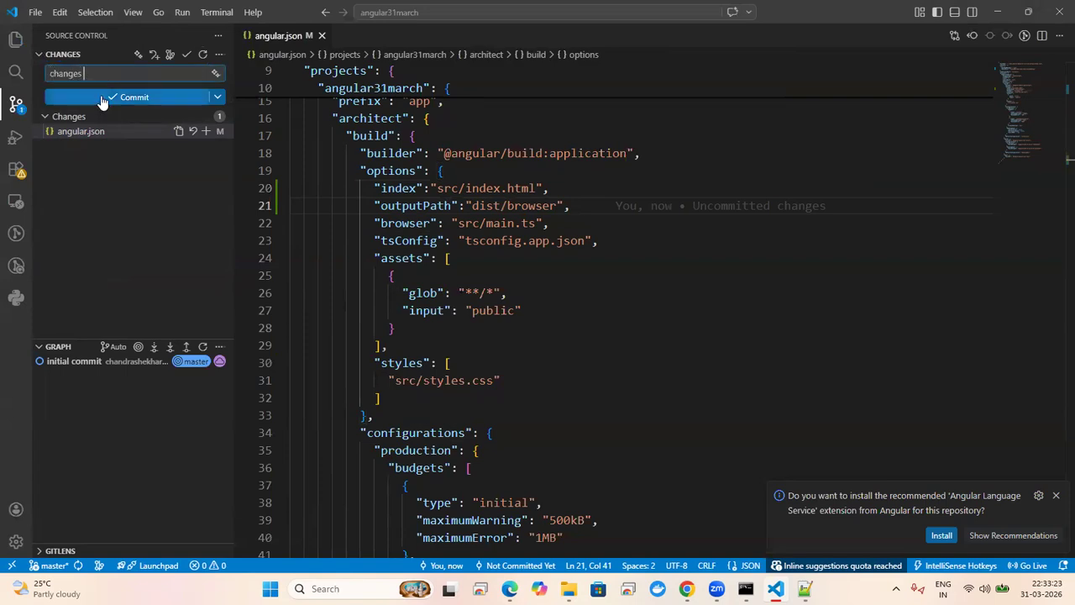
click(106, 98)
click(485, 298)
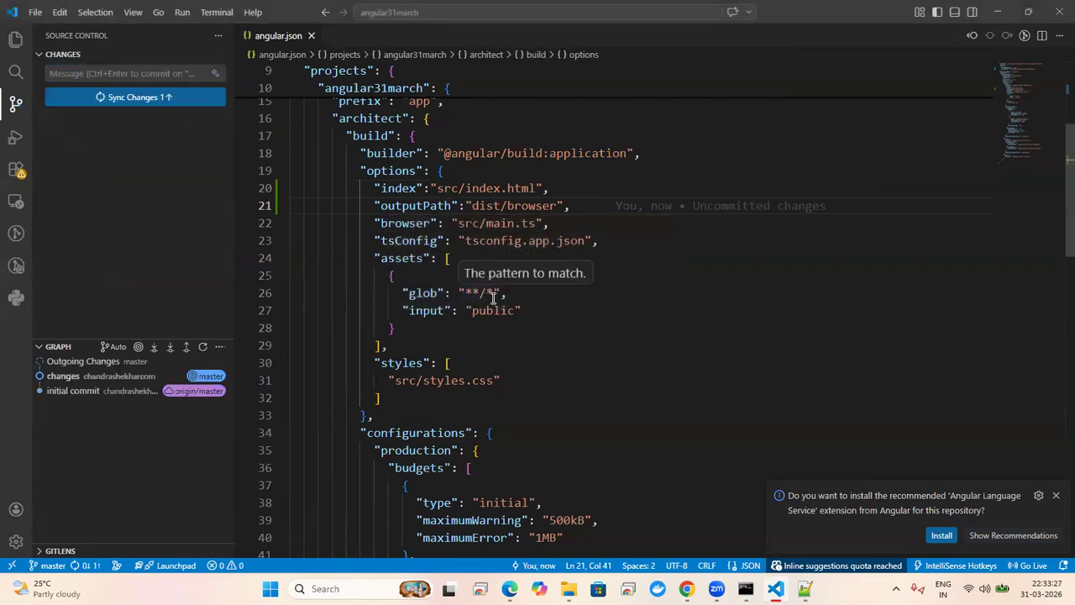
Step: Sync the 'changes' commit so master and origin/master match
click(155, 98)
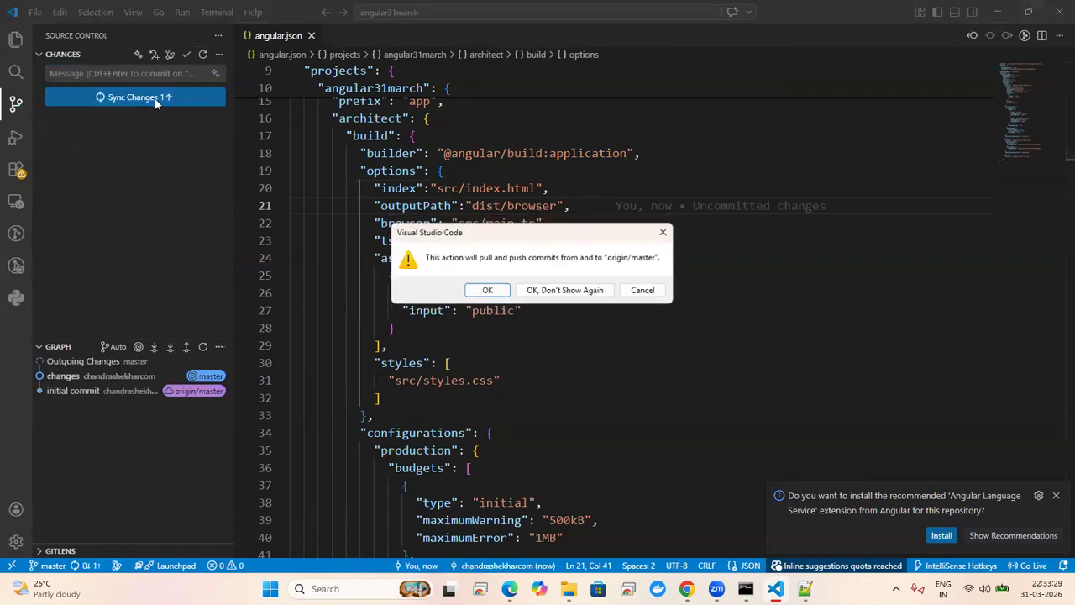
click(485, 291)
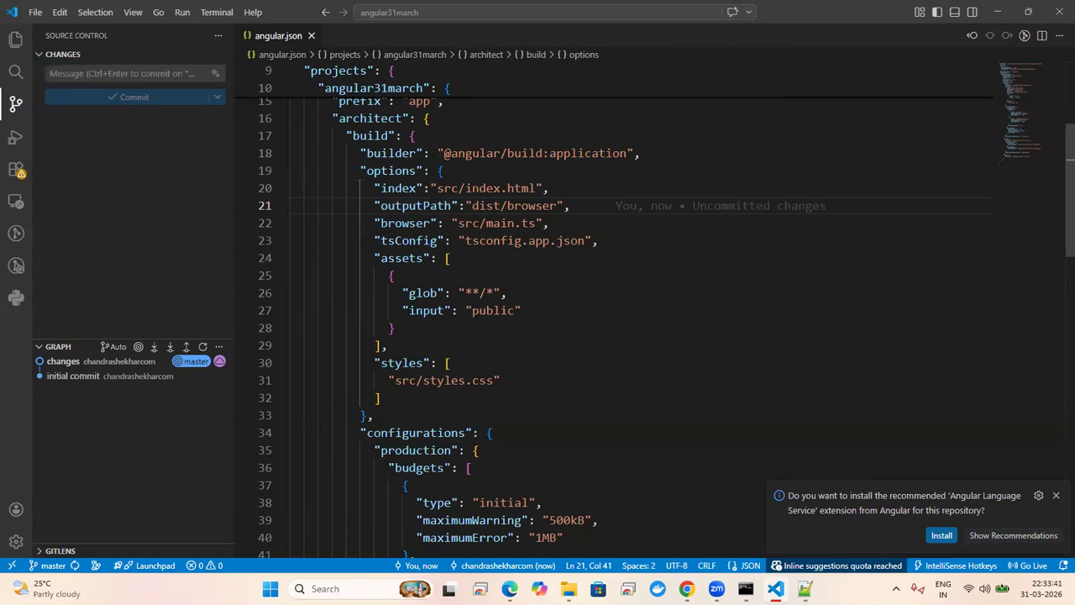
key(alt+Tab)
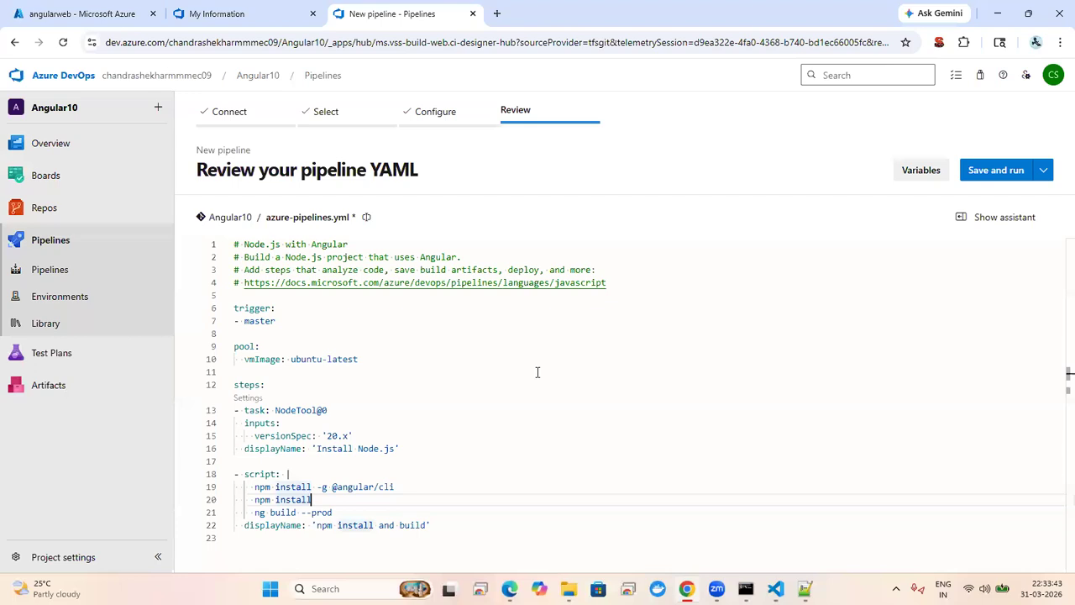
Step: Replace --prod in the line-21 ng build command with --configuration=production --output-path=dist
click(429, 386)
key(Down)
key(Down)
key(Down)
key(Down)
key(Down)
key(Down)
key(Down)
key(Down)
key(Down)
key(Down)
key(Down)
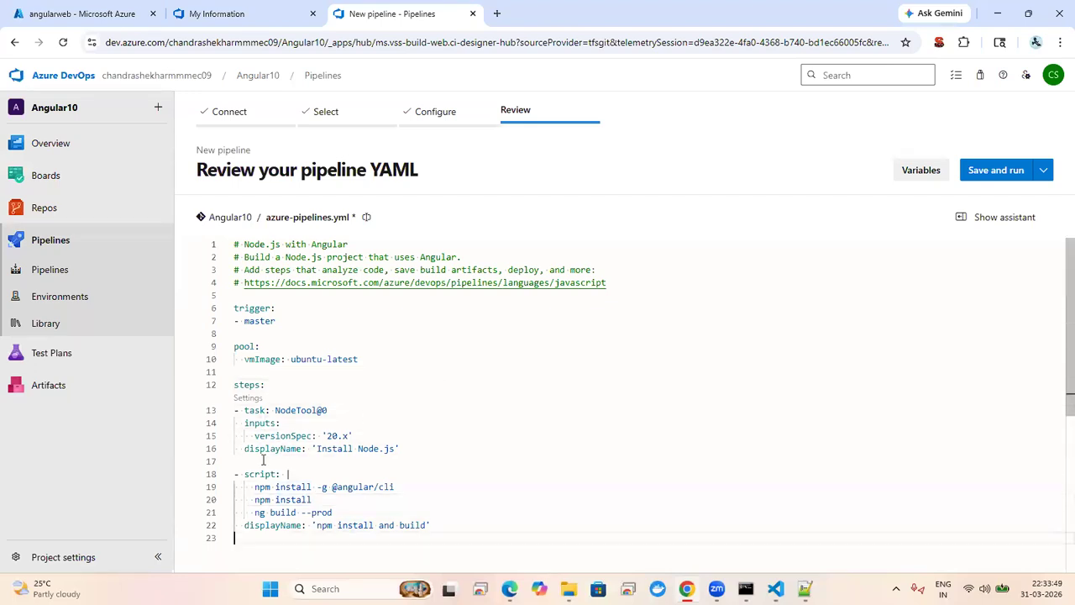
click(346, 510)
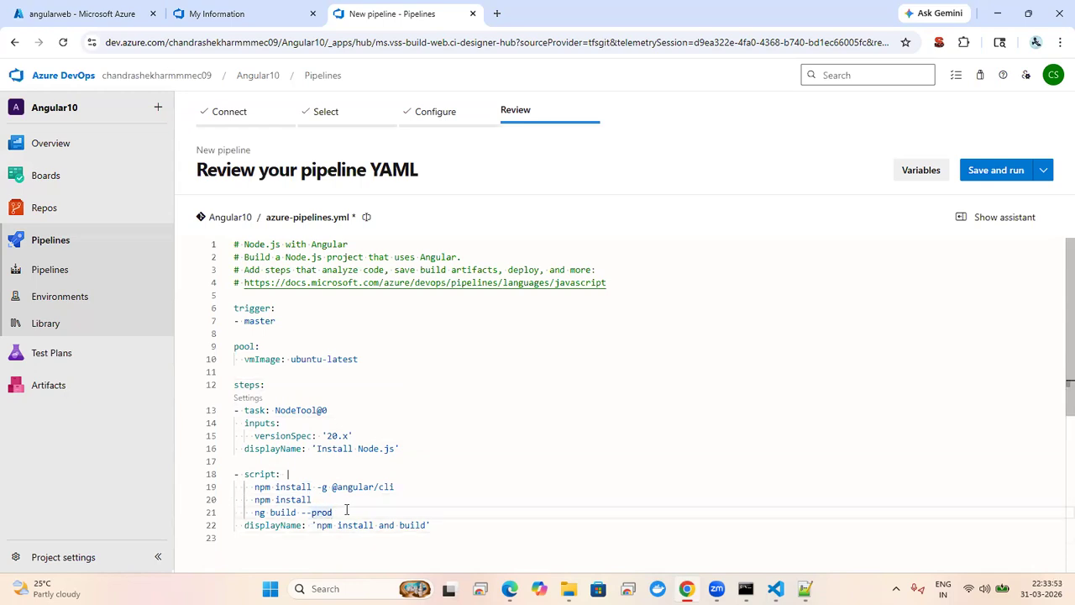
text(configuration=)
key(Right)
key(Right)
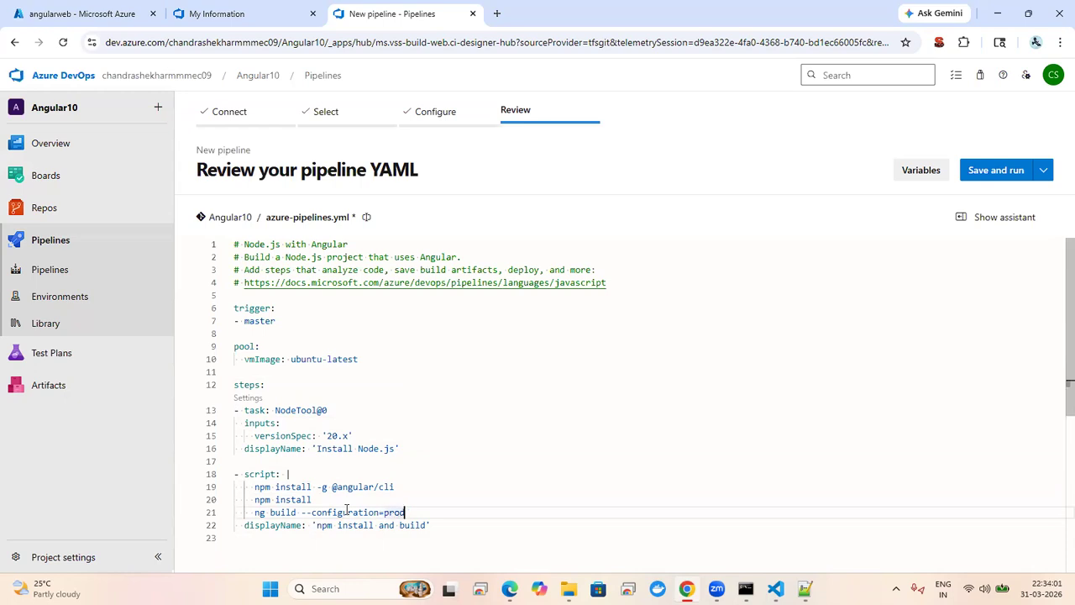
text(uction --output-pa)
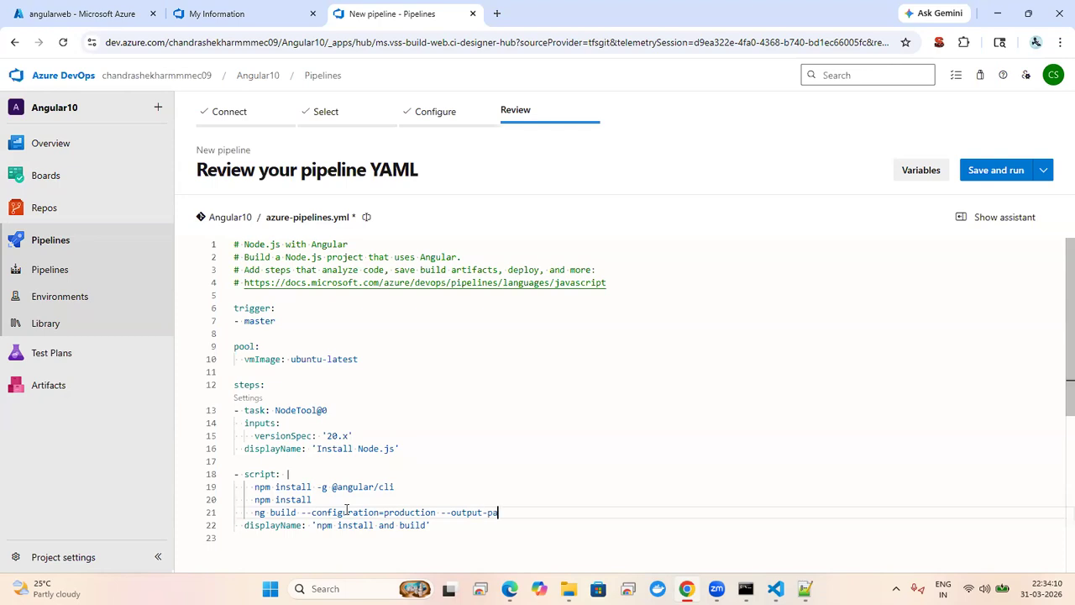
text(th=dist)
key(Down)
key(Down)
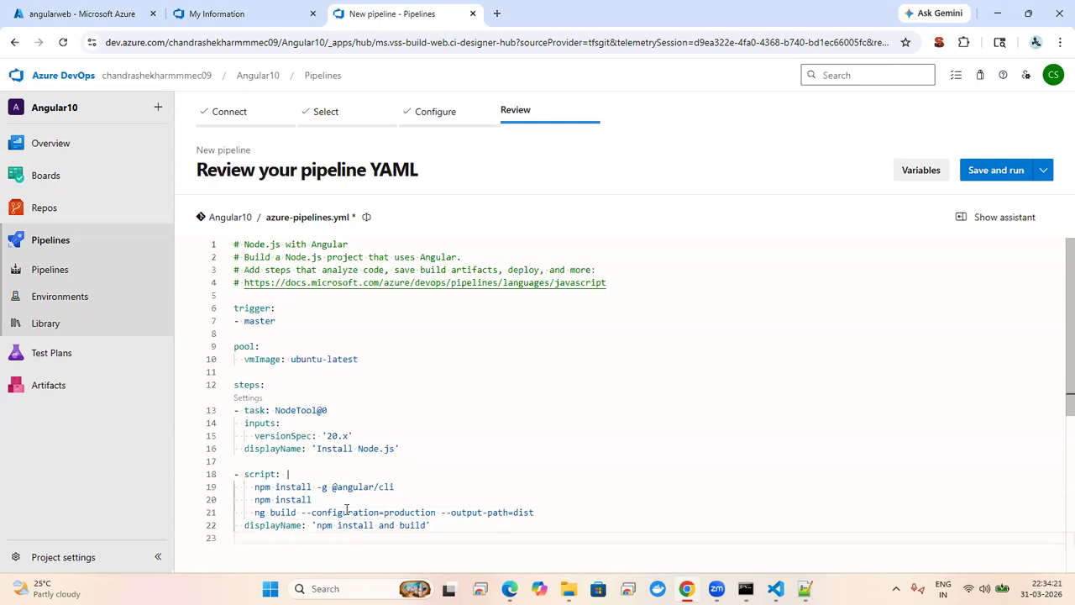
click(983, 220)
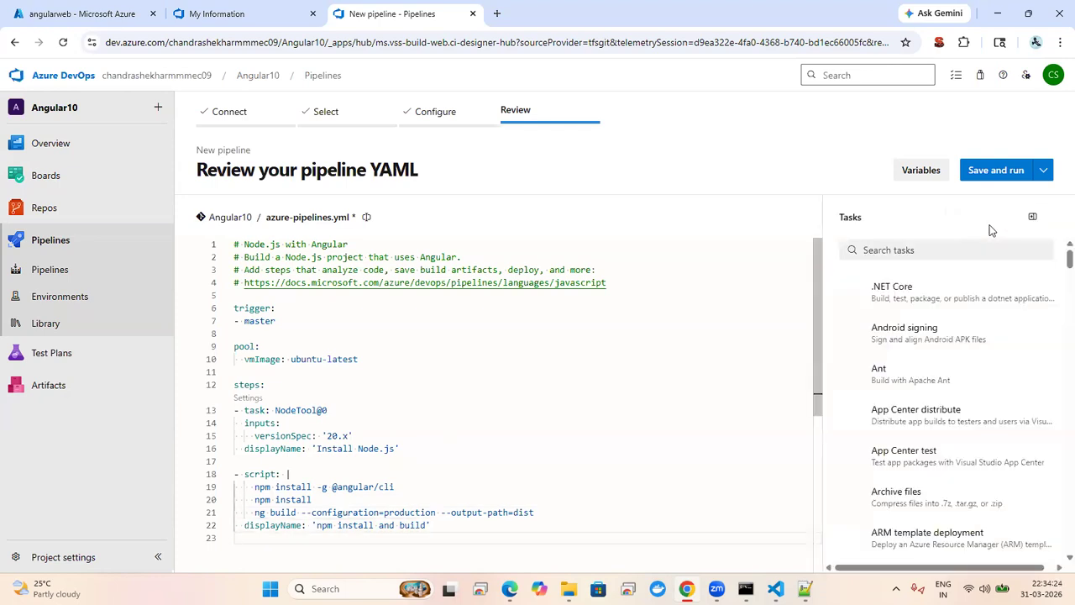
Step: Pick the Archive files task and select its Root folder field, which defaults to $(Build.BinariesDirectory)
click(909, 250)
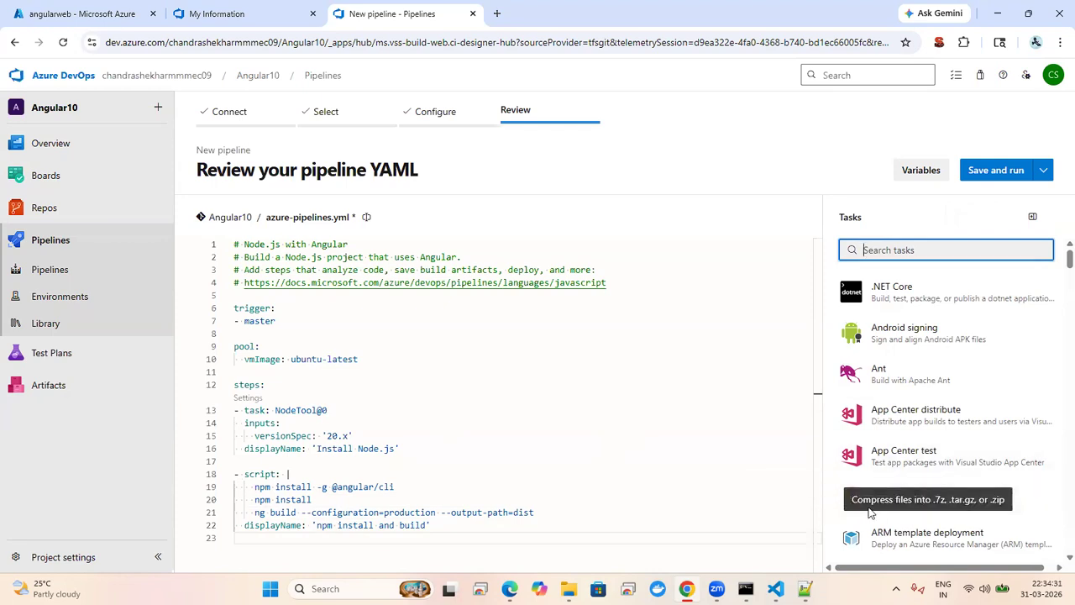
click(1022, 499)
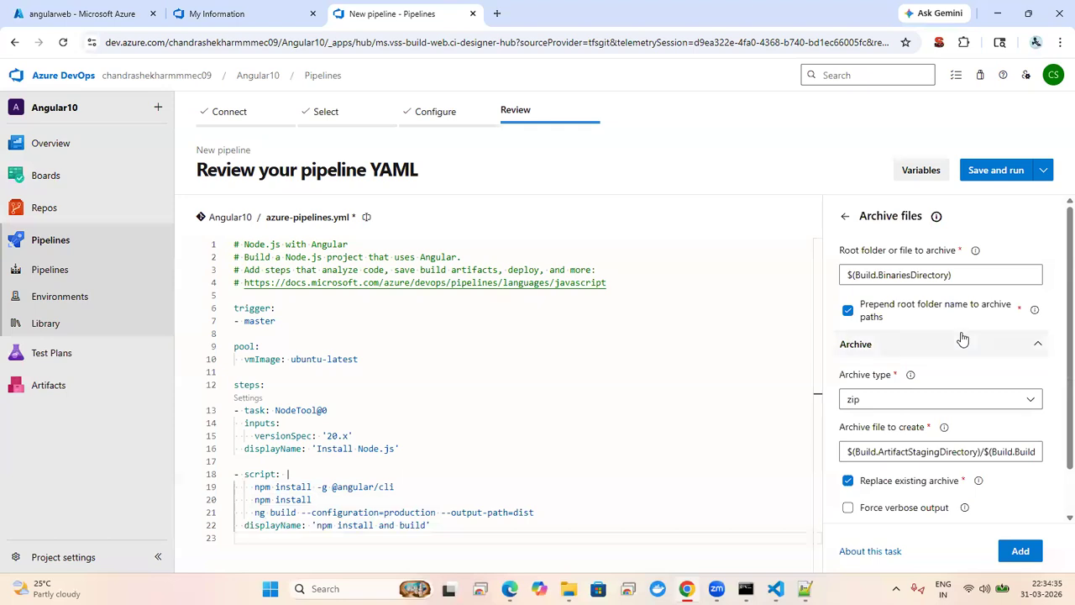
scroll(1055, 244, down, 1)
scroll(1056, 235, up, 1)
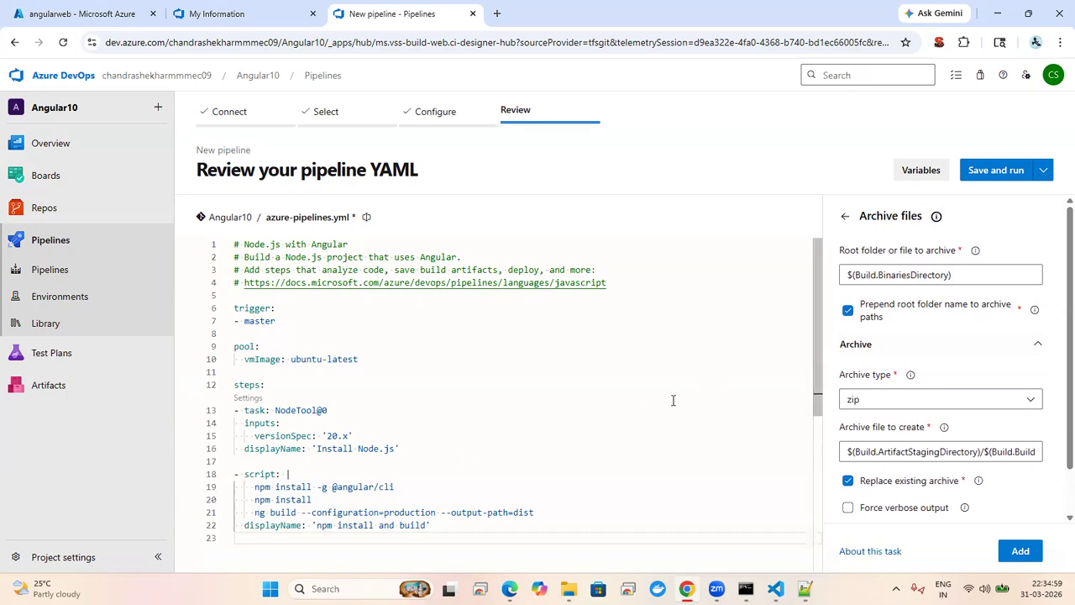
click(975, 277)
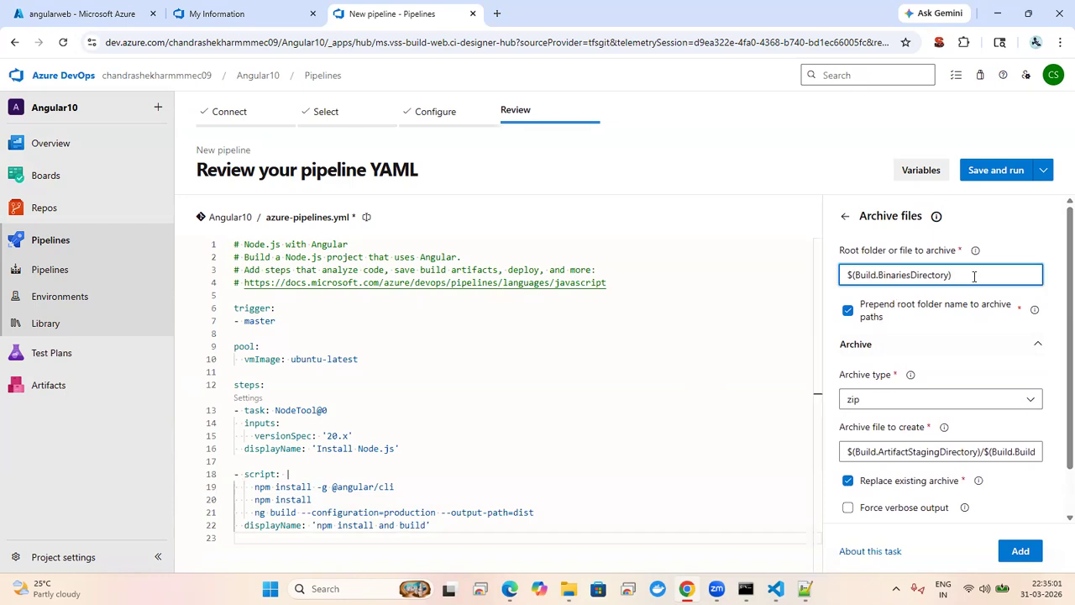
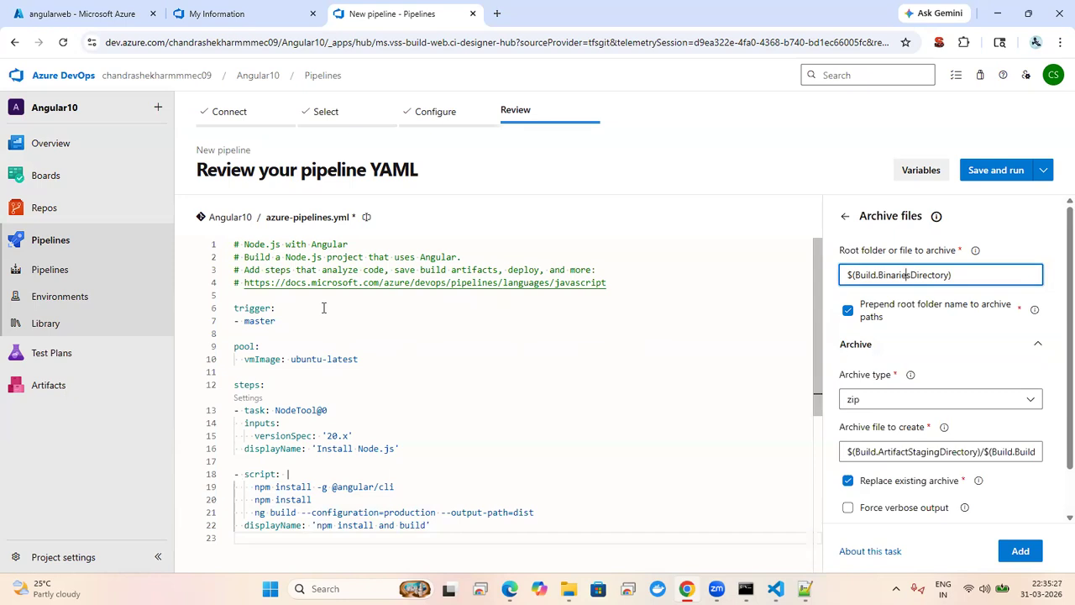
Step: Delete BinariesDirectory from the Archive root folder and add a new line after YAML line 22
click(352, 400)
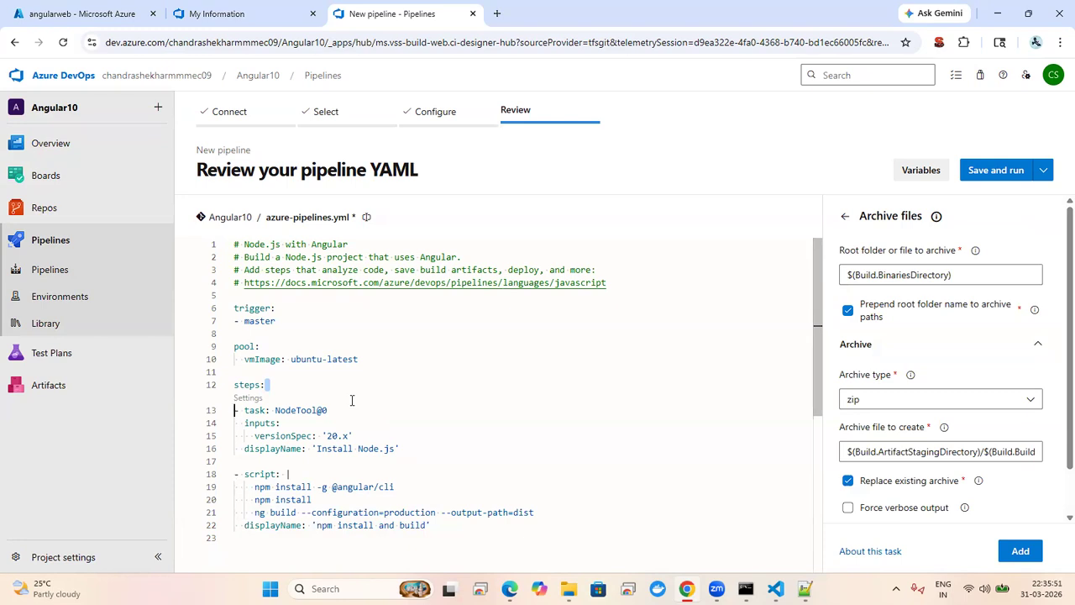
click(384, 414)
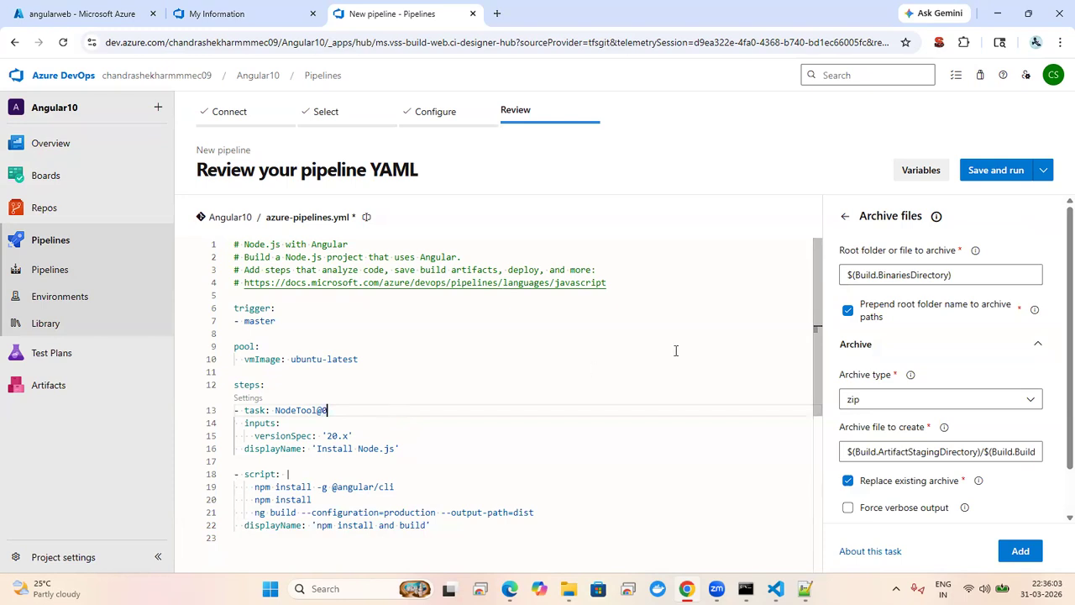
double_click(915, 277)
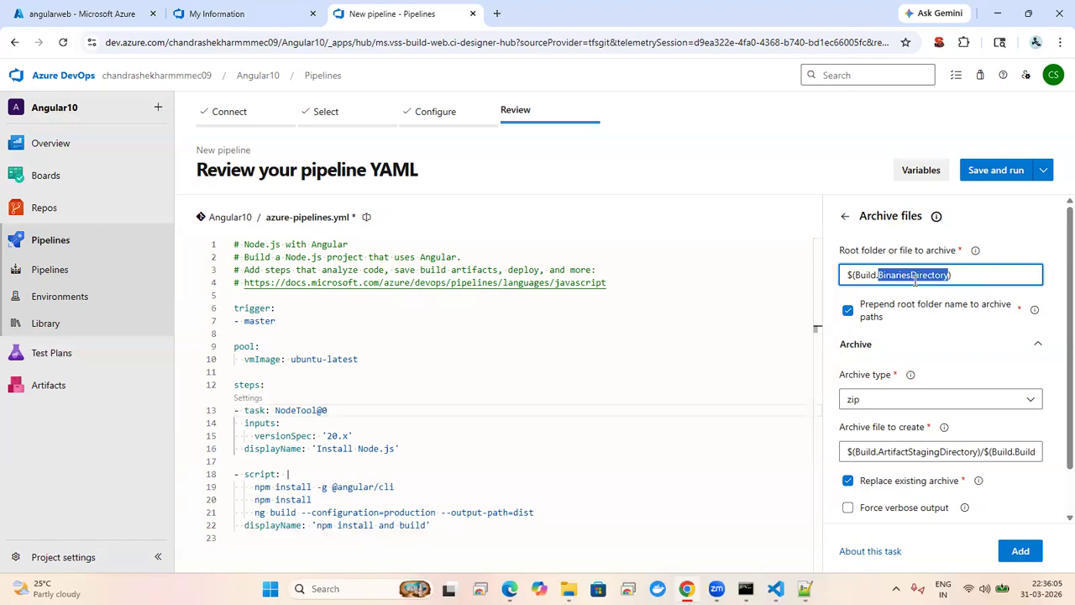
key(BackSpace)
key(BackSpace)
key(BackSpace)
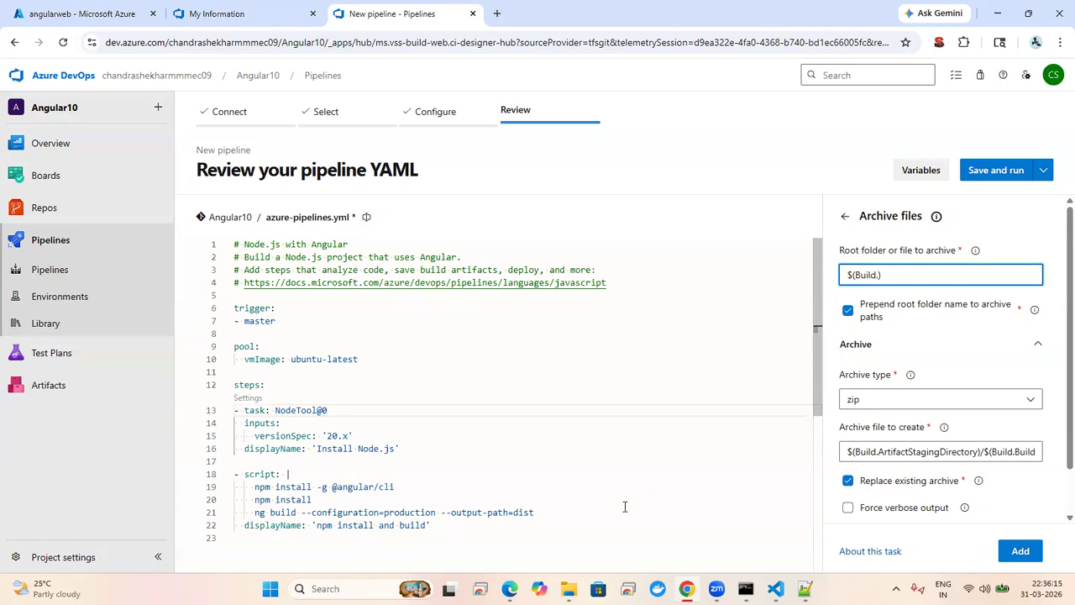
click(625, 507)
key(Down)
key(Return)
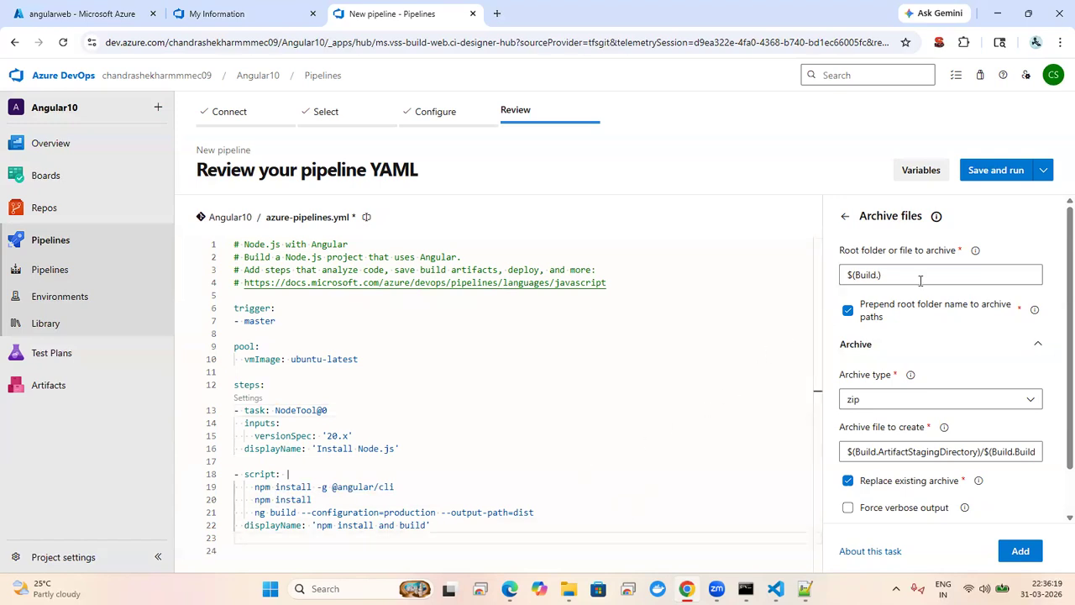
Step: Change the Archive files root folder path to $(Build.ArtifactStagingDirectory)
click(881, 275)
click(880, 278)
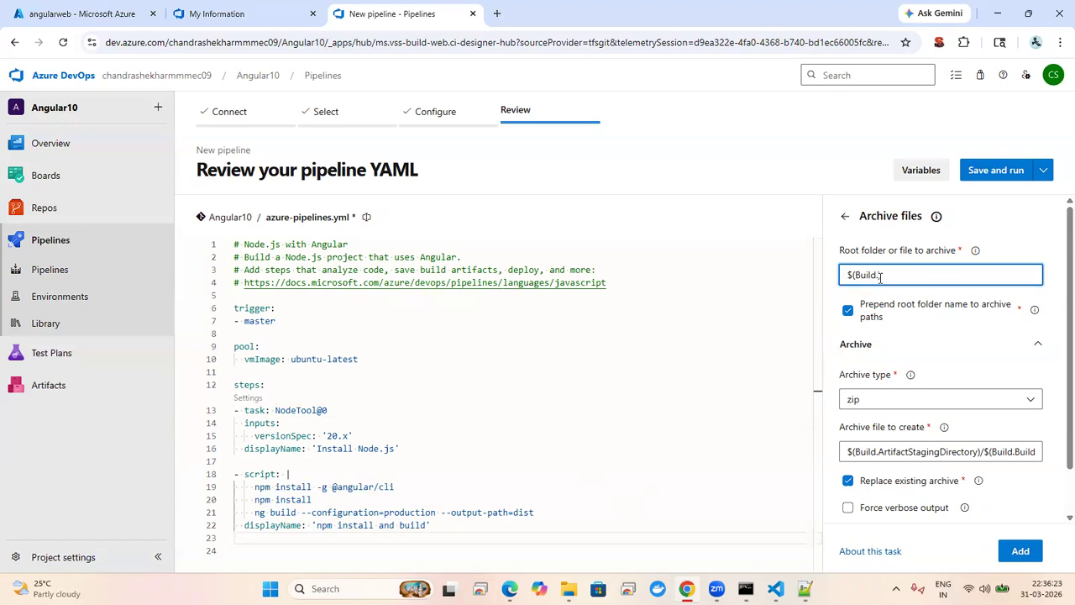
key(BackSpace)
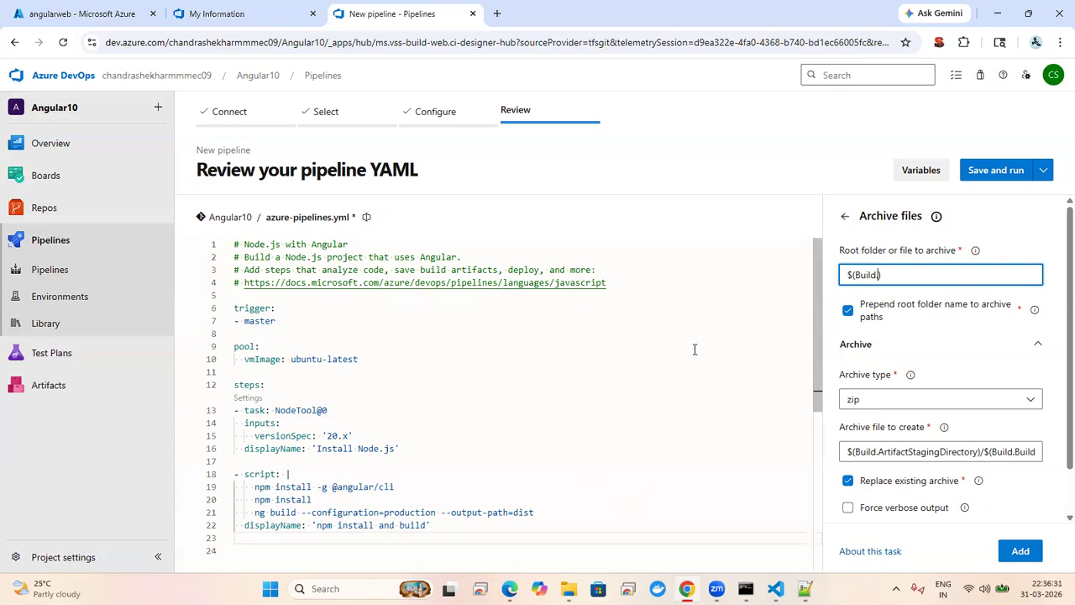
key(BackSpace)
text(.Artifact)
text(StagingDirectory)
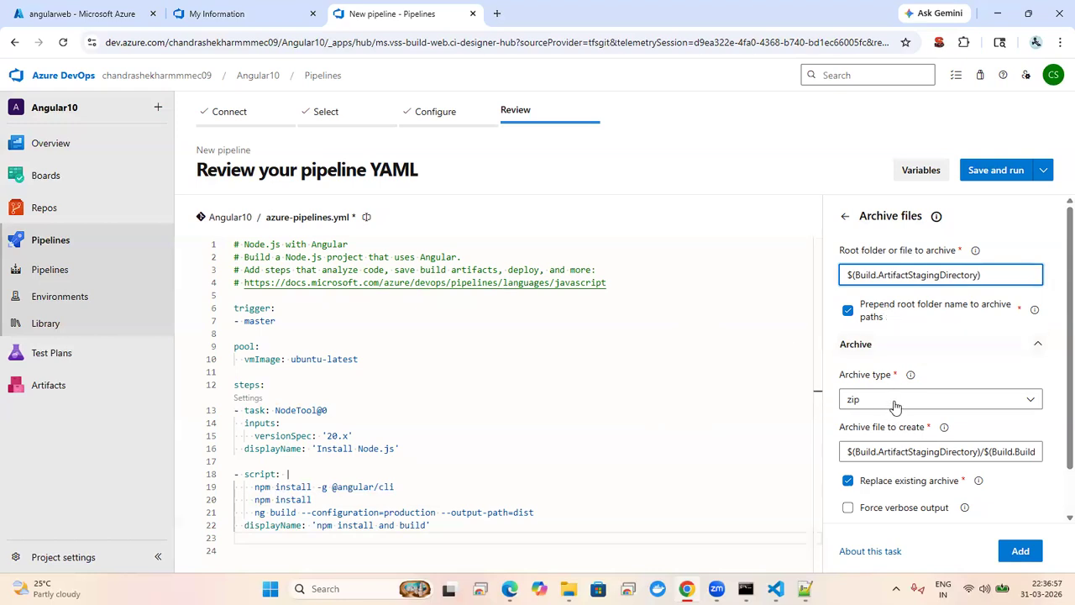
Step: Keep zip as the archive format and undo the root folder back to $(Build.BinariesDirectory)
click(926, 405)
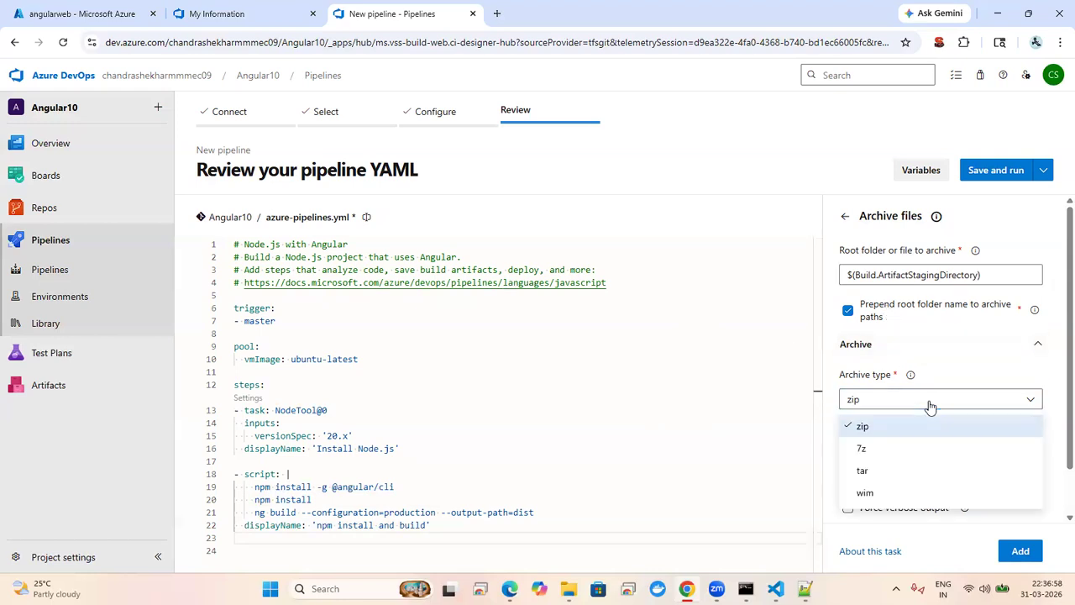
click(930, 406)
scroll(1057, 349, down, 1)
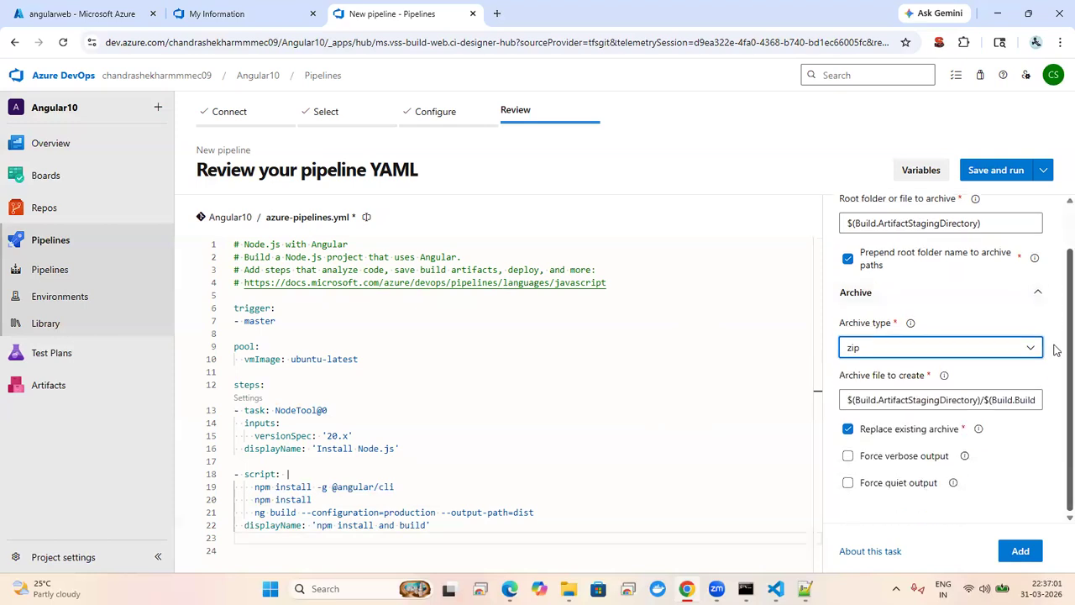
click(967, 401)
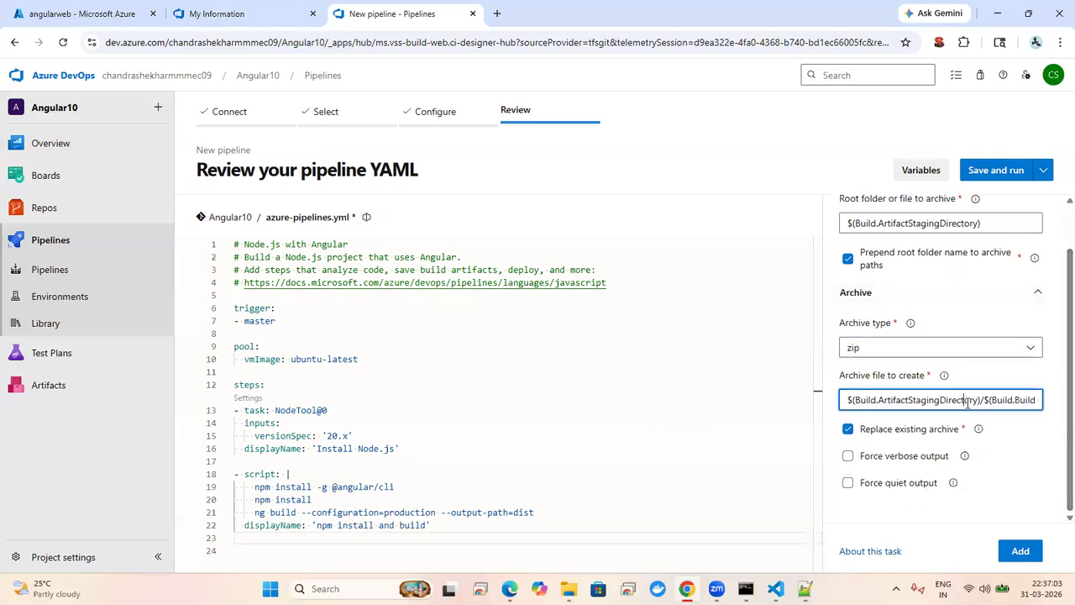
drag(979, 402, 857, 407)
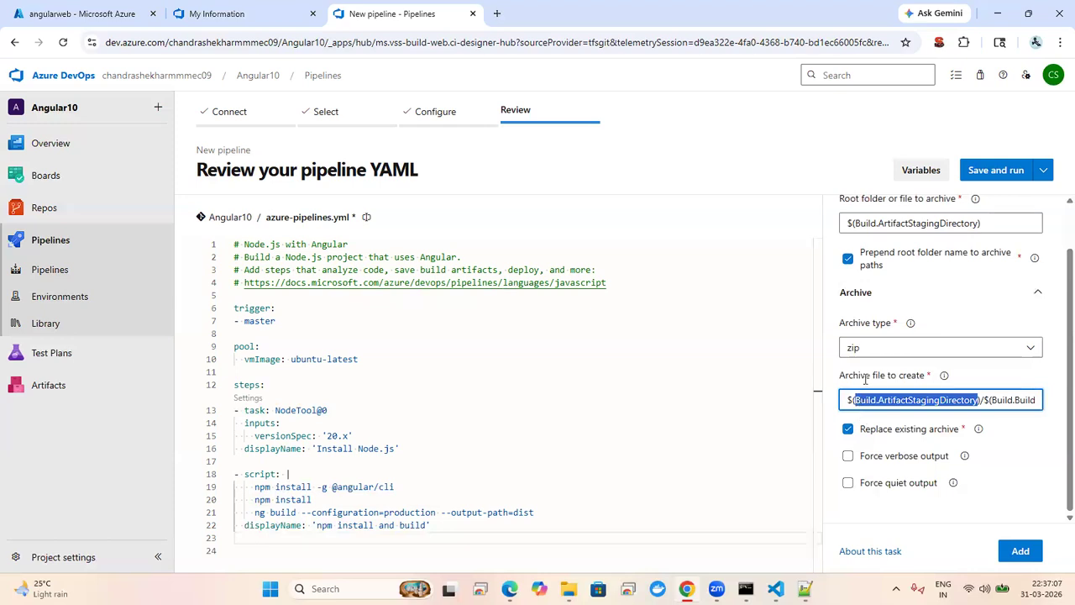
click(979, 223)
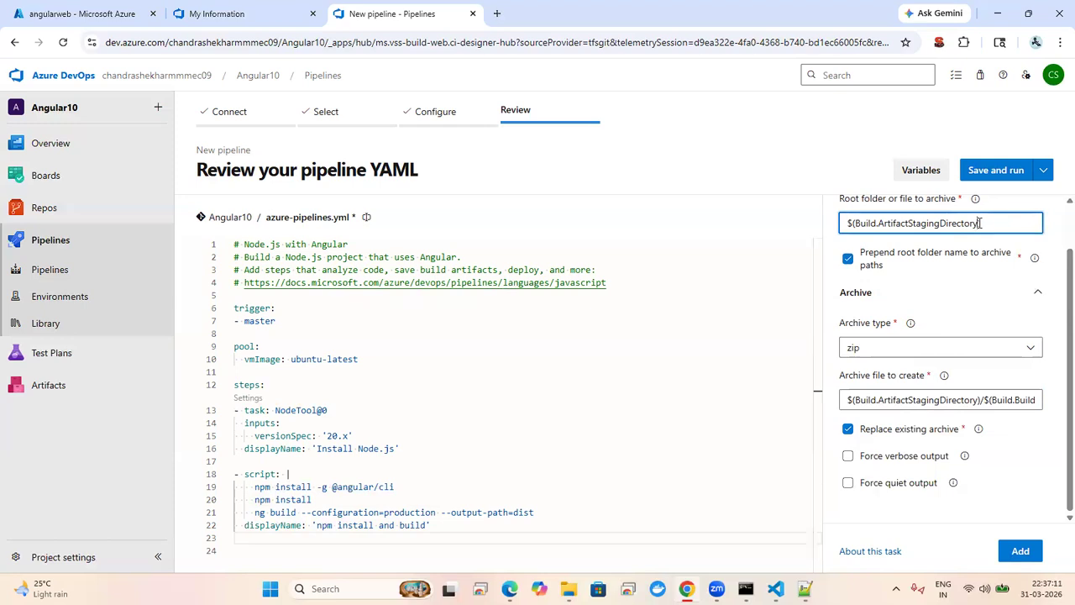
key(ctrl+z)
key(ctrl+z)
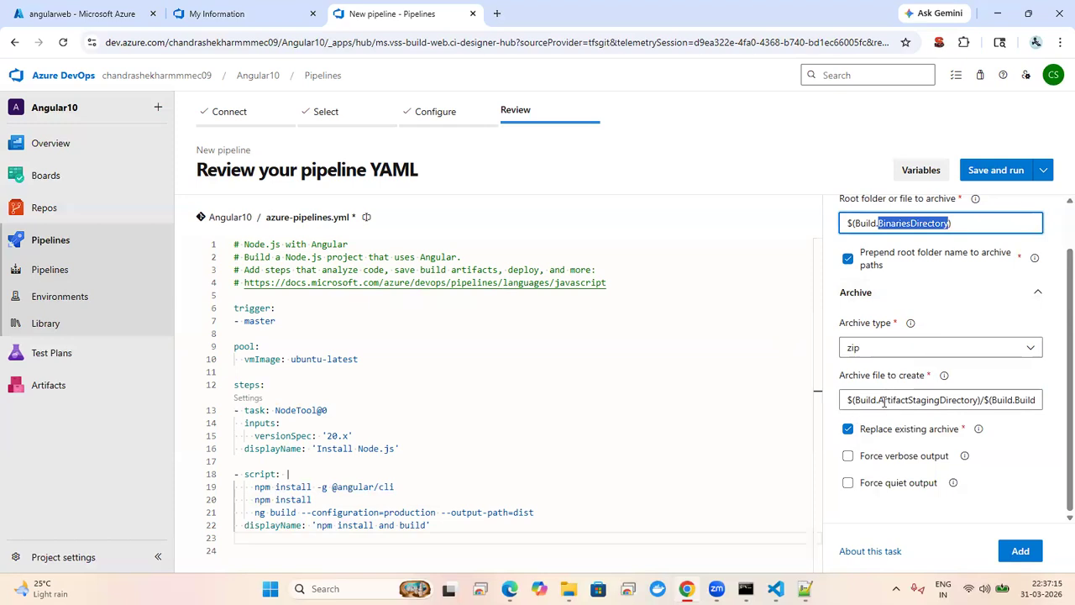
Step: Put the caret on the empty line 23 below the npm install and build step
click(928, 514)
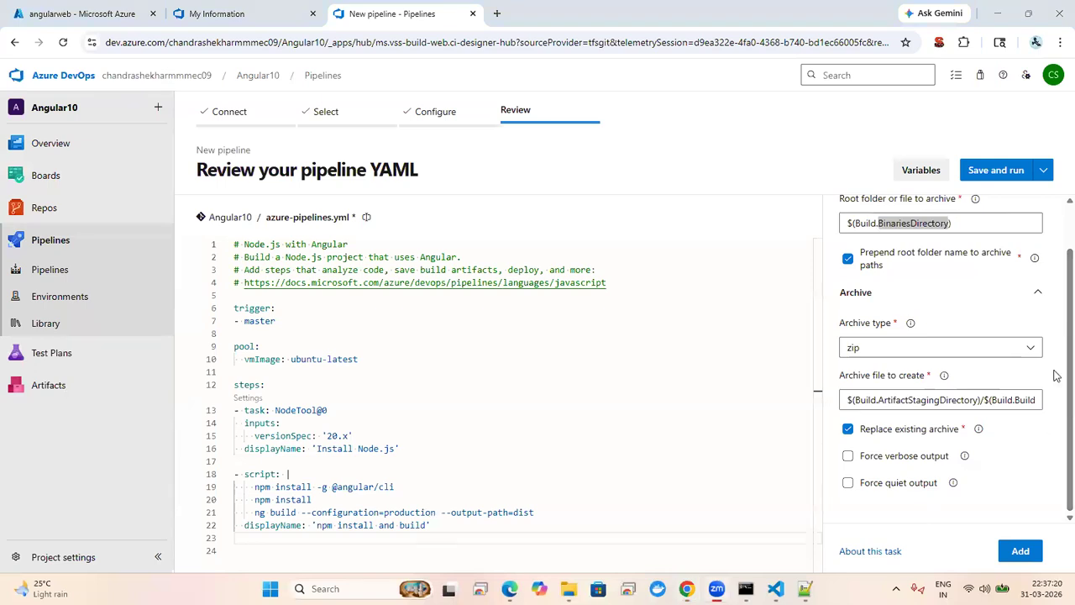
click(1025, 428)
click(1002, 476)
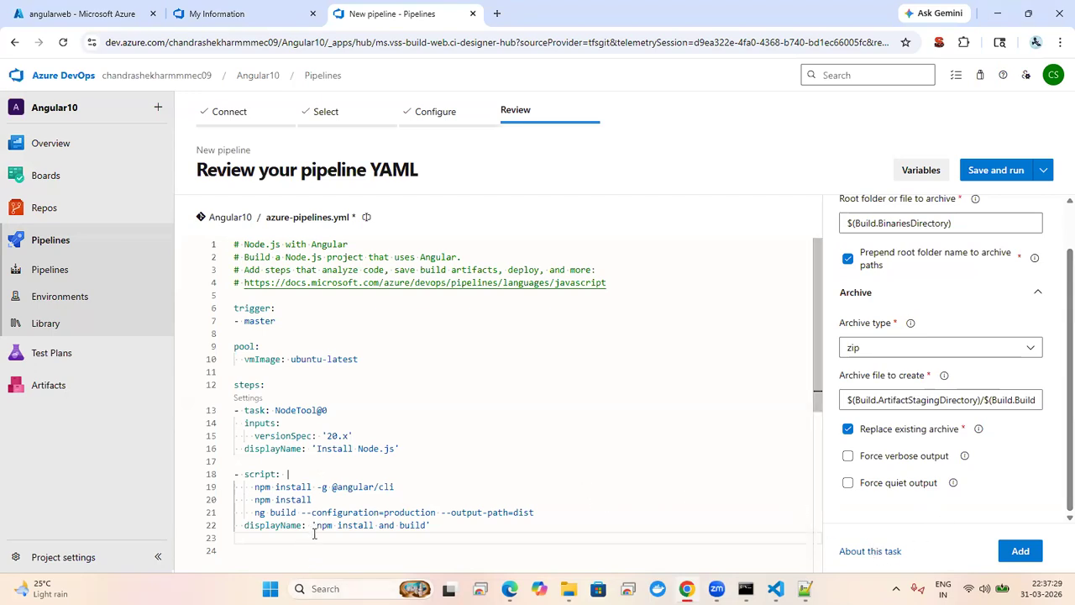
click(452, 472)
key(Down)
key(Down)
key(Down)
key(Down)
key(Down)
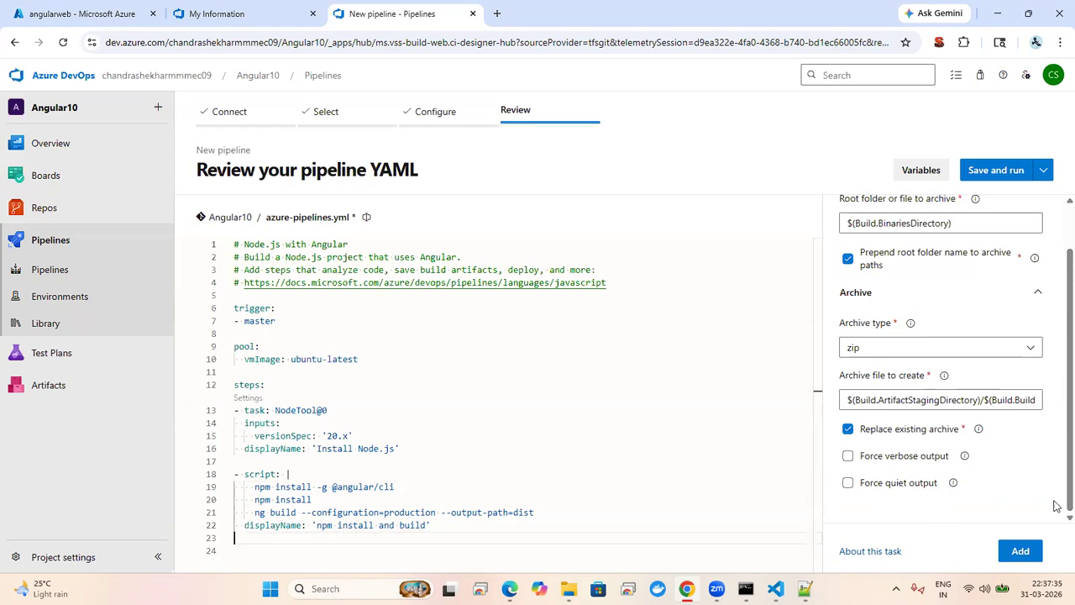
Step: Insert the ArchiveFiles@2 step and clear its rootFolderOrFile value on line 25
click(1020, 553)
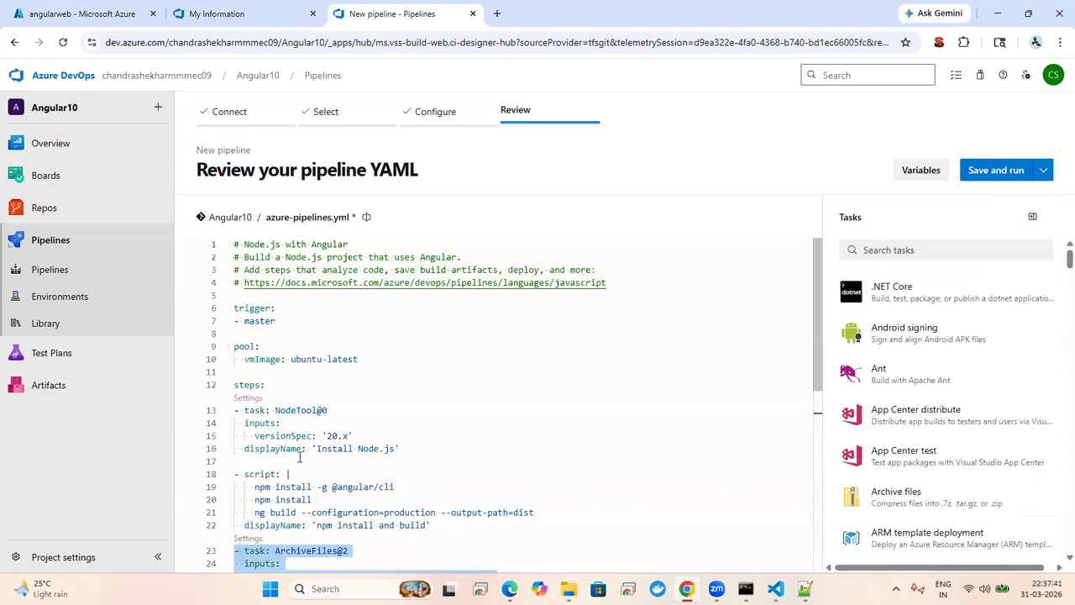
scroll(299, 458, down, 1)
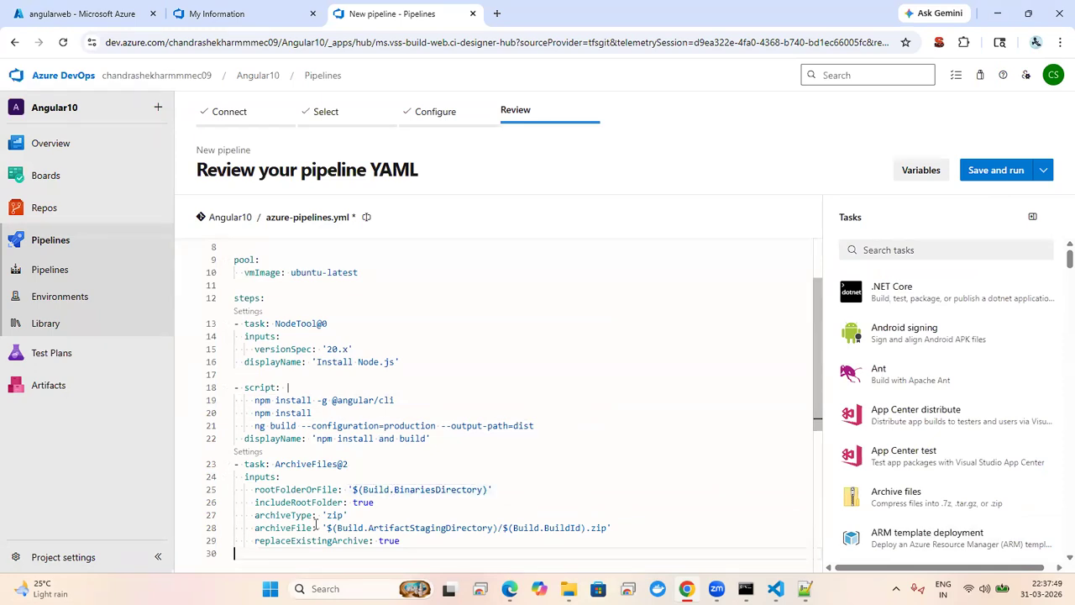
double_click(277, 489)
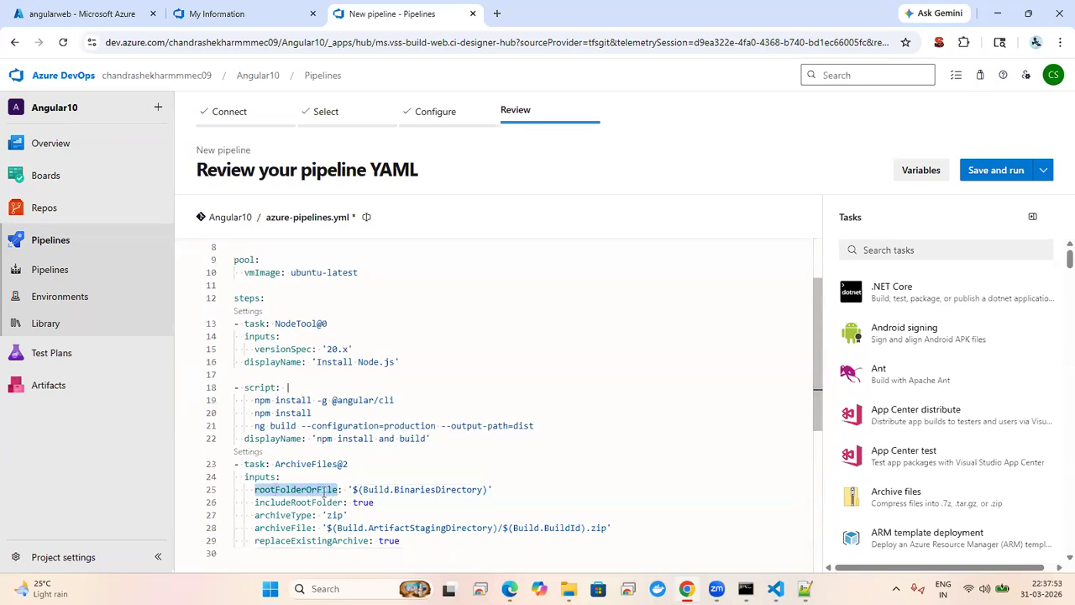
click(457, 489)
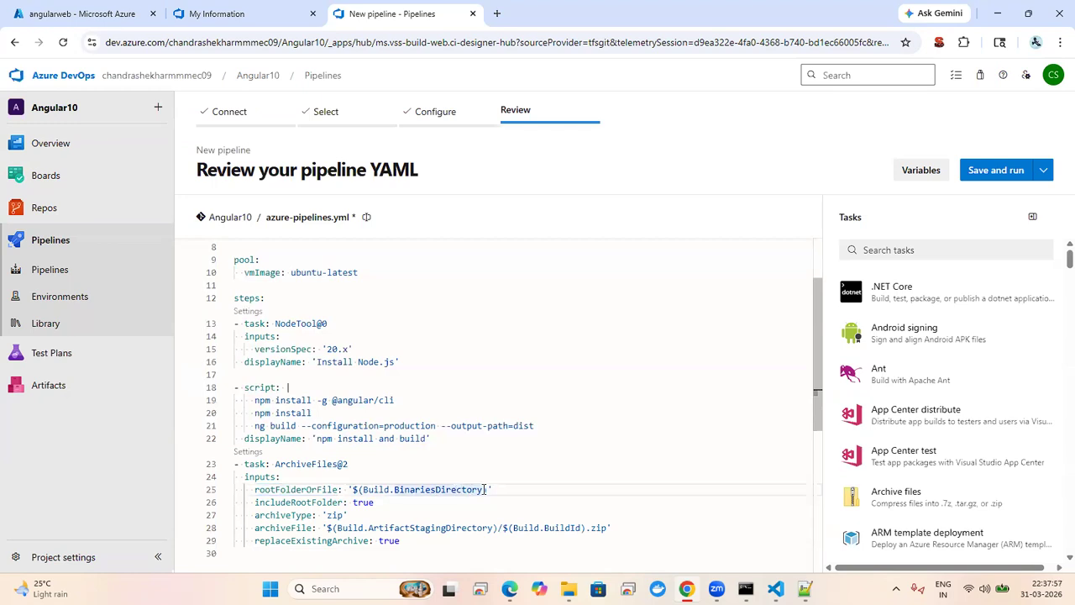
key(Right)
key(Right)
key(Right)
key(Right)
key(Right)
key(BackSpace)
key(BackSpace)
key(BackSpace)
key(BackSpace)
key(BackSpace)
key(BackSpace)
key(BackSpace)
key(BackSpace)
key(BackSpace)
key(BackSpace)
key(BackSpace)
key(BackSpace)
key(BackSpace)
key(BackSpace)
key(BackSpace)
key(BackSpace)
key(BackSpace)
key(BackSpace)
key(BackSpace)
key(BackSpace)
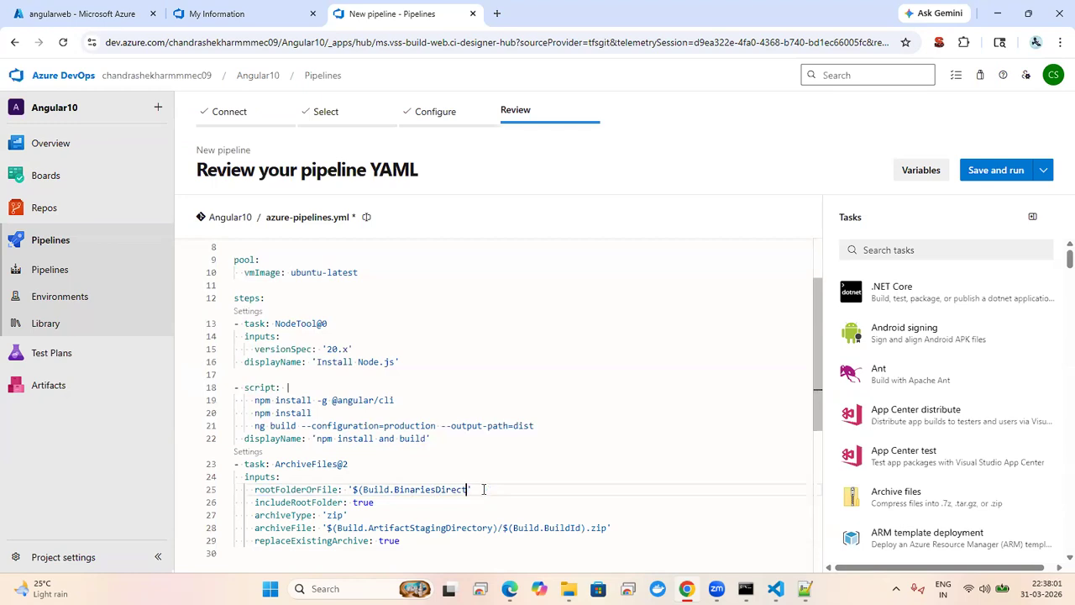
key(BackSpace)
key(BackSpace)
key(BackSpace)
key(BackSpace)
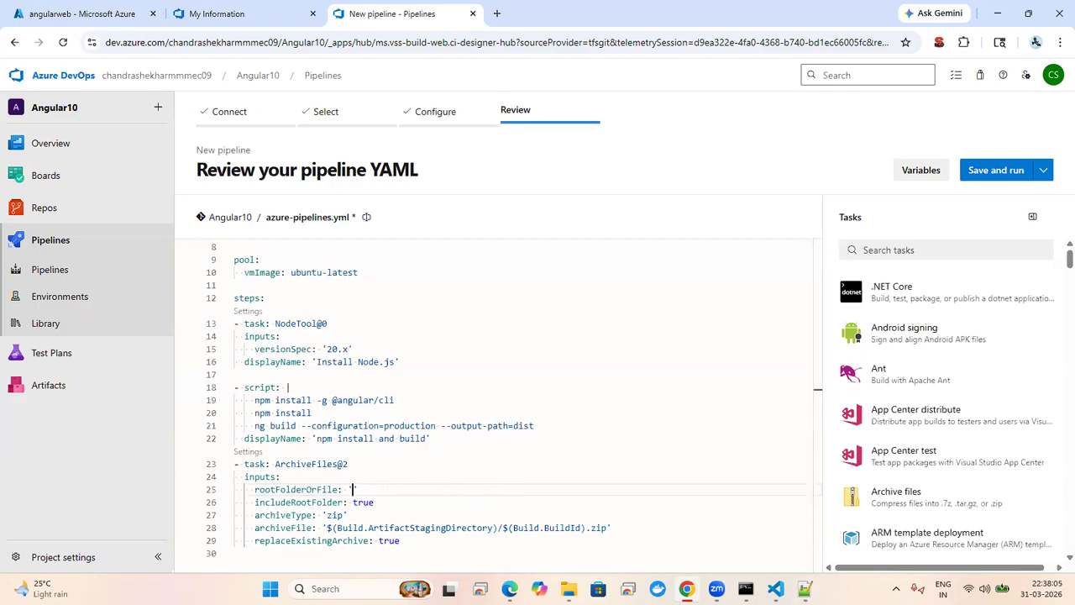
Step: Copy the outputPath value dist/browser from angular.json in VS Code
click(775, 588)
double_click(484, 206)
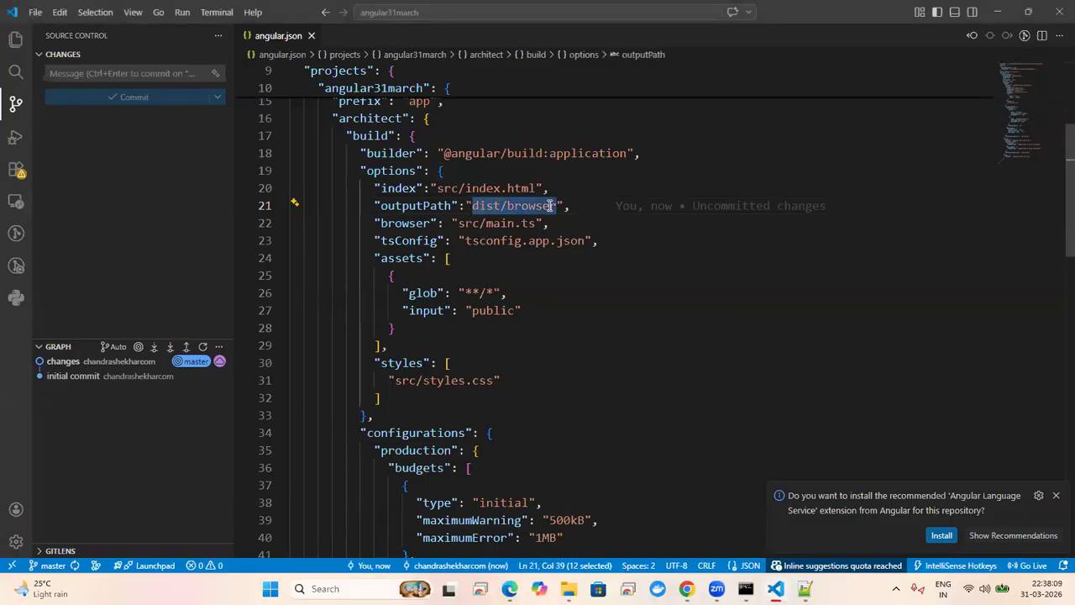
key(alt+Tab)
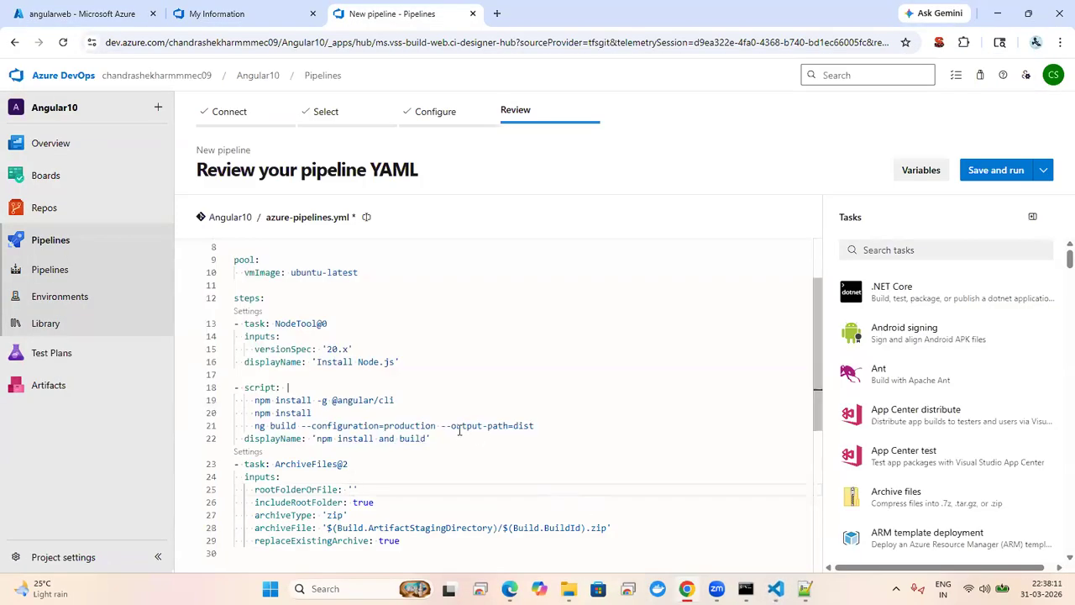
Step: Set rootFolderOrFile to dist/browser and includeRootFolder to false, then review the remaining archive inputs
text(dist/browser)
double_click(370, 503)
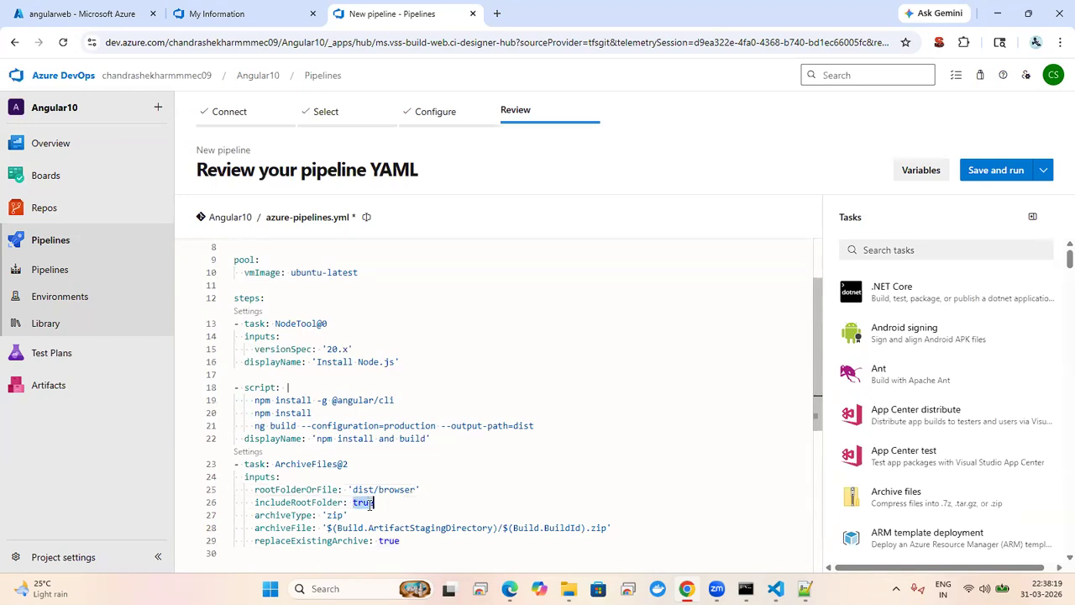
text(false)
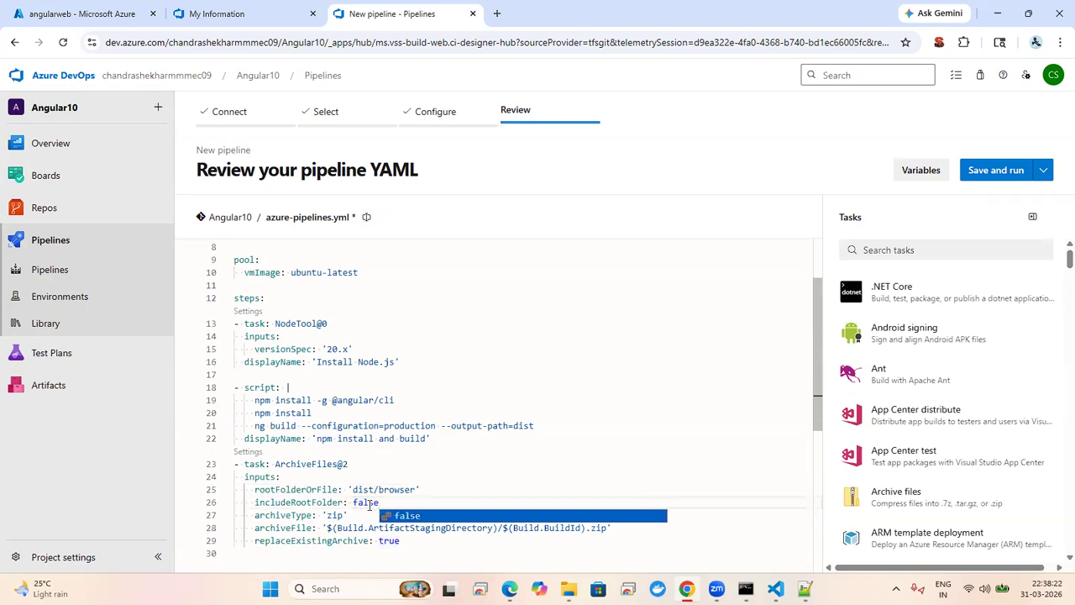
click(424, 515)
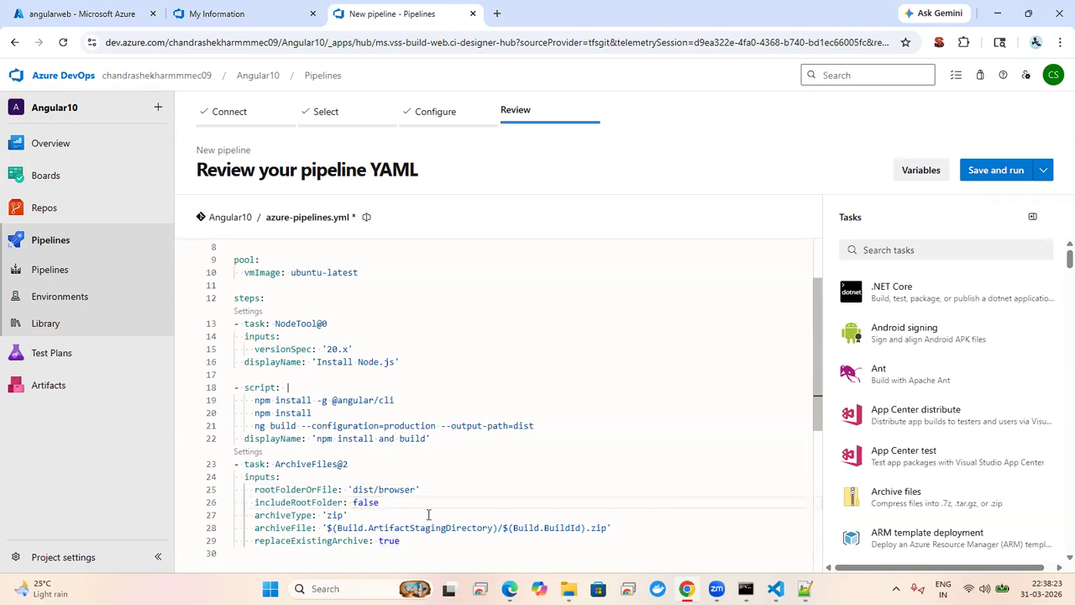
key(Down)
key(Down)
key(Down)
key(Down)
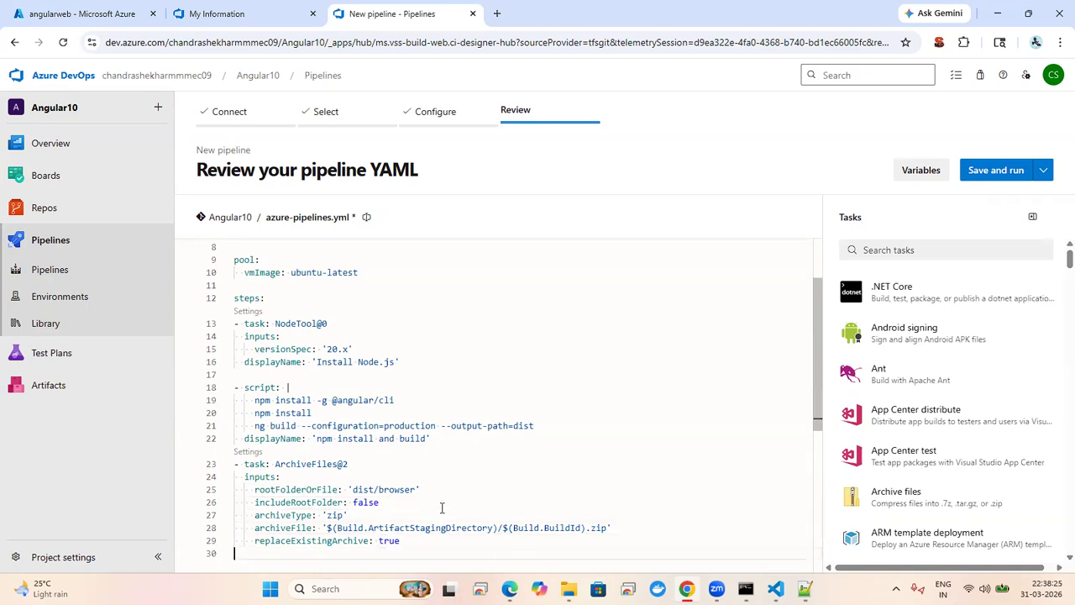
double_click(398, 542)
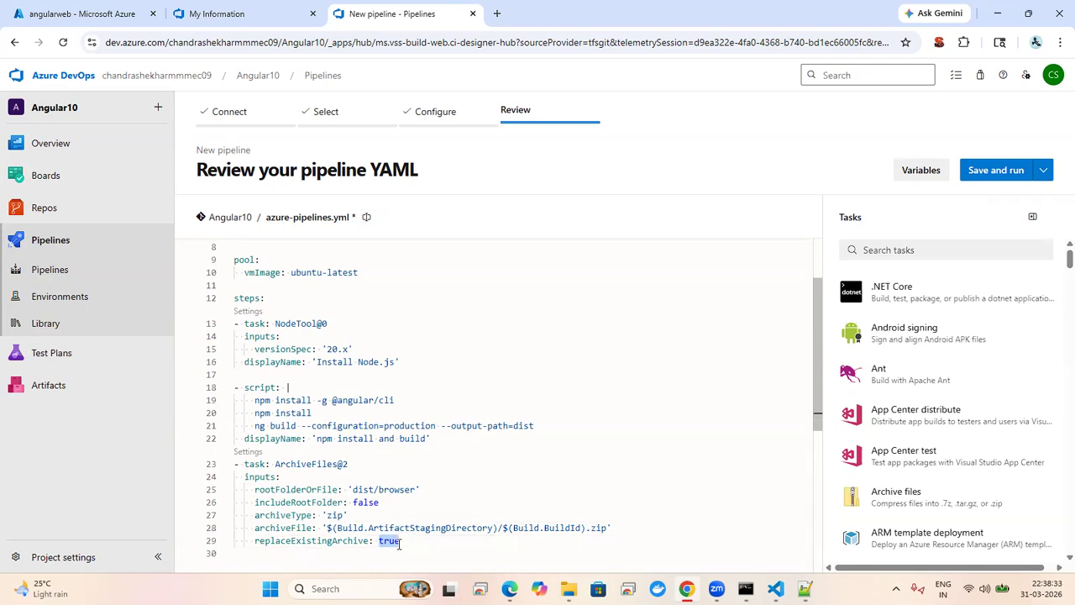
click(412, 528)
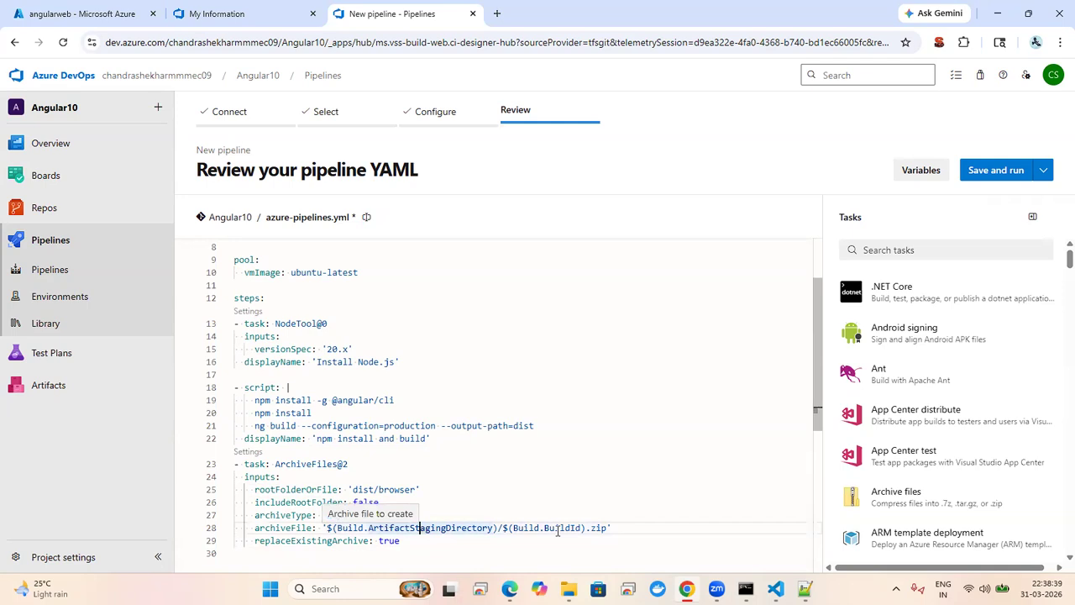
key(Down)
key(Down)
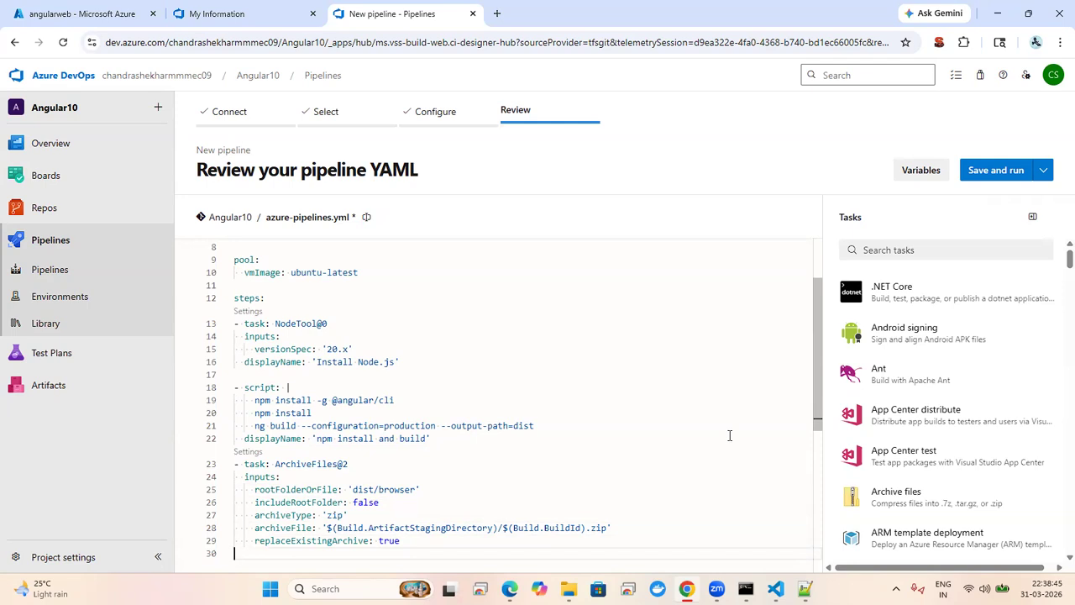
Step: Choose the Publish build artifacts task, keeping artifact name drop and the Azure Pipelines location
click(961, 247)
text(pub)
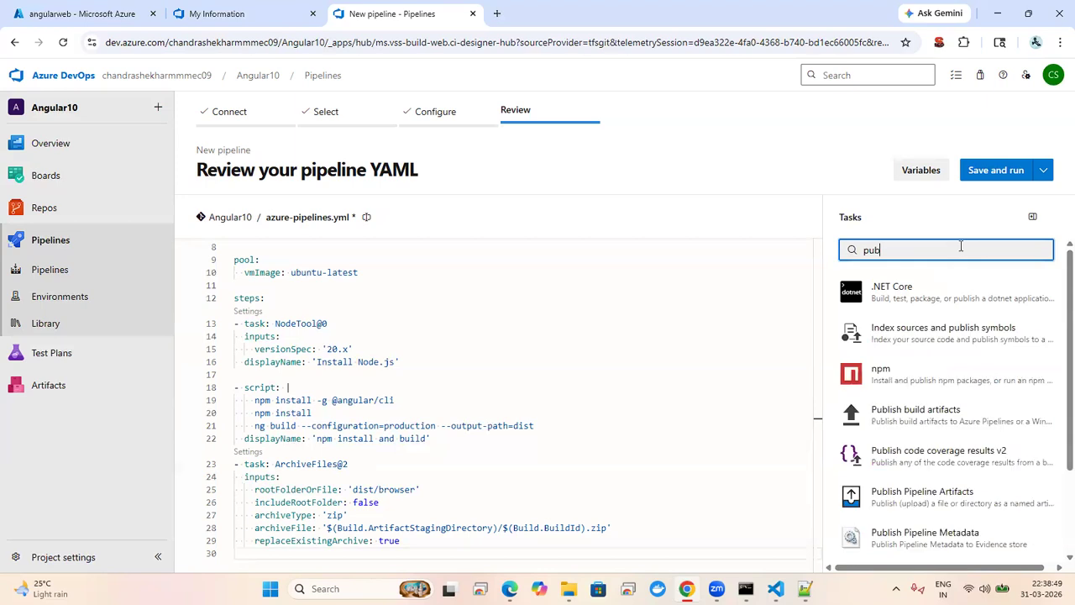
text(lish)
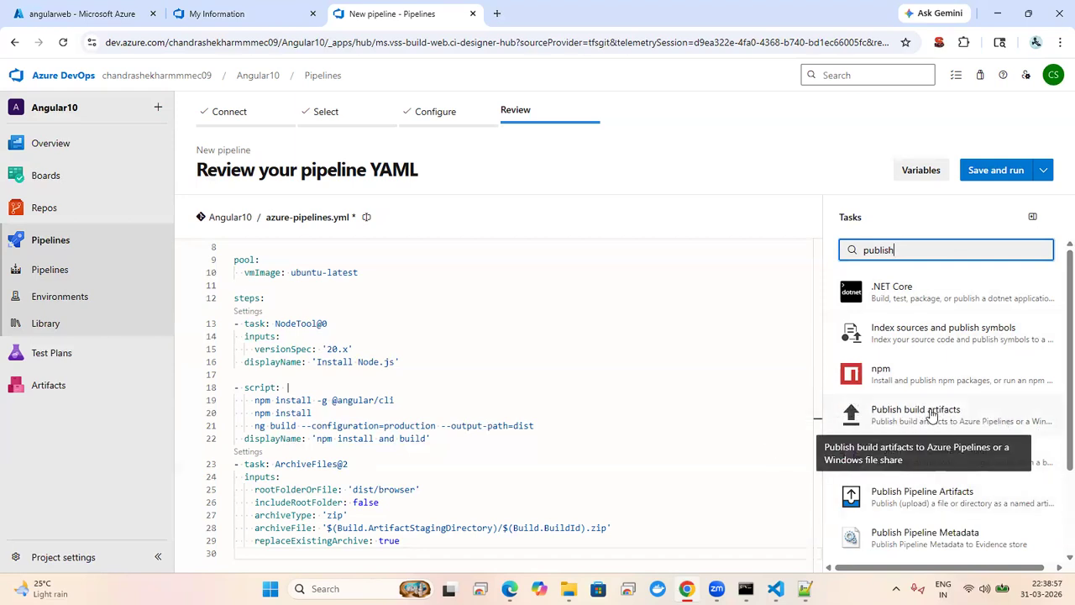
click(933, 416)
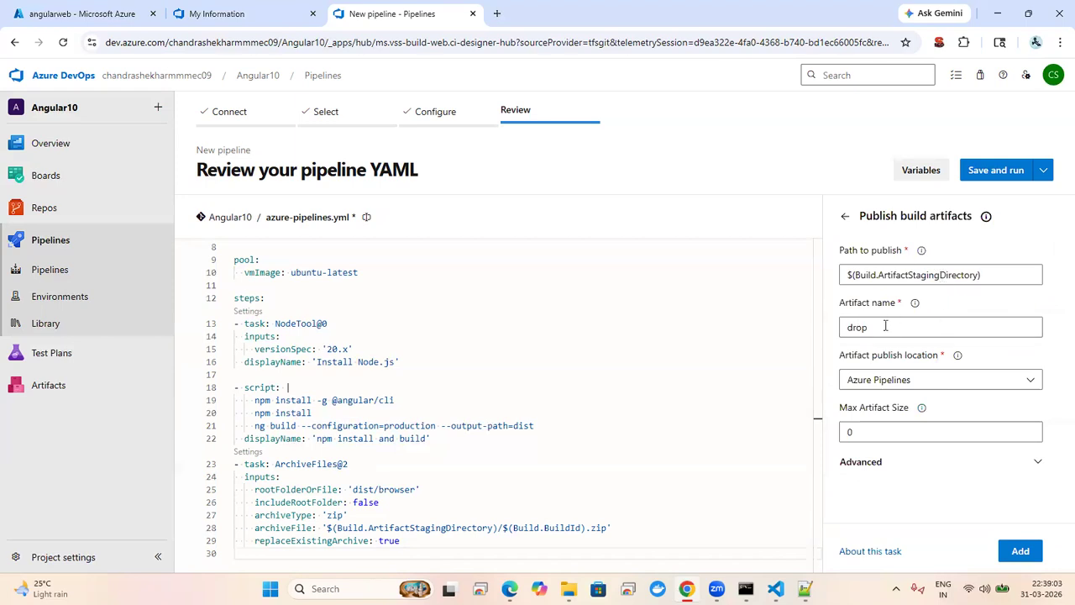
click(917, 384)
click(917, 385)
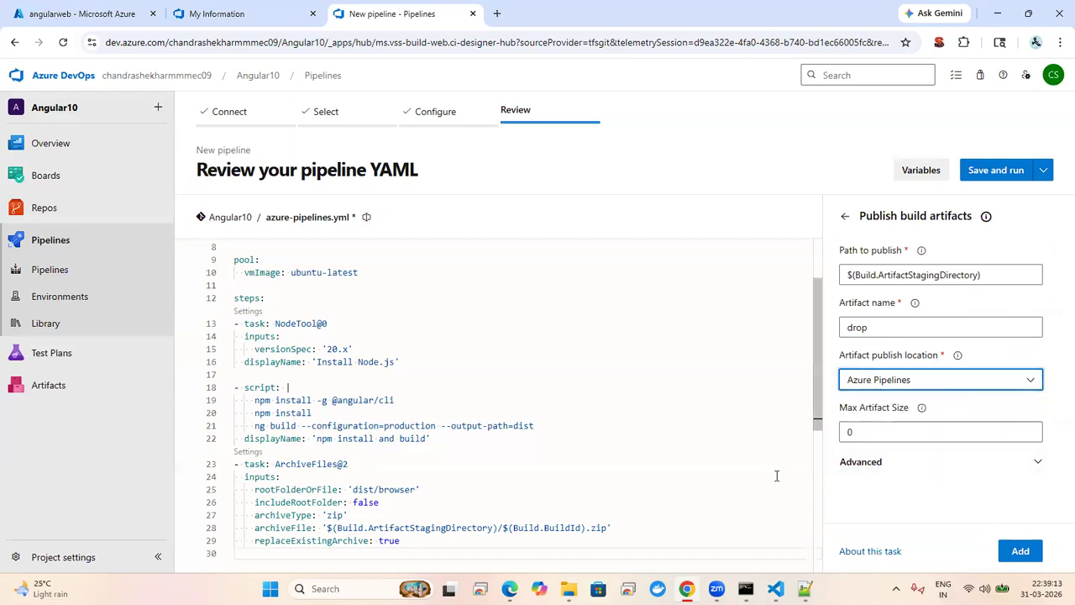
Step: Insert the PublishBuildArtifacts@1 step below the archive step and start an unindented line after it
click(494, 491)
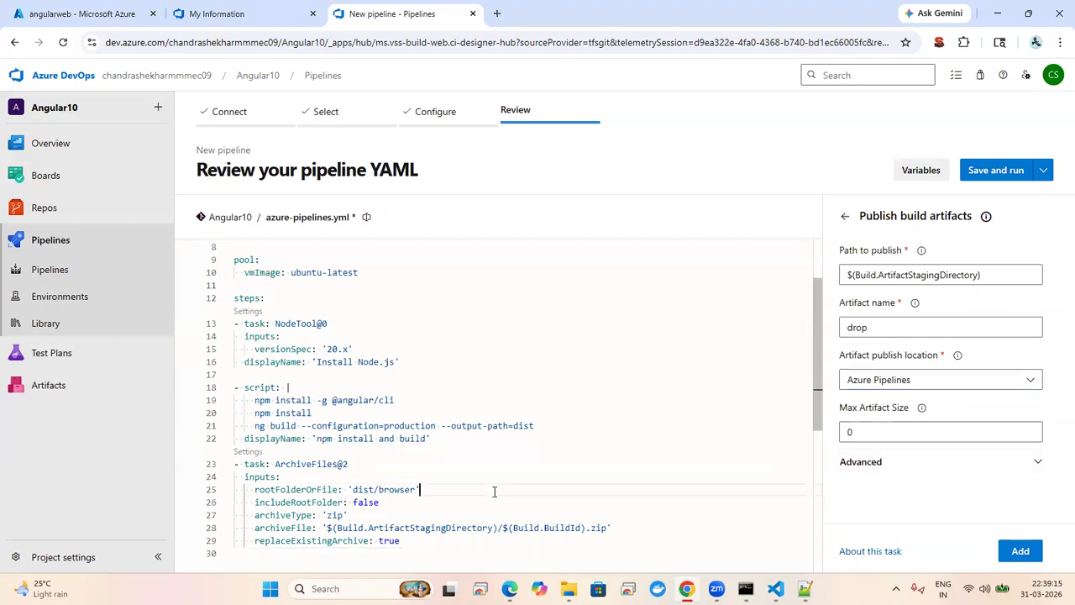
key(Down)
key(Down)
key(Down)
key(Down)
key(Down)
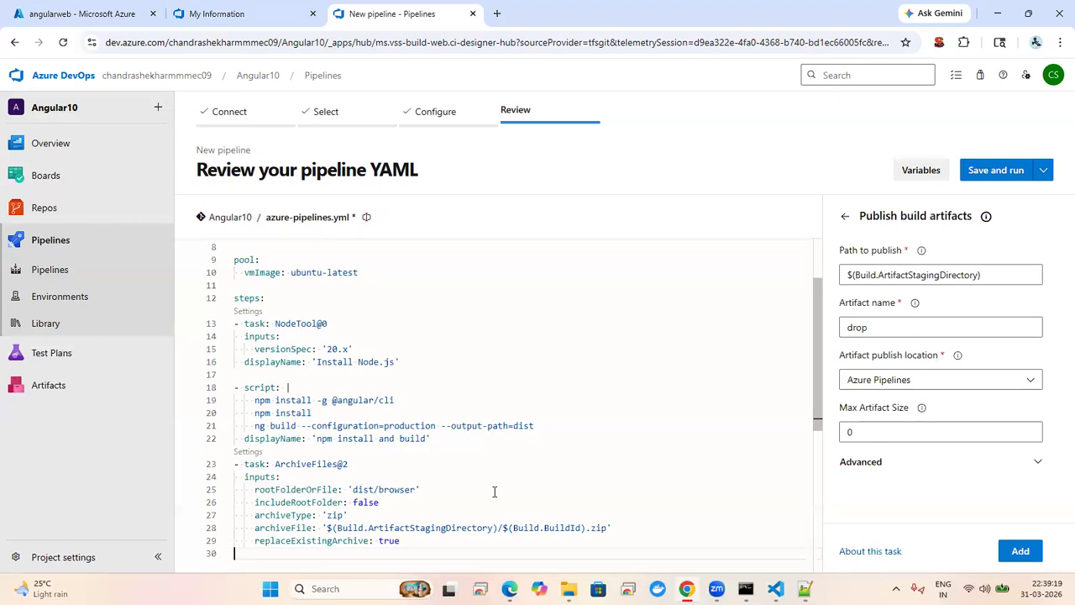
click(1021, 551)
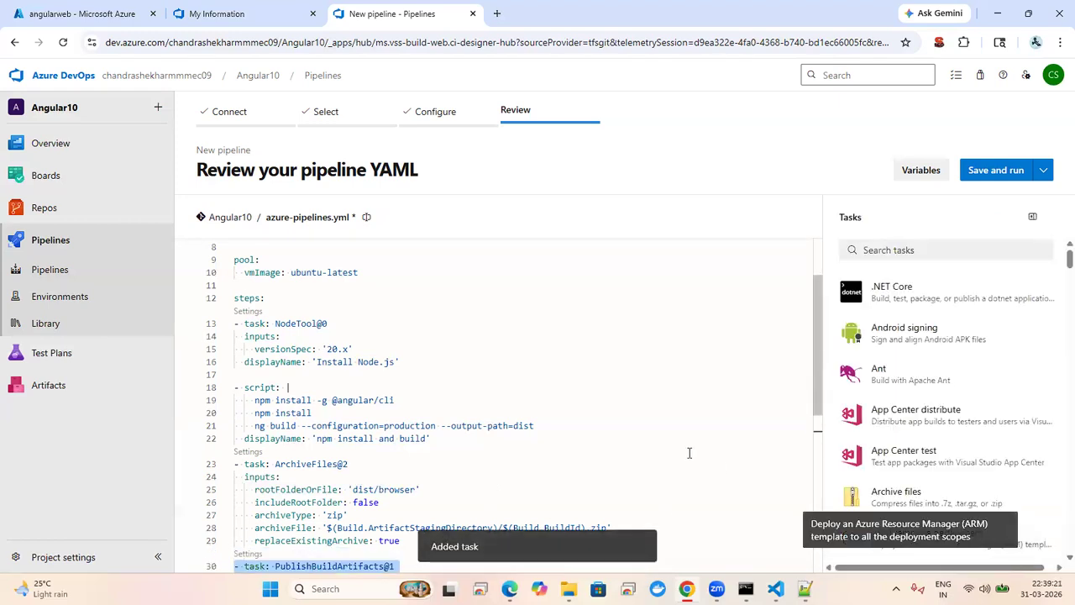
click(646, 423)
key(Down)
key(Down)
key(Down)
key(Down)
key(Down)
key(Down)
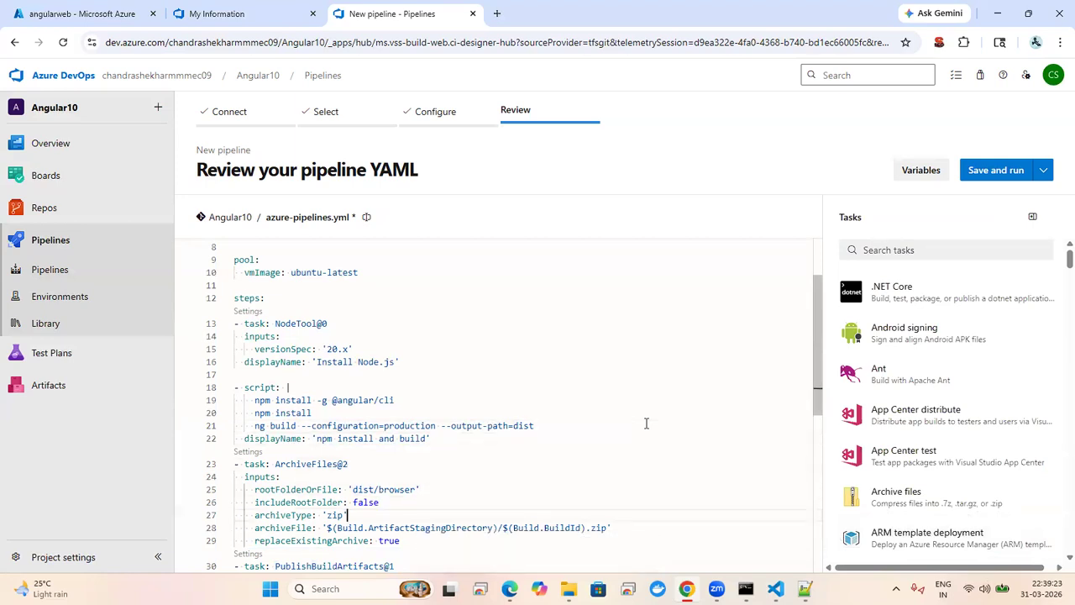
key(Down)
key(Down)
key(Down)
key(Down)
key(Down)
key(Down)
key(Down)
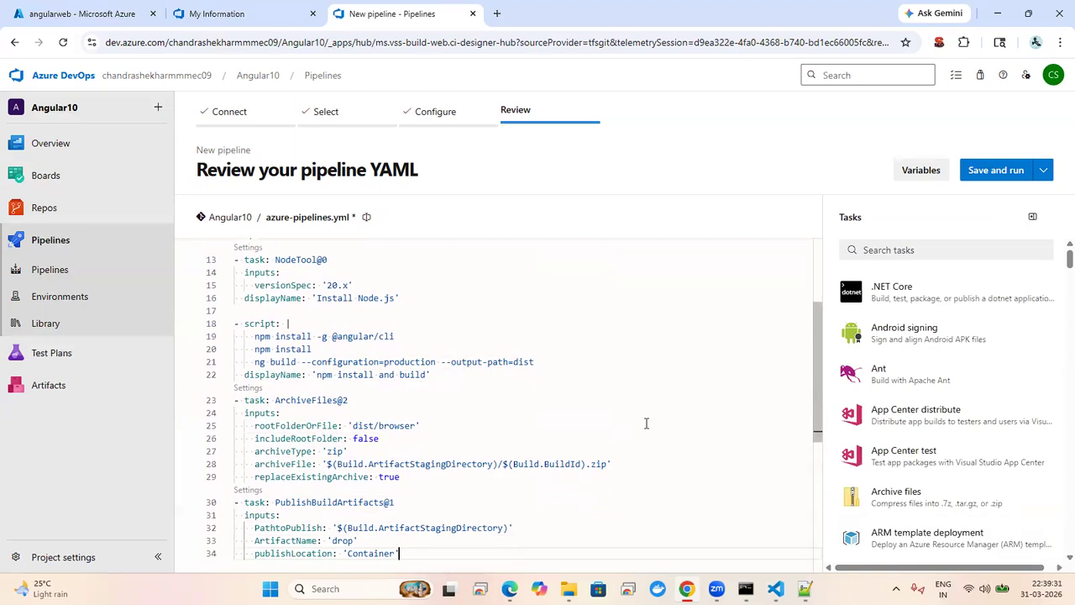
key(Return)
key(BackSpace)
key(BackSpace)
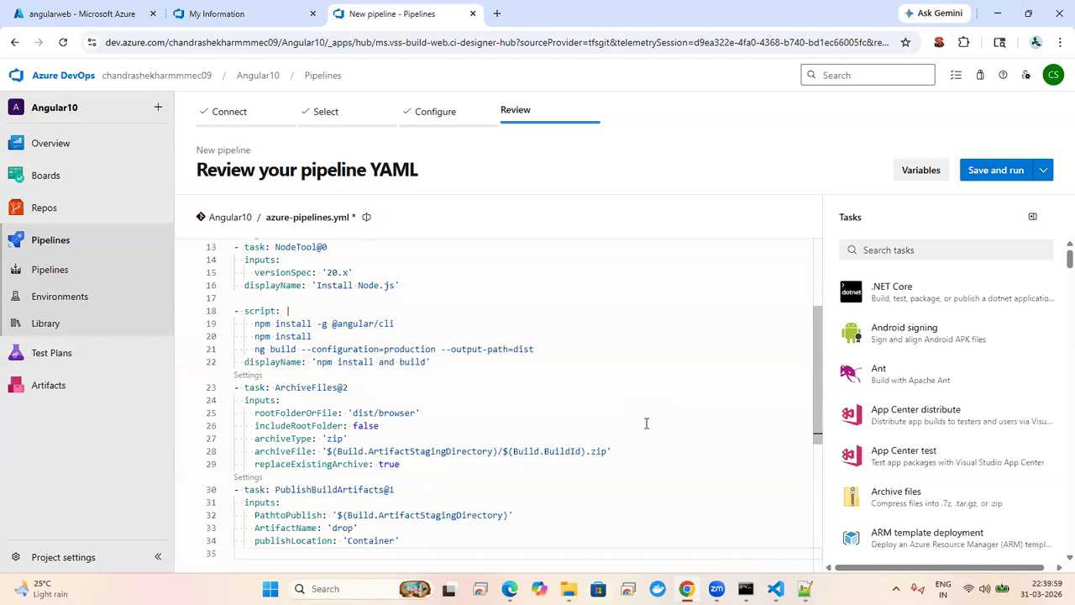
Step: Pick the Azure Web App task with Azure subscription 1 and authorize the subscription
click(985, 252)
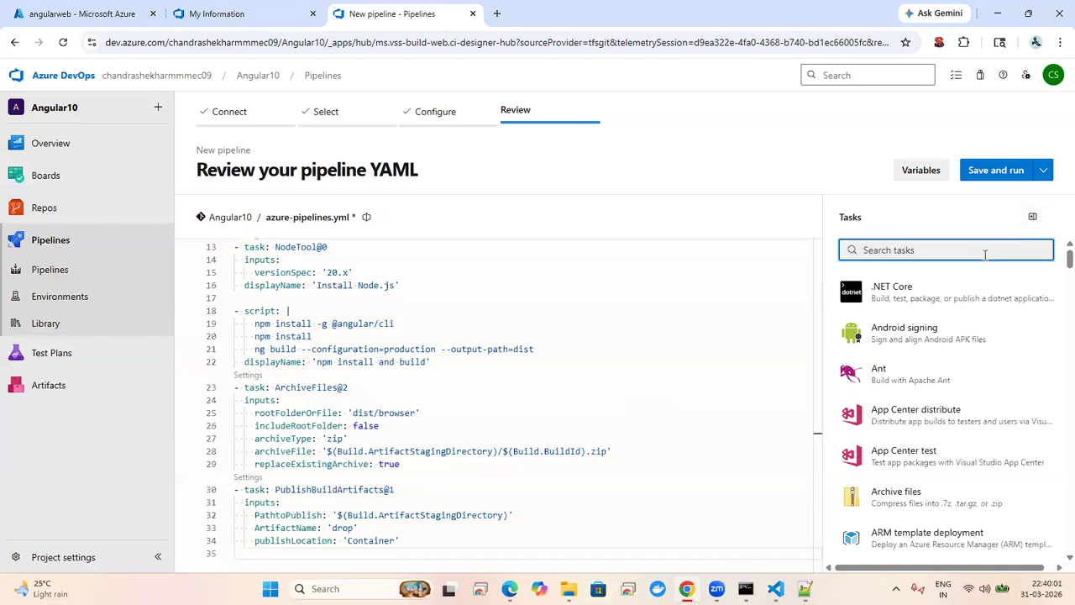
text(web)
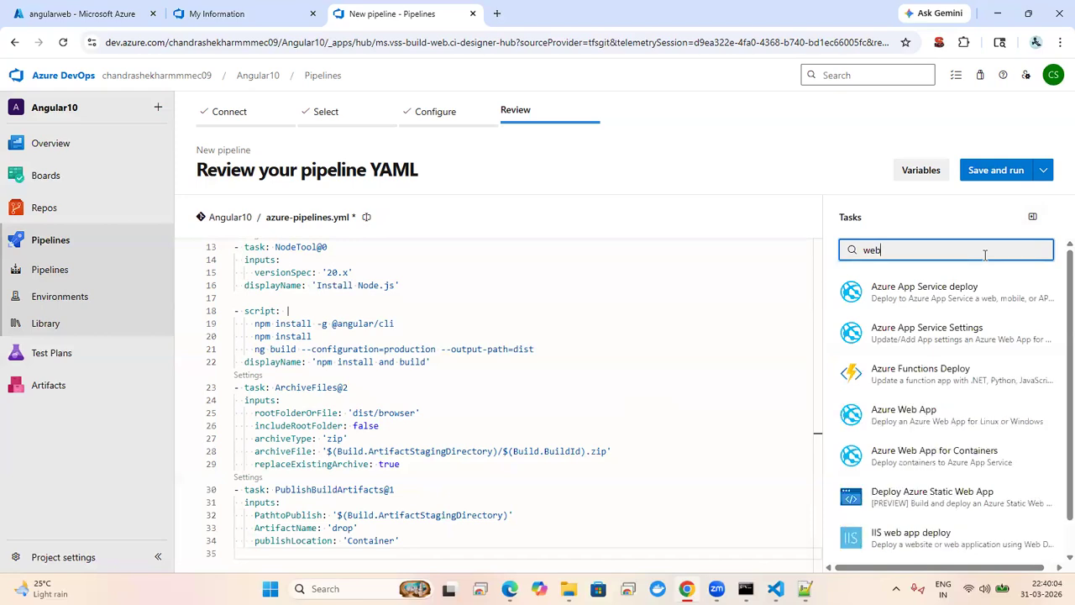
click(963, 419)
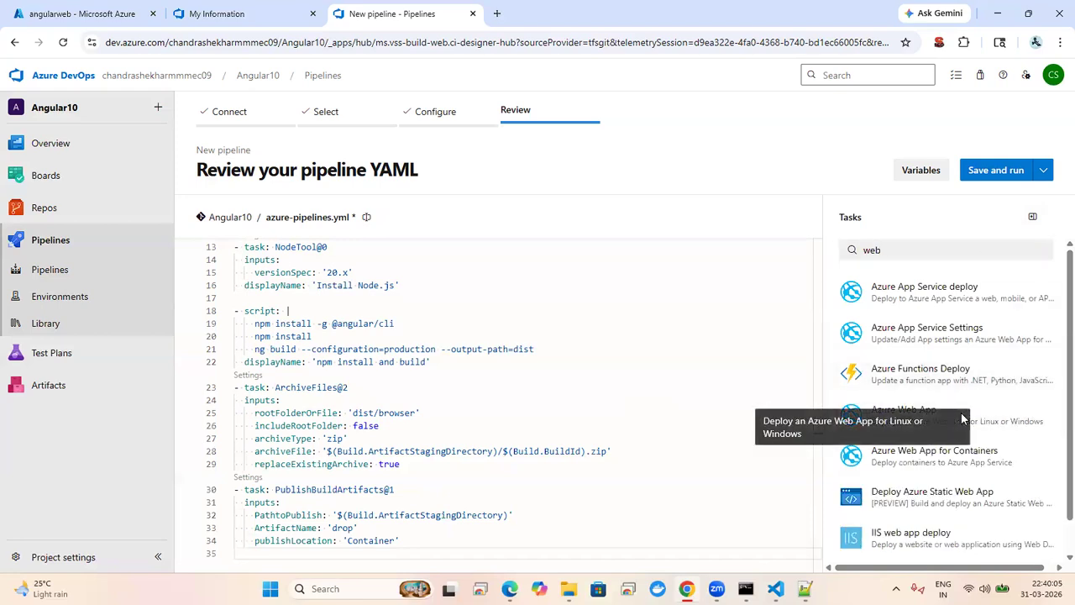
click(1007, 420)
click(1025, 285)
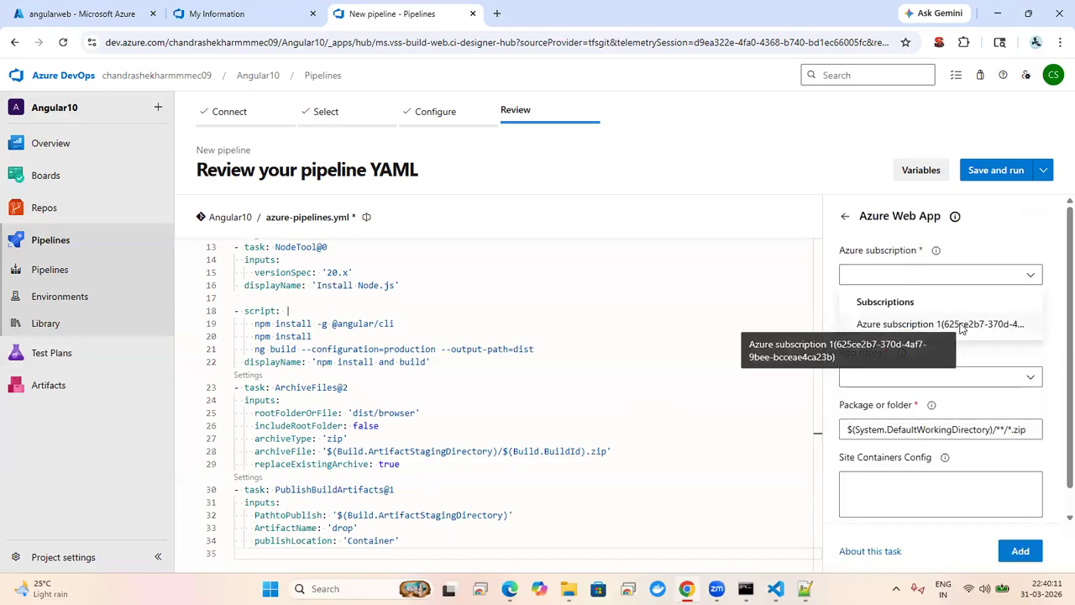
click(962, 326)
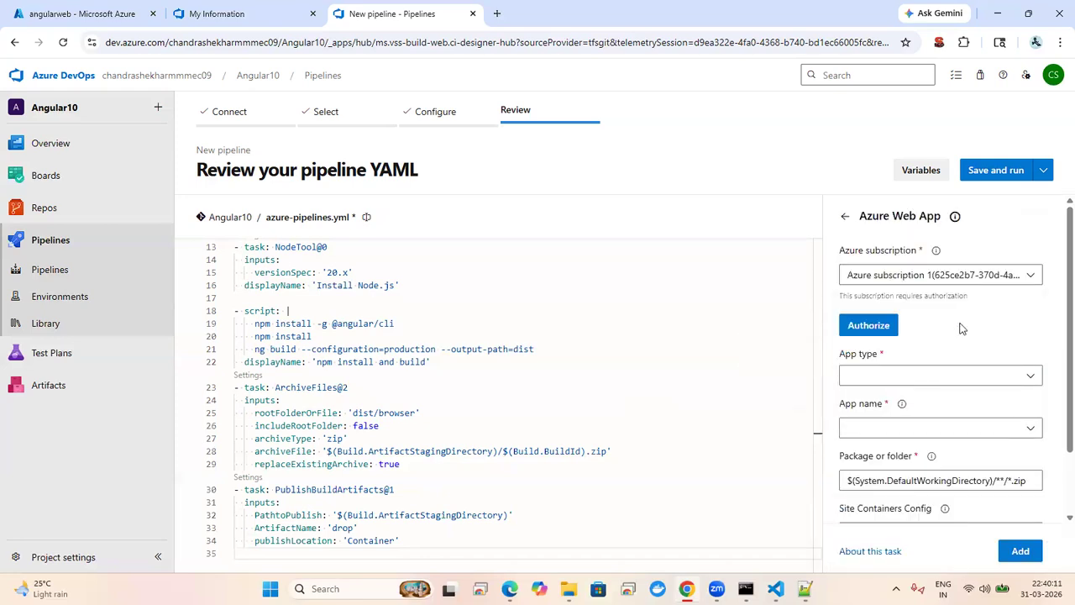
click(869, 326)
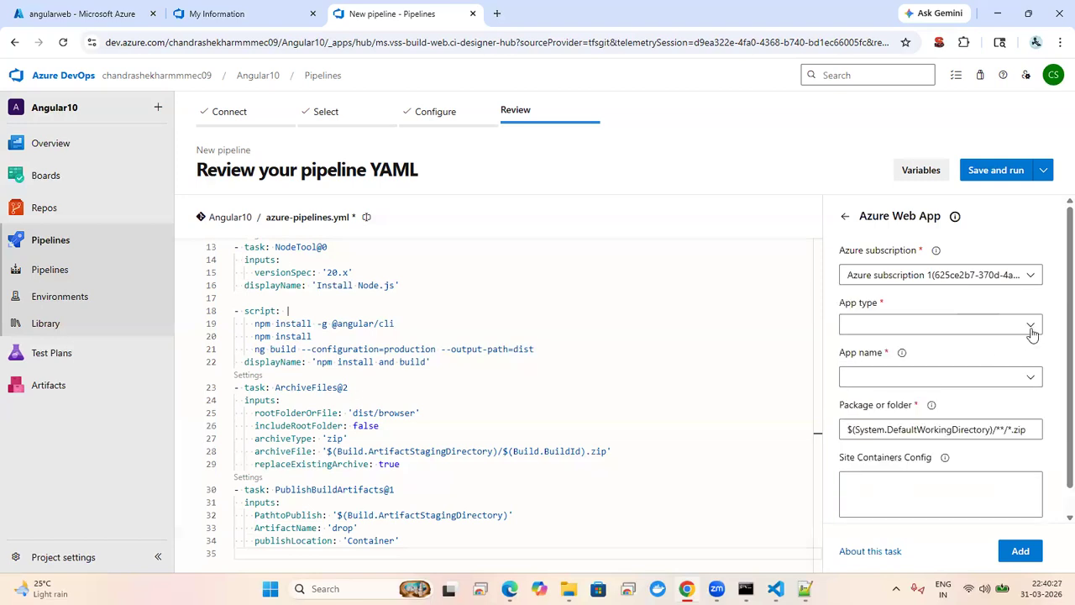
Step: Set the app type to Web App on Windows and the app name to angularweb
click(1031, 326)
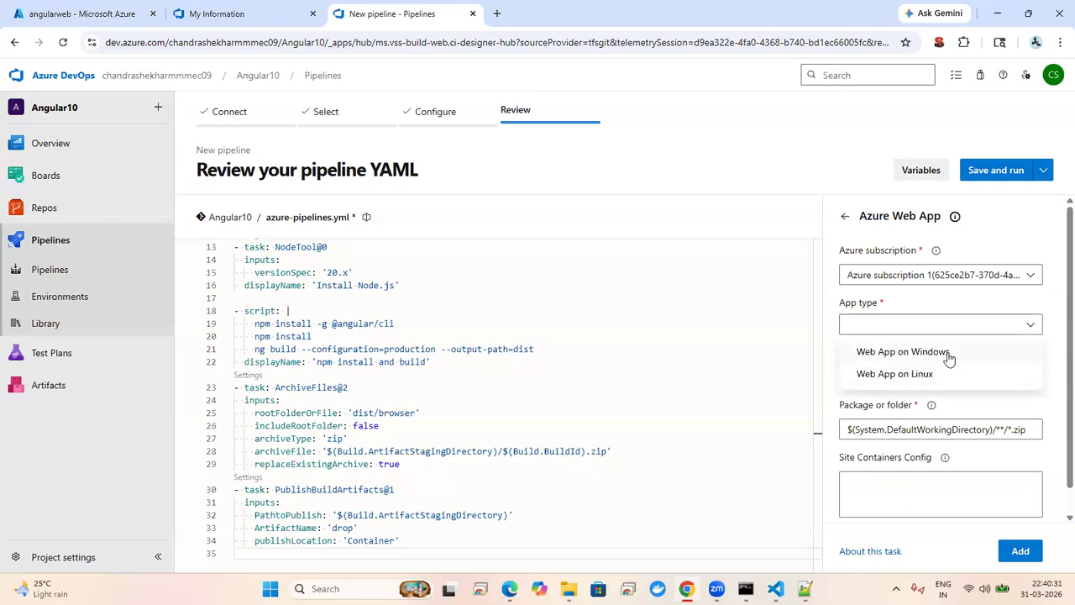
click(947, 353)
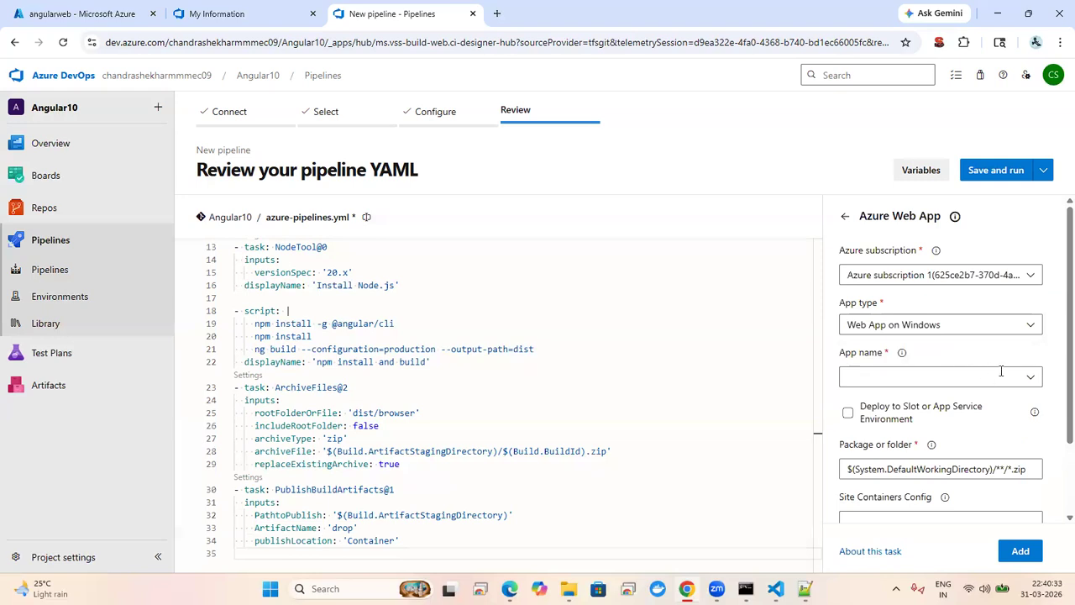
click(1031, 379)
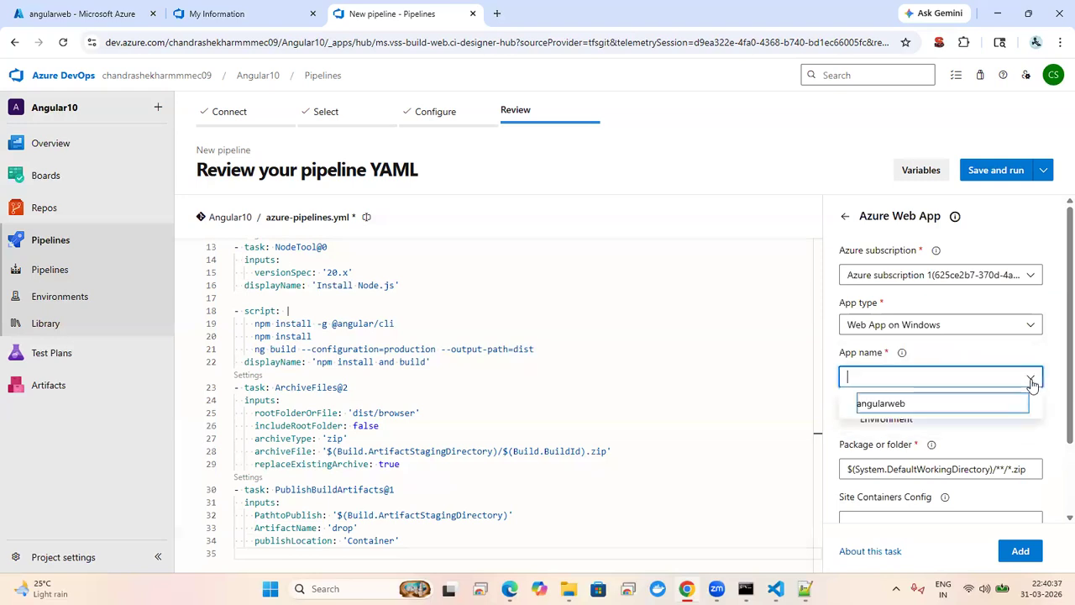
click(905, 405)
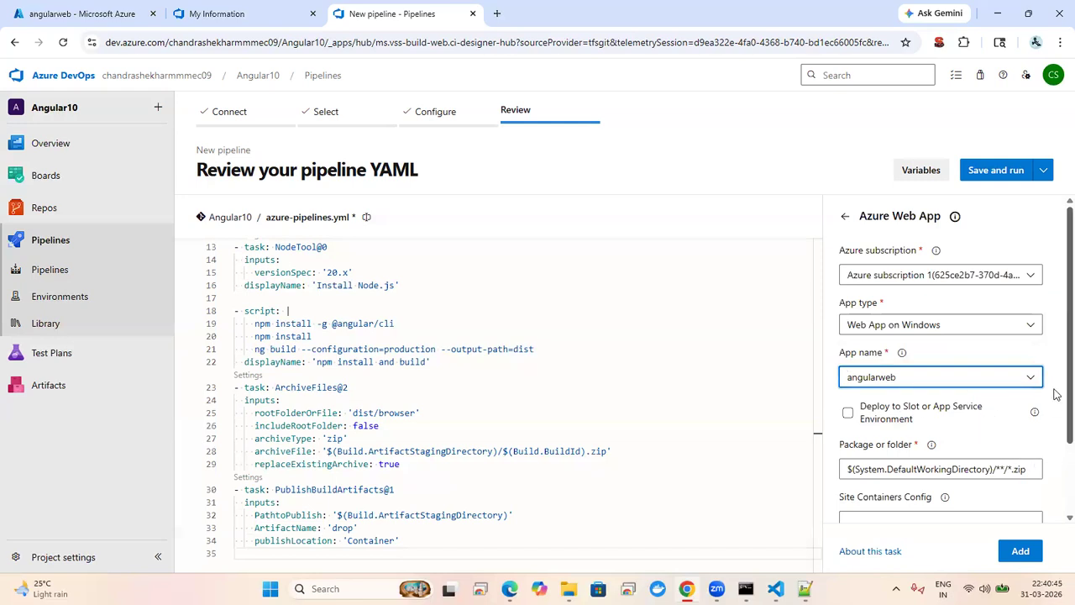
scroll(1056, 396, down, 1)
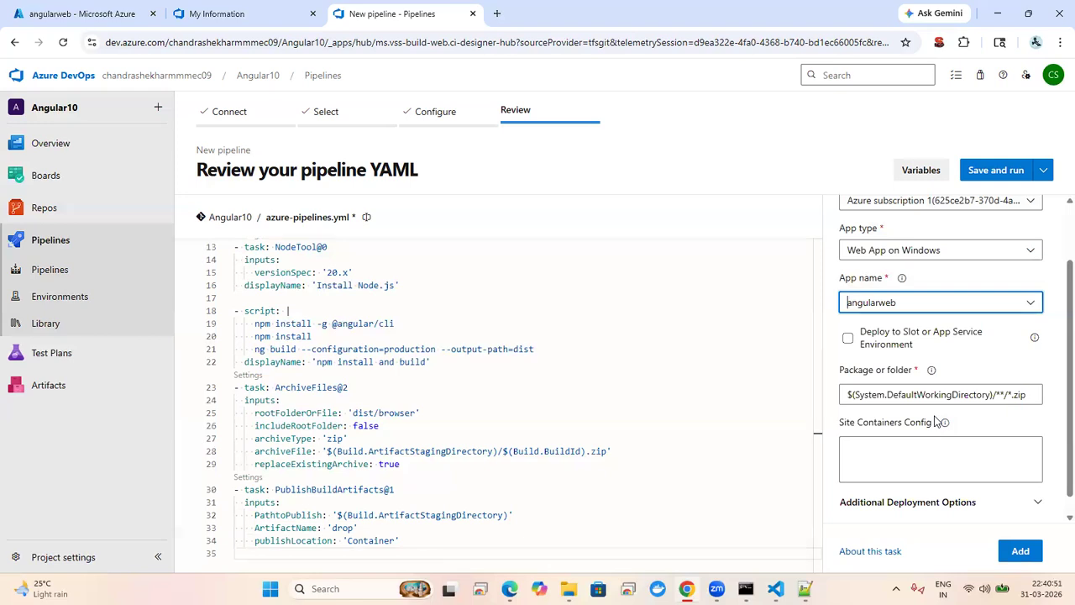
Step: Change the Package or folder path to $(Build.ArtifactStagingDirectory)/**/*.zip using the variable copied from the YAML
click(899, 398)
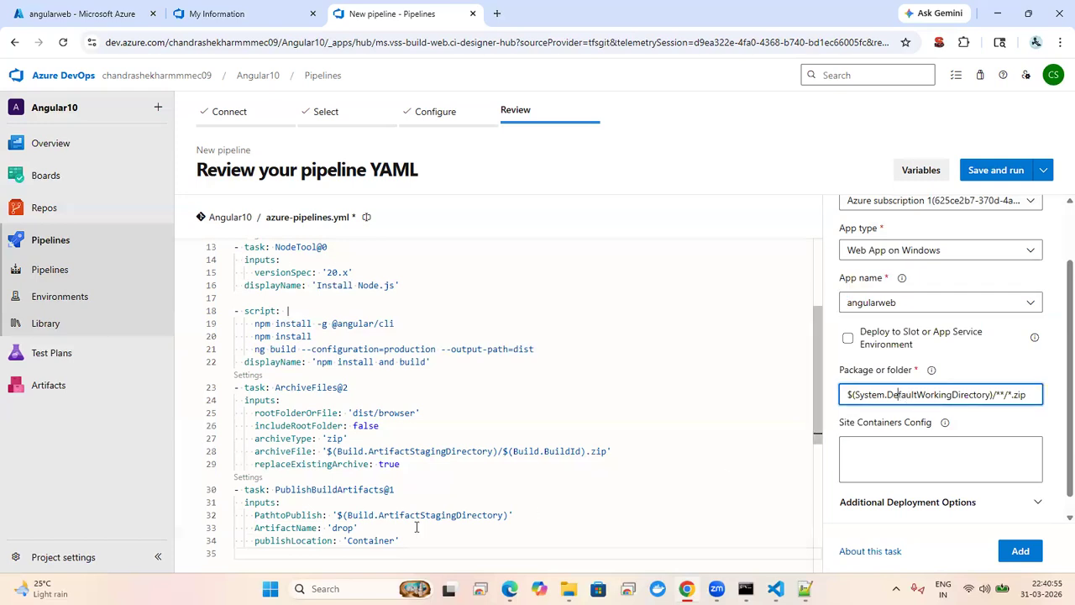
click(345, 504)
key(Down)
key(Right)
key(Right)
key(Right)
key(Right)
key(Right)
key(Right)
key(Right)
key(Right)
key(Right)
key(Right)
key(Right)
key(Right)
key(Right)
key(Right)
key(shift+Right)
key(shift+Right)
key(shift+Right)
key(shift+Right)
key(shift+Right)
key(shift+Right)
key(shift+Right)
key(shift+Right)
key(shift+Right)
key(shift+Right)
key(shift+Right)
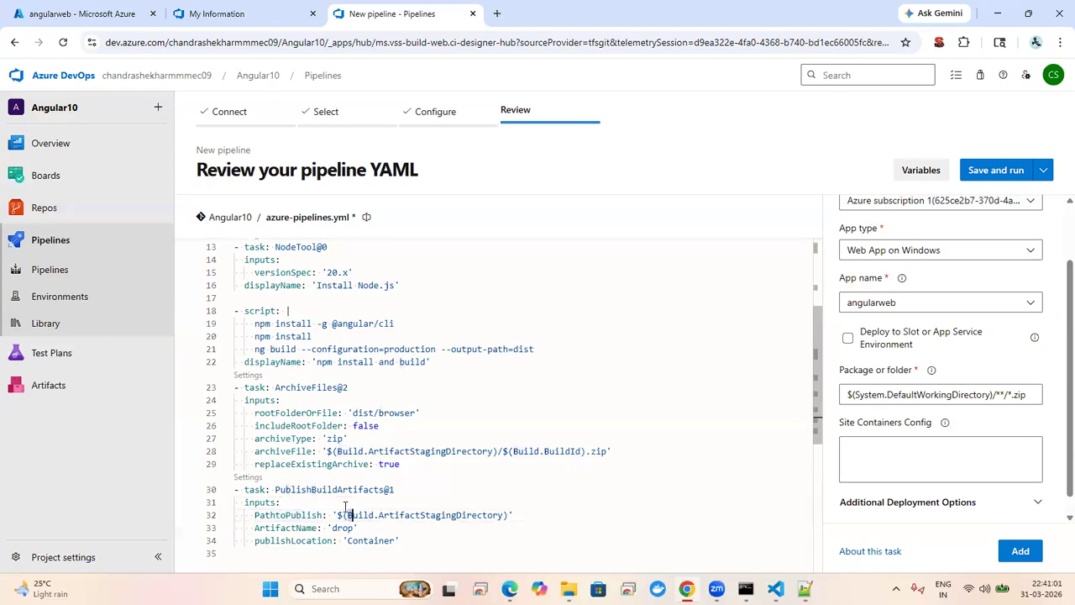
key(shift+Right)
key(shift+Right)
key(shift+Right)
key(shift+Right)
key(shift+Right)
key(shift+Right)
key(shift+Right)
key(shift+Right)
key(shift+Right)
key(shift+Right)
key(shift+Right)
key(shift+Right)
key(shift+Right)
key(shift+Right)
key(shift+Right)
key(shift+Right)
key(shift+Right)
key(shift+Right)
key(shift+Right)
key(ctrl+c)
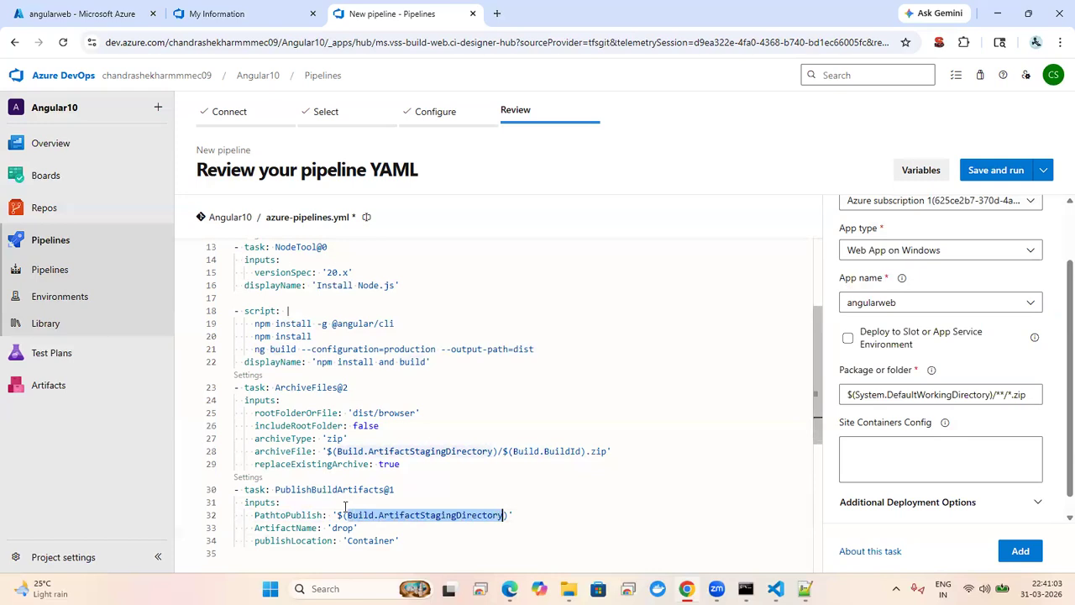
click(885, 394)
double_click(867, 395)
key(Delete)
key(Delete)
key(Delete)
key(Delete)
key(Delete)
key(Delete)
key(Delete)
key(Delete)
key(Delete)
key(Delete)
key(Delete)
key(Delete)
key(Delete)
key(Delete)
key(Delete)
key(Delete)
key(Delete)
key(Delete)
key(Delete)
key(Delete)
key(Delete)
key(Delete)
key(Delete)
key(Delete)
key(Delete)
key(ctrl+v)
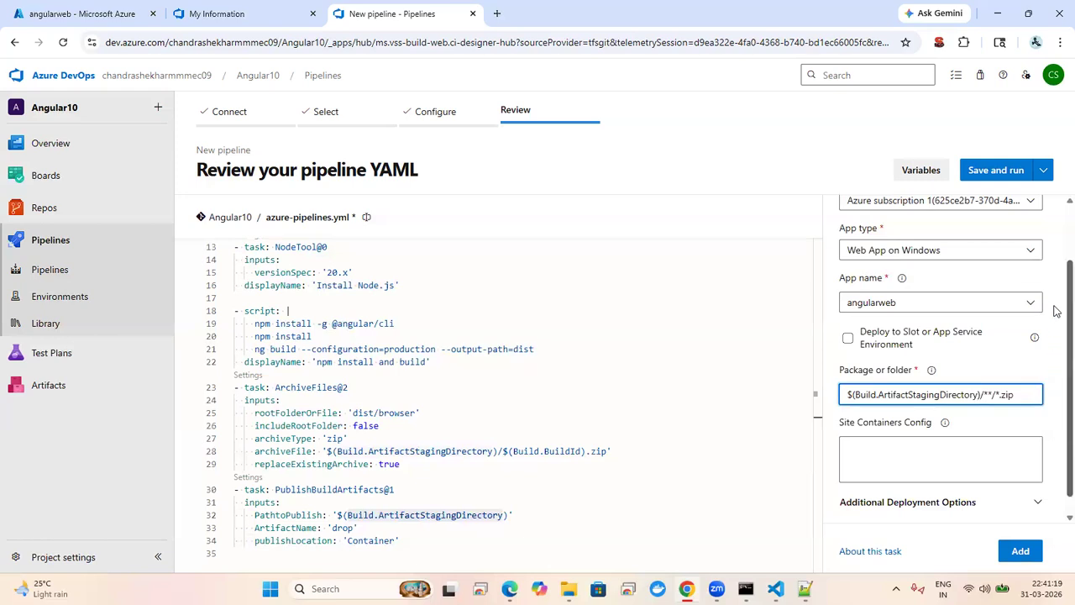
Step: Insert the AzureWebApp@1 task at the empty YAML line 35
scroll(1021, 369, down, 1)
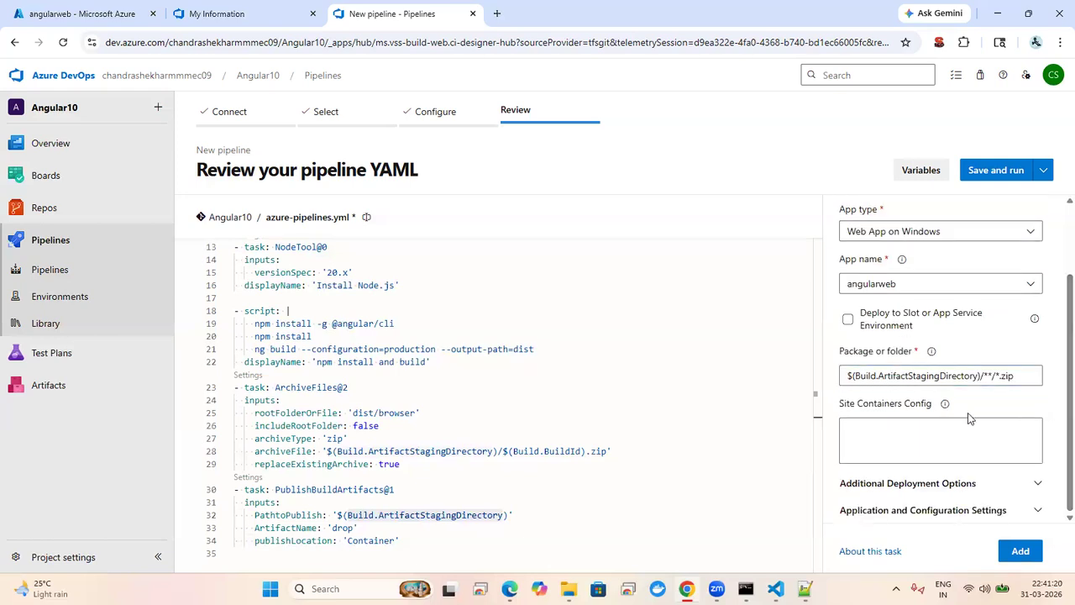
click(539, 496)
key(Down)
key(Down)
key(Down)
key(Down)
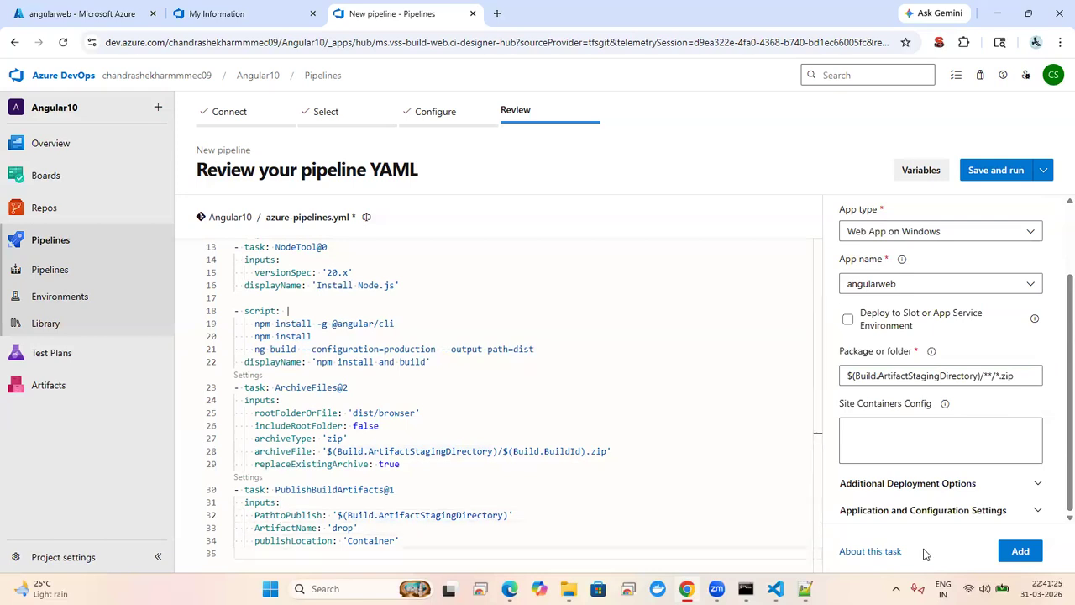
click(1008, 551)
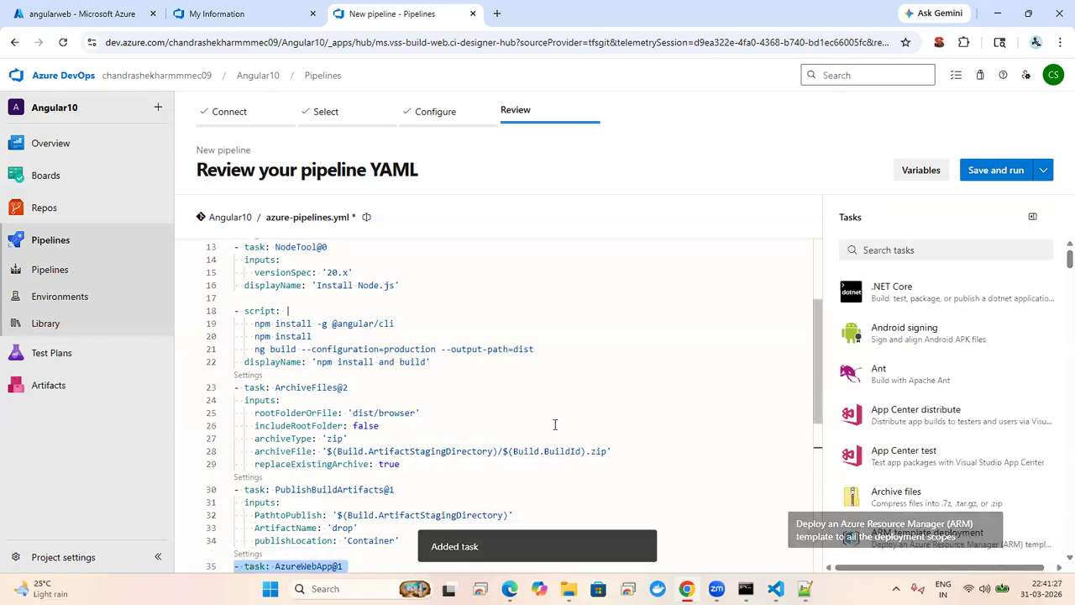
Step: Review the AzureWebApp@1 app name, package path and deployment method lines, then save and run
click(424, 372)
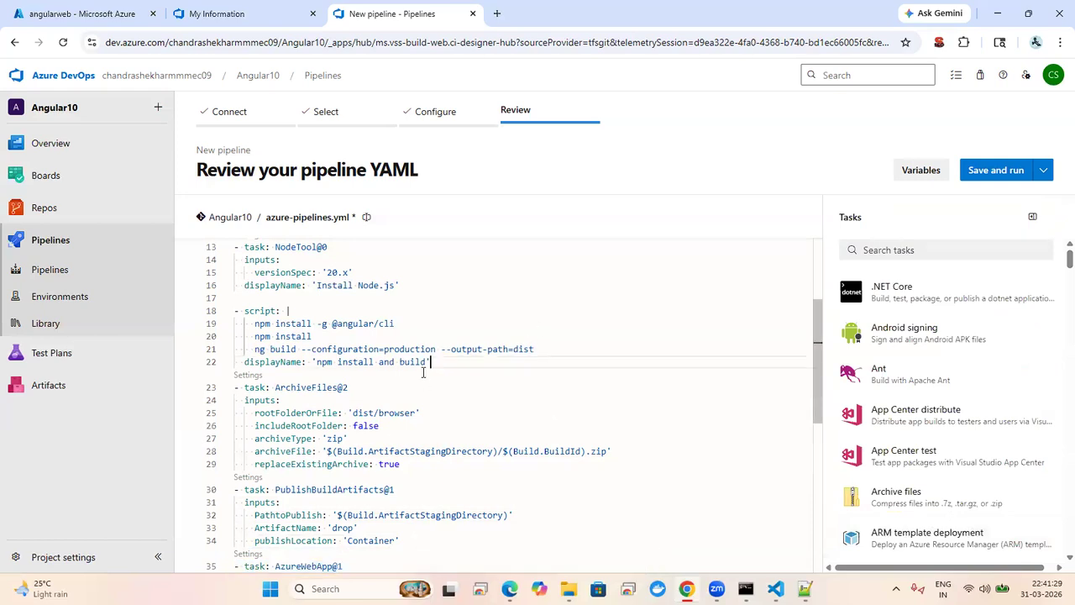
key(Down)
key(Down)
key(Down)
key(Down)
key(Down)
key(Down)
key(Down)
key(Down)
key(Down)
key(Down)
key(Down)
key(Down)
key(Down)
key(Down)
key(Down)
key(Down)
key(Down)
key(Down)
key(Down)
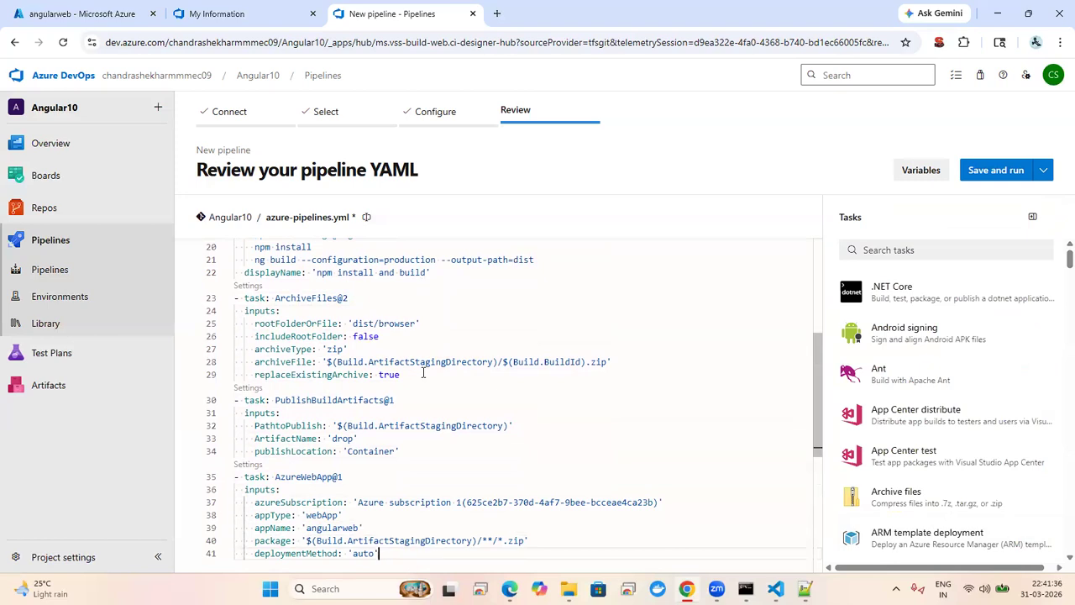
click(341, 527)
click(415, 541)
click(364, 553)
click(512, 490)
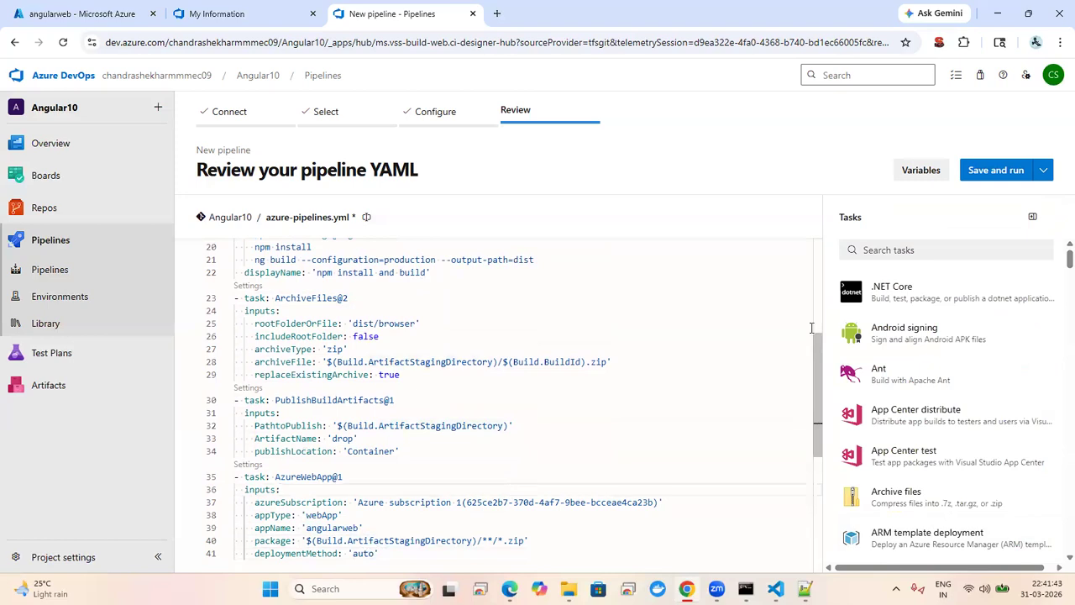
click(991, 170)
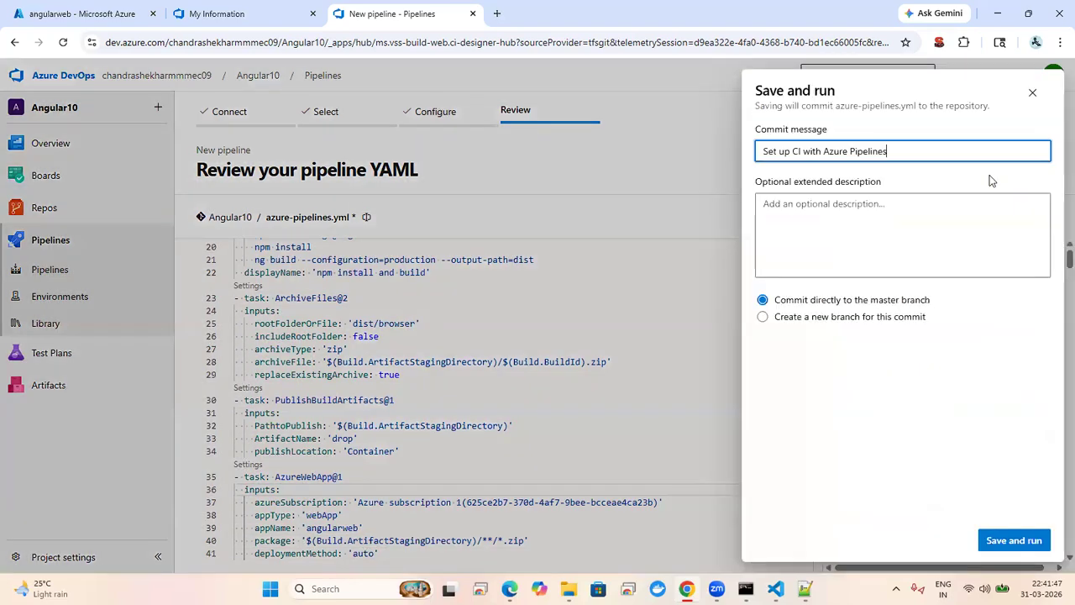
click(1015, 538)
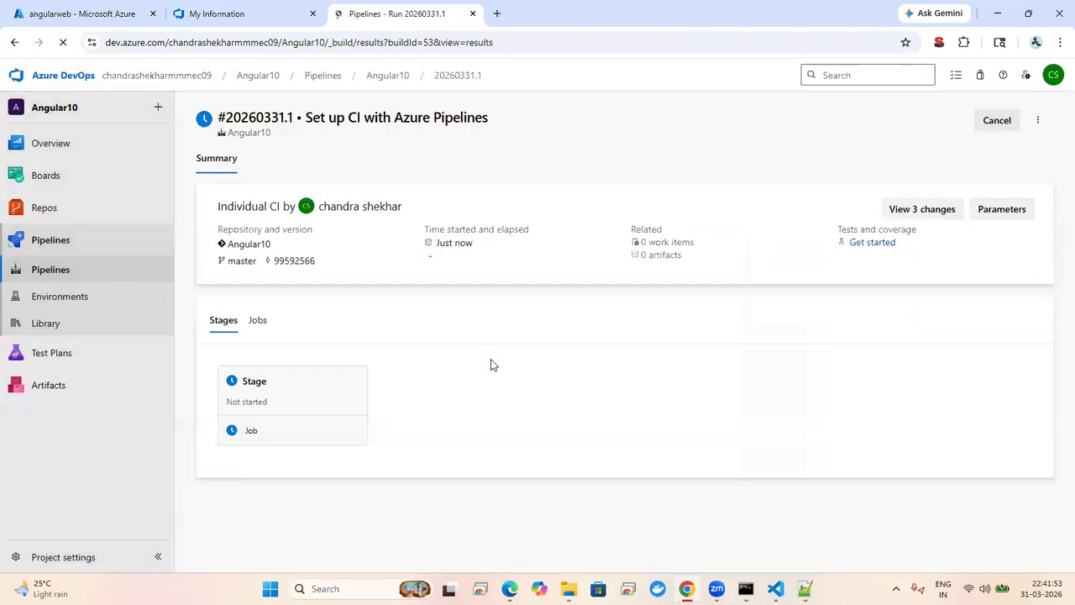
Step: Open the run's job and permit it to use the Azure subscription 1 service connection
click(301, 395)
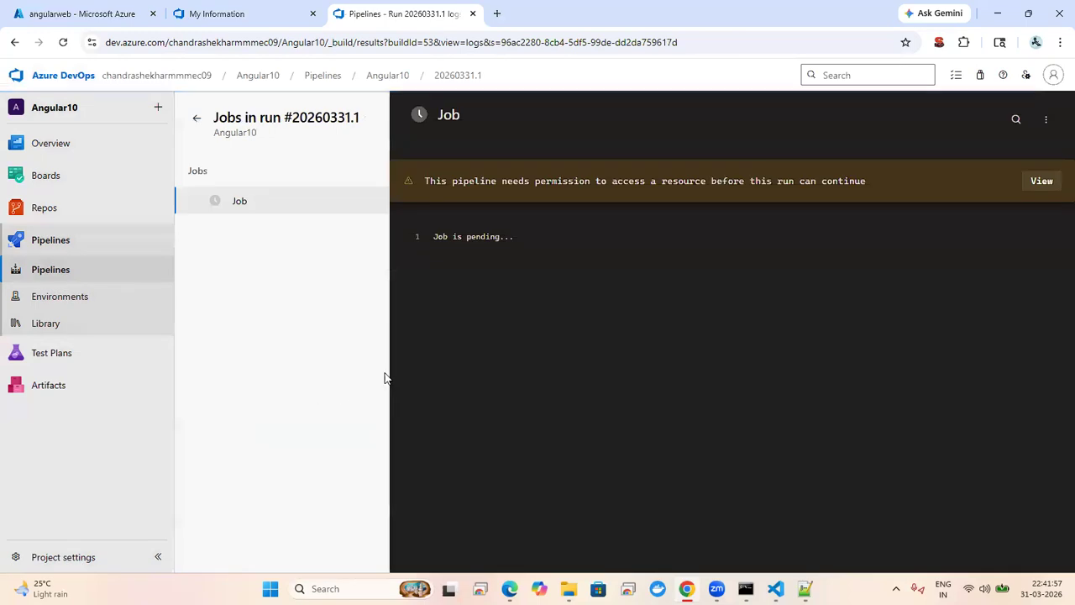
click(1046, 182)
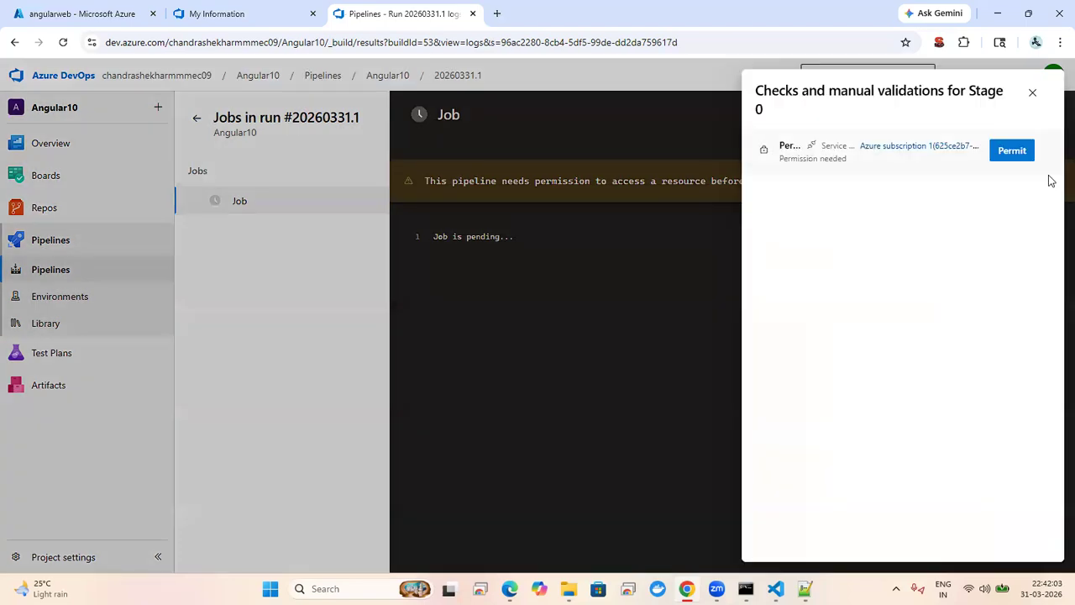
click(1013, 151)
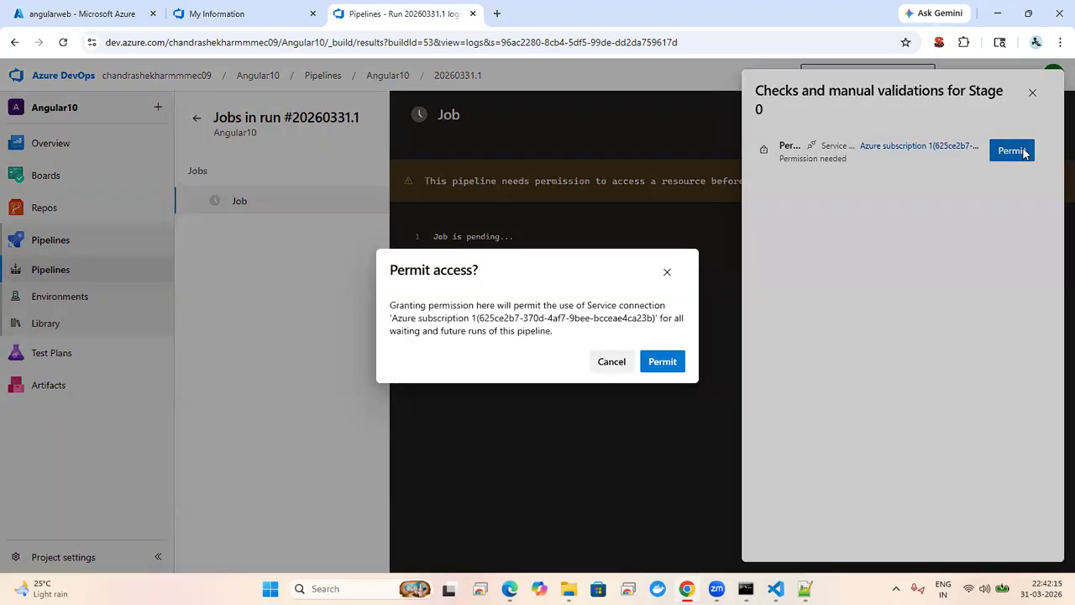
click(664, 364)
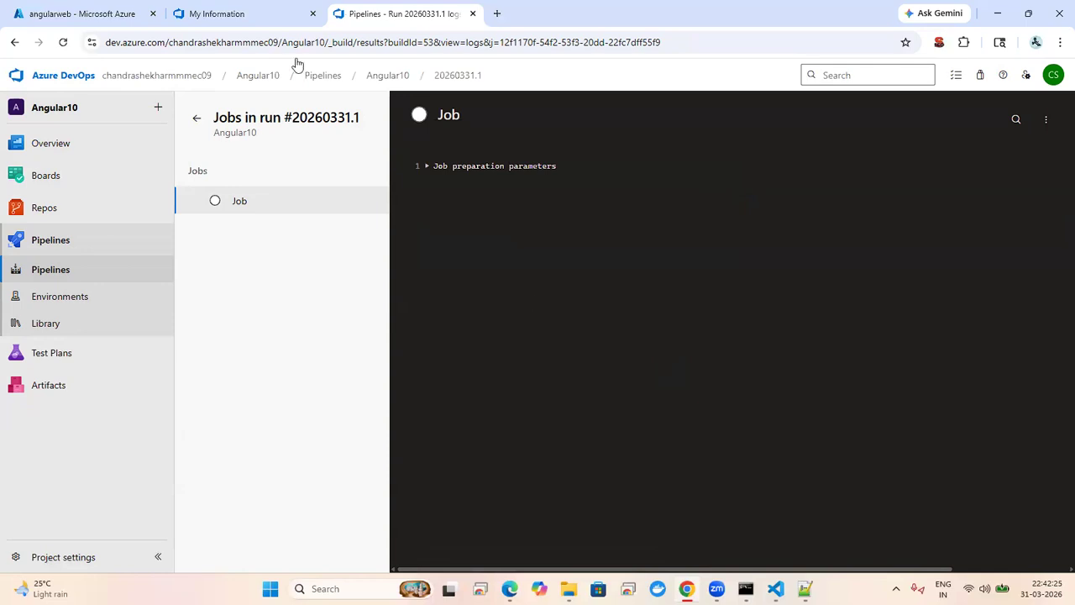
click(101, 14)
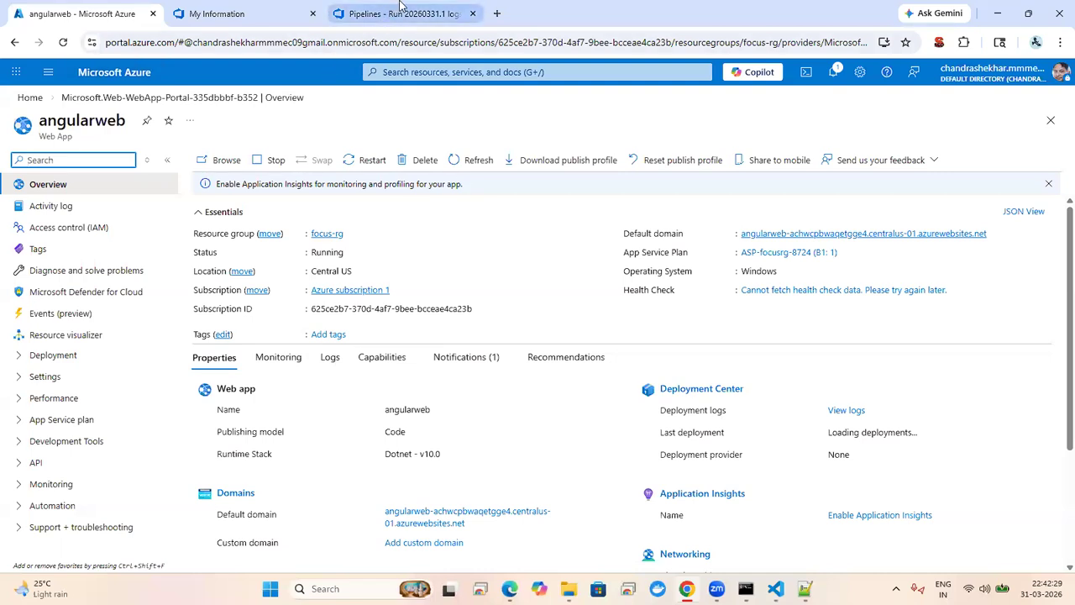
mouse_move(402, 7)
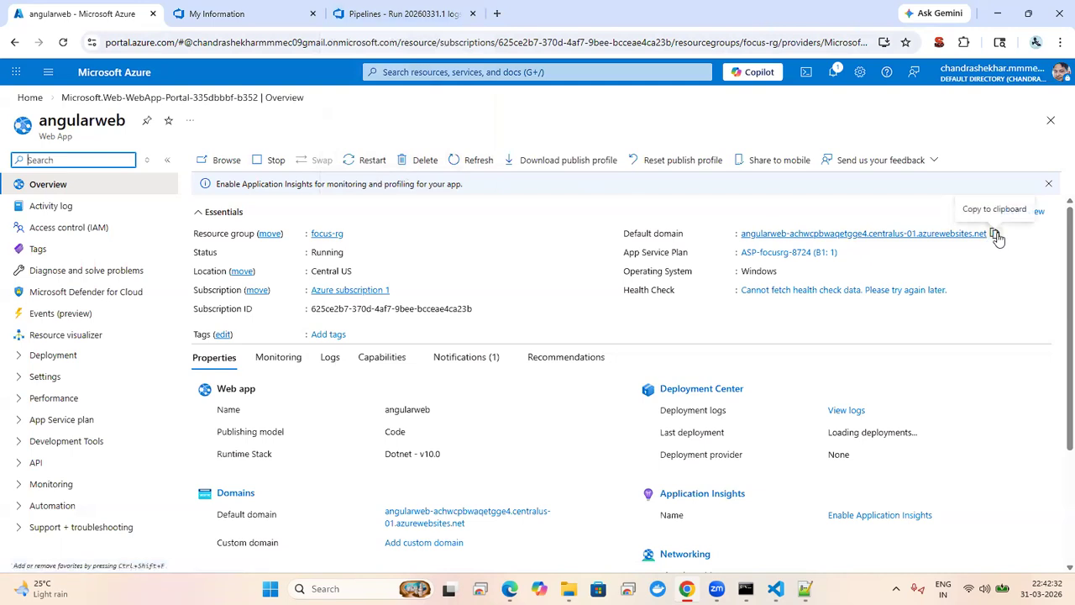
click(386, 16)
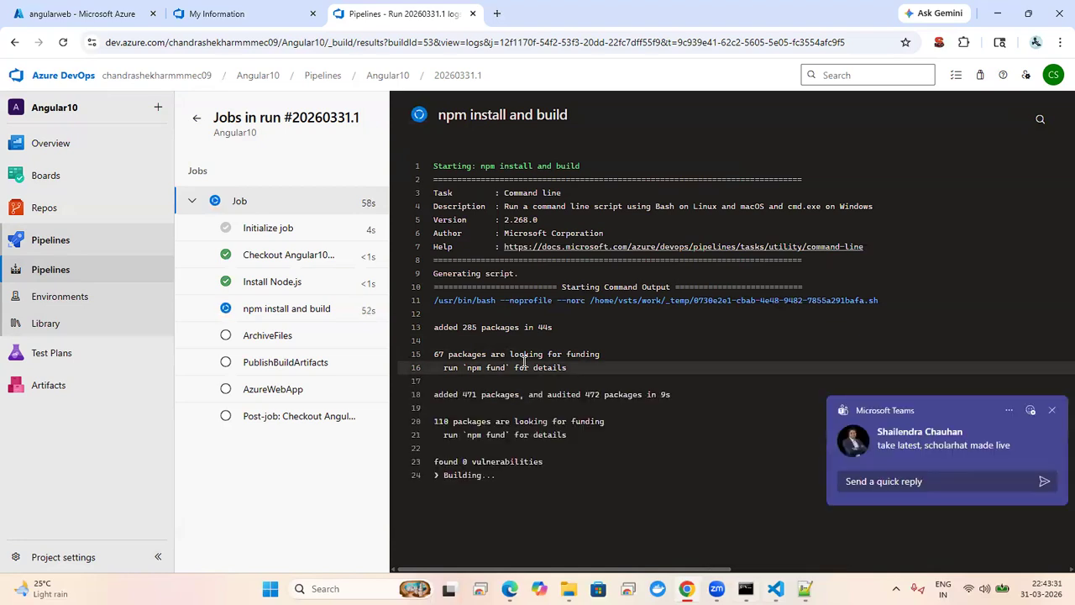
Step: Quit Teams to stop notifications, then copy angularweb's default domain from its Azure overview
click(1053, 410)
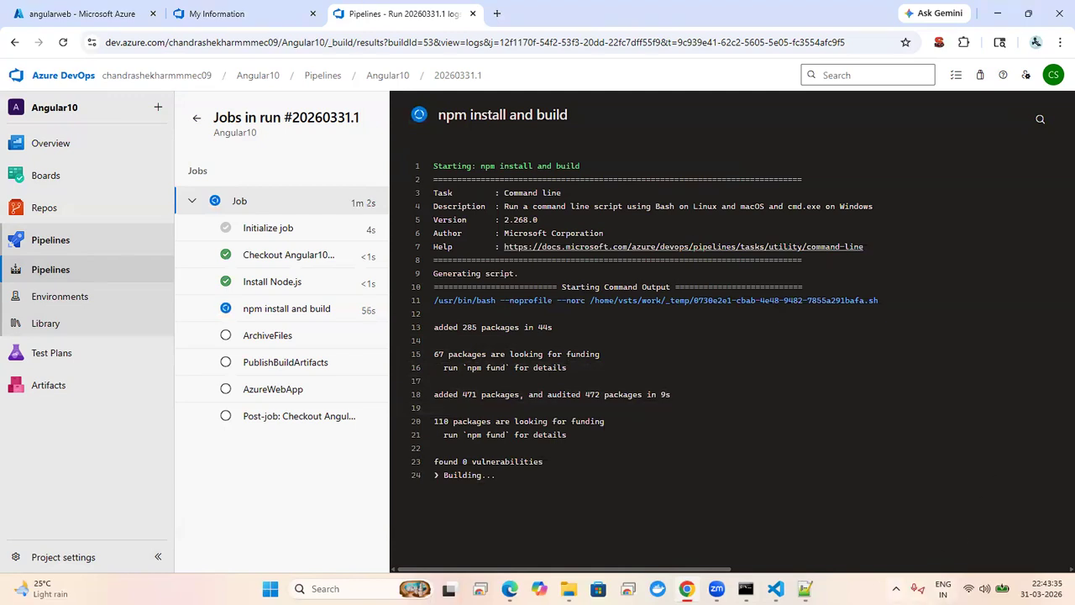
click(895, 588)
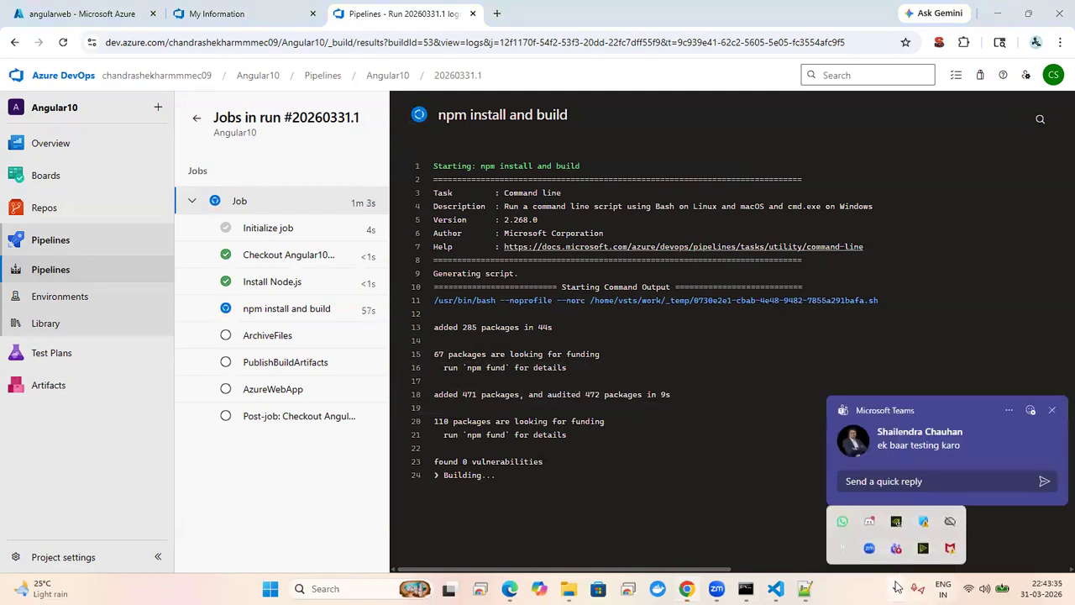
click(1055, 412)
right_click(896, 548)
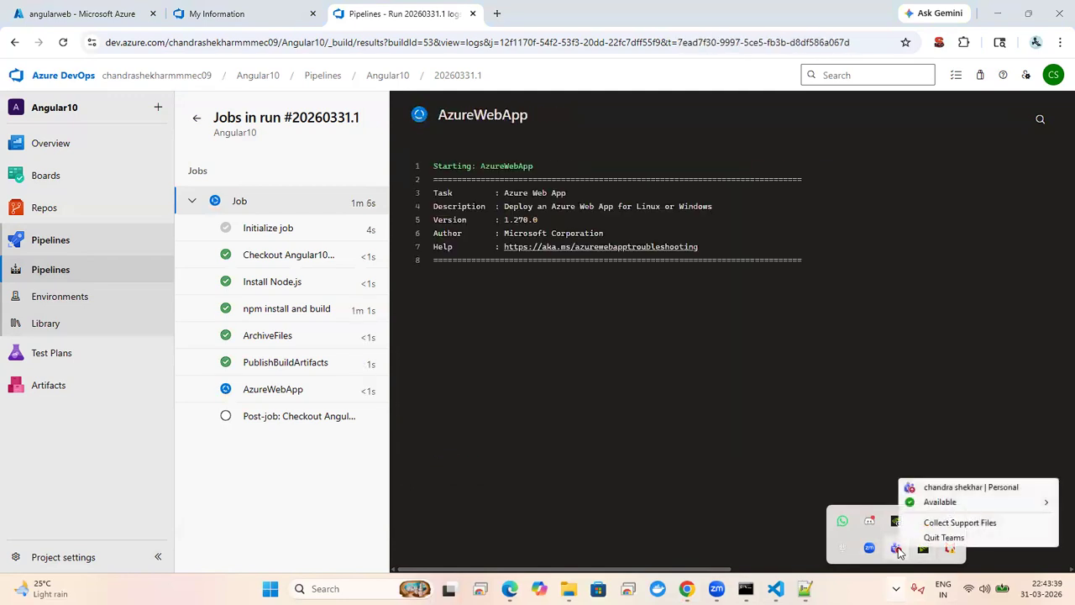
click(927, 540)
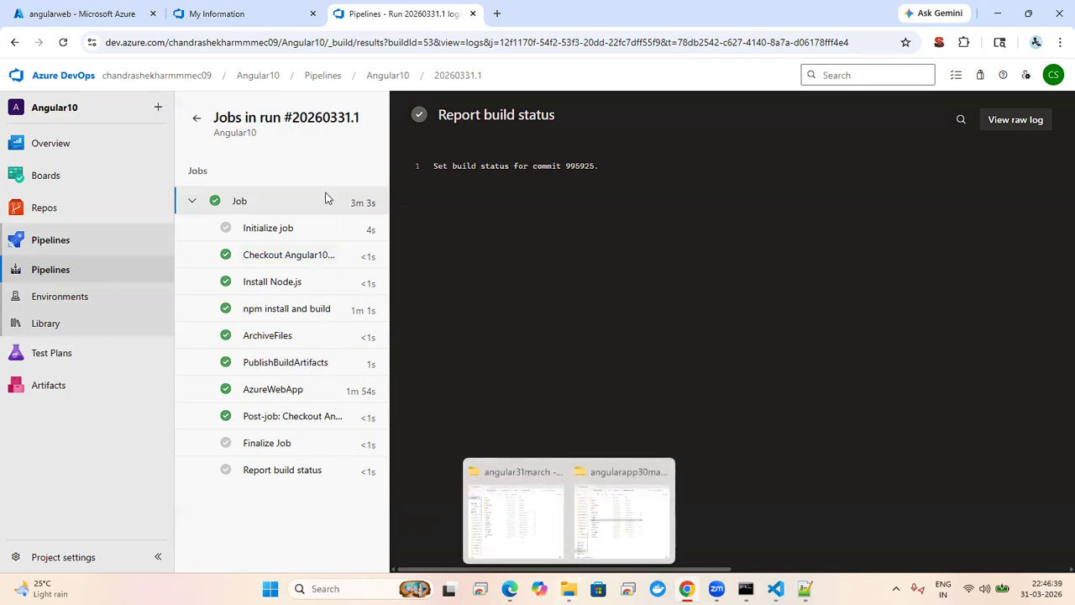
click(90, 18)
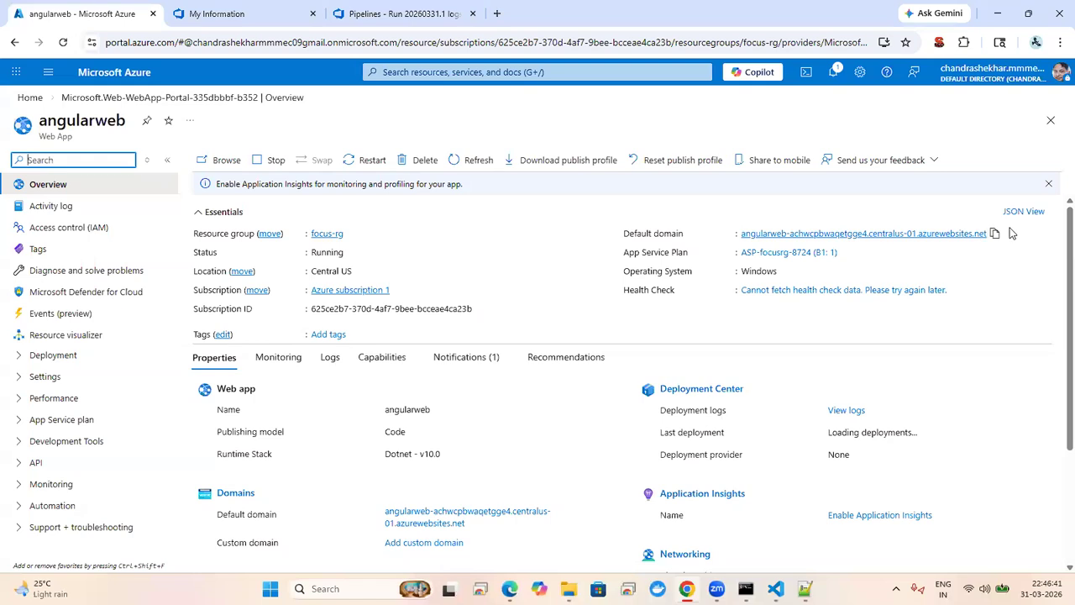
click(994, 234)
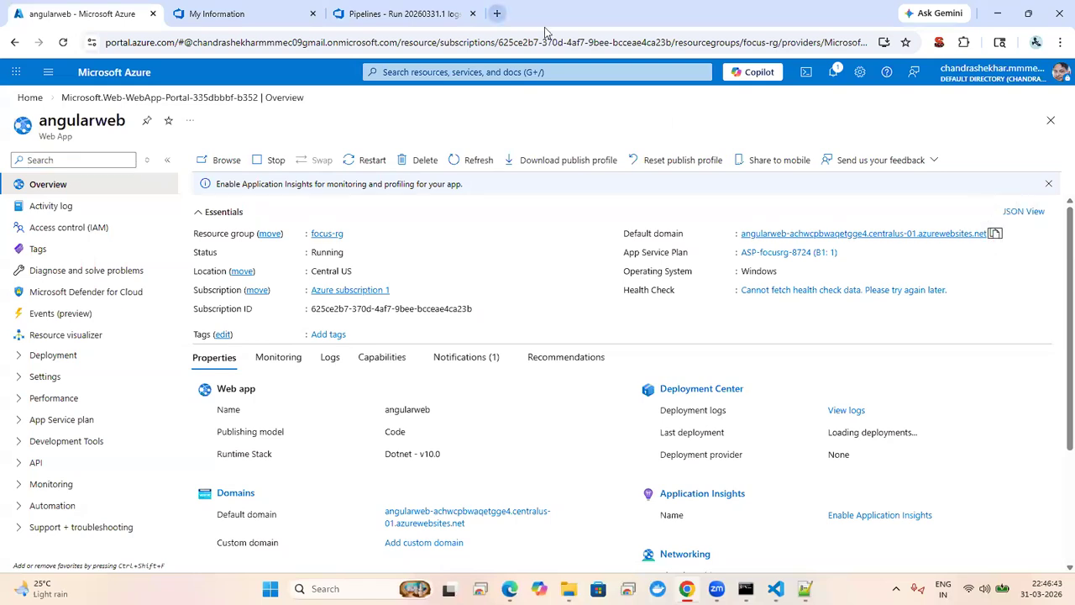
Step: Load the copied angularweb domain in a new tab, check the 'Hello, angular31march' heading, then return to VS Code
key(ctrl+t)
key(ctrl+v)
key(Return)
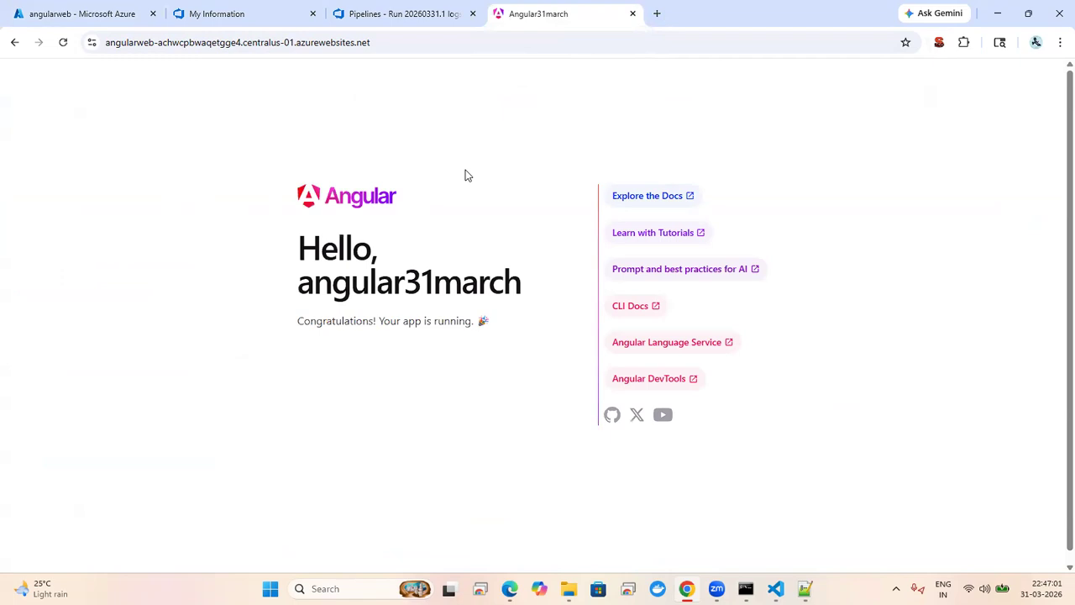
drag(291, 245, 527, 285)
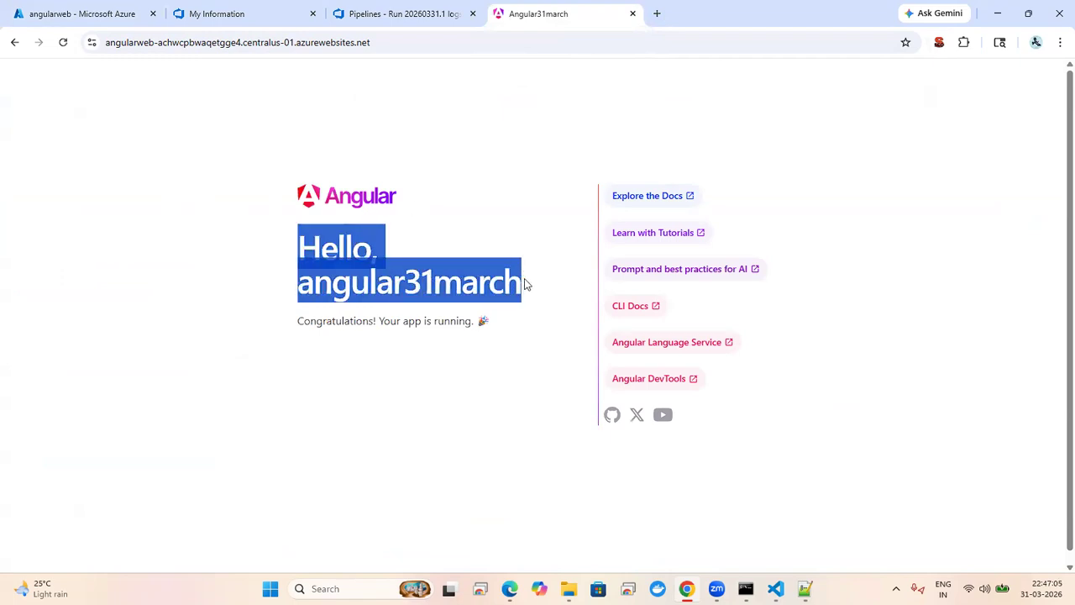
click(775, 588)
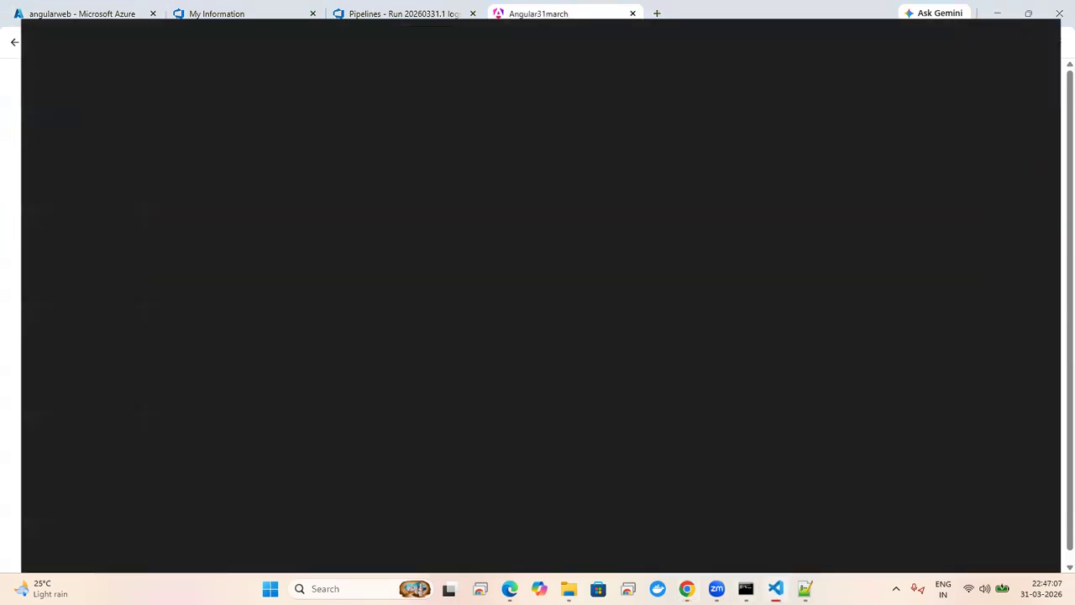
click(555, 363)
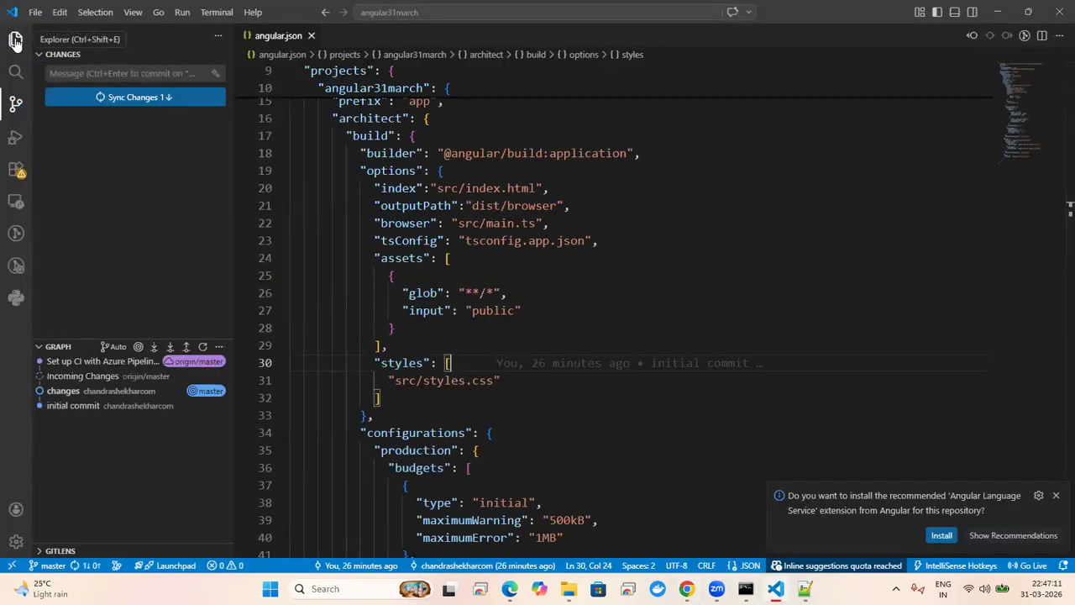
Step: In src/index.html, replace the Angular31march page title with 'Hi' plus a first name, and save
click(16, 40)
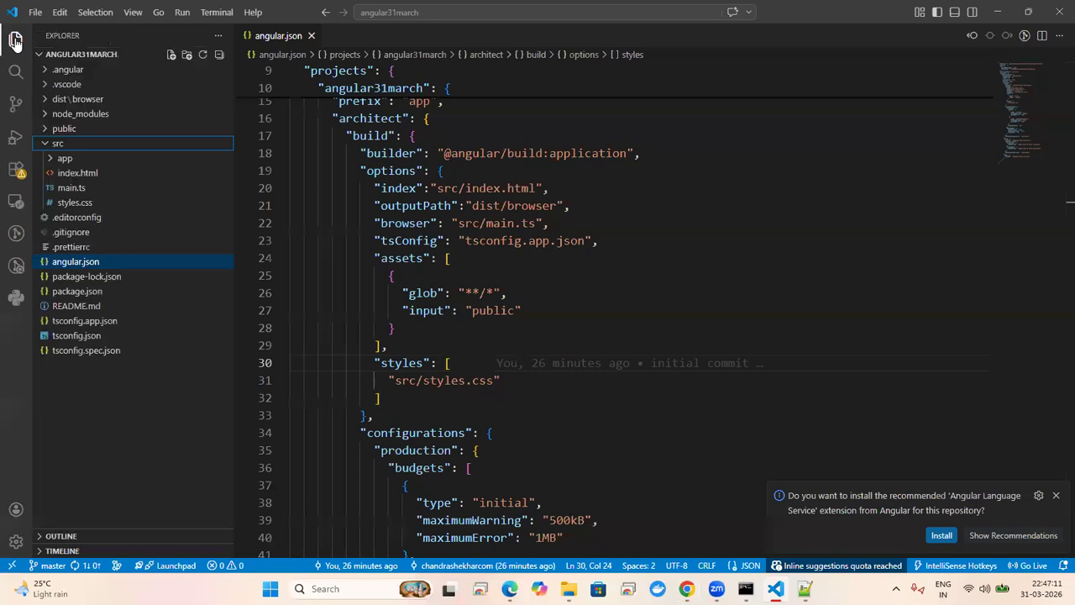
click(65, 174)
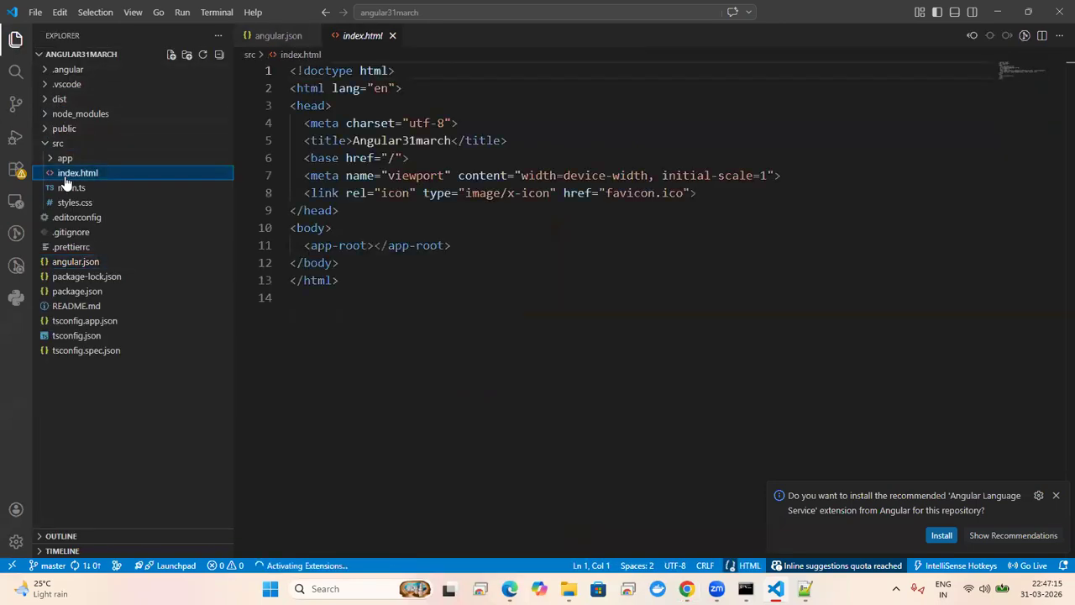
double_click(404, 156)
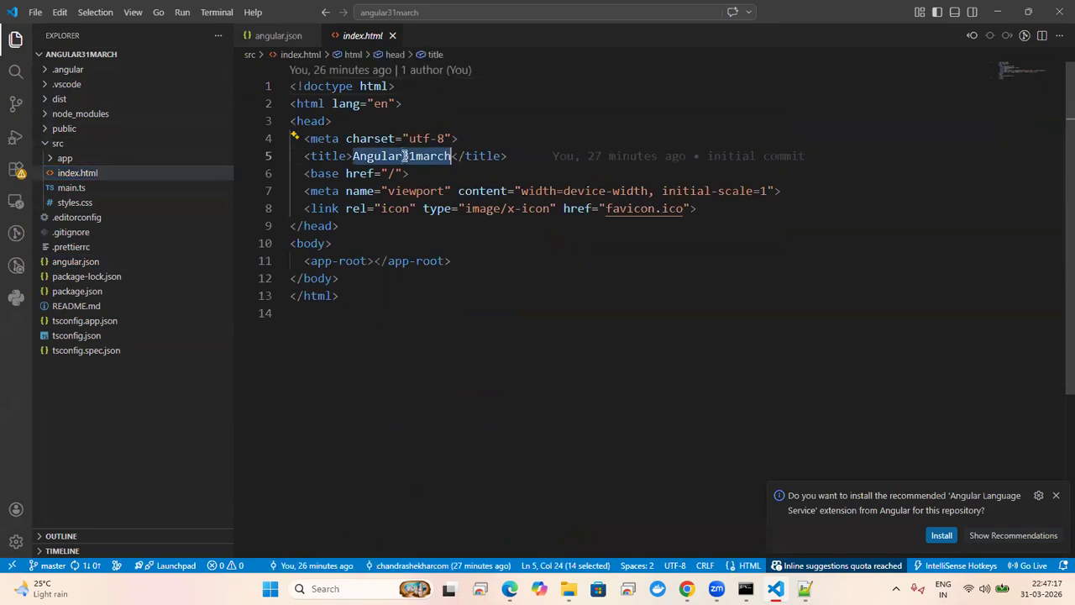
key(BackSpace)
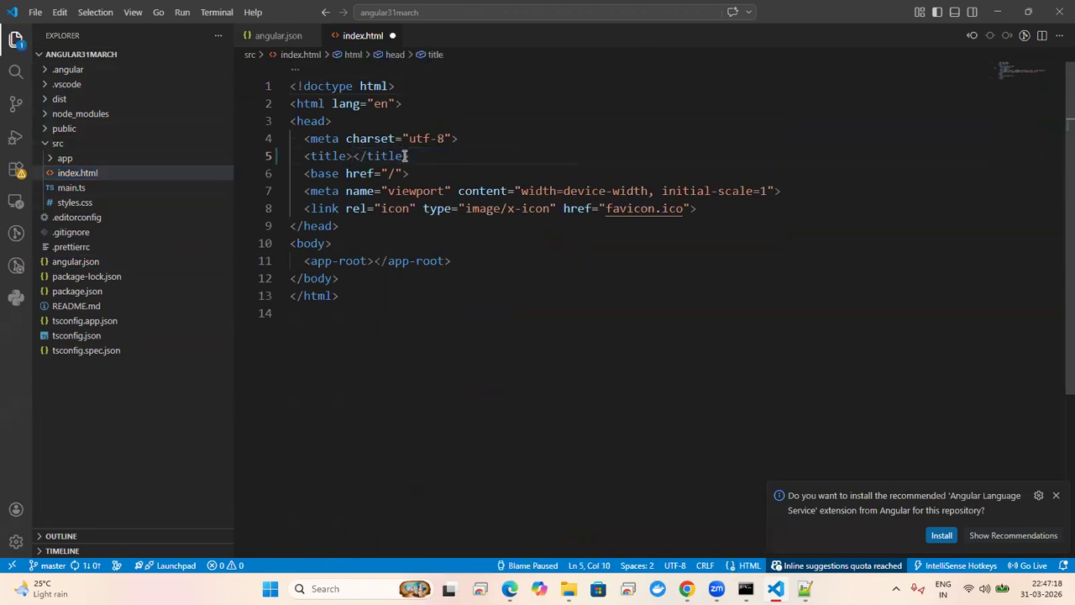
text(Hi)
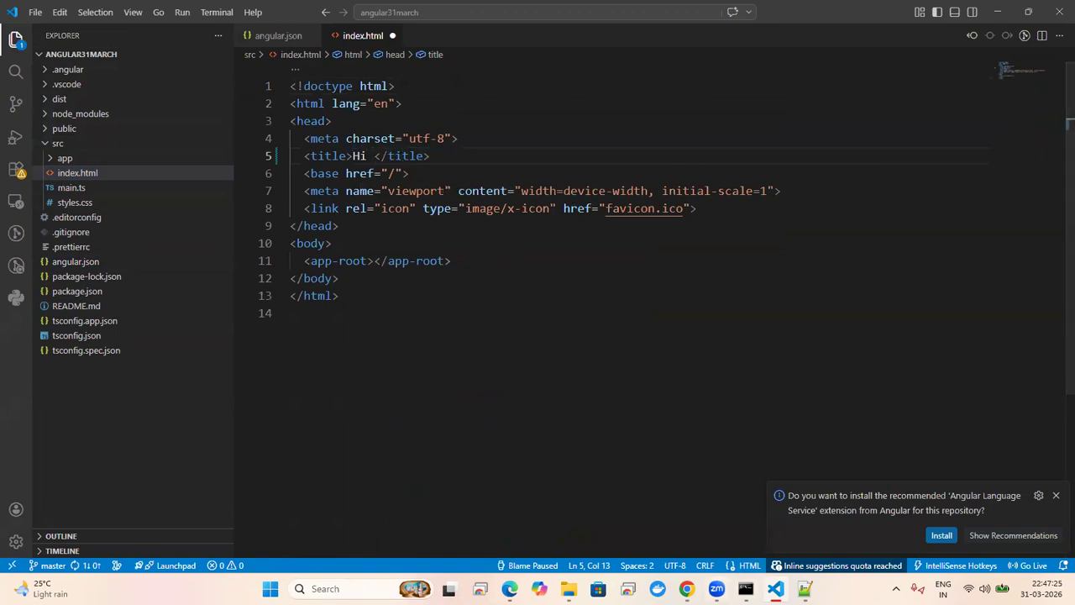
mouse_move(718, 588)
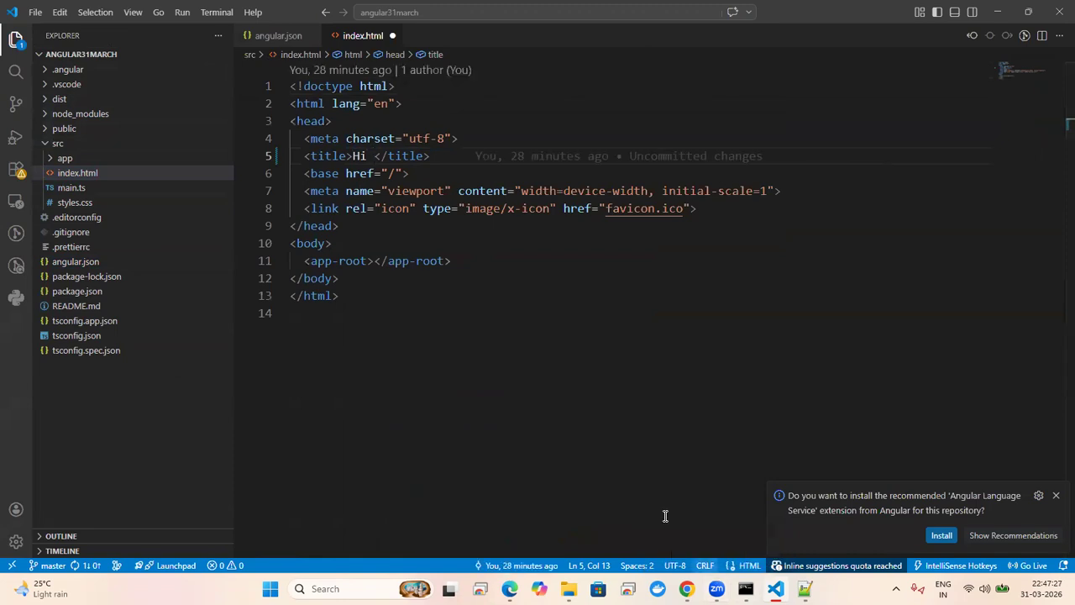
text(Chang)
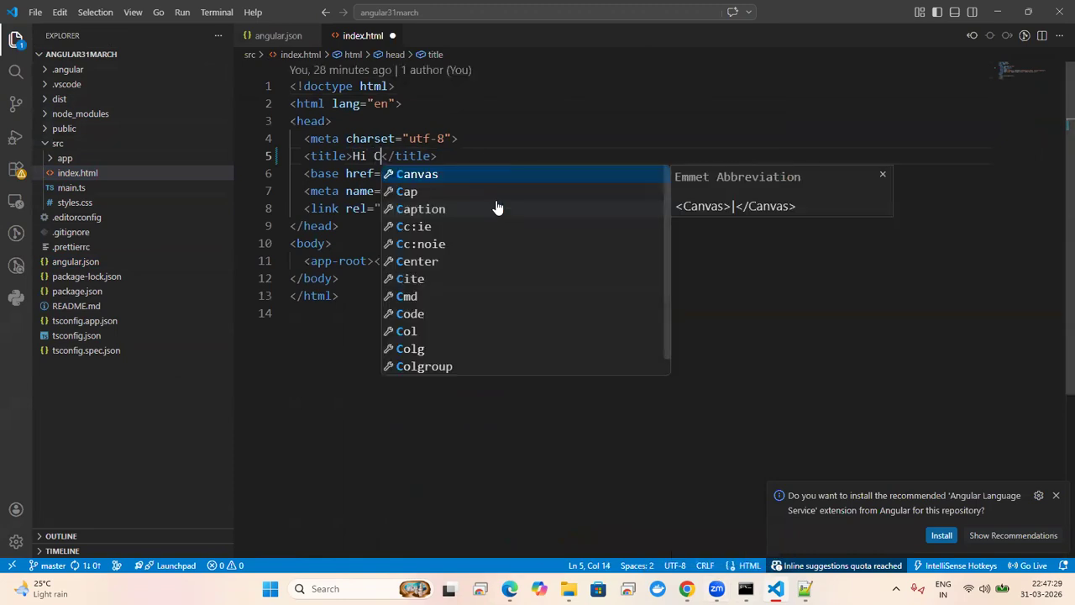
key(BackSpace)
text(dra)
key(ctrl+s)
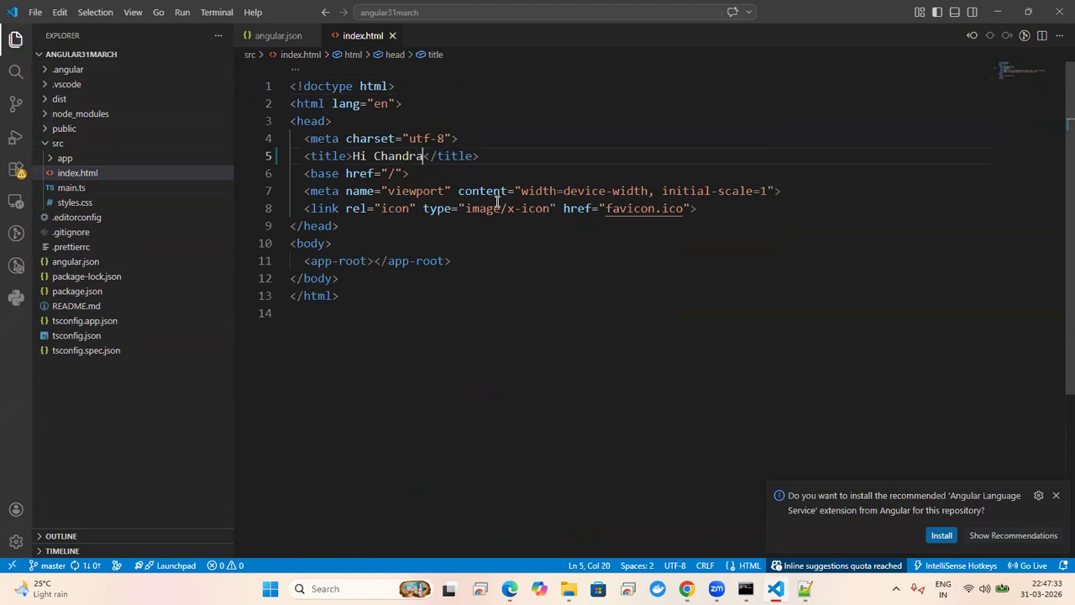
Step: Commit all changes with the message 'chnages' and sync master with origin
click(13, 111)
text(chnages)
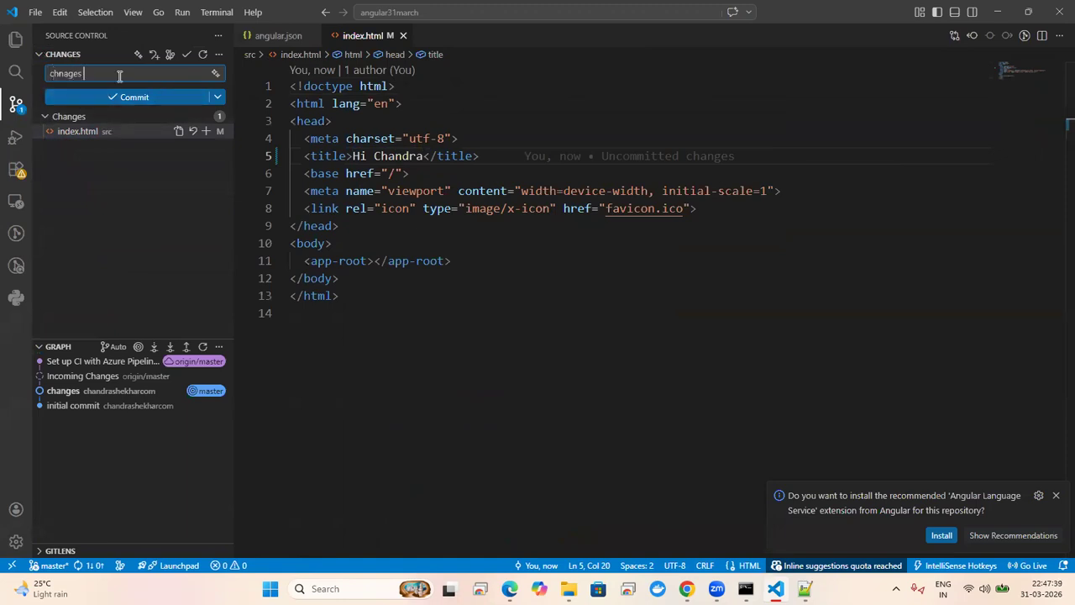
click(149, 98)
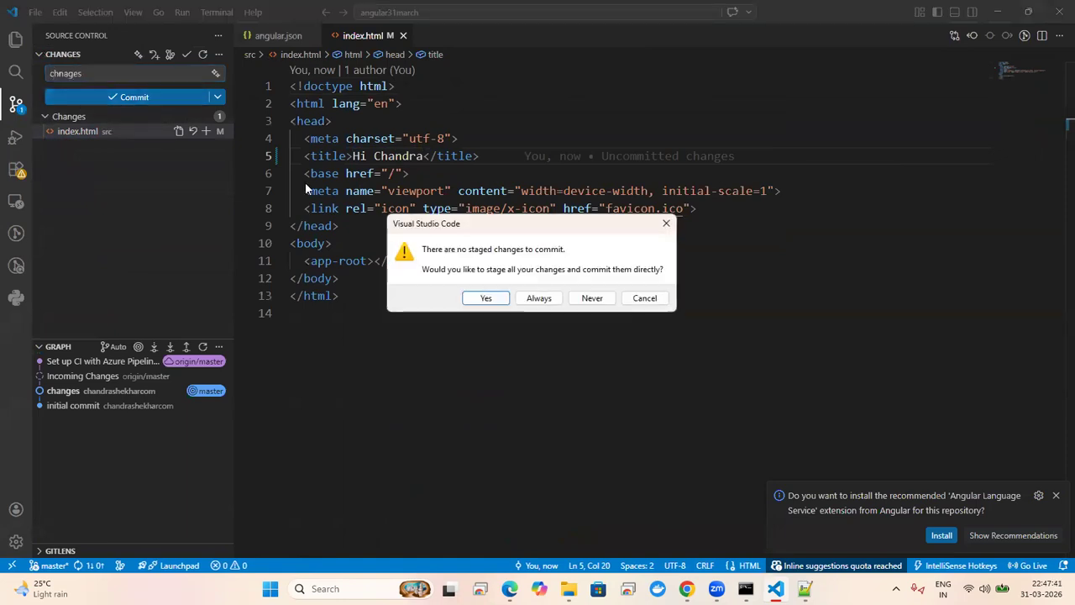
click(483, 298)
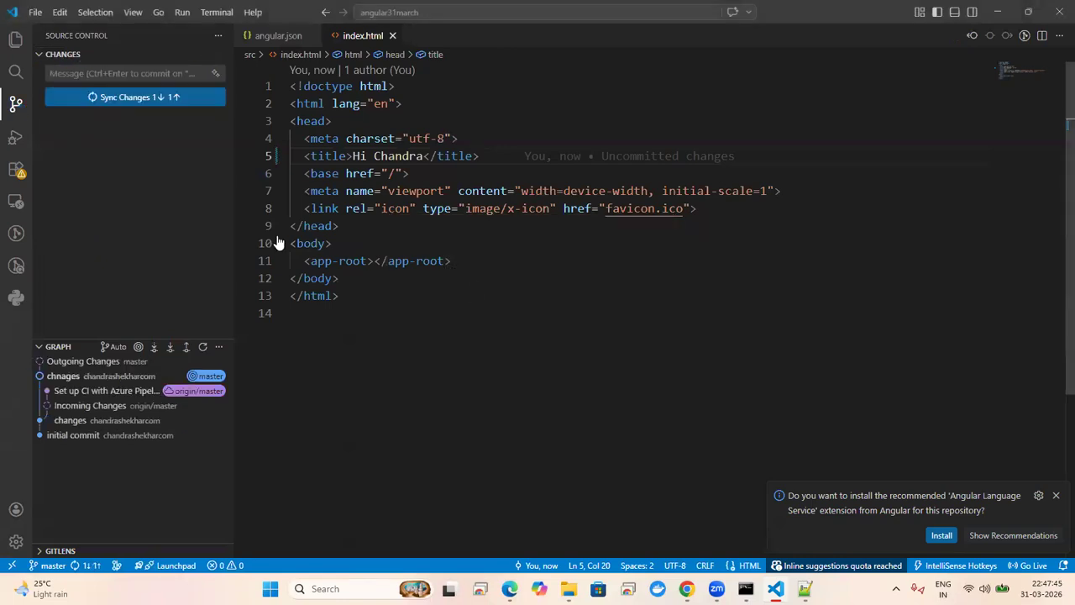
click(145, 97)
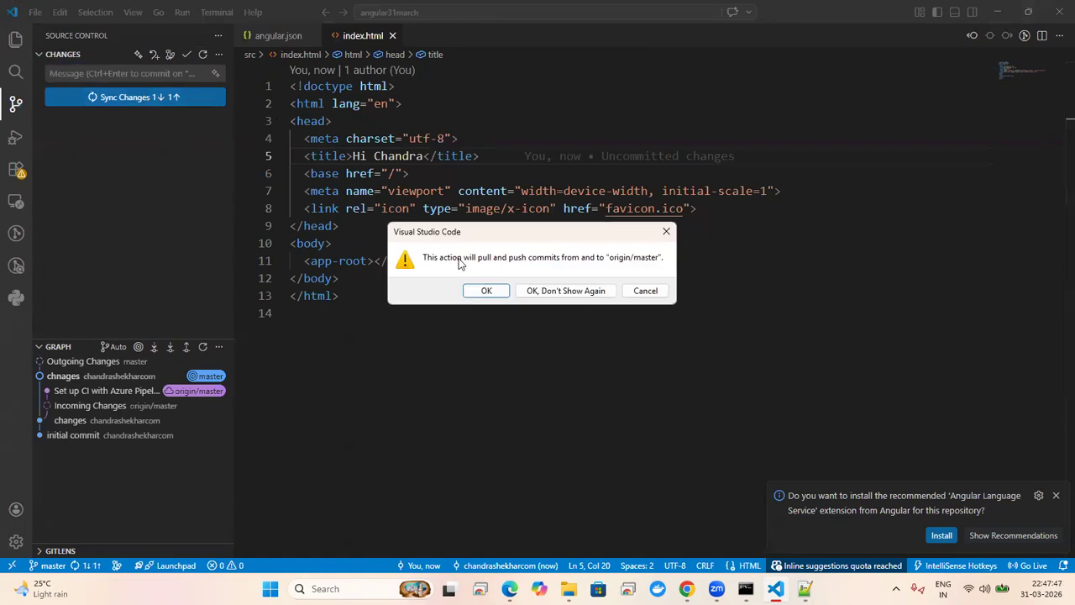
click(486, 290)
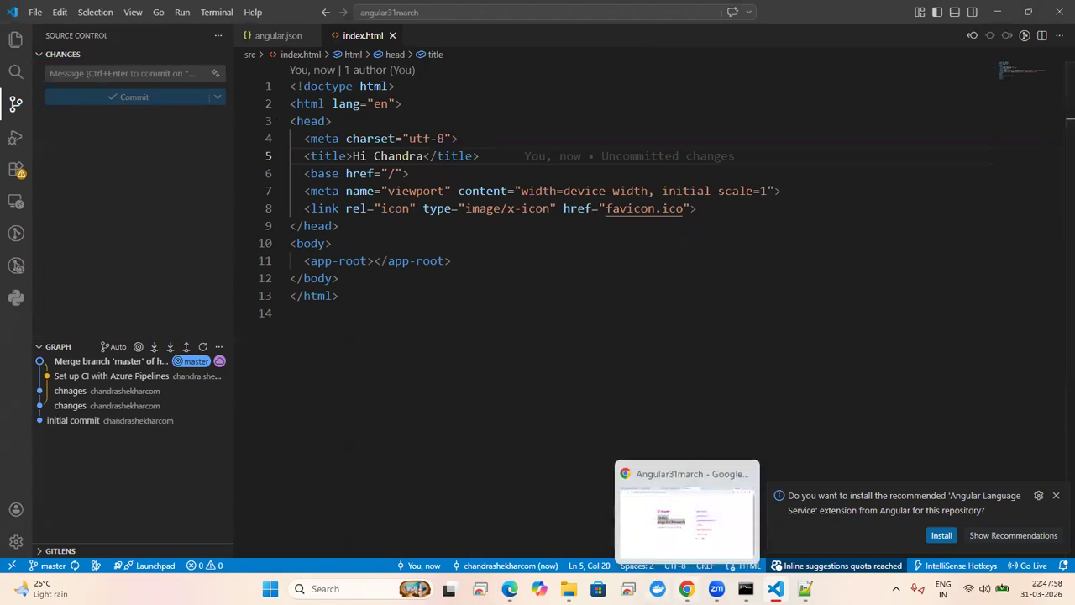
Step: Reload the deployed angularweb site in Chrome
click(685, 519)
click(392, 43)
key(Return)
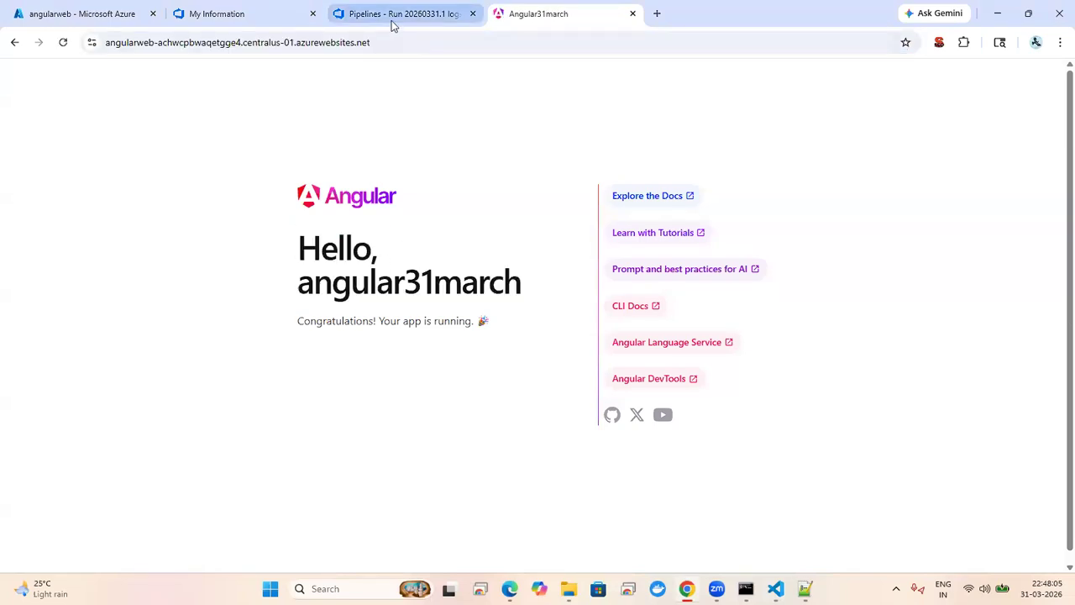
Step: Open the Angular10 pipeline's azure-pipelines.yml for editing from the Pipelines list
click(392, 16)
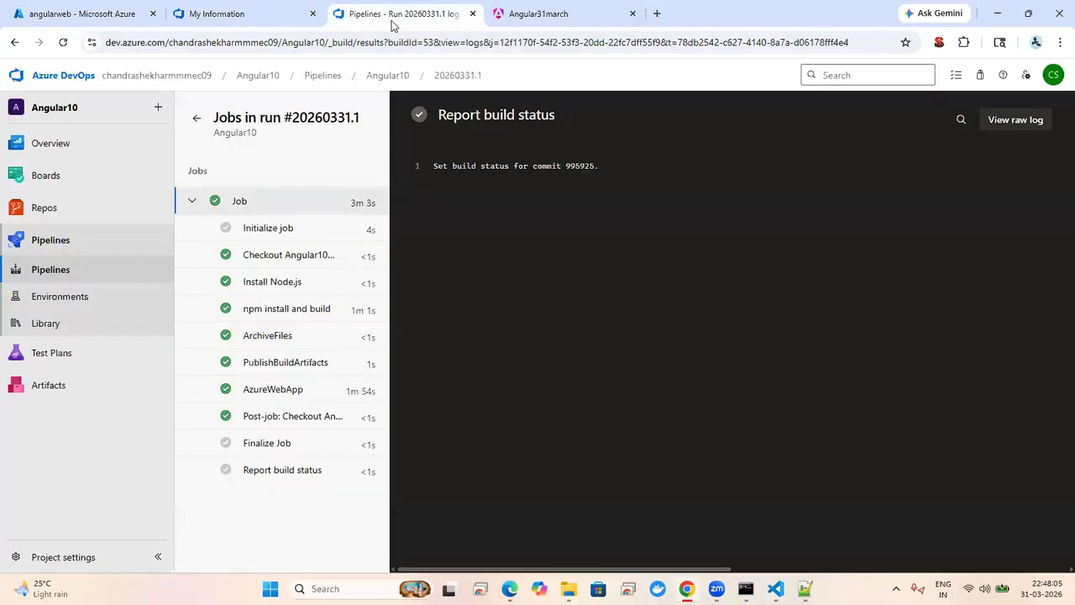
click(61, 243)
click(60, 244)
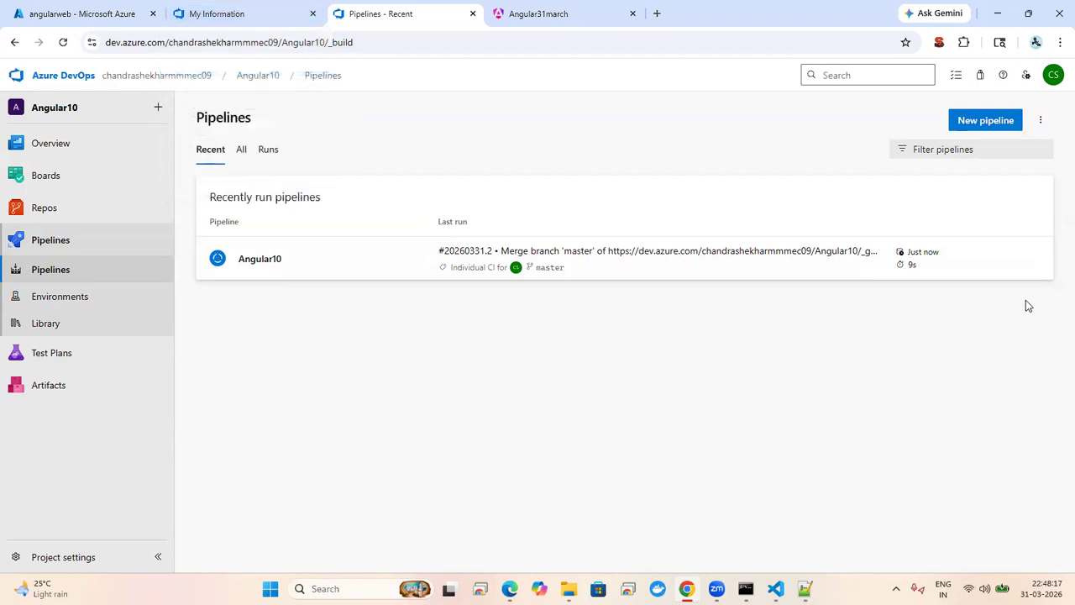
click(1037, 261)
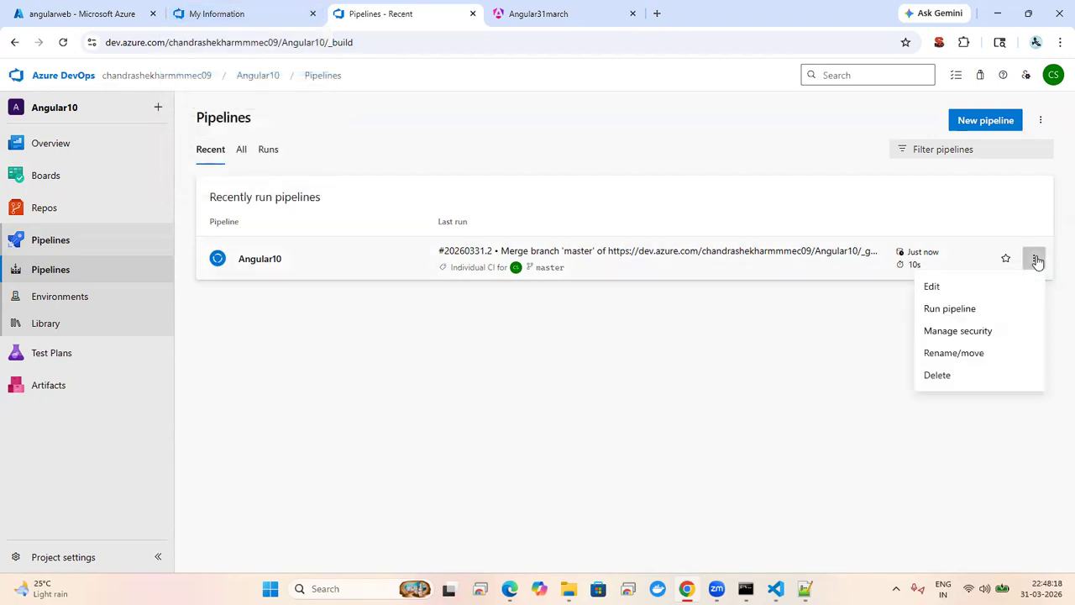
click(960, 295)
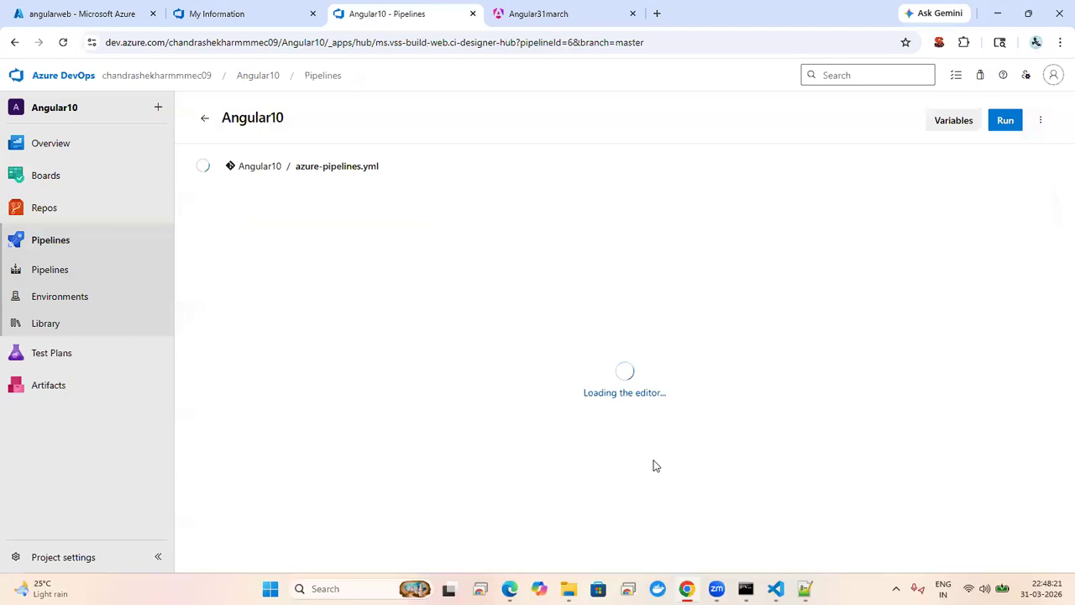
Step: Review the ArchiveFiles@2 task's rootFolderOrFile path 'dist/browser' in the YAML
click(510, 397)
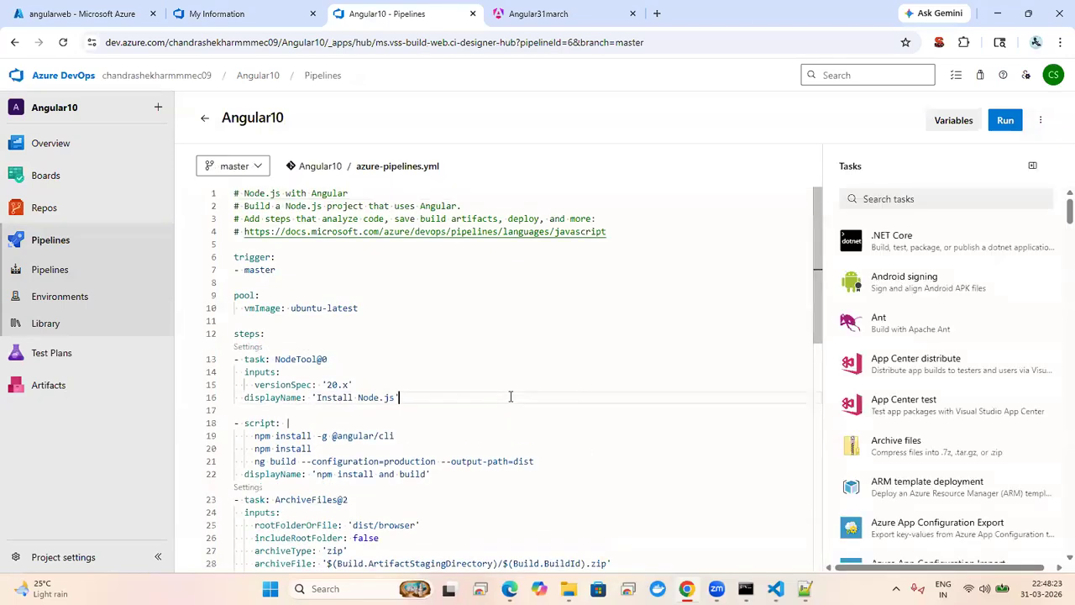
key(Down)
key(Down)
key(Down)
key(Down)
key(Down)
key(Down)
key(Down)
key(Down)
key(Down)
key(Down)
key(Down)
key(Down)
key(Down)
key(Down)
key(Down)
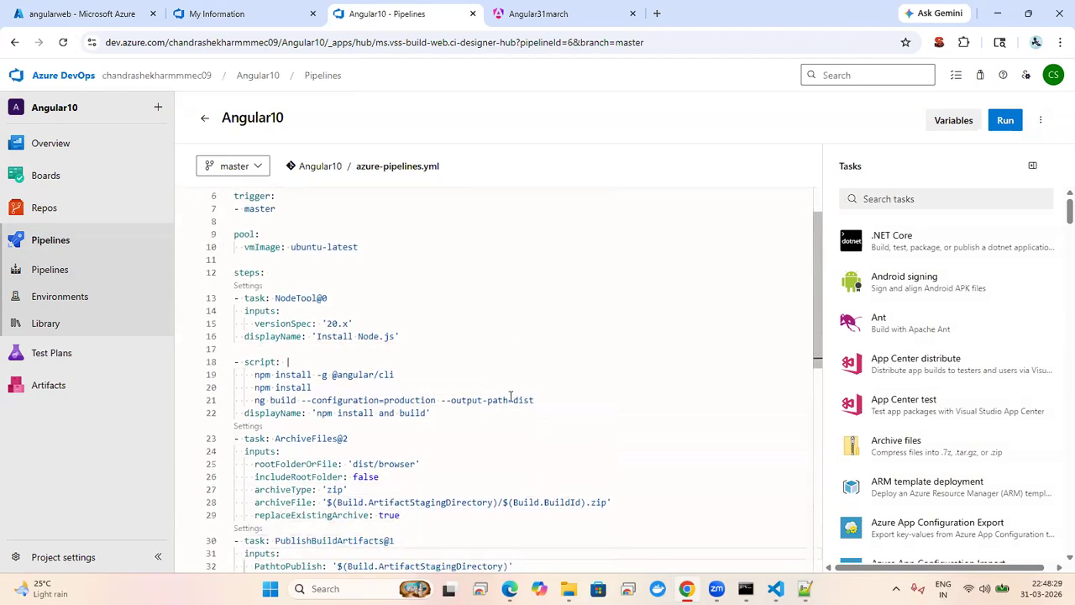
click(317, 438)
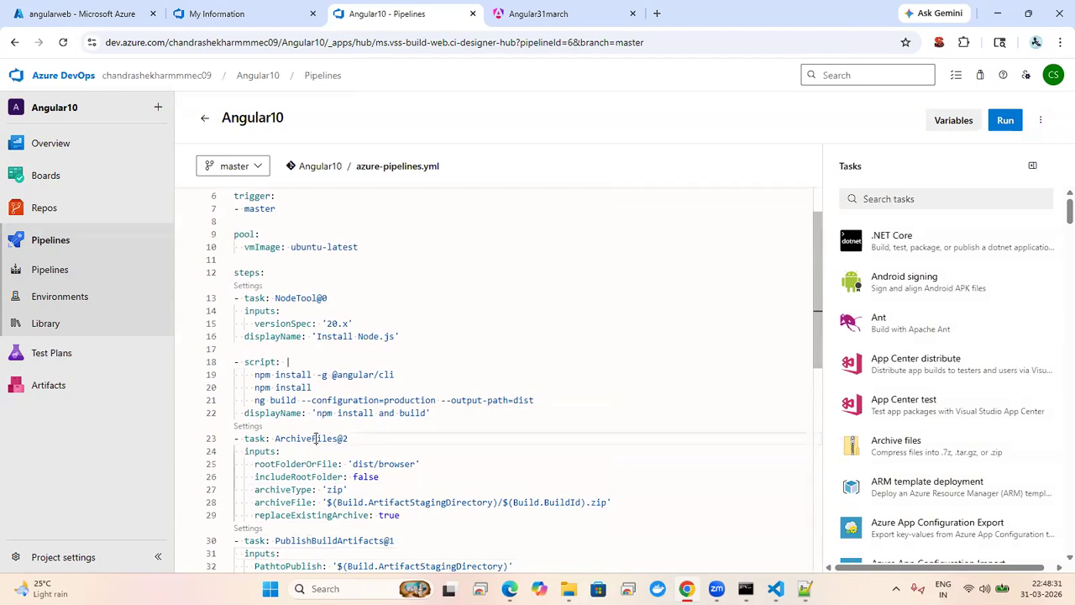
click(359, 464)
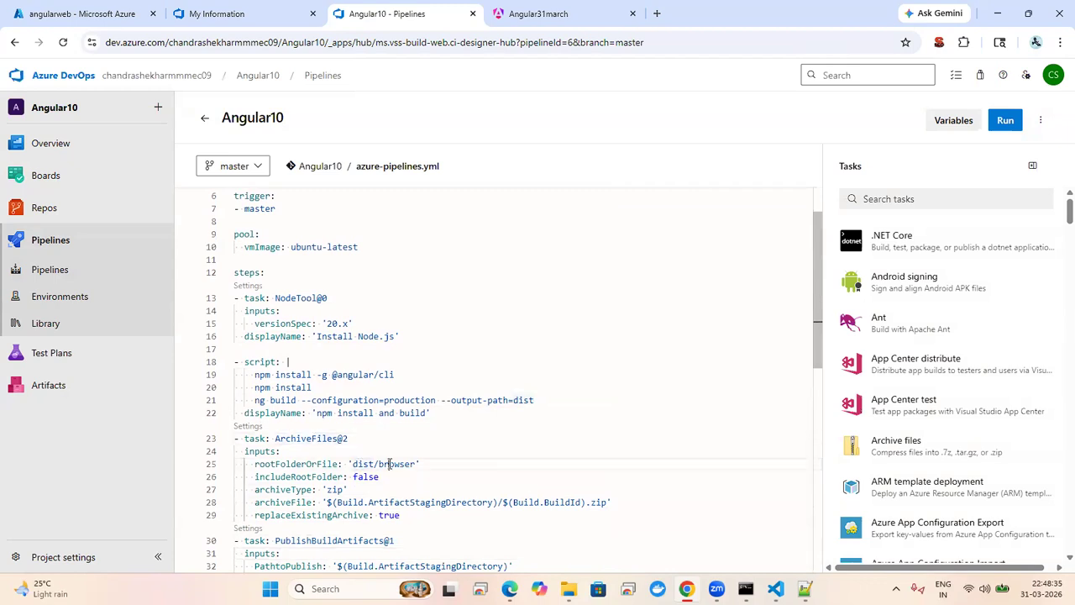
click(364, 463)
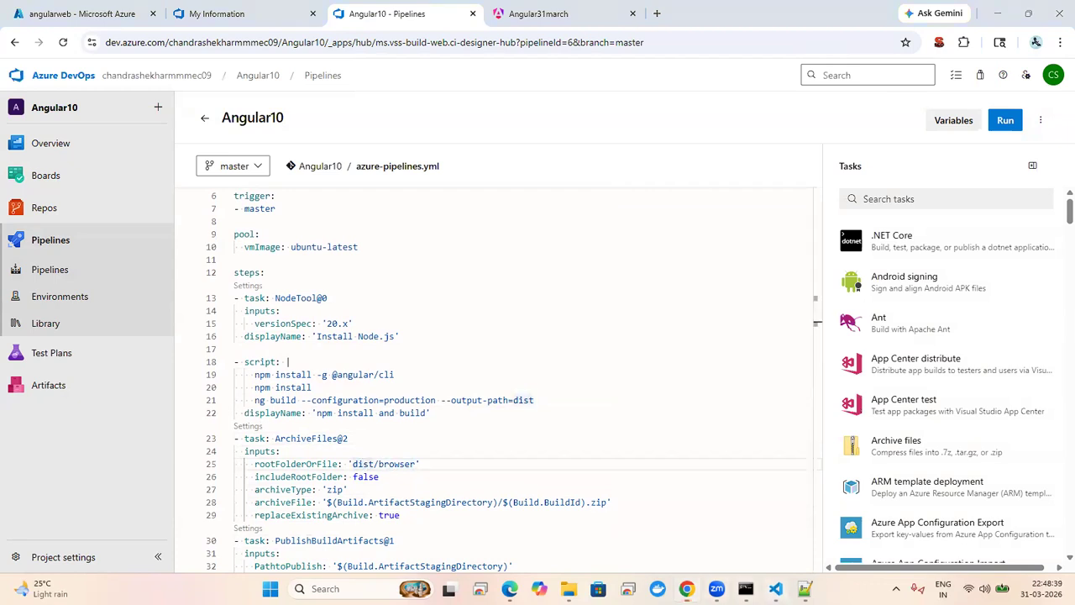
click(775, 588)
Step: Reveal the dist build folder in File Explorer and open dist/browser
click(16, 42)
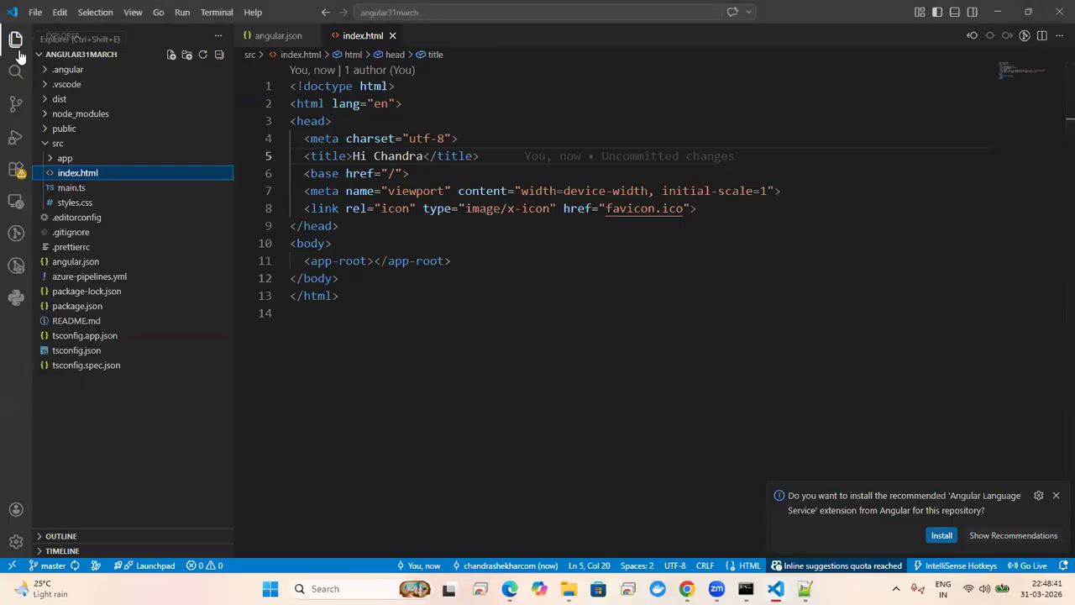
click(46, 101)
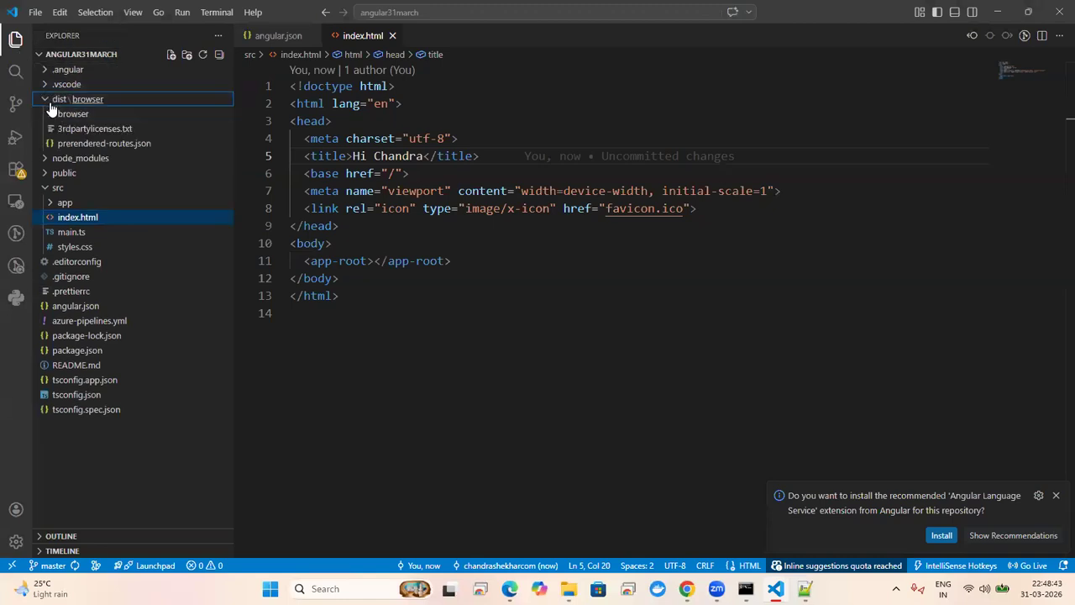
right_click(54, 101)
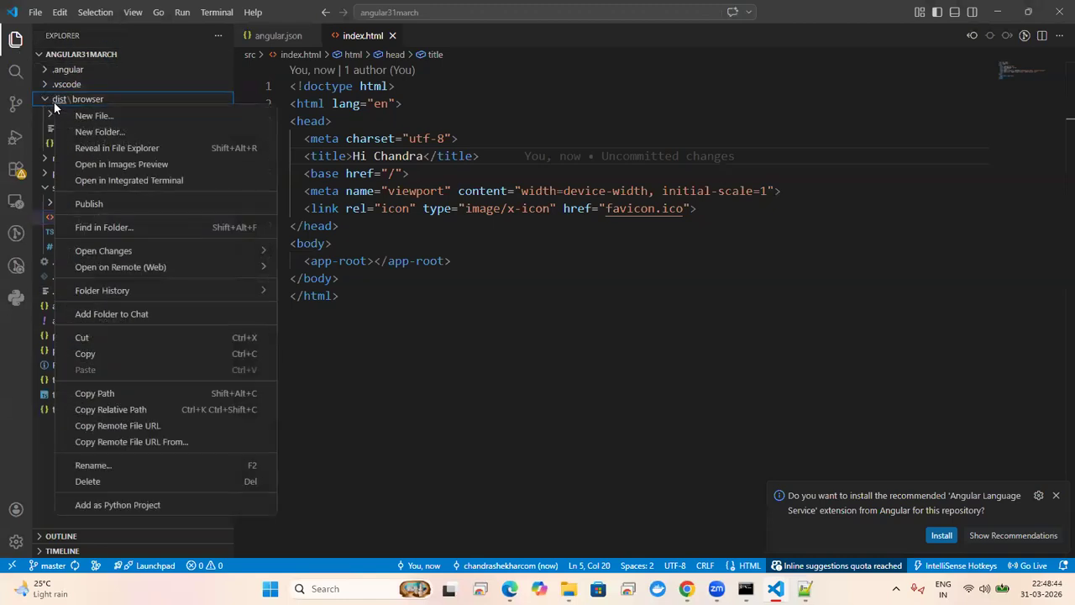
click(115, 148)
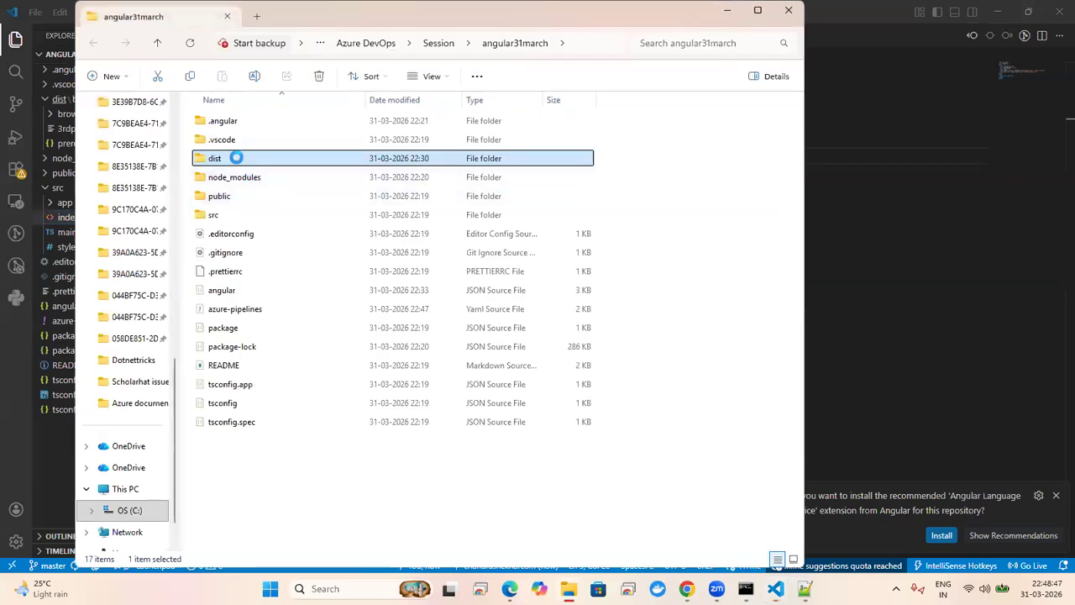
double_click(236, 155)
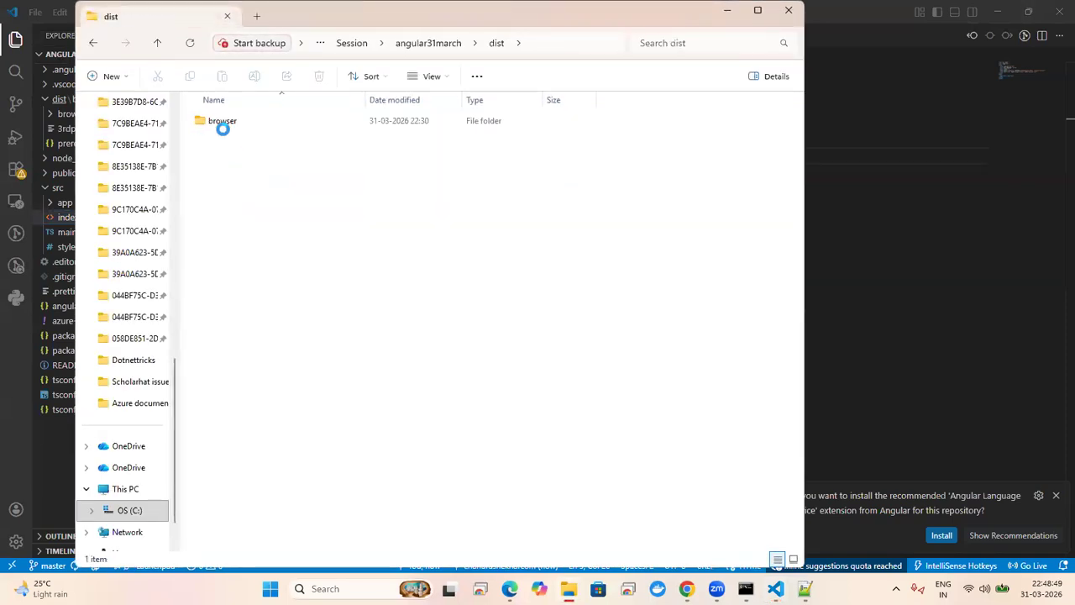
double_click(230, 123)
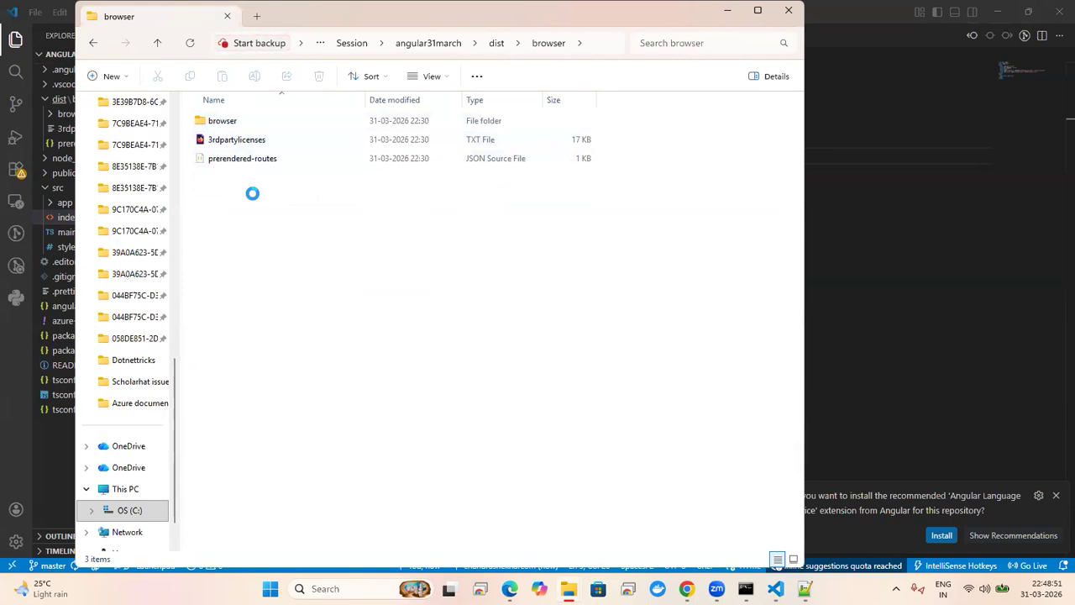
Step: Look inside the inner browser subfolder, then select all three items and show their full action menu
key(ctrl+a)
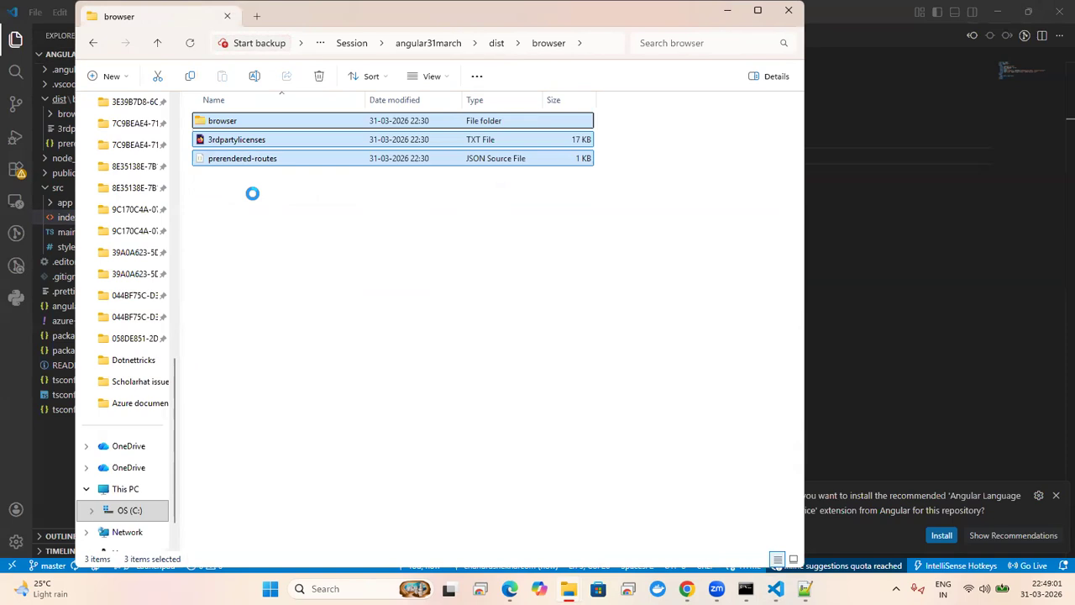
key(Up)
key(Up)
key(Return)
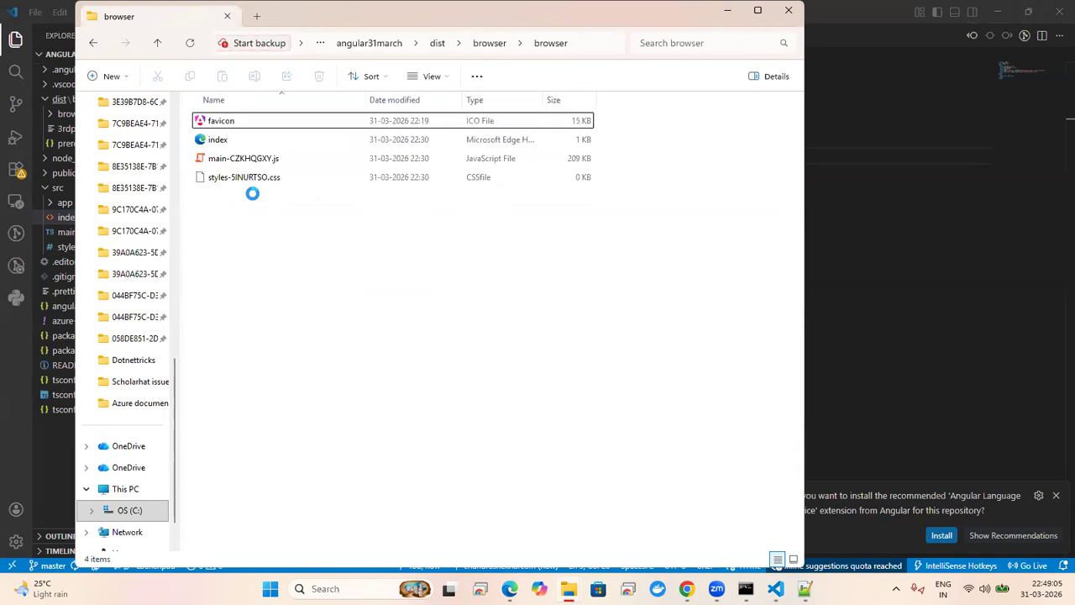
key(alt+Left)
key(shift+Down)
key(shift+Down)
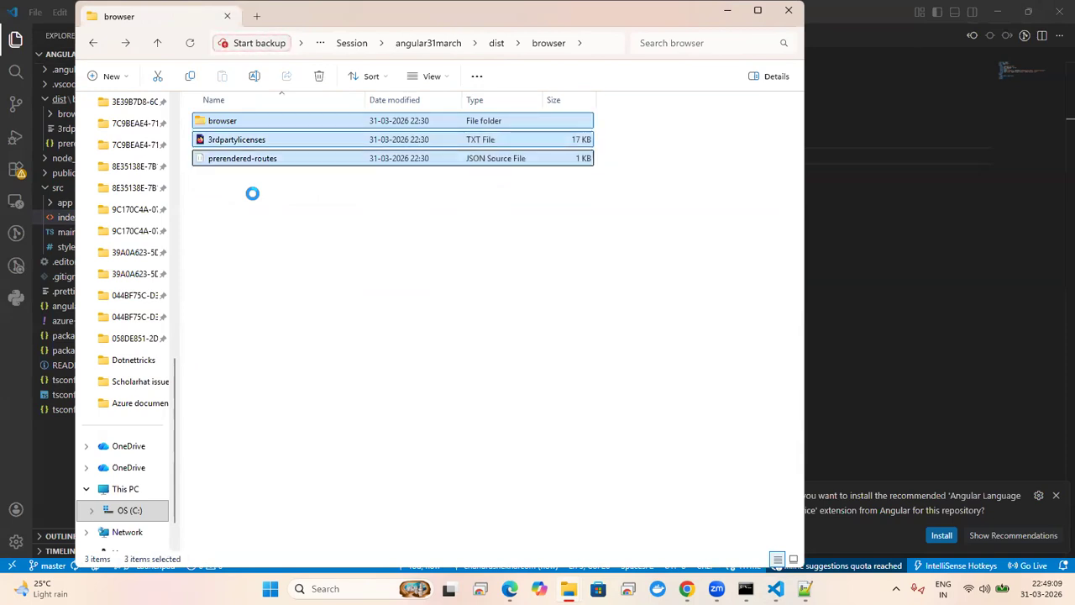
right_click(281, 139)
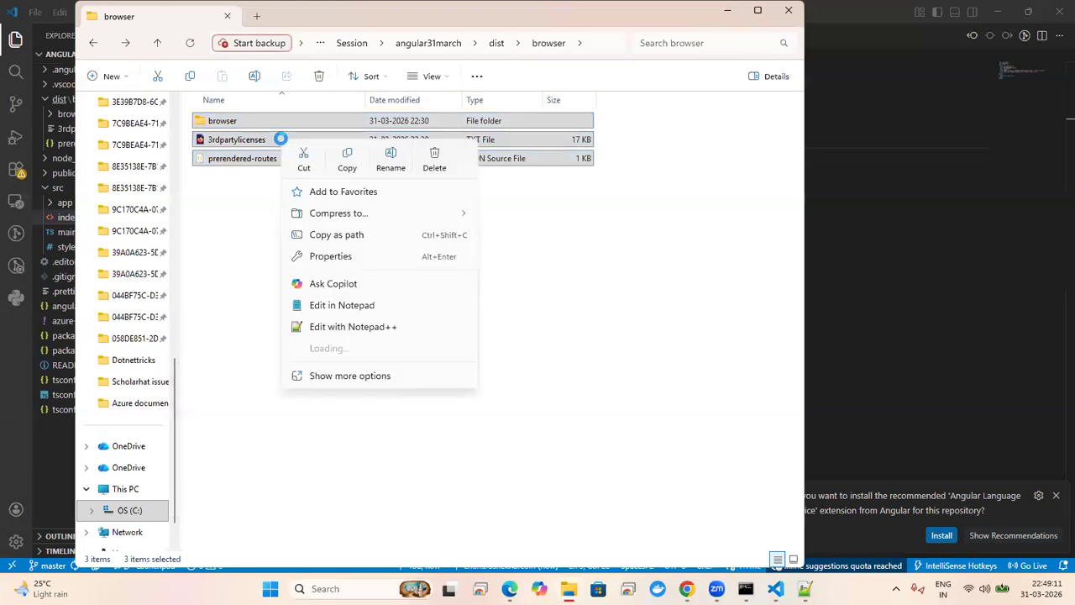
click(338, 374)
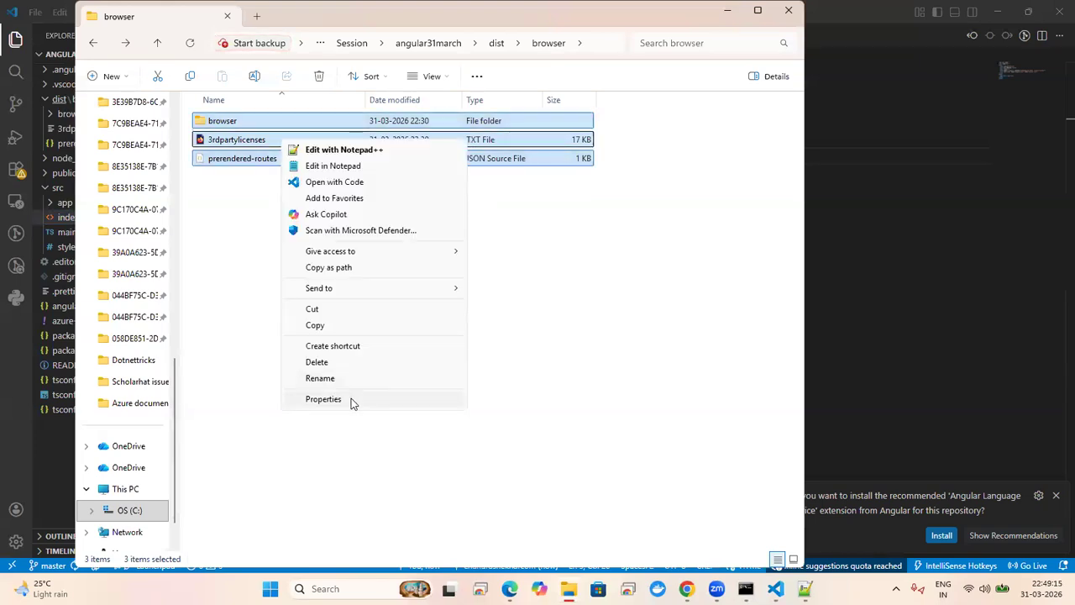
Step: View the three items' combined properties (6 files, 1 folder, 239 KB), then close and deselect
click(351, 398)
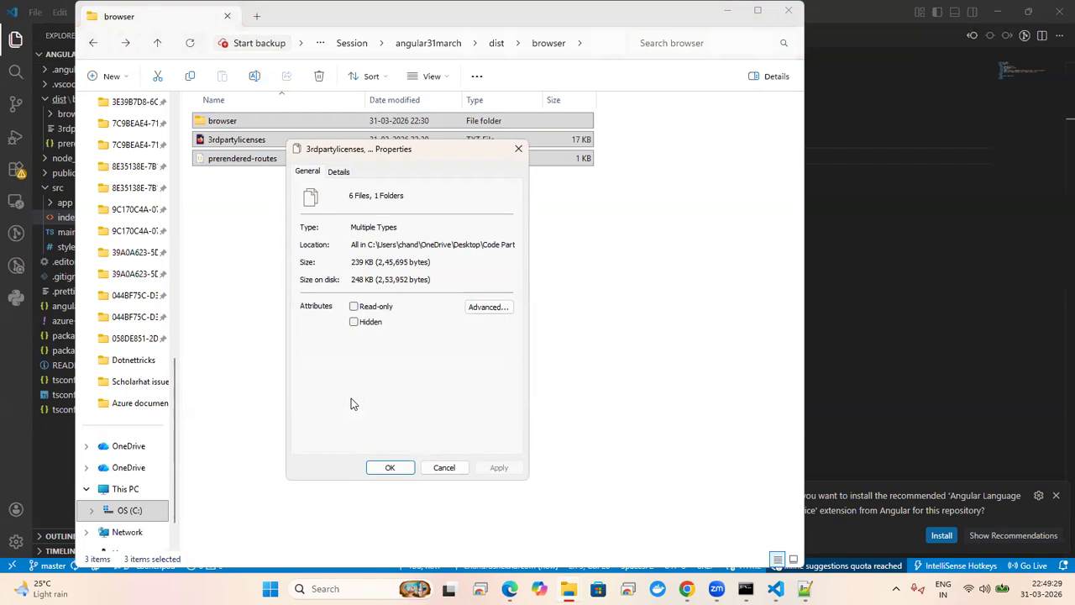
click(518, 152)
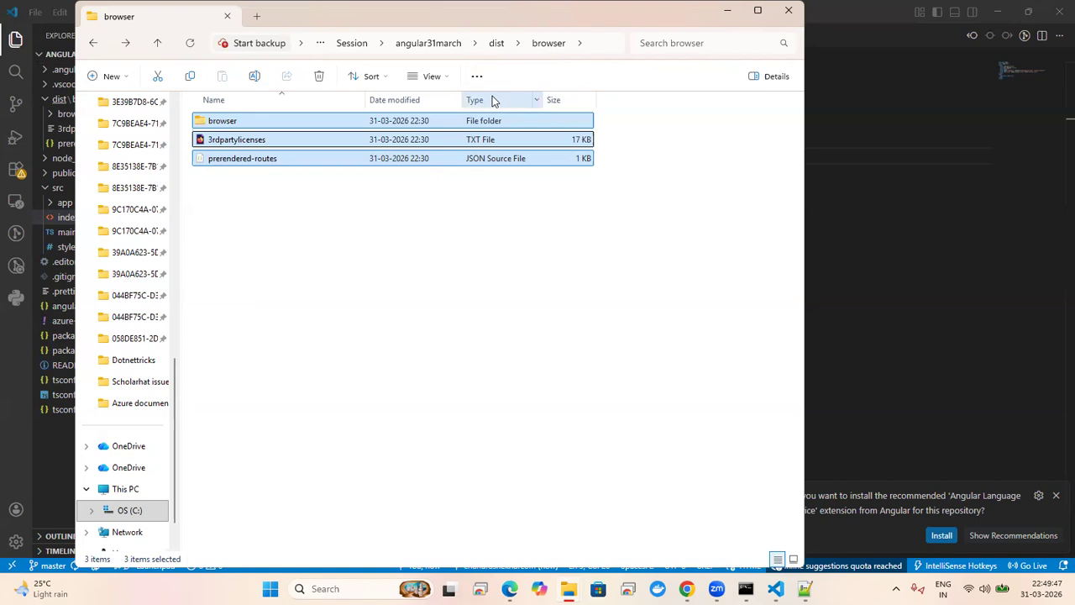
click(454, 286)
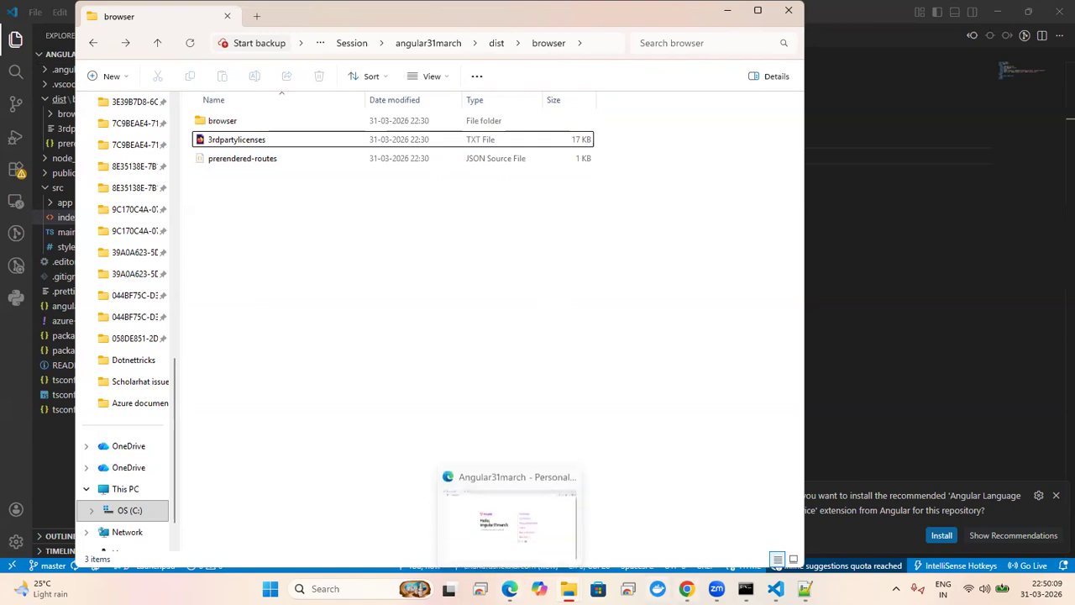
click(688, 588)
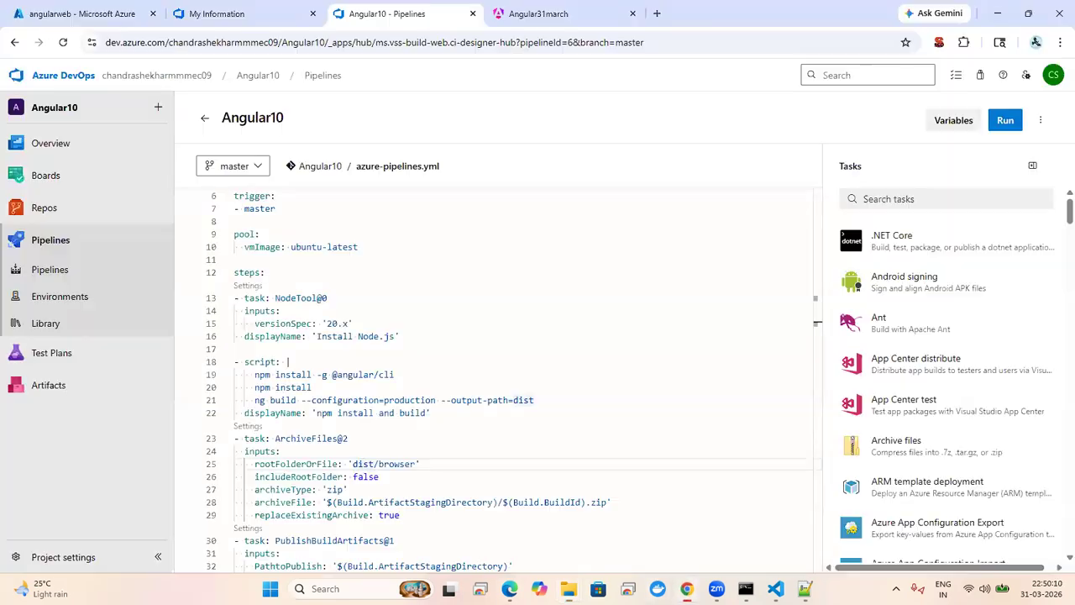
Step: Check recent Angular10 pipeline runs, then reload the deployed Angular31march site and inspect its heading
click(26, 246)
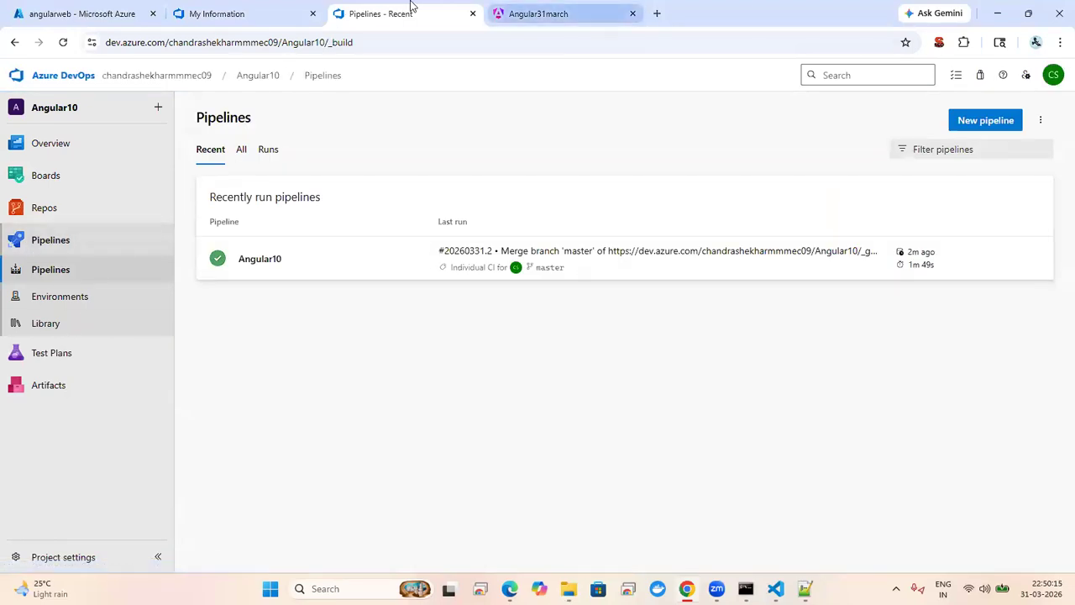
key(ctrl+Tab)
click(454, 36)
key(Return)
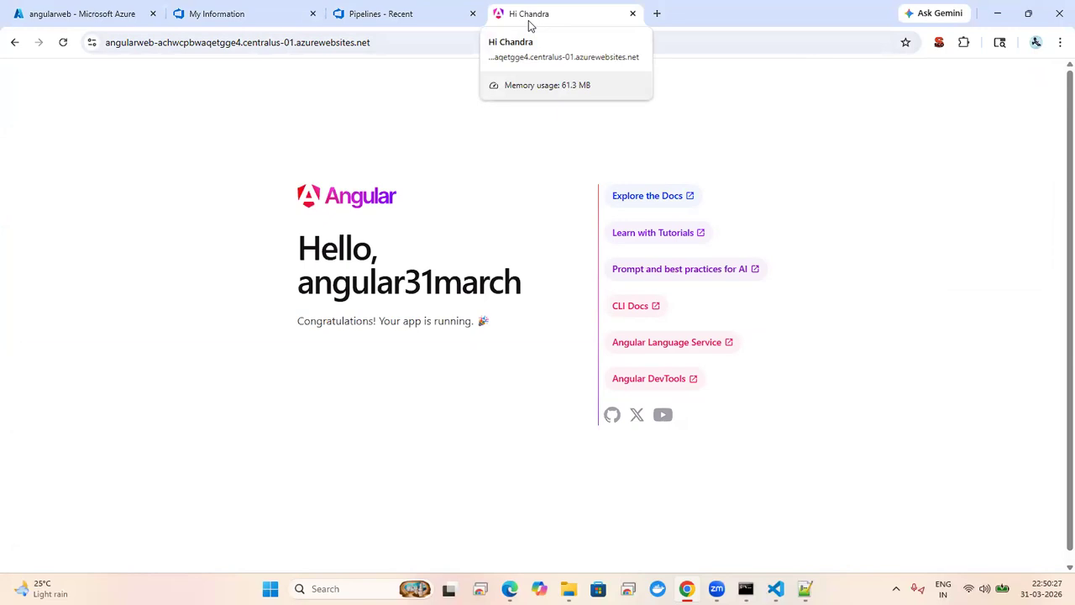
double_click(357, 275)
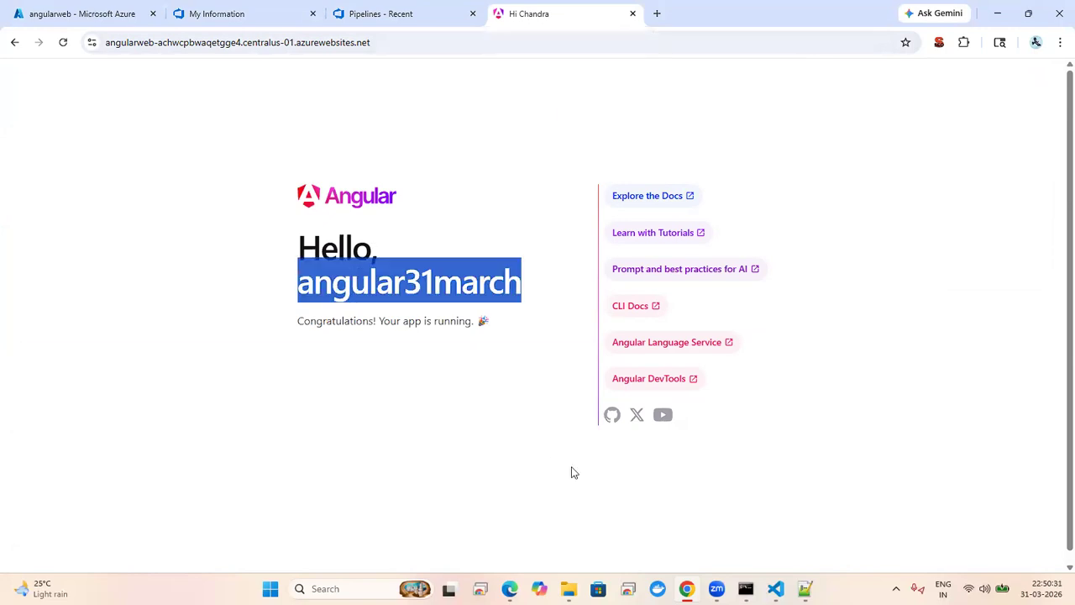
Step: Replace the entire src/app/app.html template with '<h4>good morning</h4>' and save
click(775, 588)
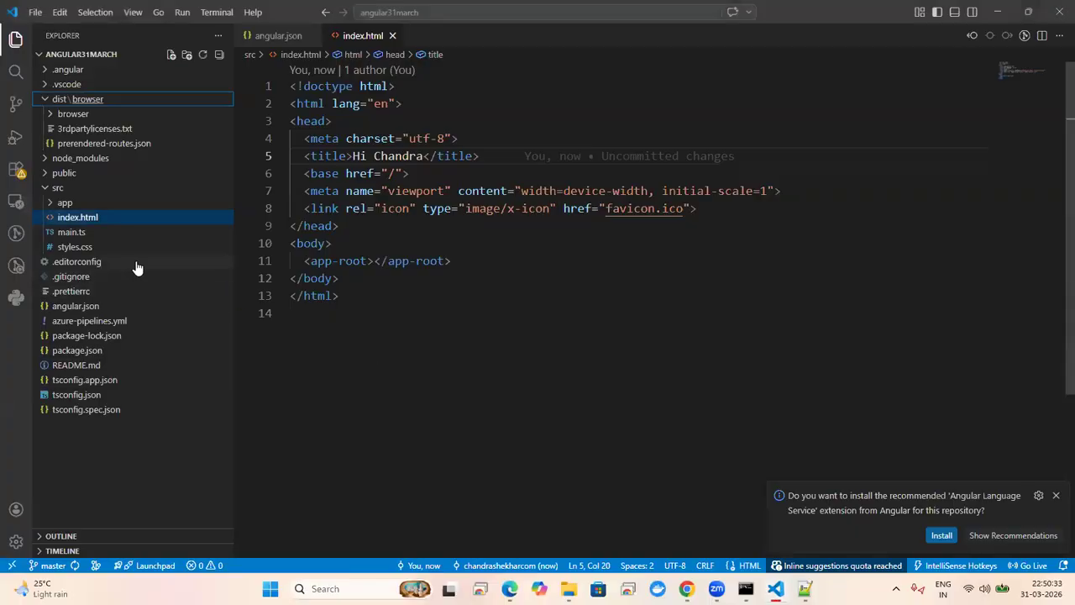
click(51, 204)
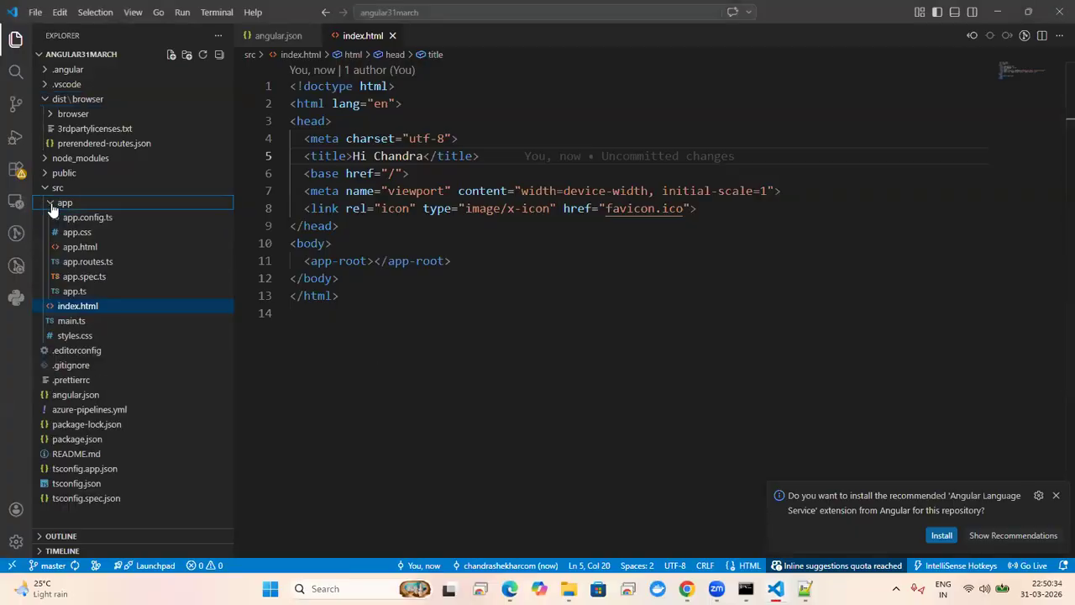
click(80, 246)
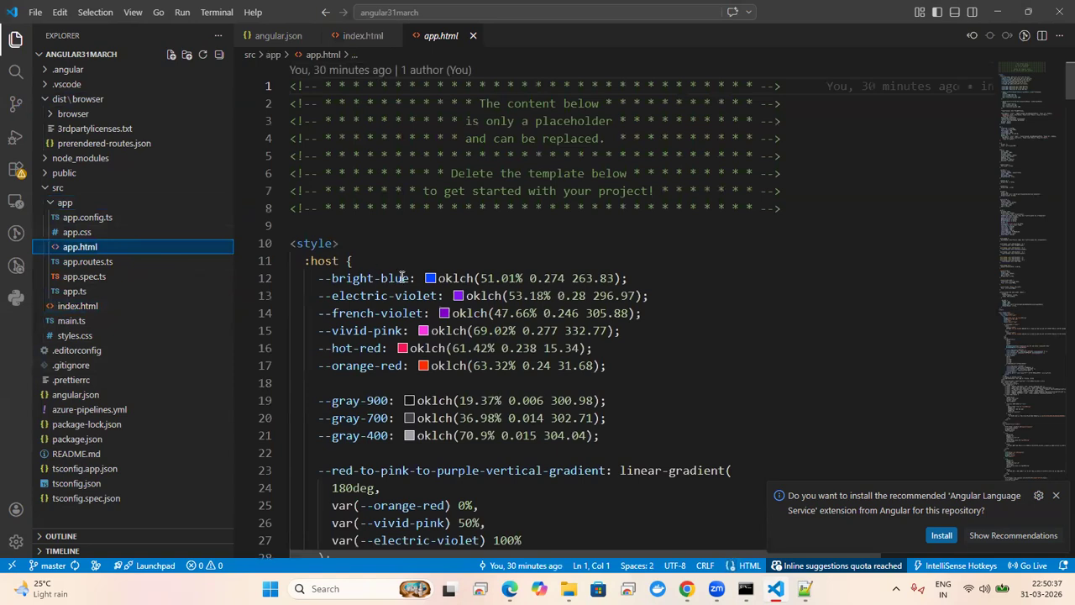
click(401, 277)
key(ctrl+a)
key(BackSpace)
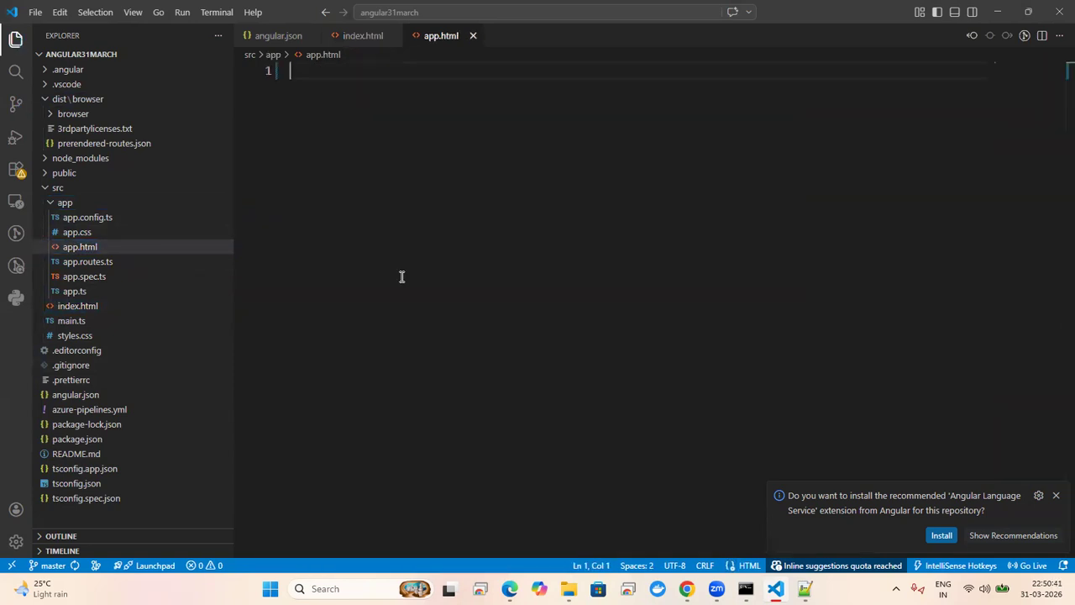
text(<h)
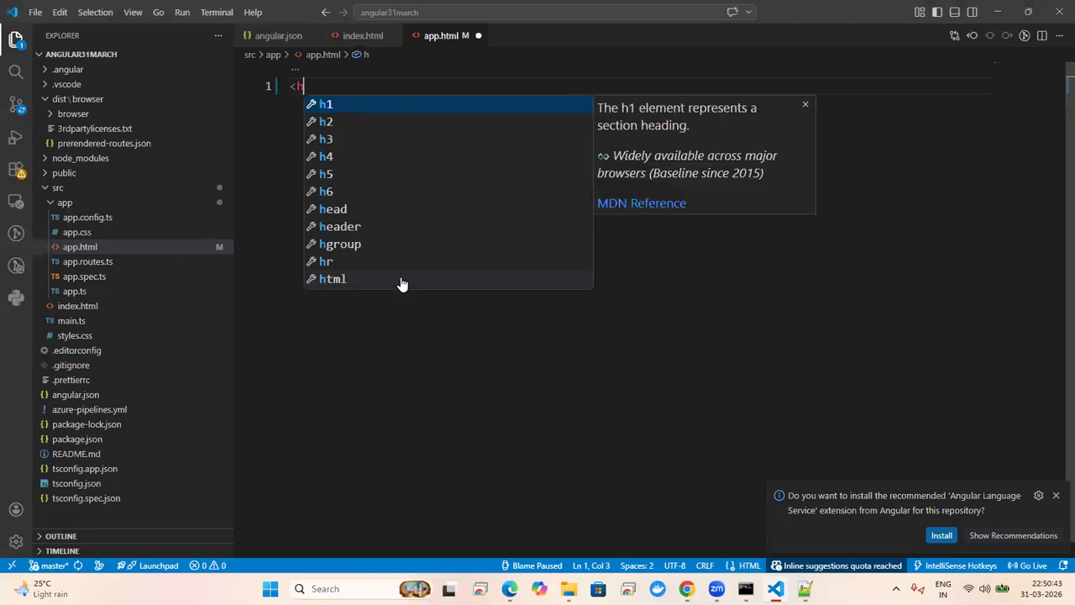
text(4)
key(Return)
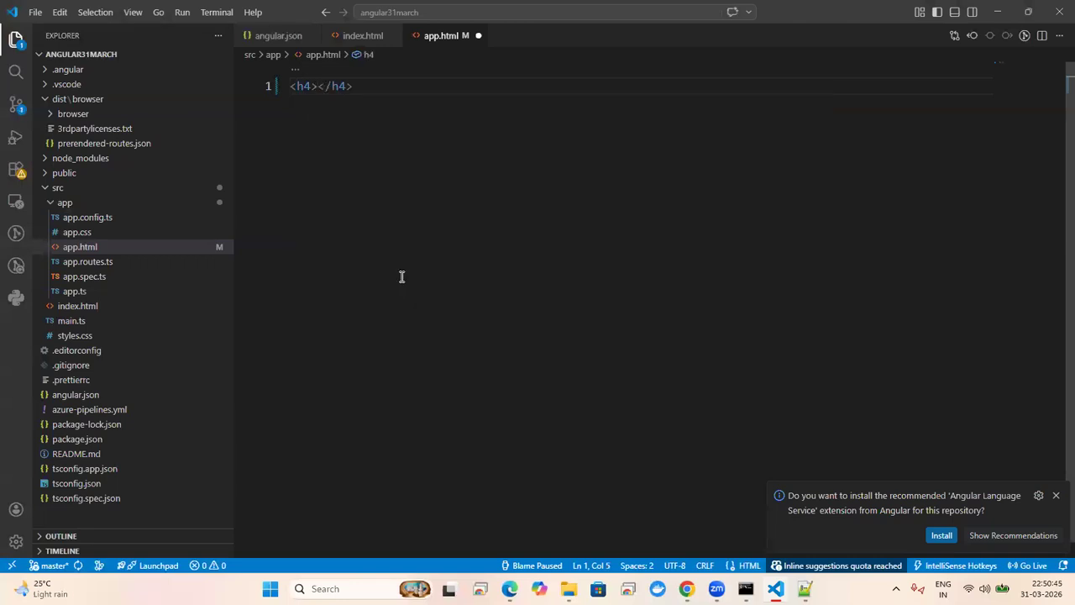
text(good )
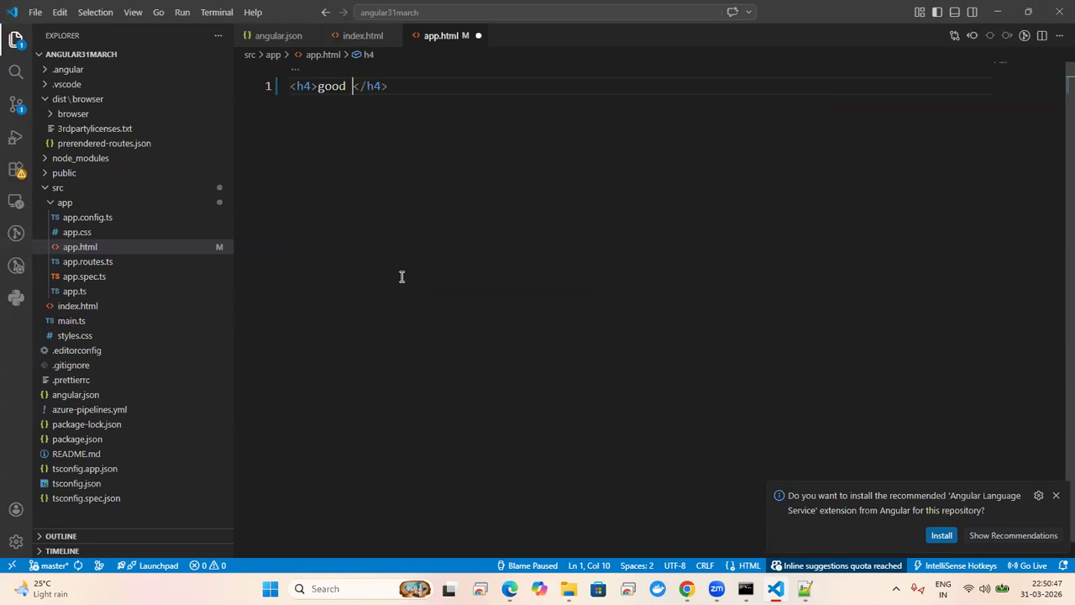
text(morning)
key(ctrl+s)
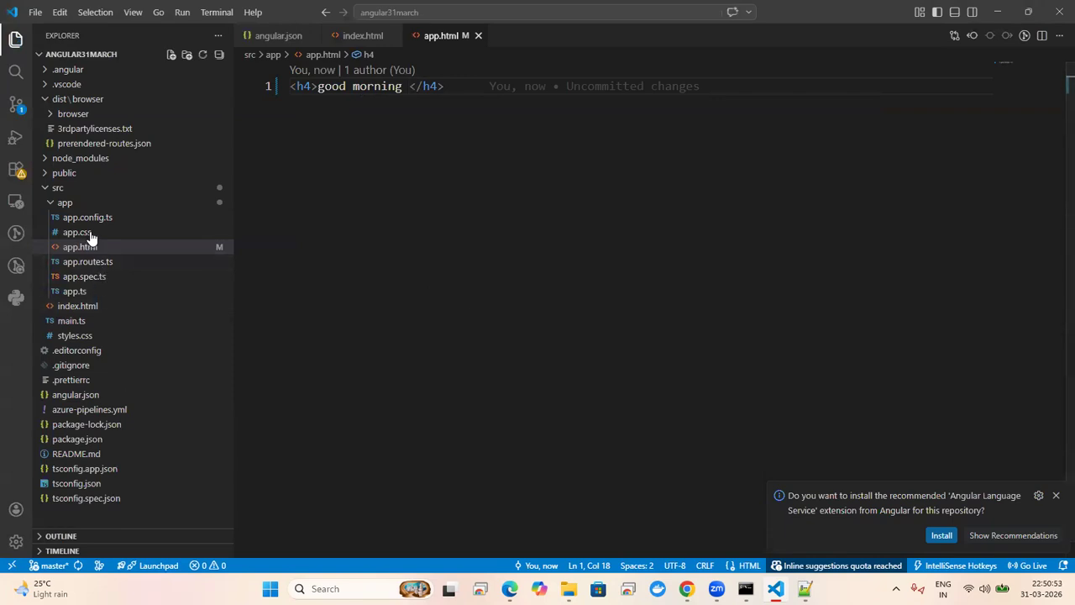
click(97, 292)
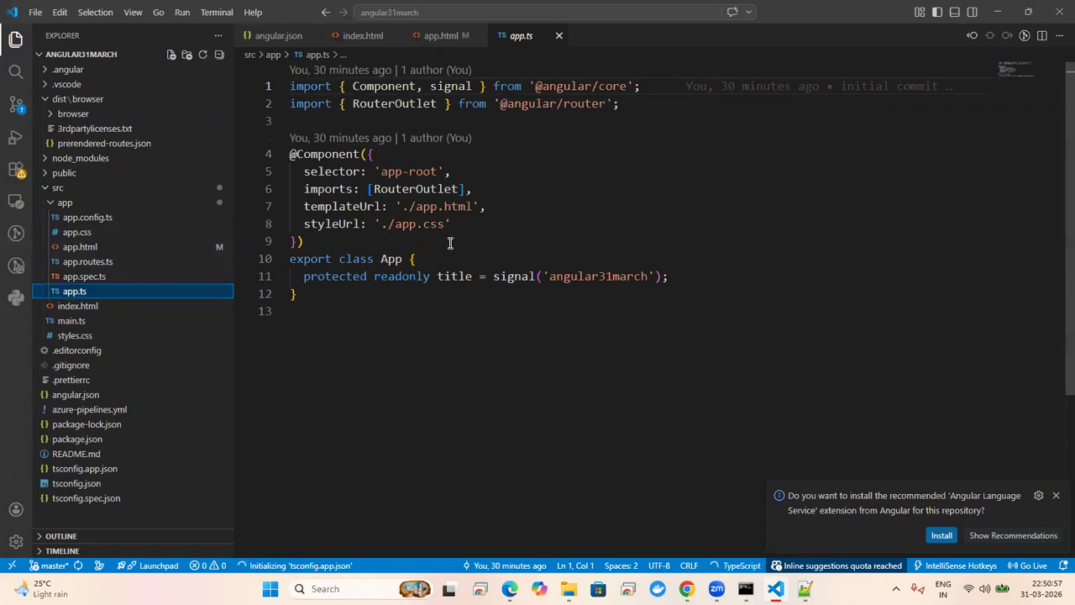
Step: Change the title signal value in app.ts from 'angular31march' to 'good morning' and save
click(599, 278)
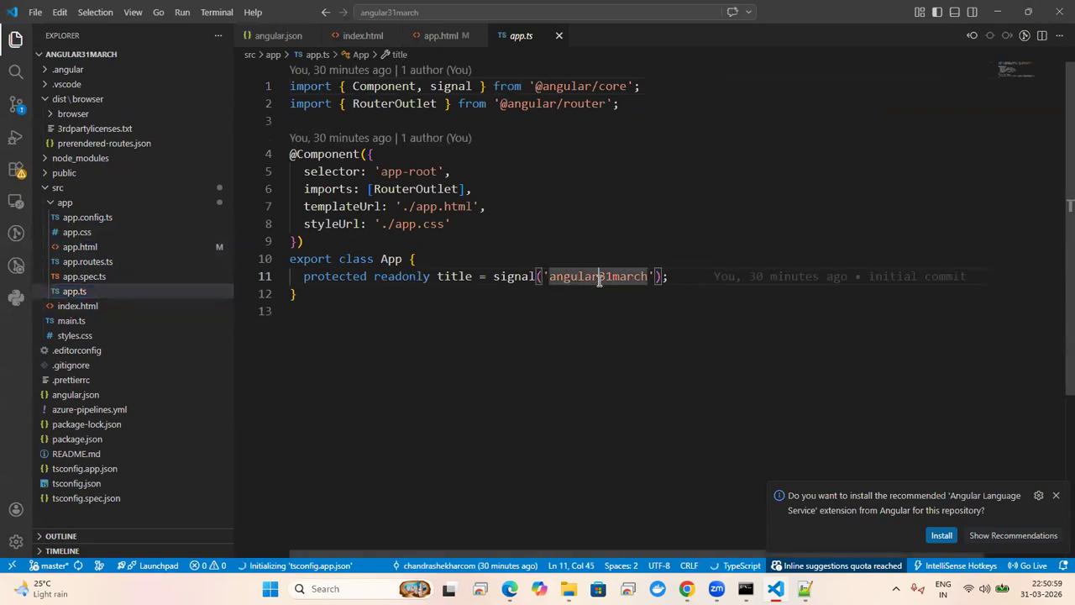
key(BackSpace)
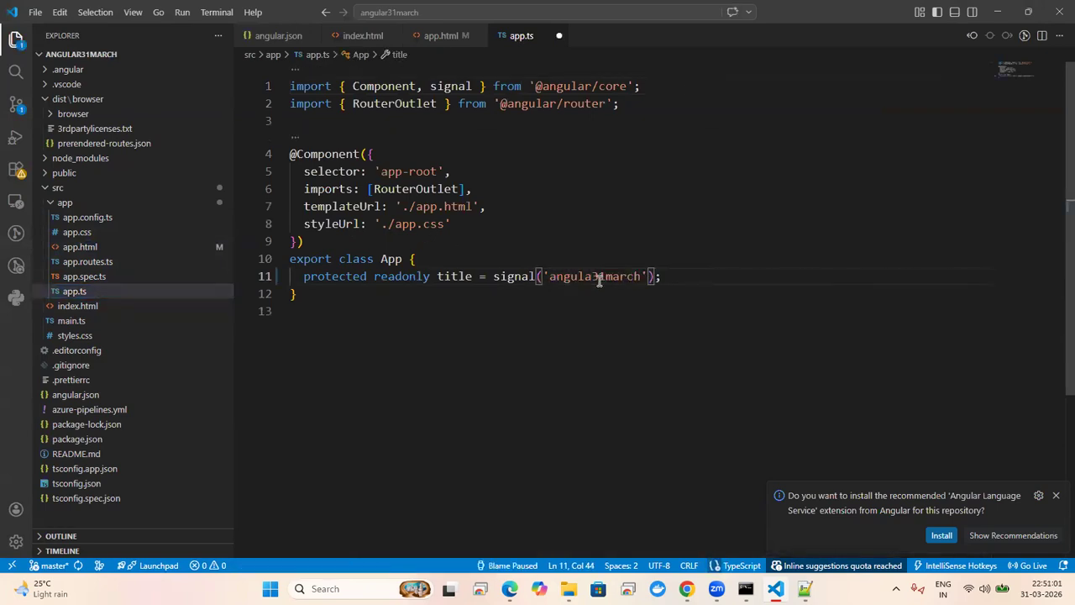
double_click(599, 278)
key(BackSpace)
text(good mornin)
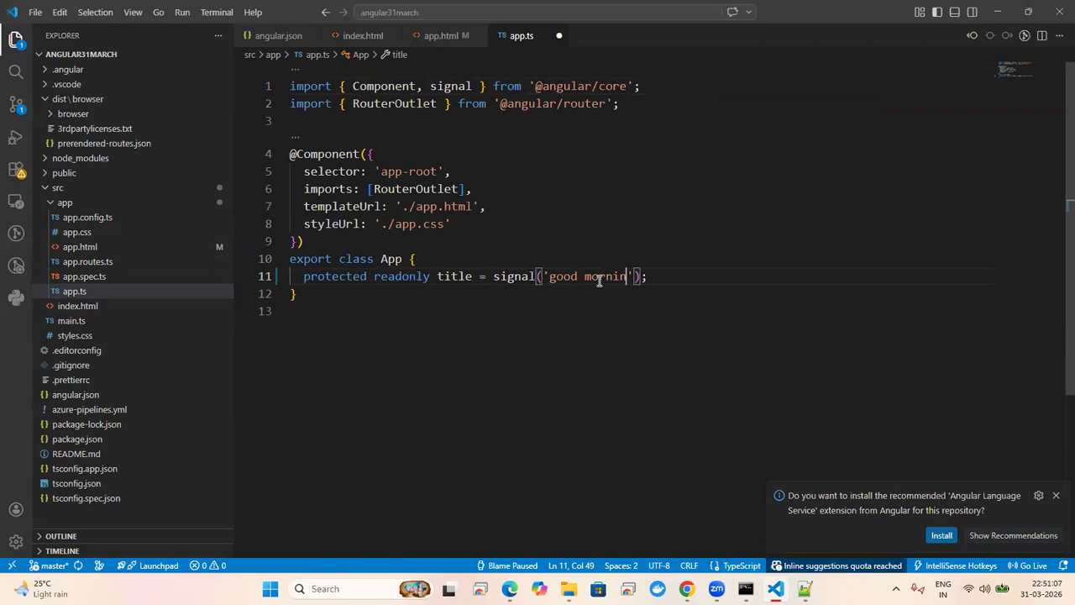
text(g)
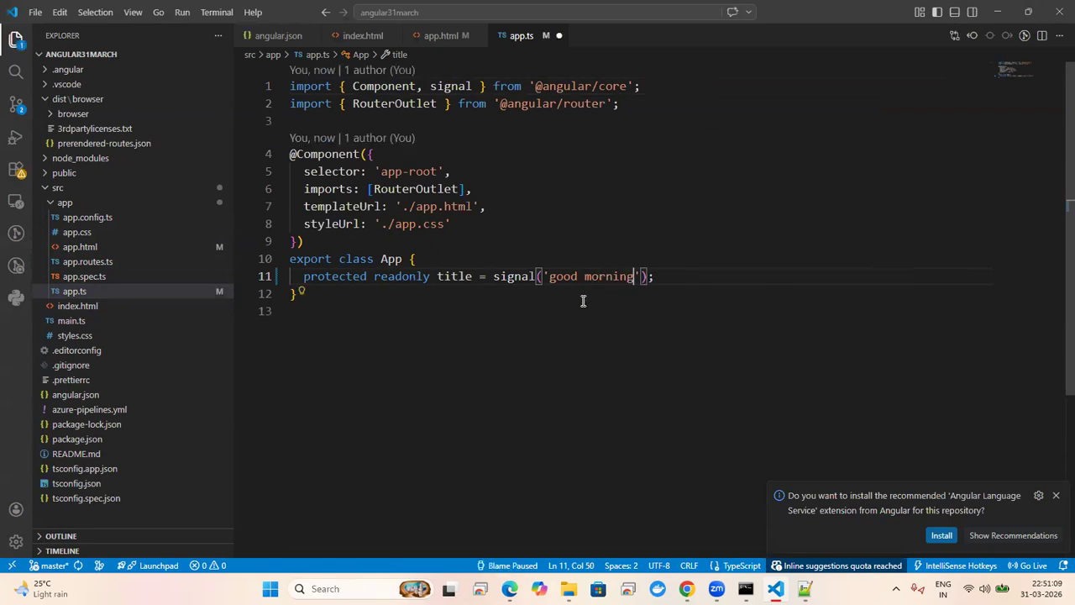
key(ctrl+s)
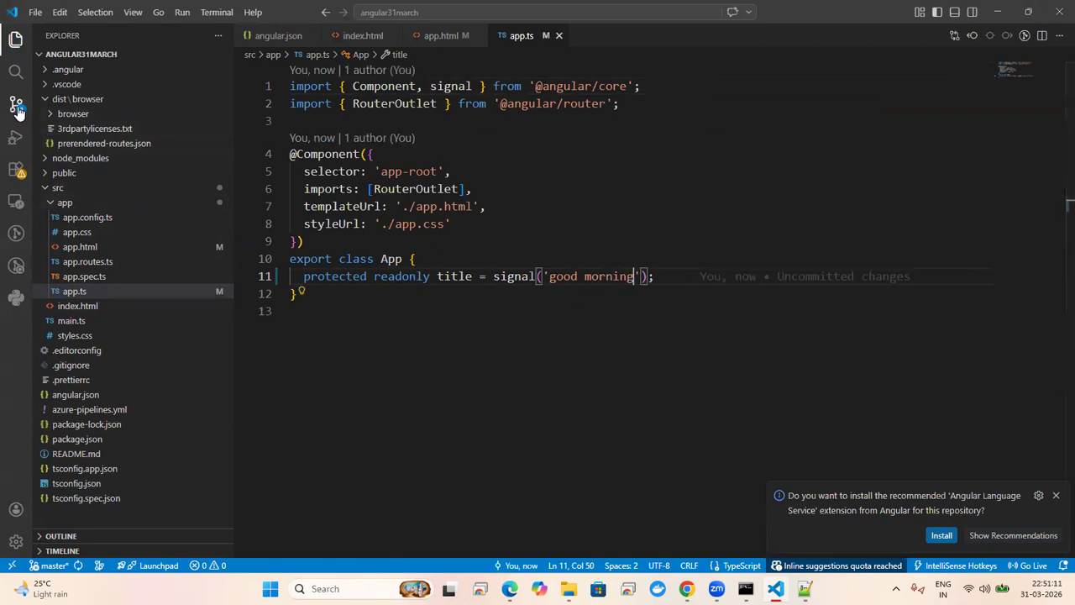
Step: Commit app.html and app.ts with the message 'change', staging all, and sync to origin/master
click(16, 112)
text(changes)
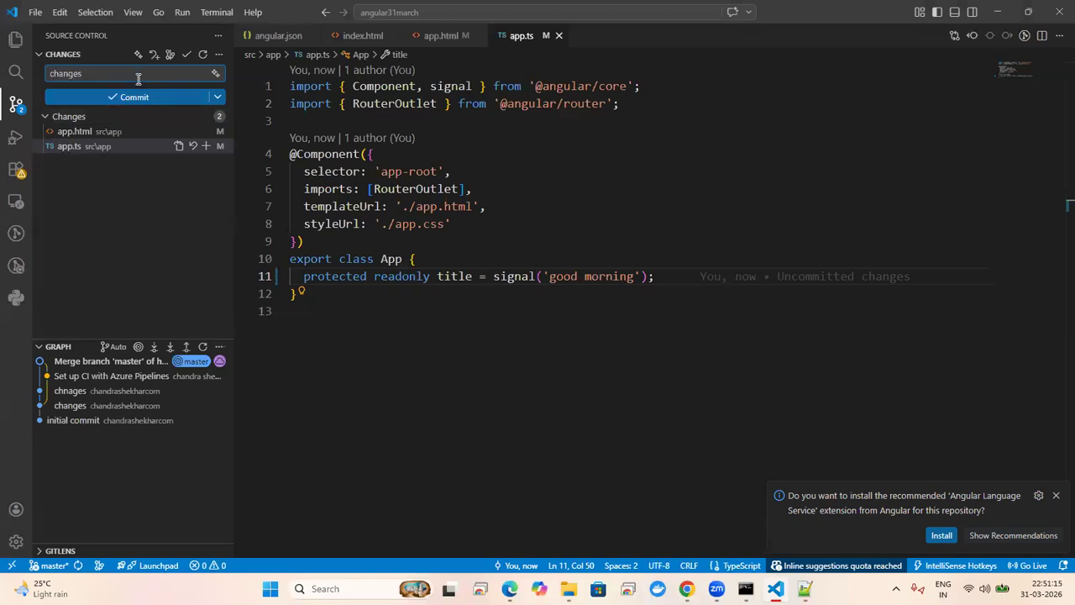
click(148, 98)
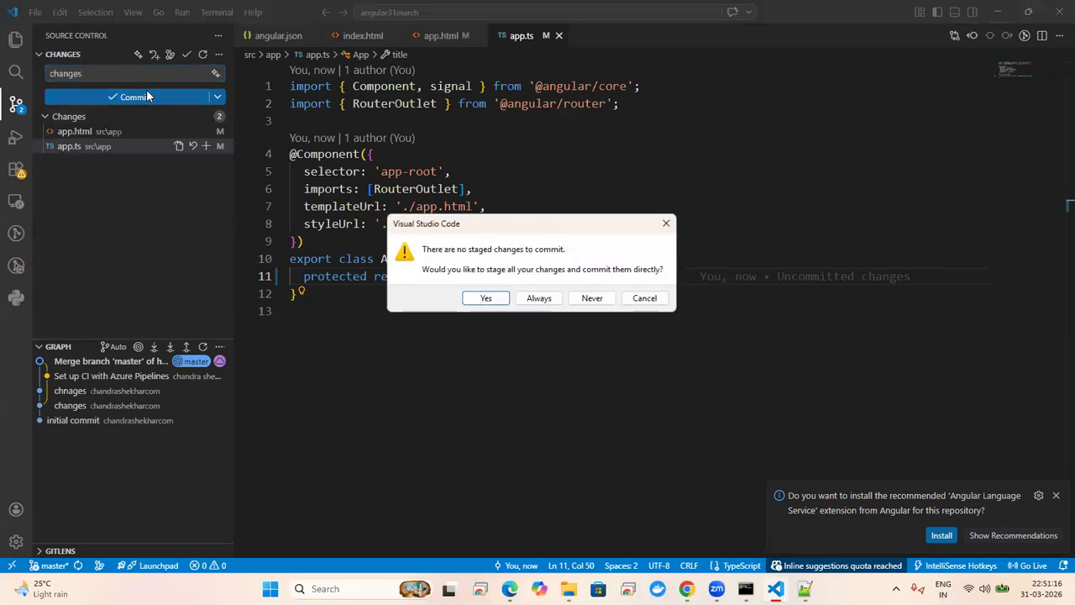
click(479, 299)
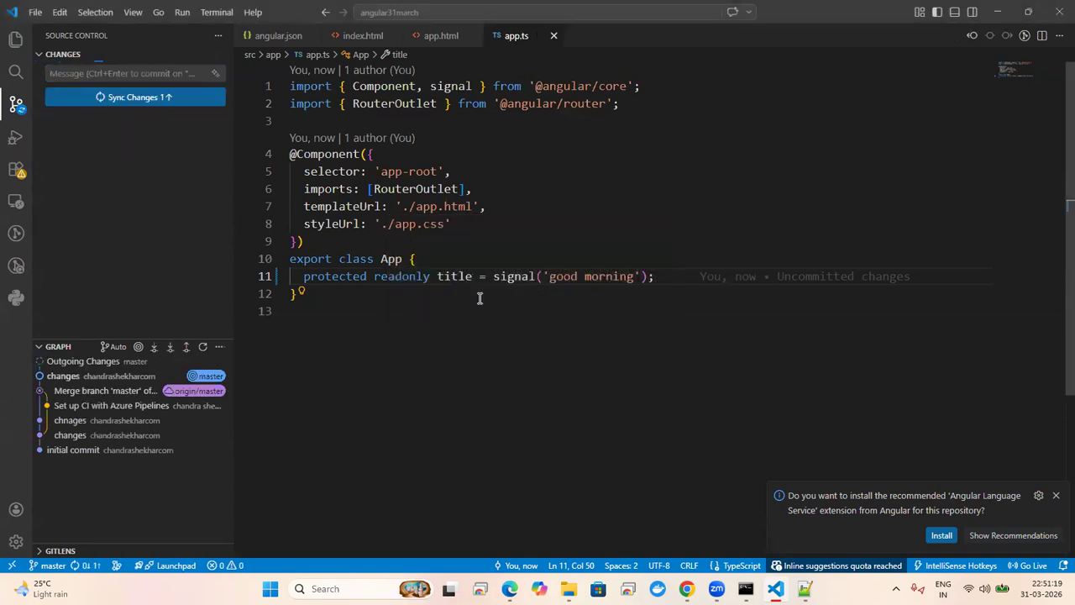
click(168, 98)
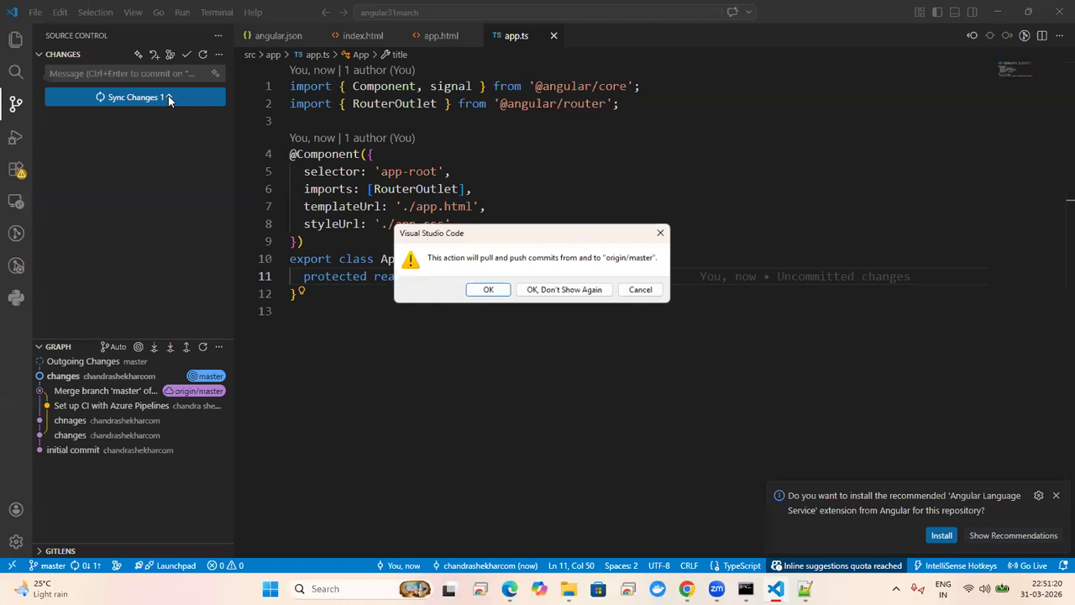
click(486, 293)
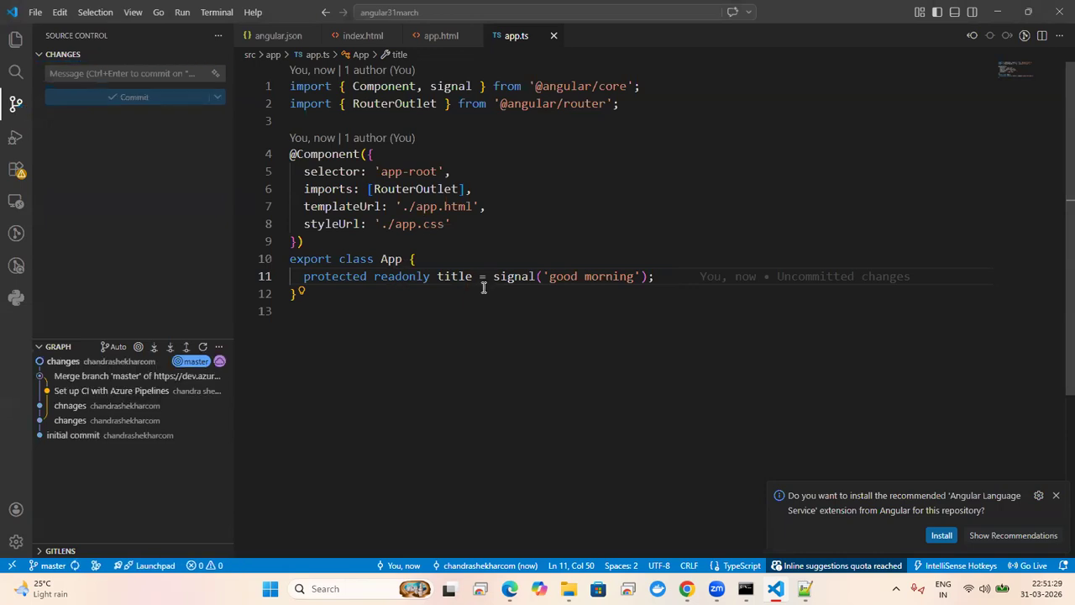
click(505, 207)
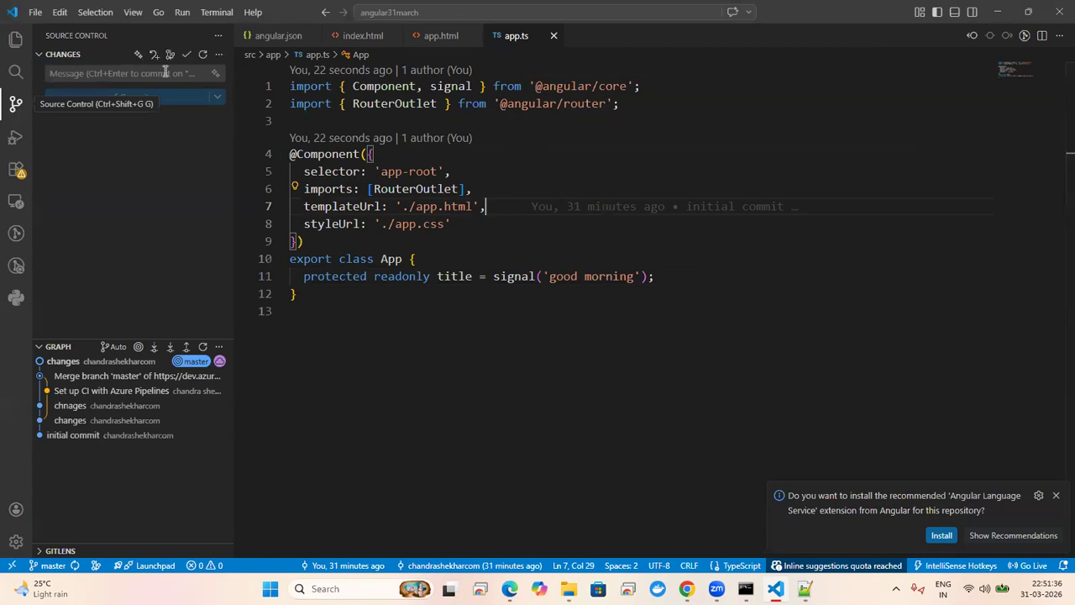
click(220, 54)
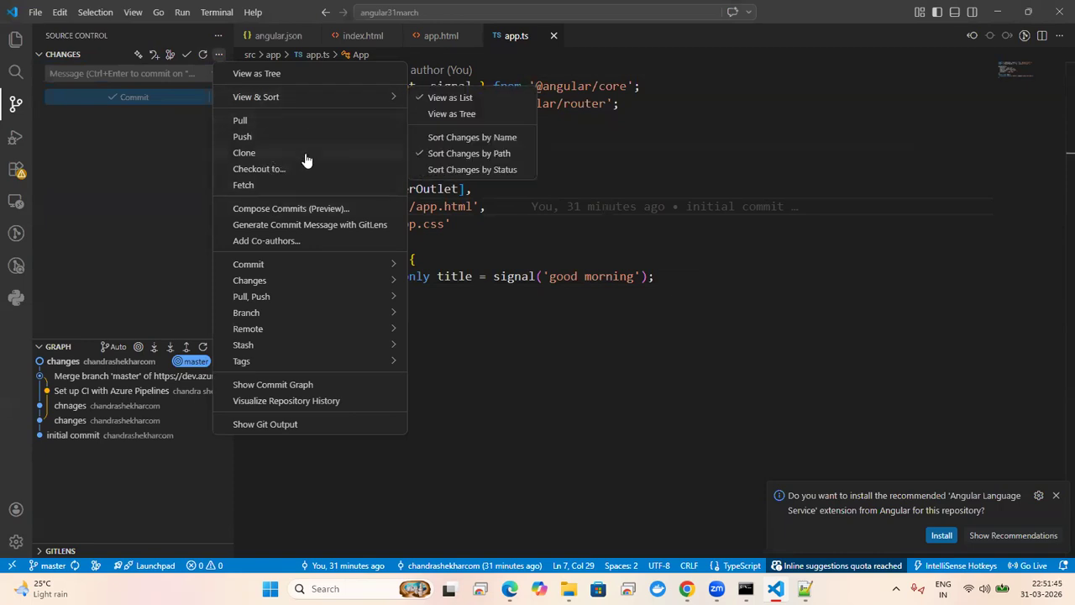
Step: Start a new terminal in the angular31march project folder from the Terminal menu
click(511, 286)
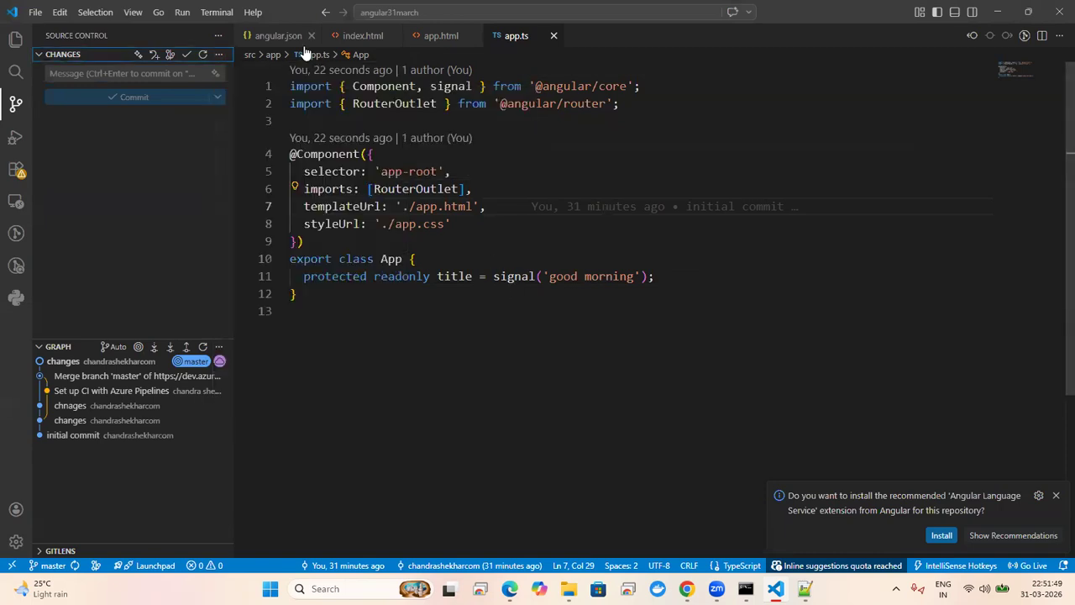
click(216, 12)
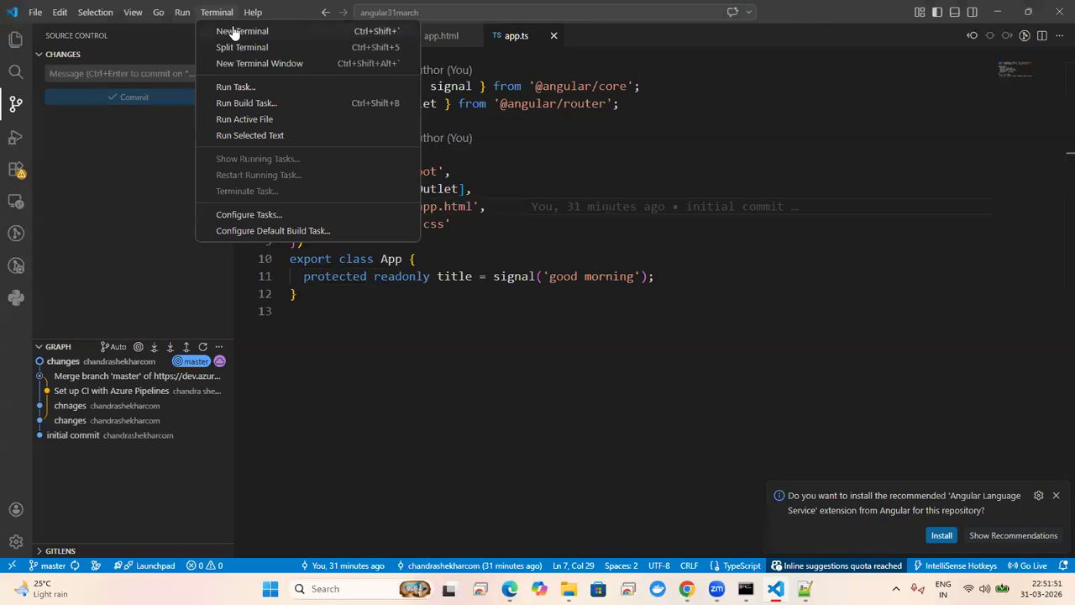
click(227, 31)
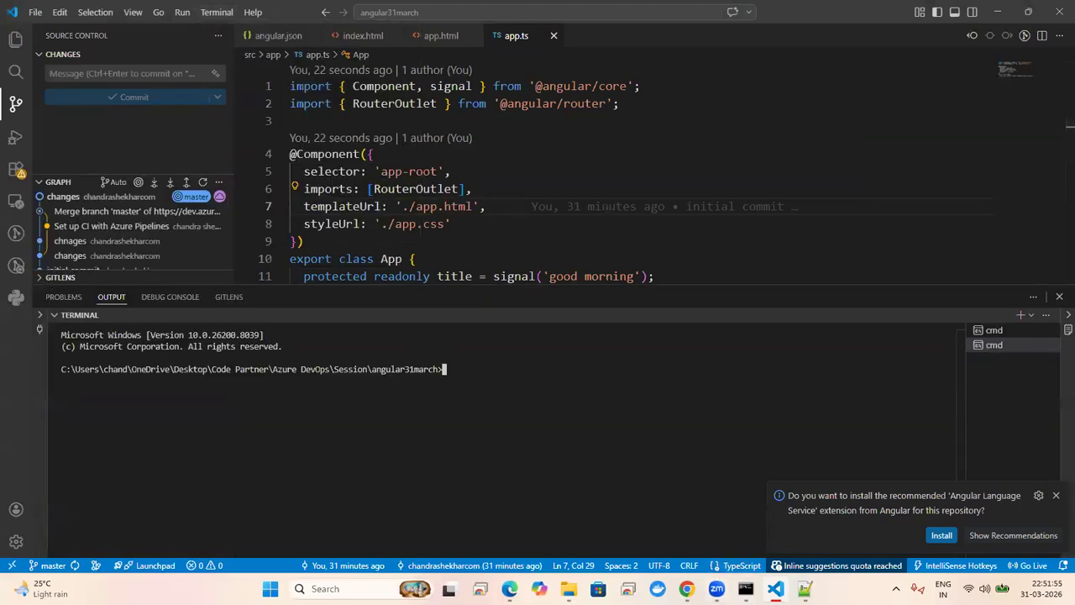
mouse_move(510, 588)
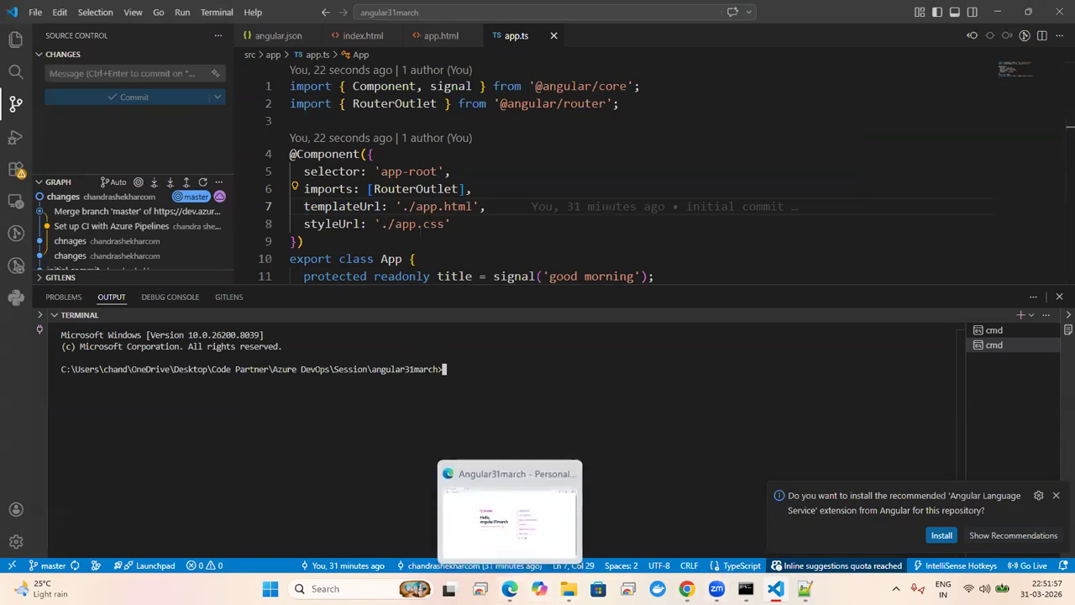
click(503, 525)
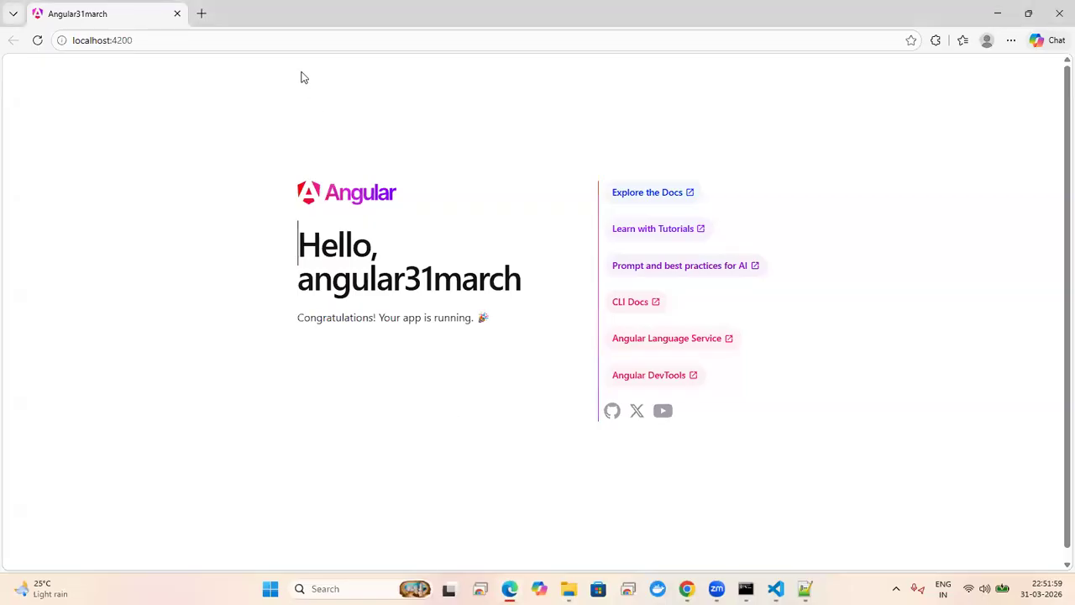
Step: Reload localhost:4200 in Edge (connection refused), then go back to the deployed site in Chrome
click(332, 35)
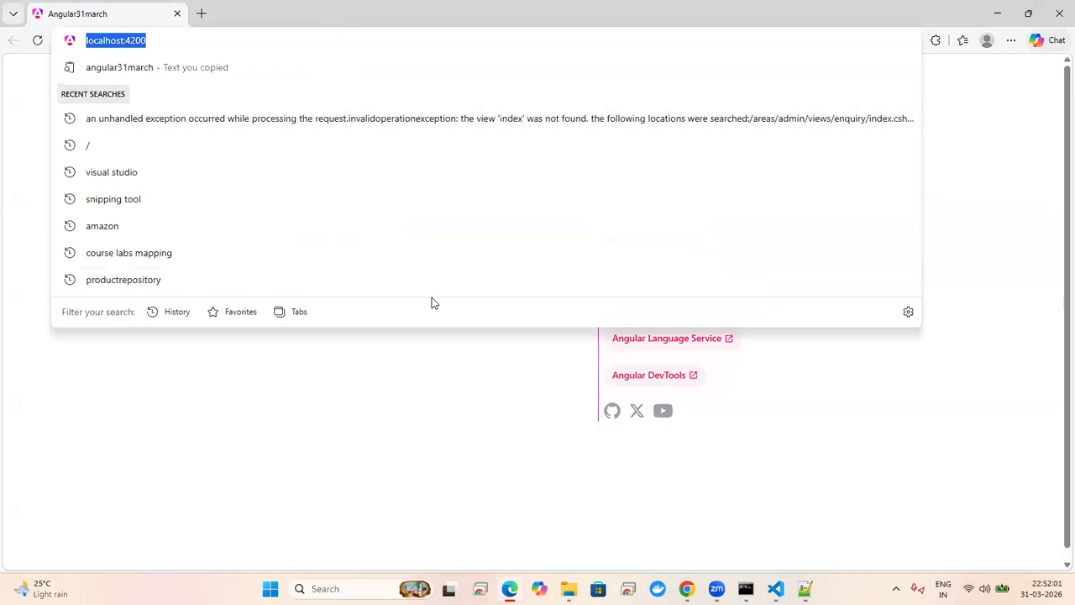
key(Return)
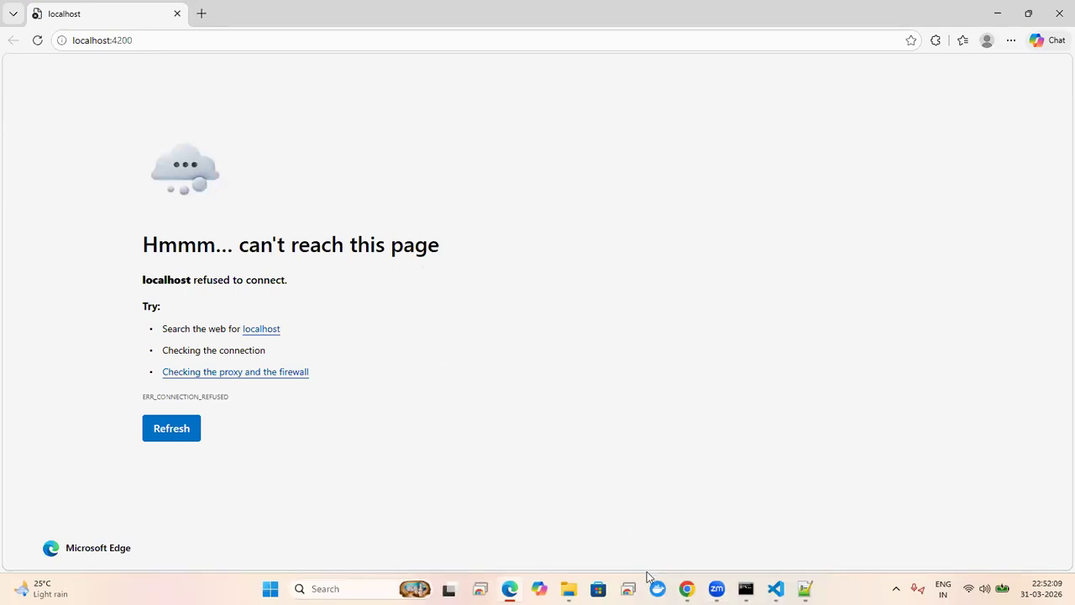
click(687, 588)
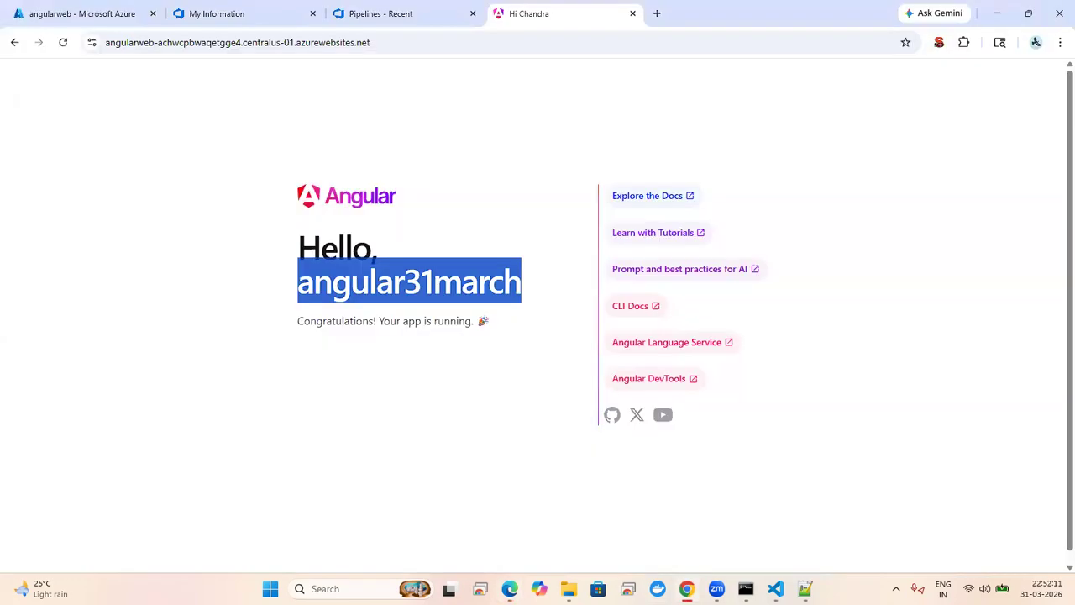
Step: Keep reloading the deployed site and Pipelines page until Angular10 run #20260331.3 succeeds
click(446, 42)
key(Return)
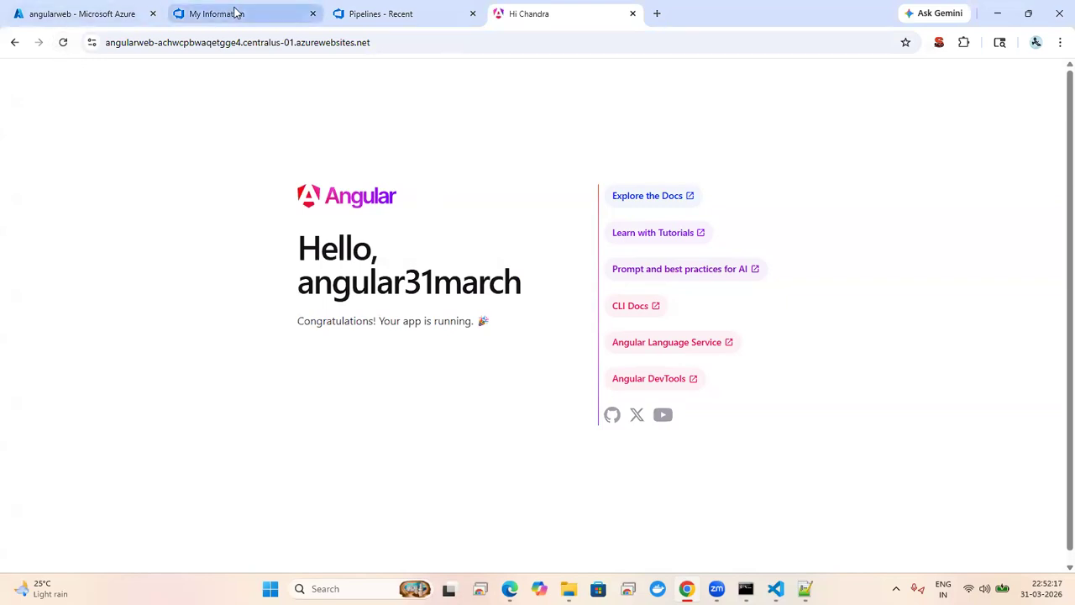
click(374, 14)
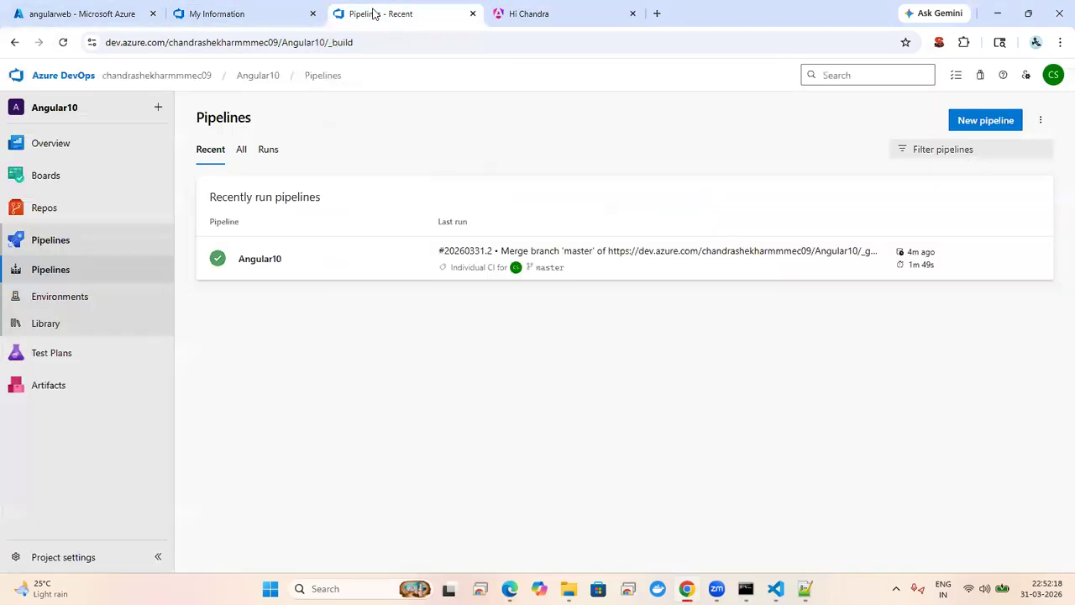
click(315, 42)
key(Return)
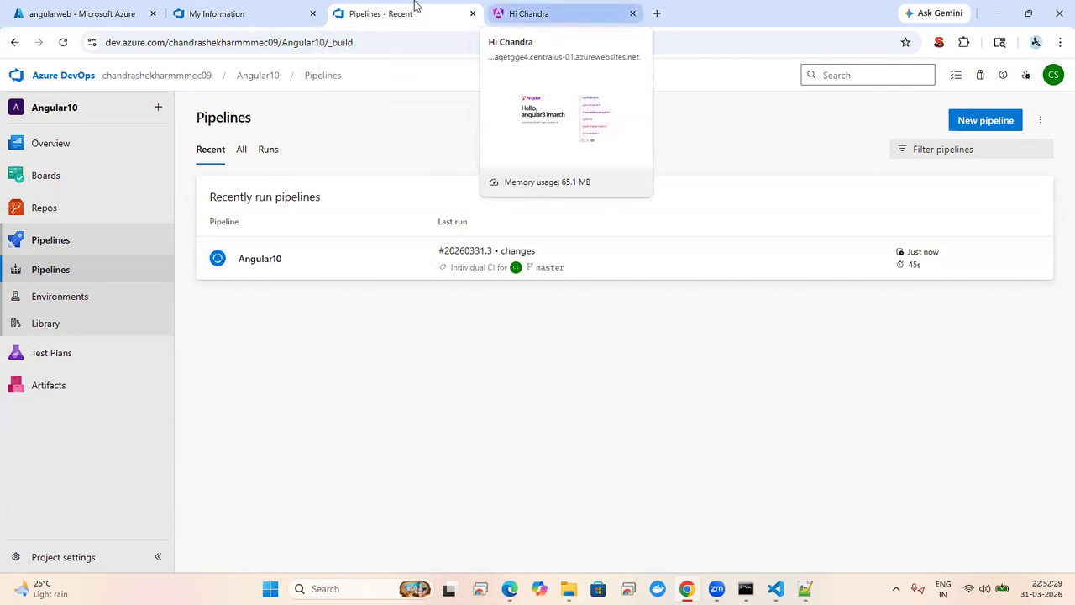
key(ctrl+Tab)
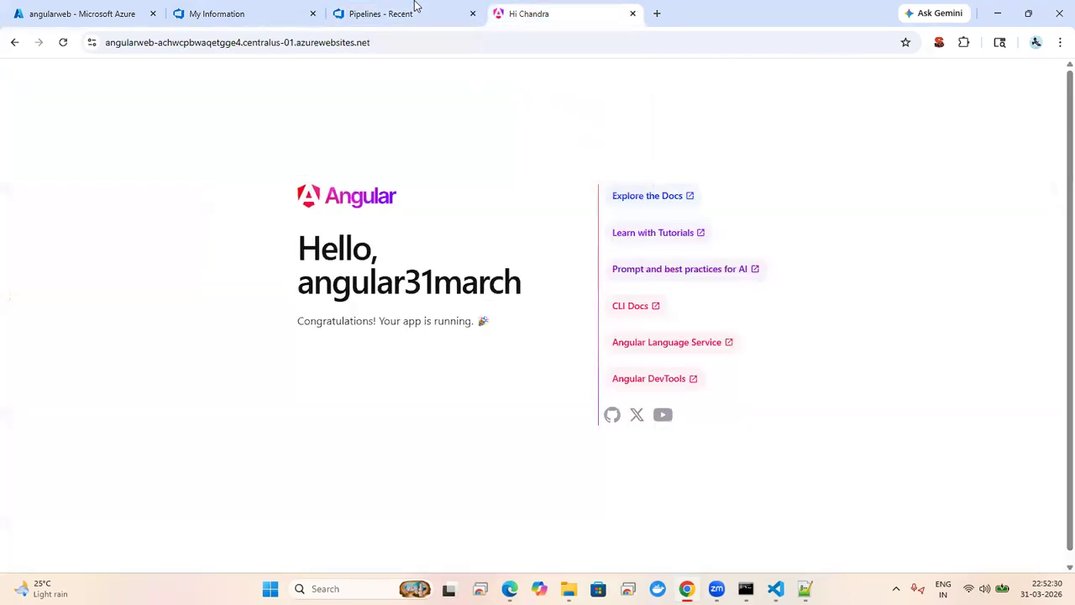
click(497, 42)
key(Return)
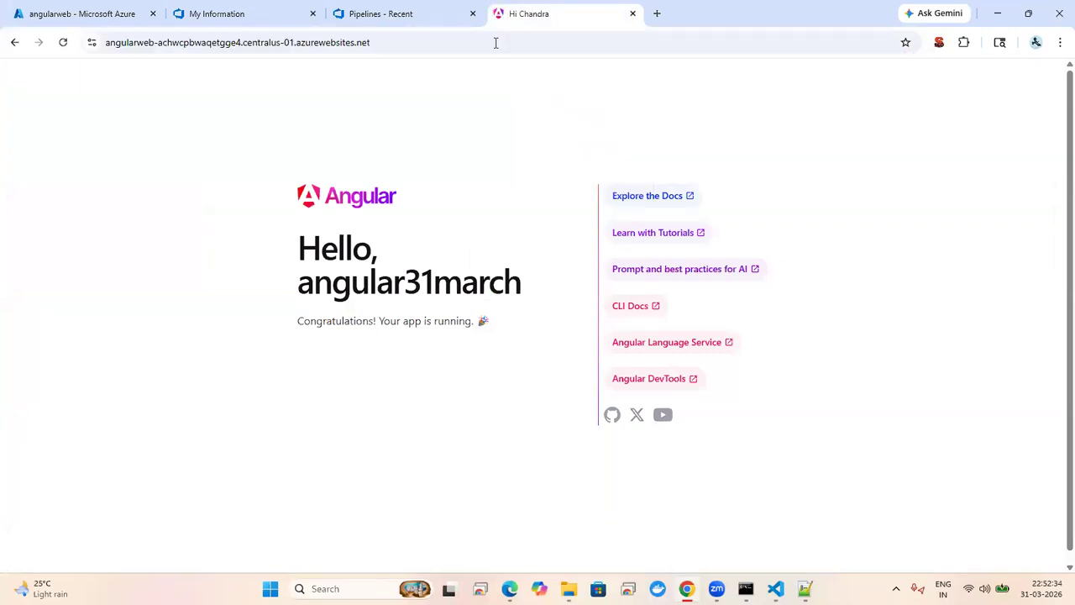
click(412, 12)
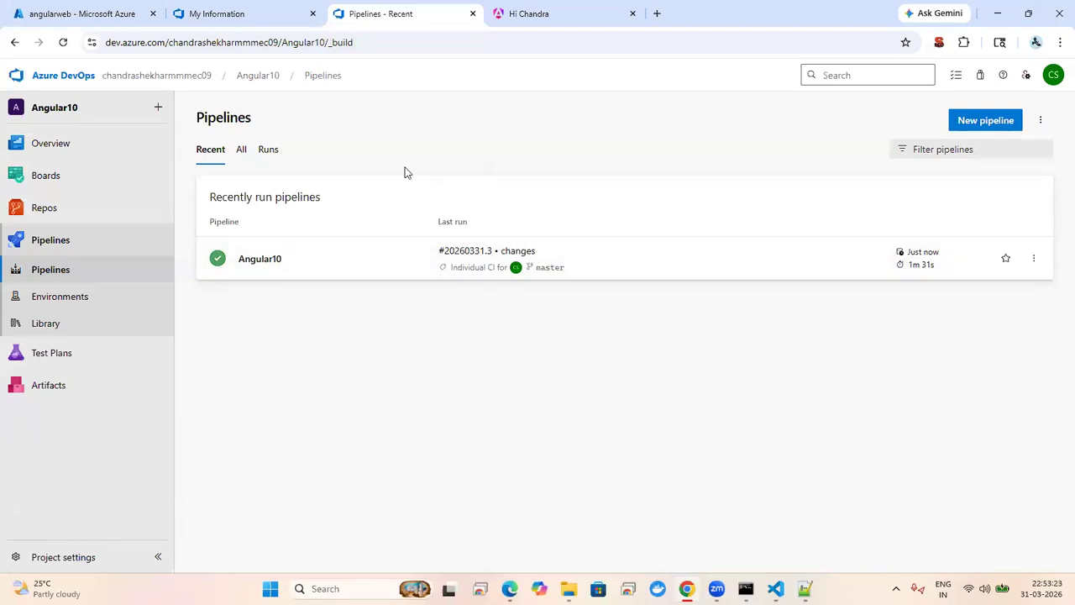
Step: Reload the deployed angularweb site and select its new 'good morning' heading to confirm it
click(547, 18)
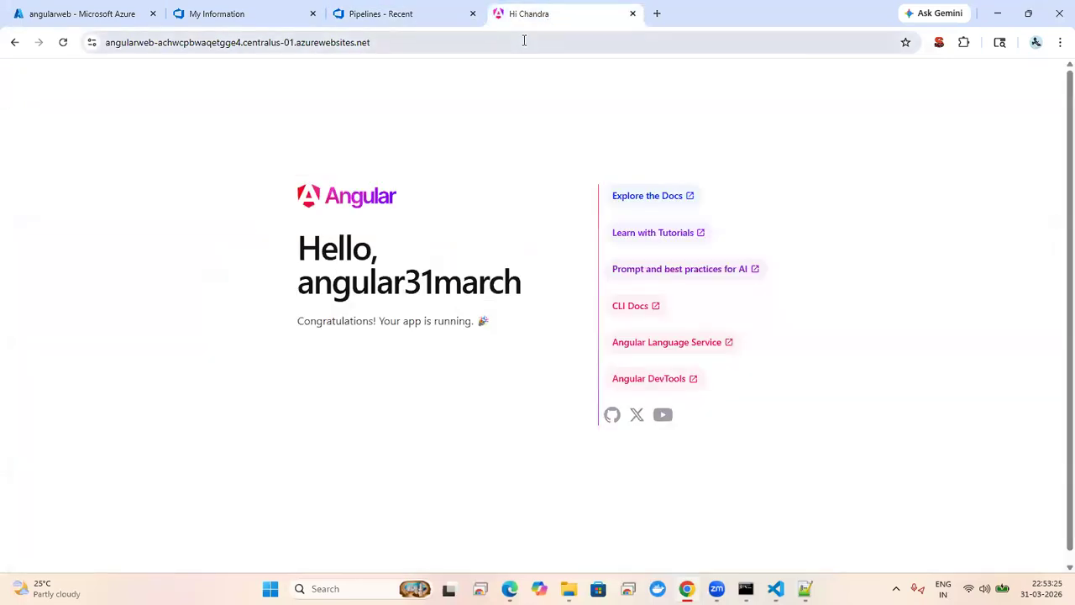
click(524, 40)
key(Return)
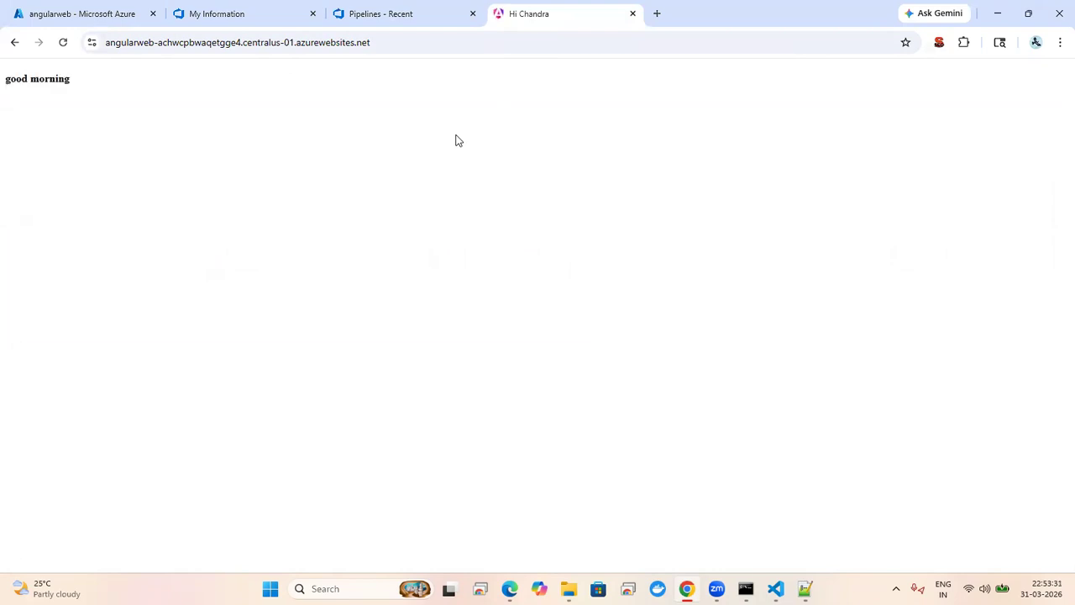
triple_click(25, 77)
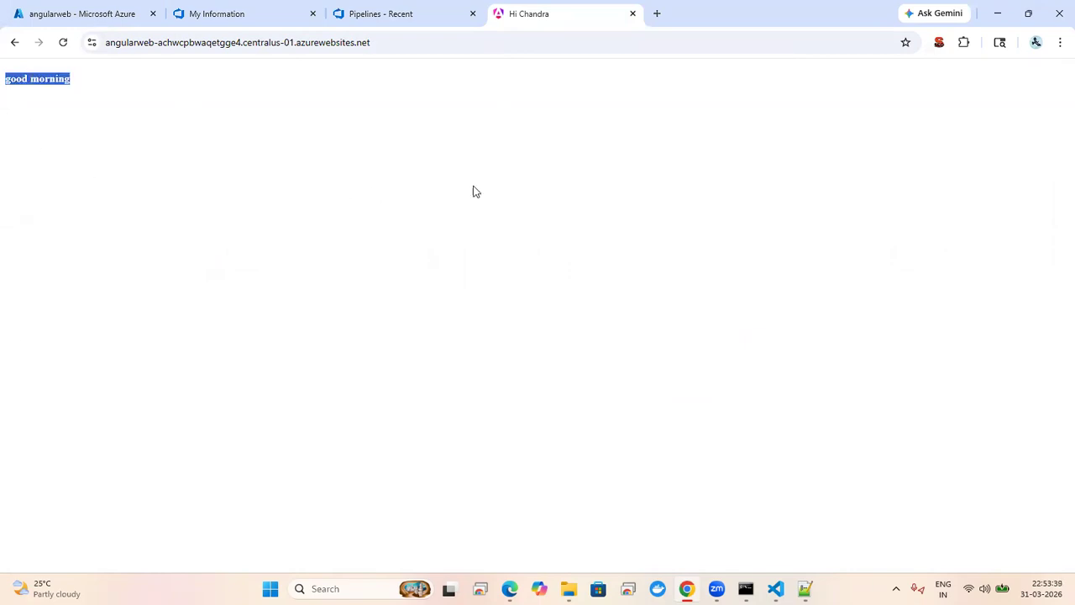
click(70, 148)
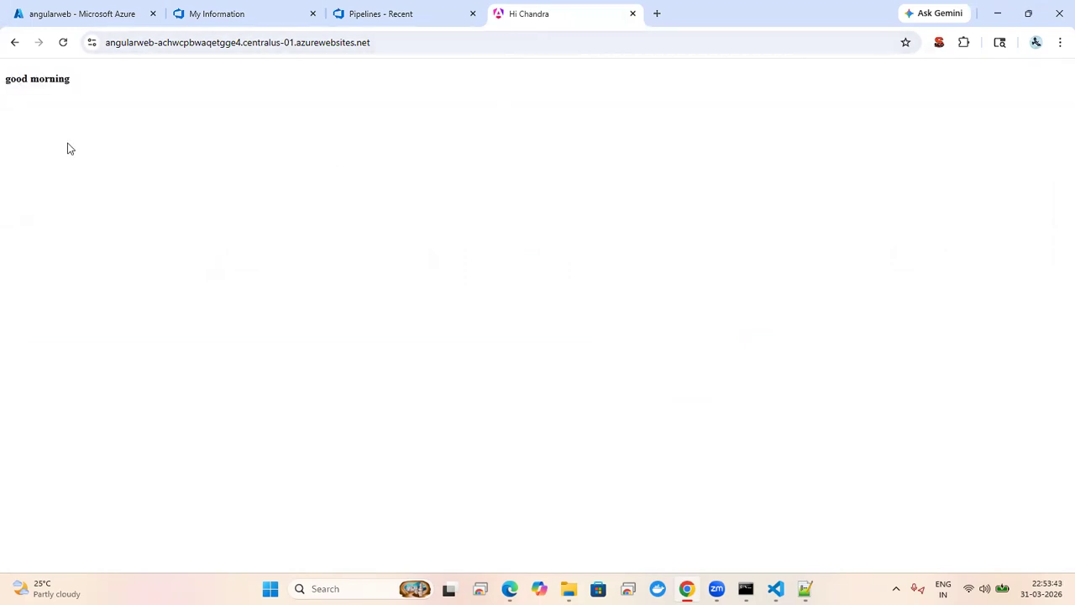